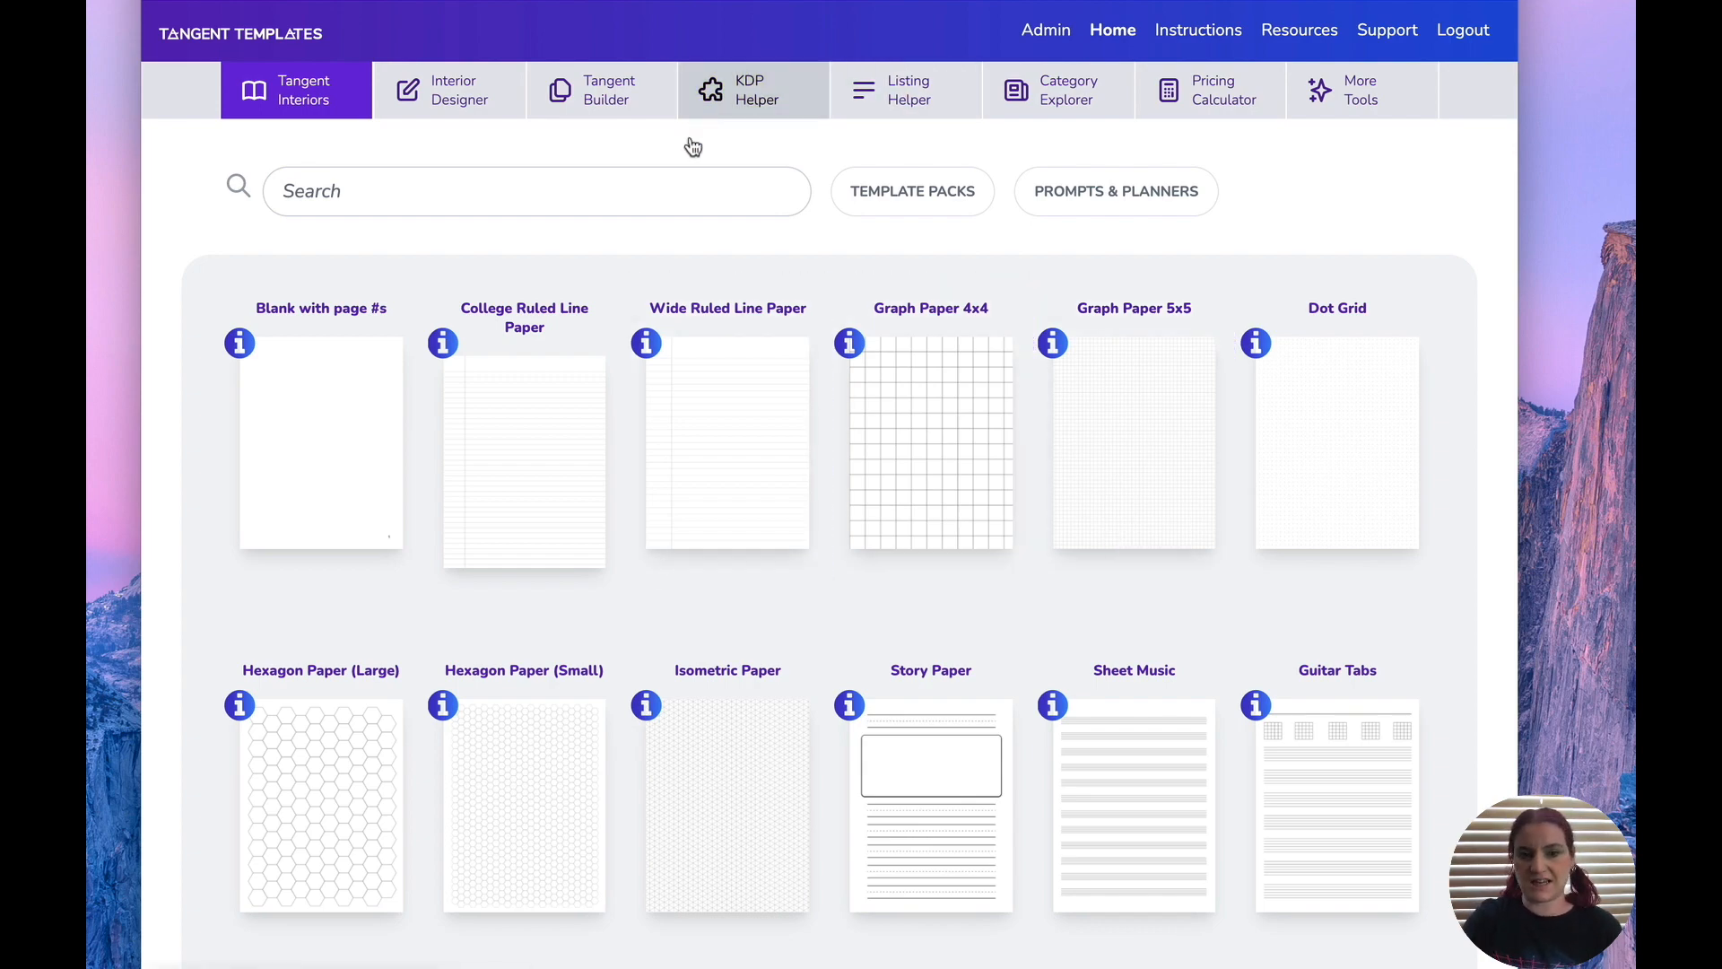
Look through the interior templates, template packs and dynamic templates on the home page.
scroll(642, 377, "down", 12)
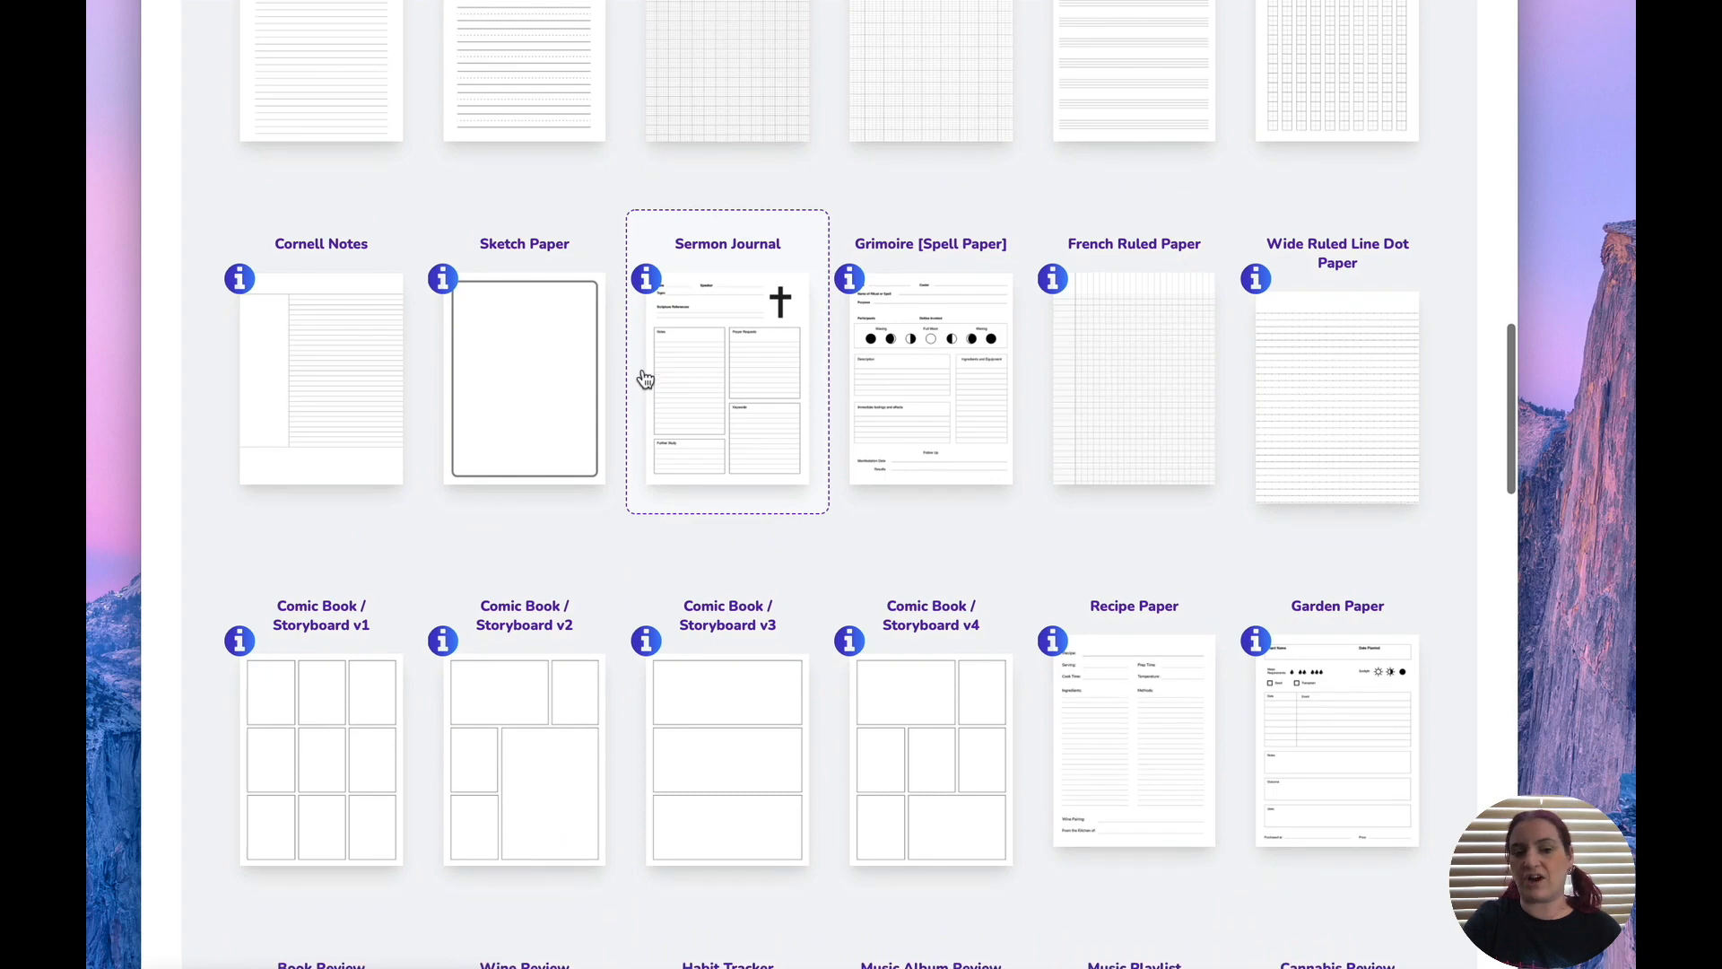
scroll(644, 379, "down", 15)
scroll(645, 378, "down", 8)
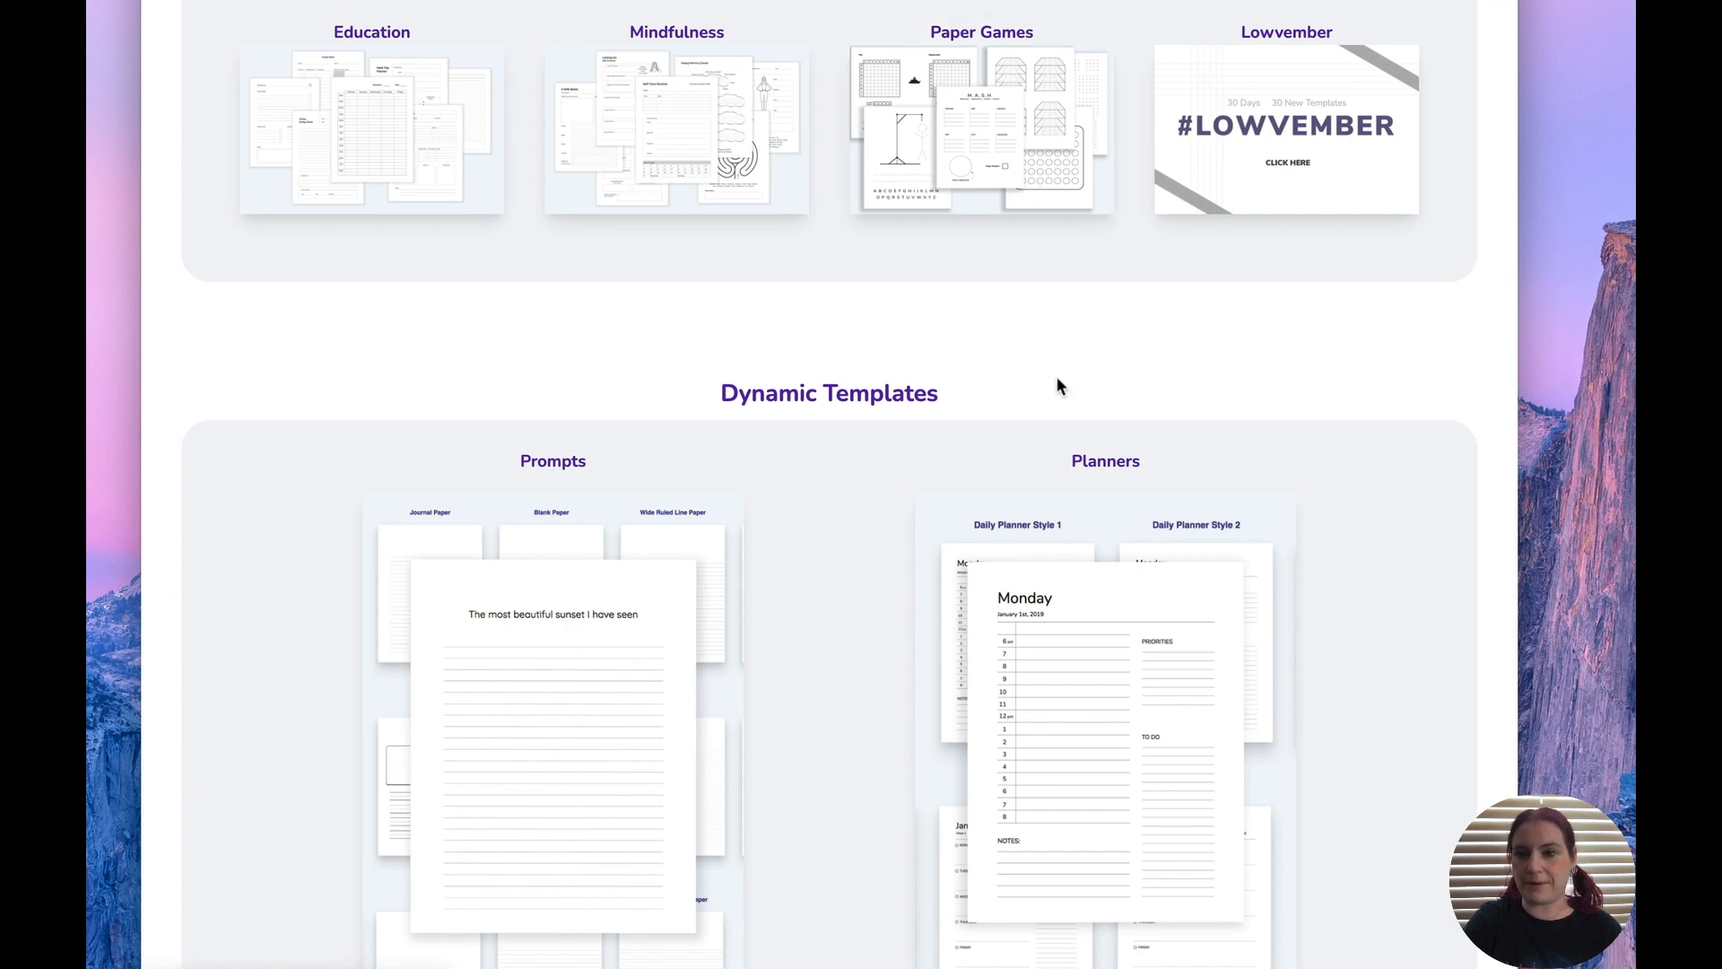
scroll(1088, 411, "down", 15)
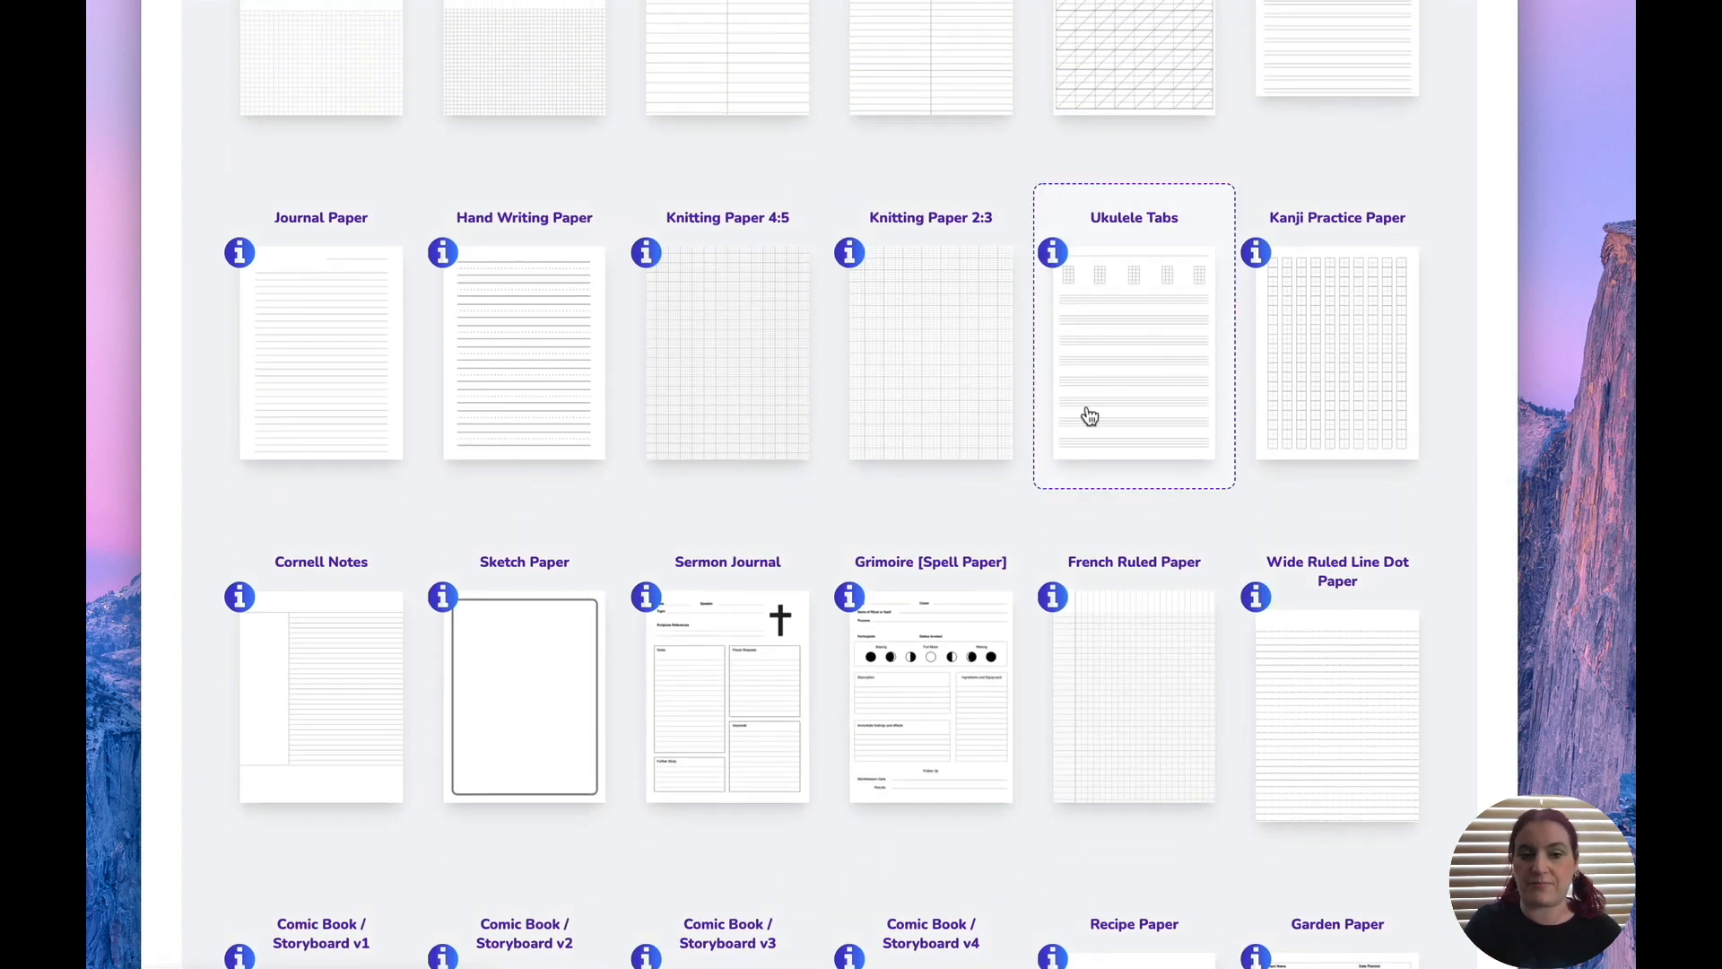
scroll(1088, 414, "up", 10)
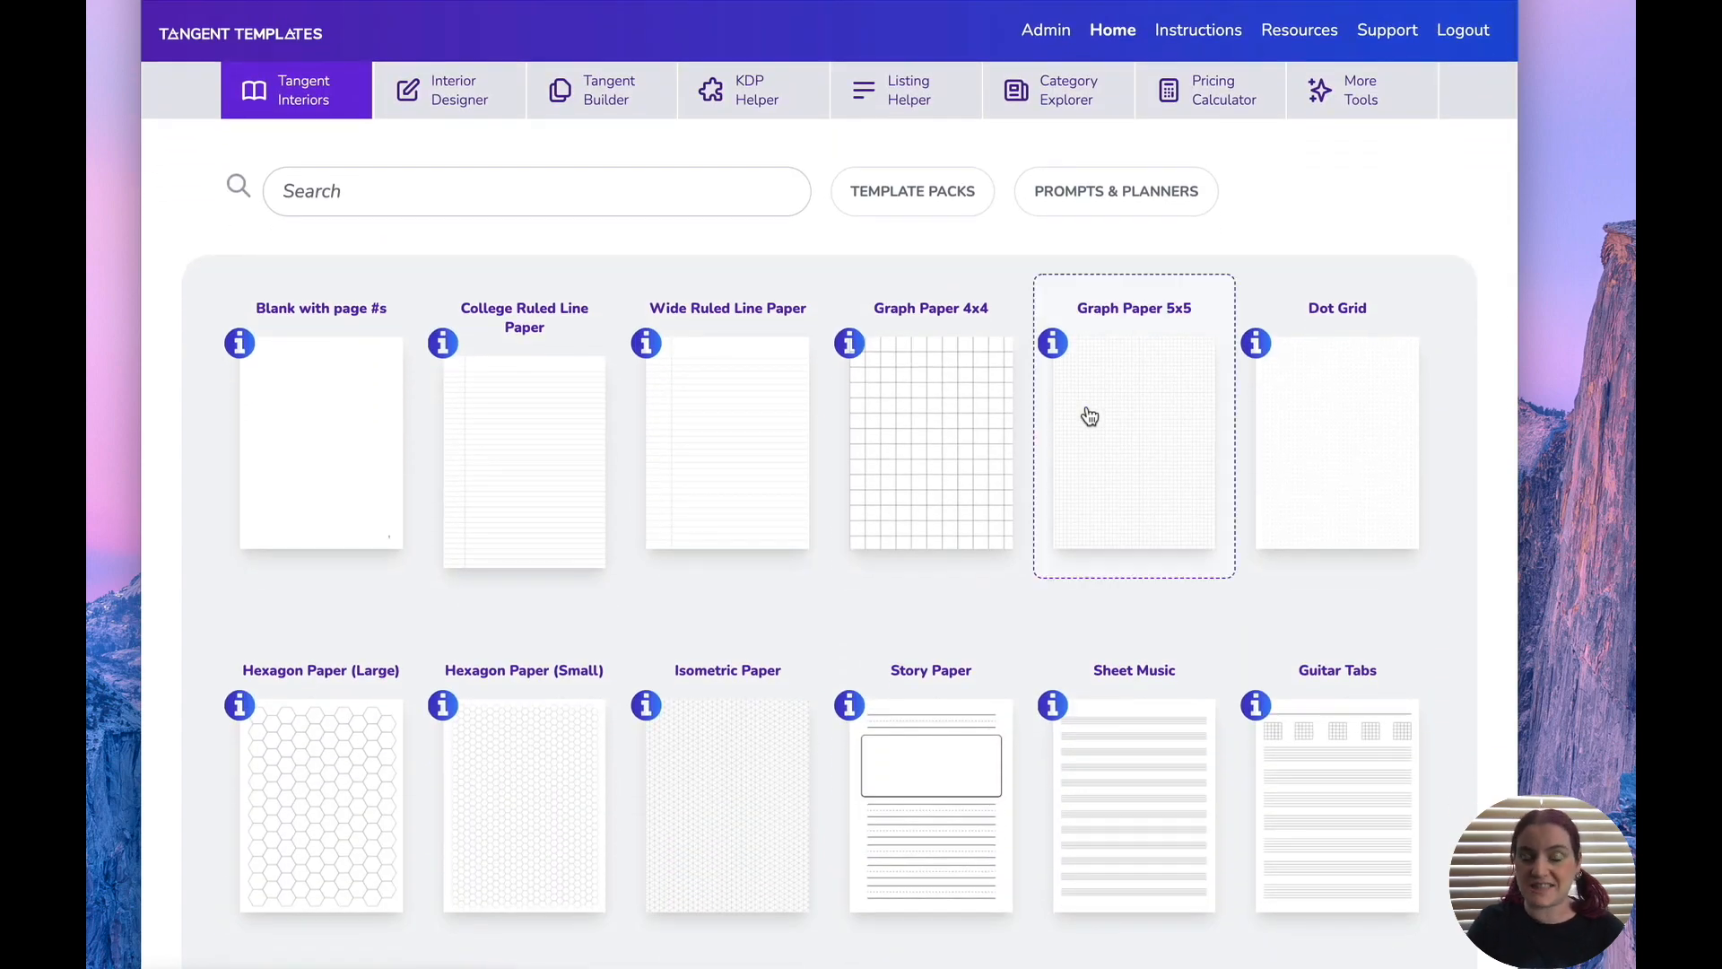
Start an Interior Designer project with 8.5 x 11 trim size, bleed enabled and margins for under 151 pages.
left_click(416, 99)
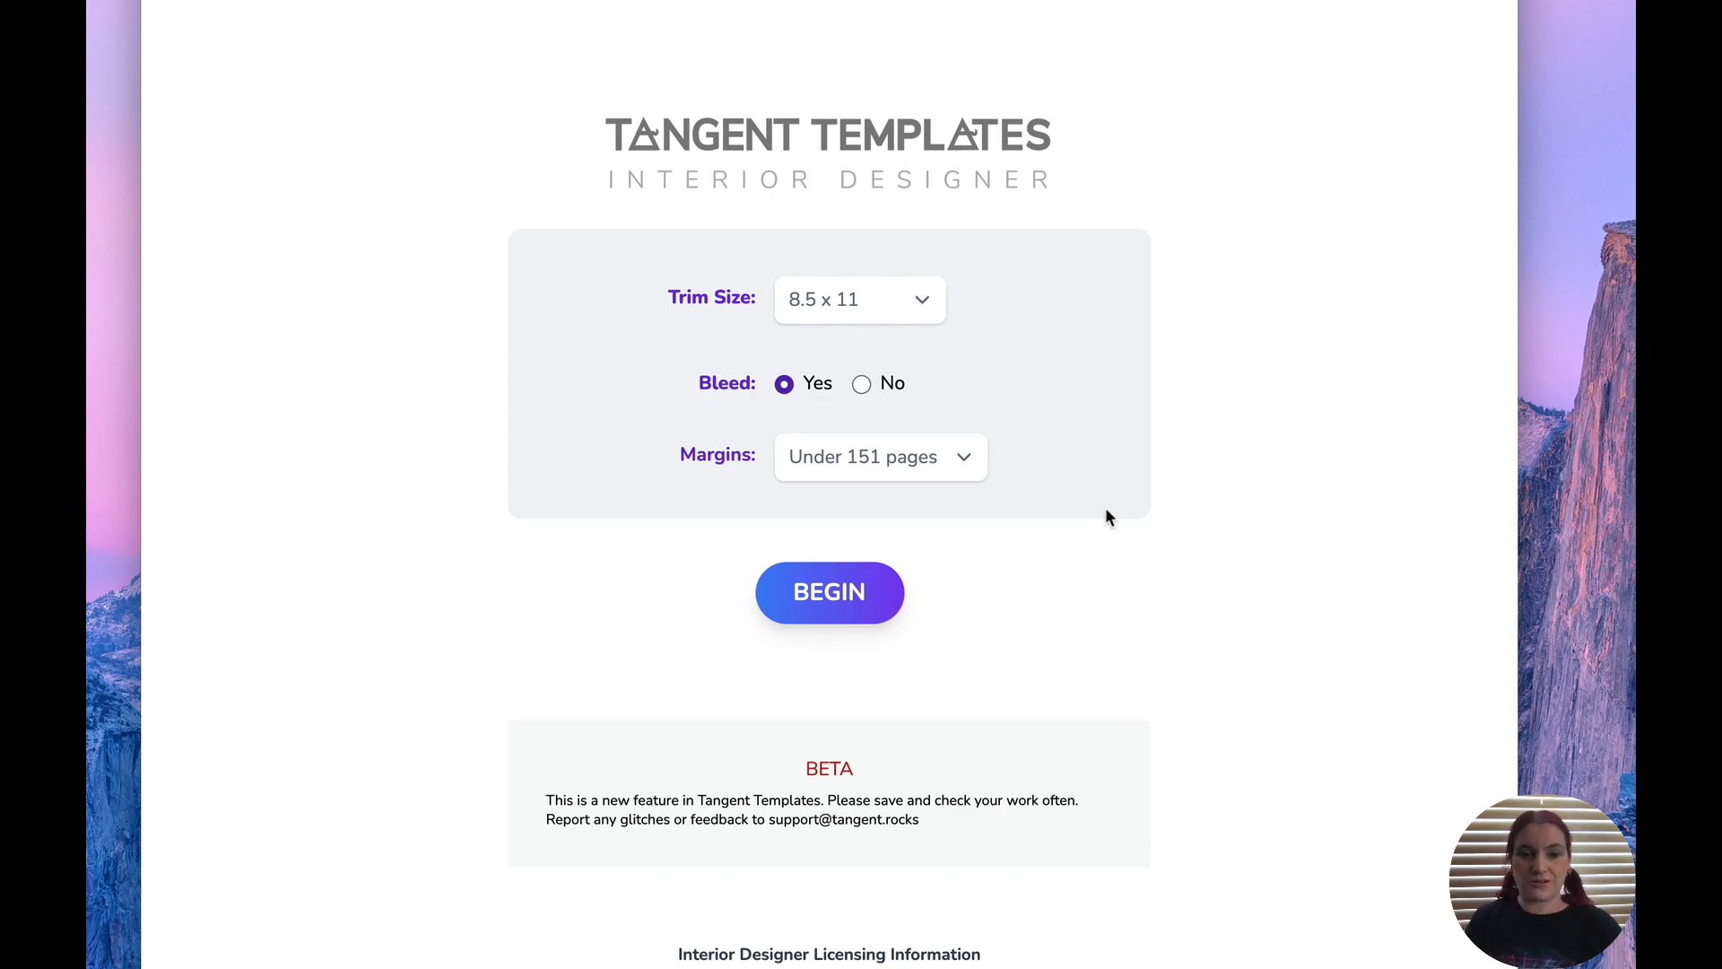
left_click(853, 321)
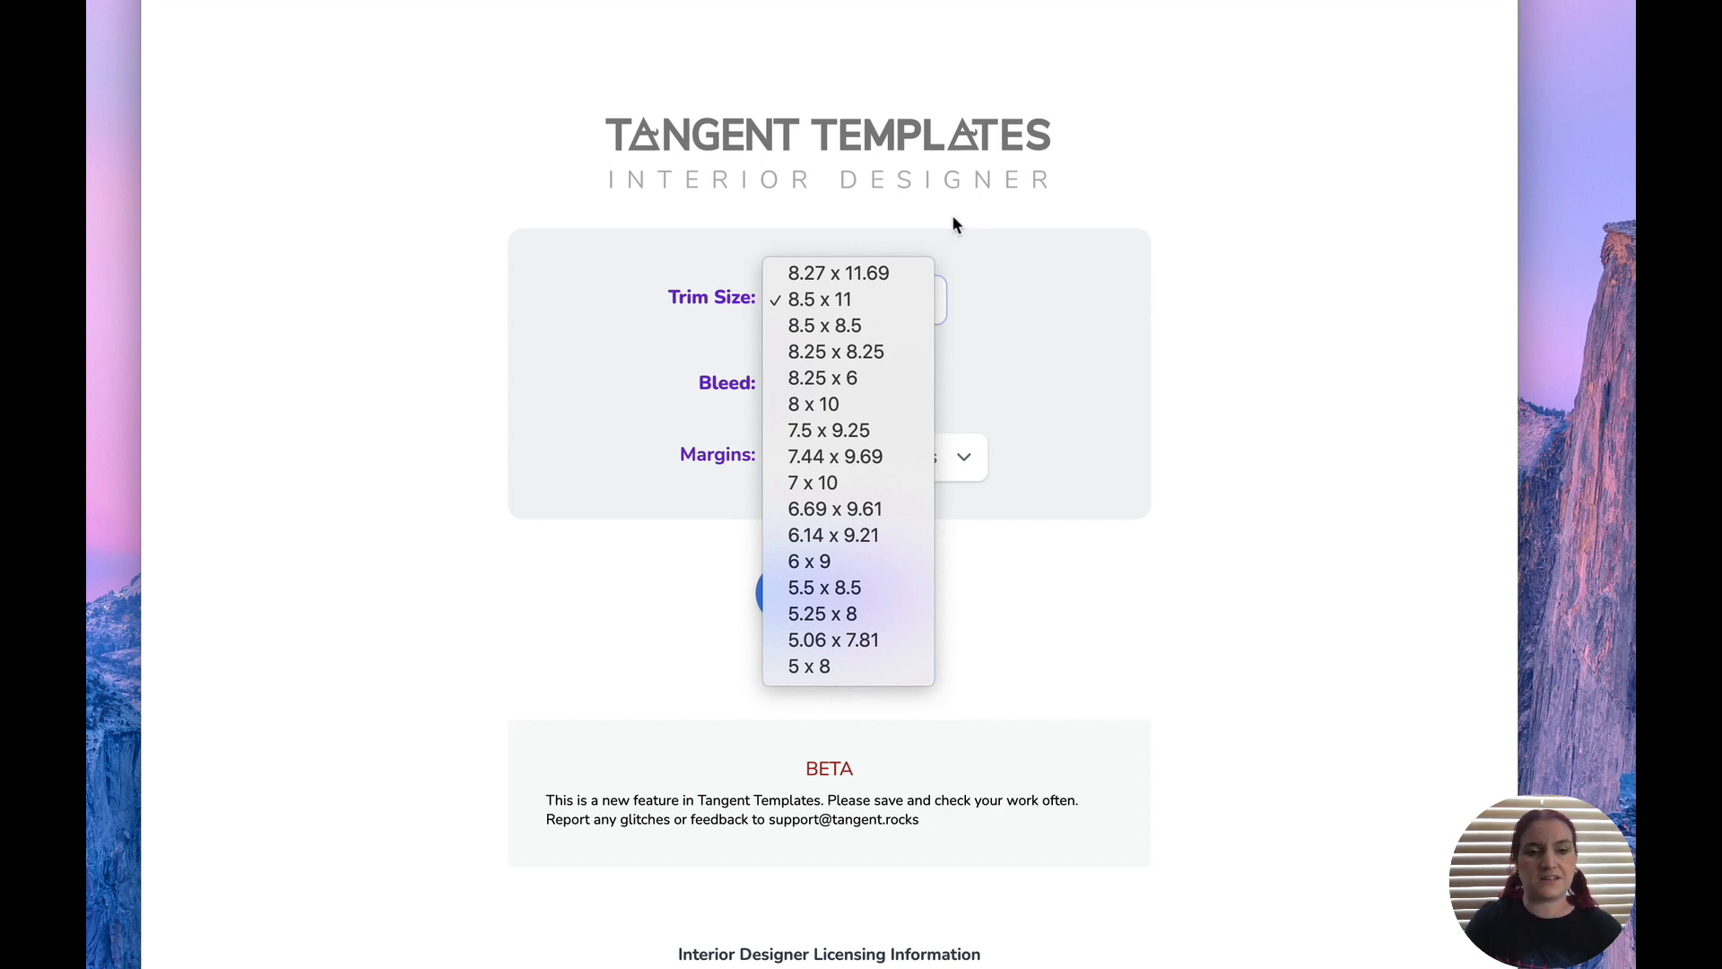
left_click(1057, 336)
left_click(833, 578)
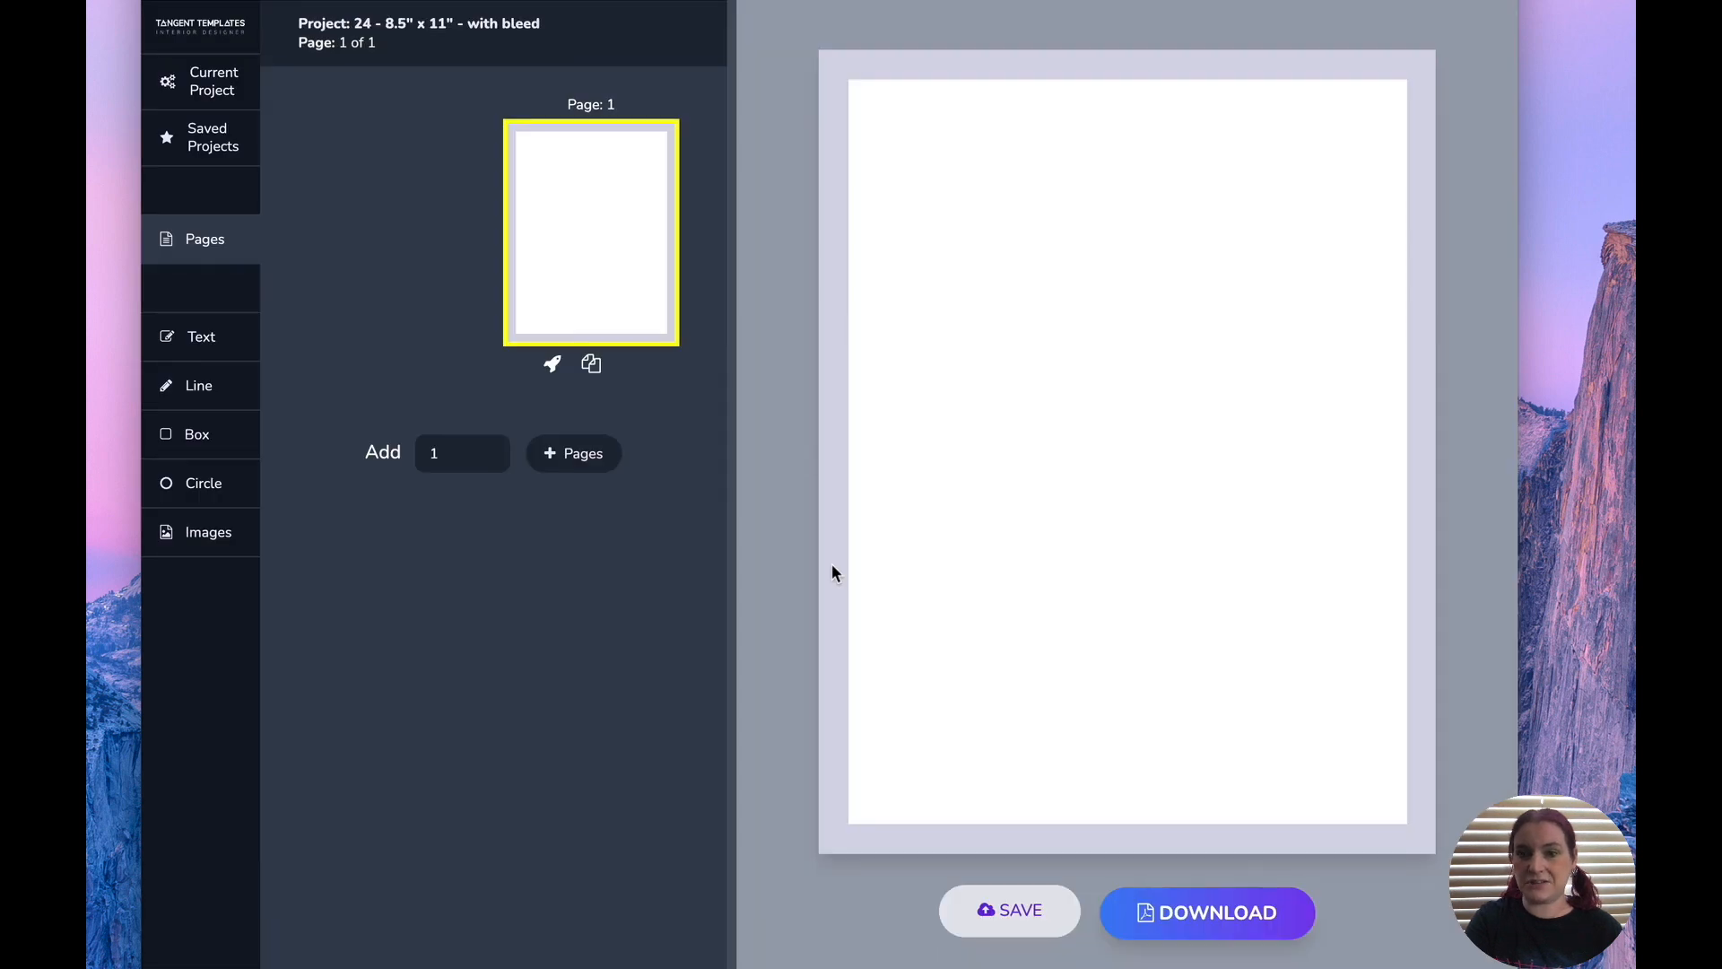
Browse the image categories and look through the Fitness Icons collection.
left_click(229, 532)
scroll(461, 272, "down", 10)
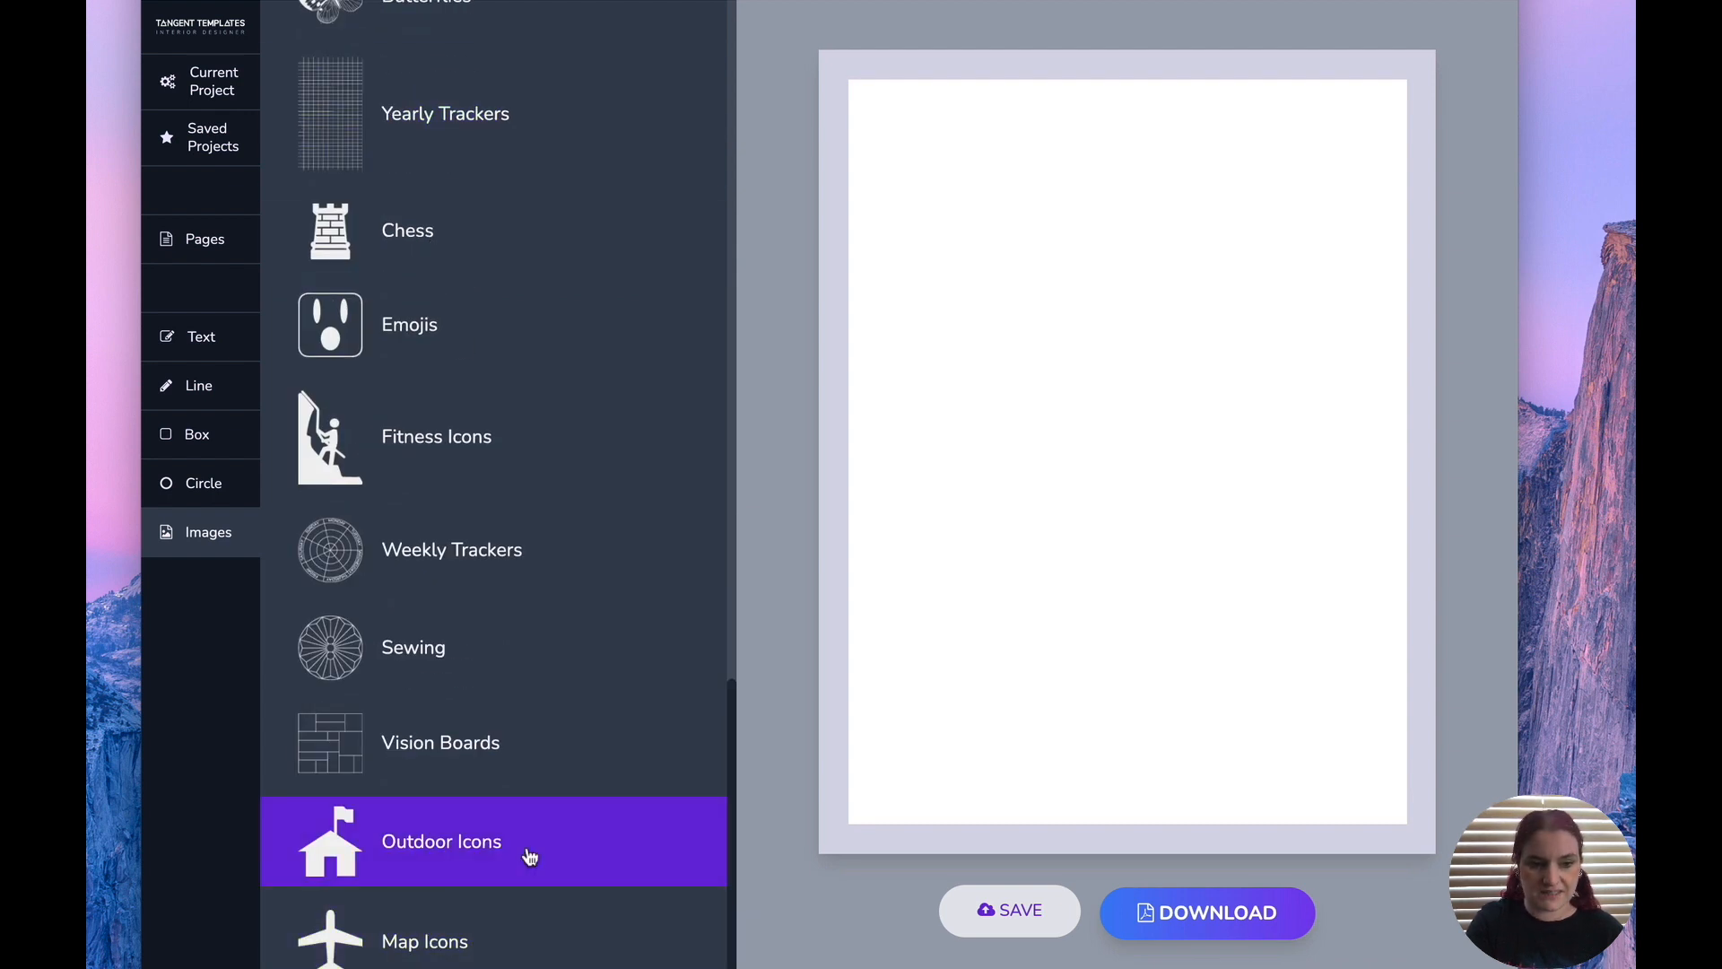
left_click(468, 481)
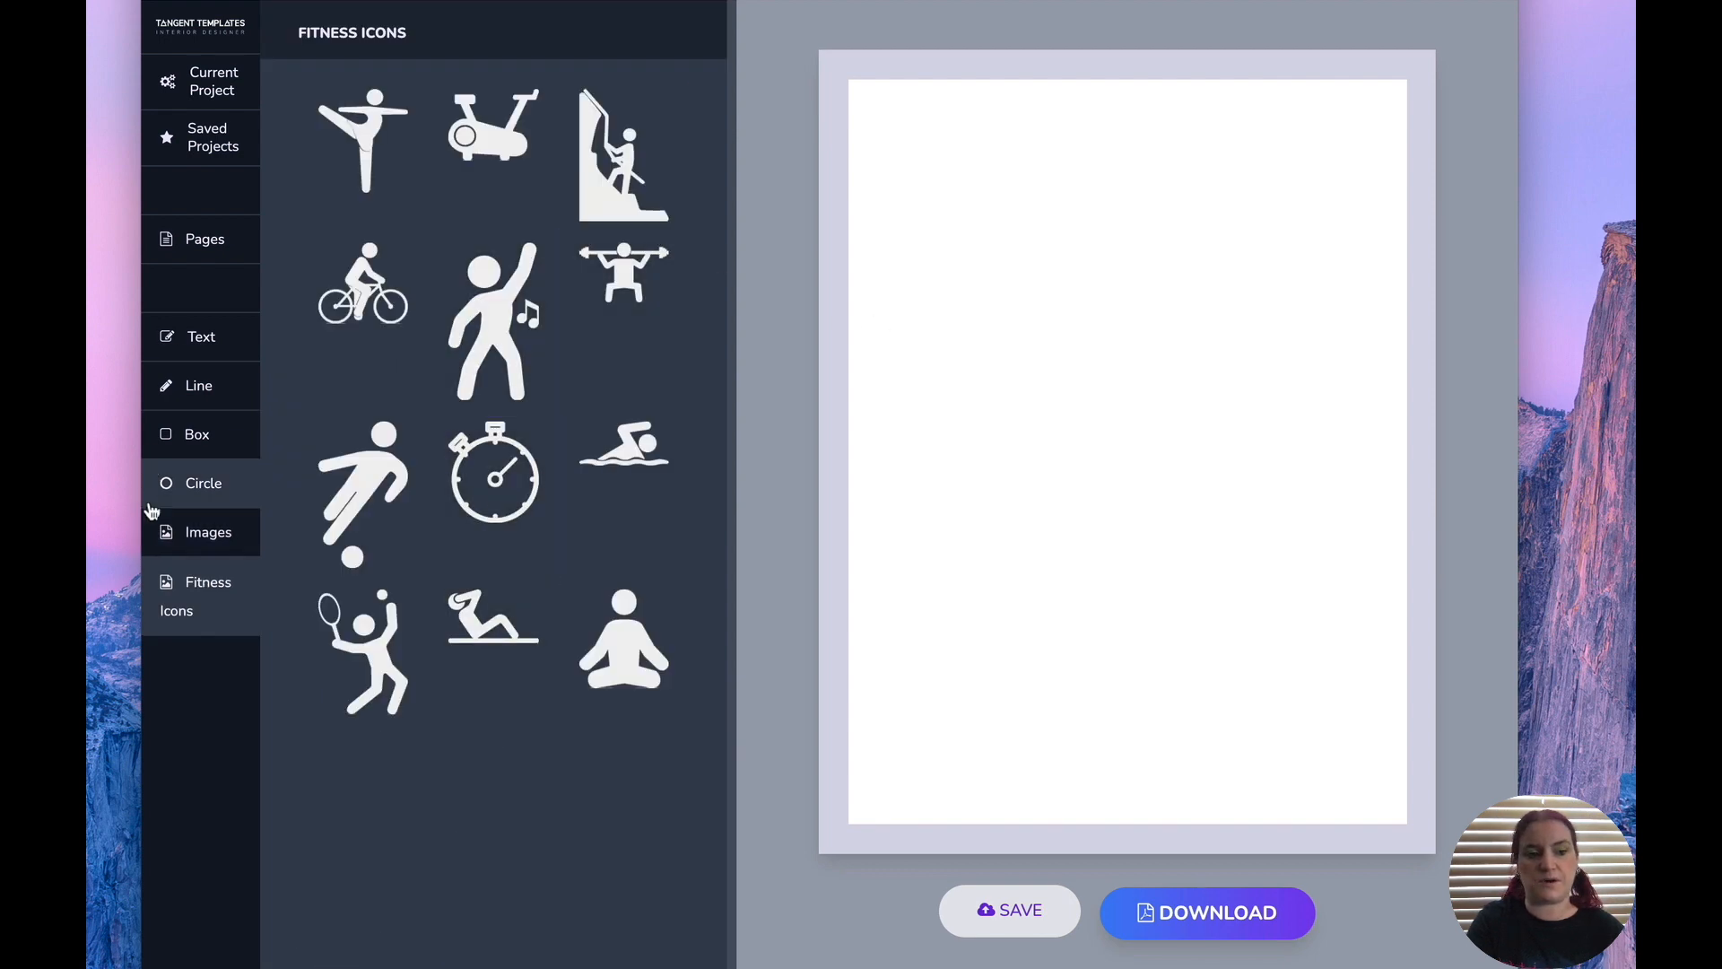
left_click(177, 538)
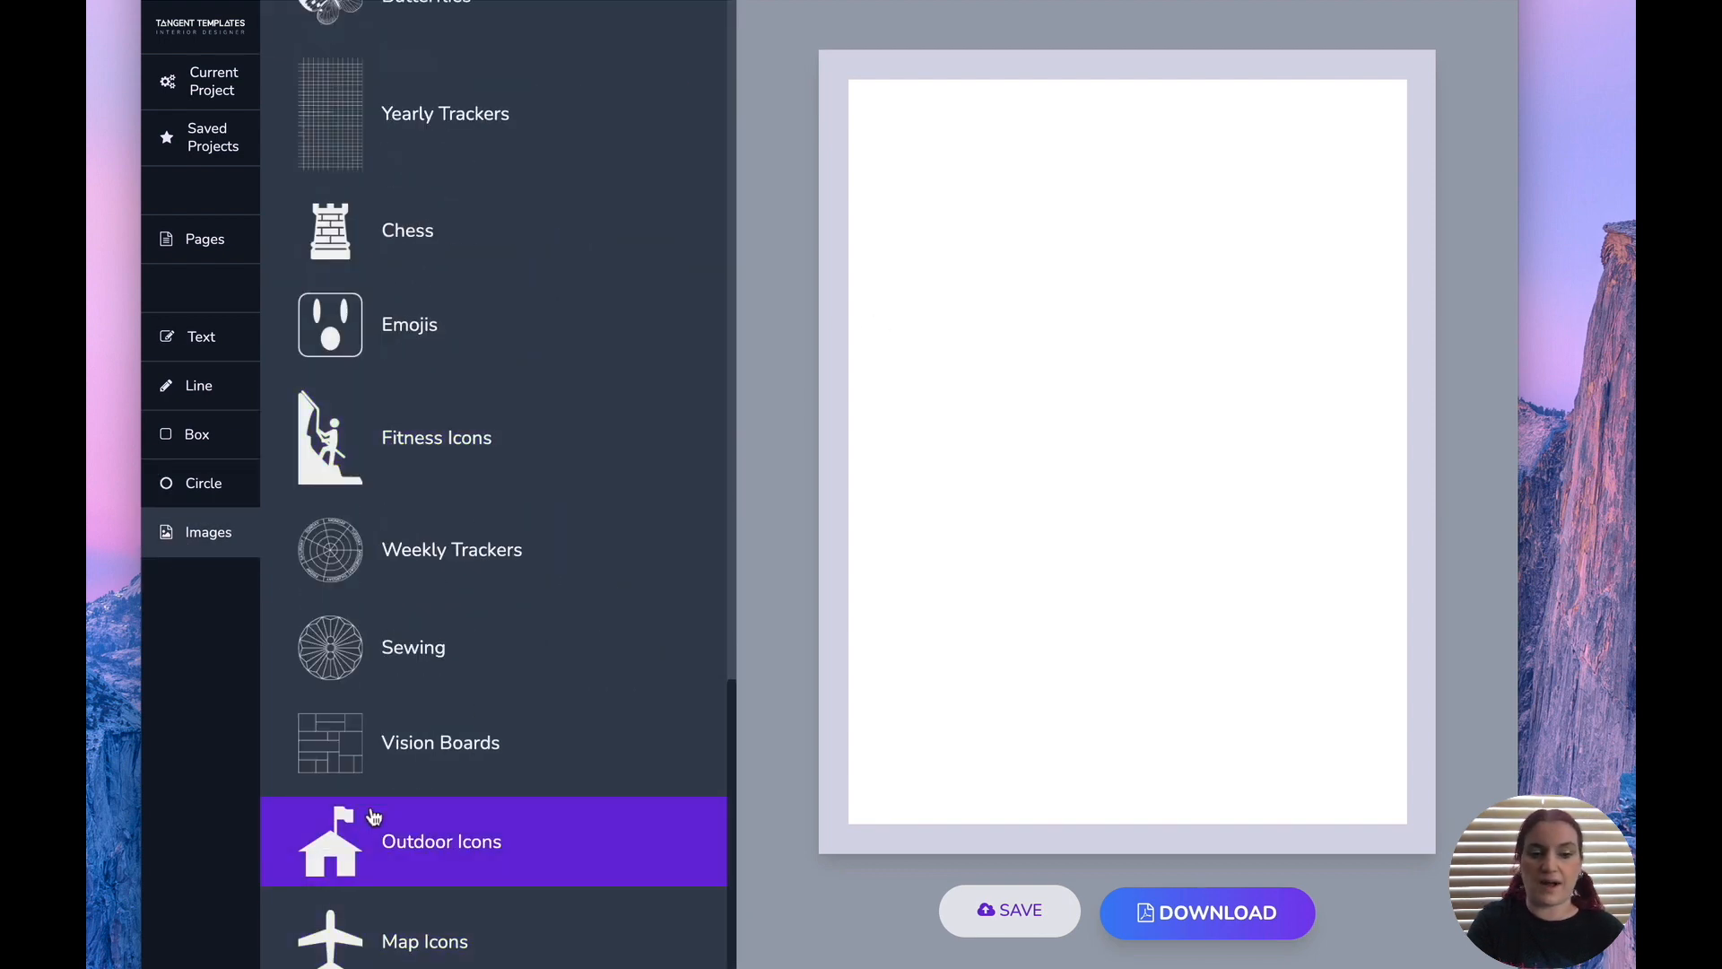
Insert the plain airplane from the Outdoor Icons and enlarge it to about 1.70 by 1.75 inches.
left_click(423, 868)
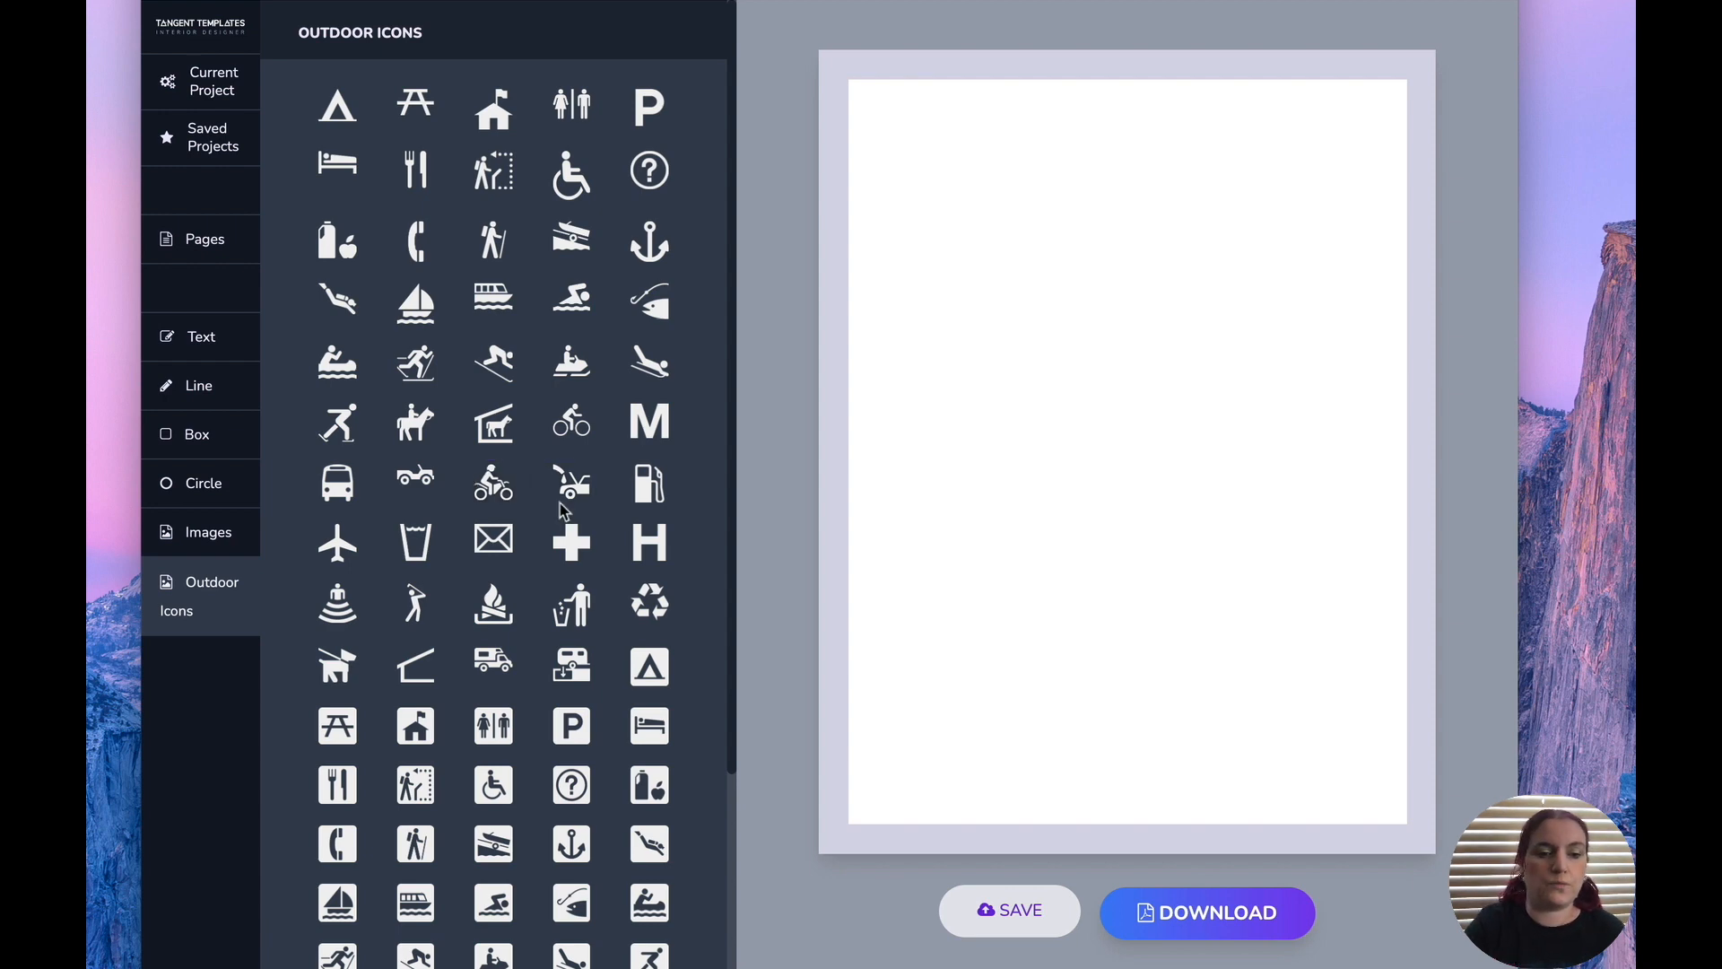
left_click(362, 548)
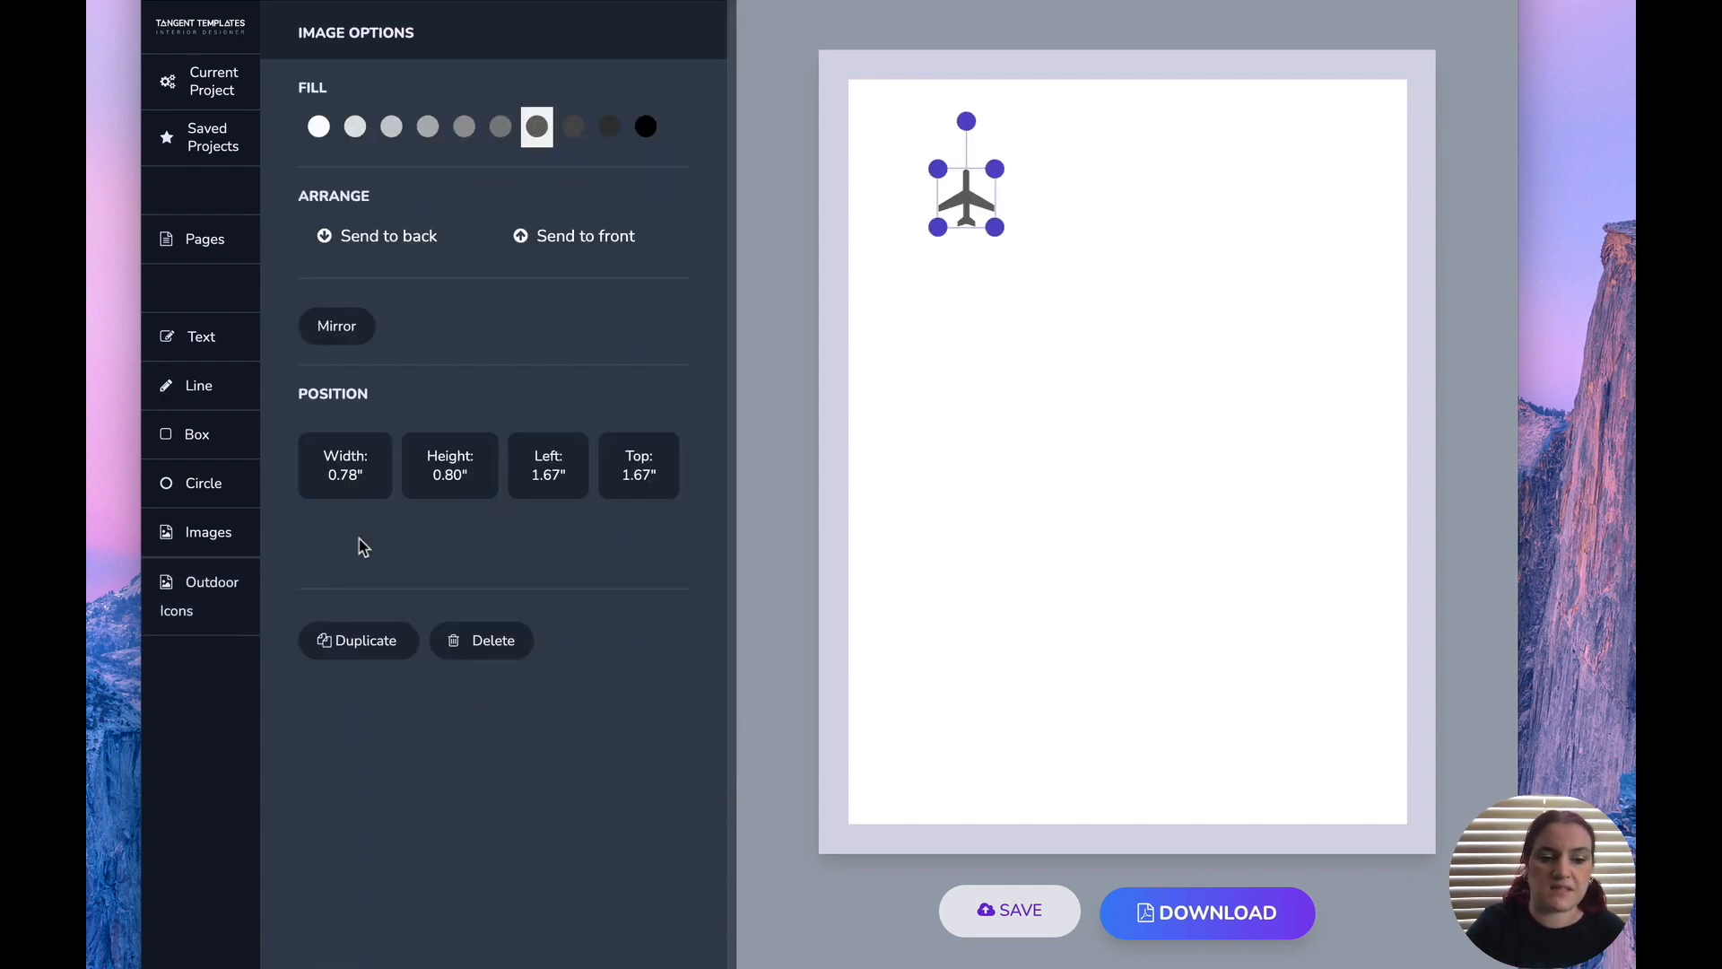
left_click_drag(999, 232, 1061, 295)
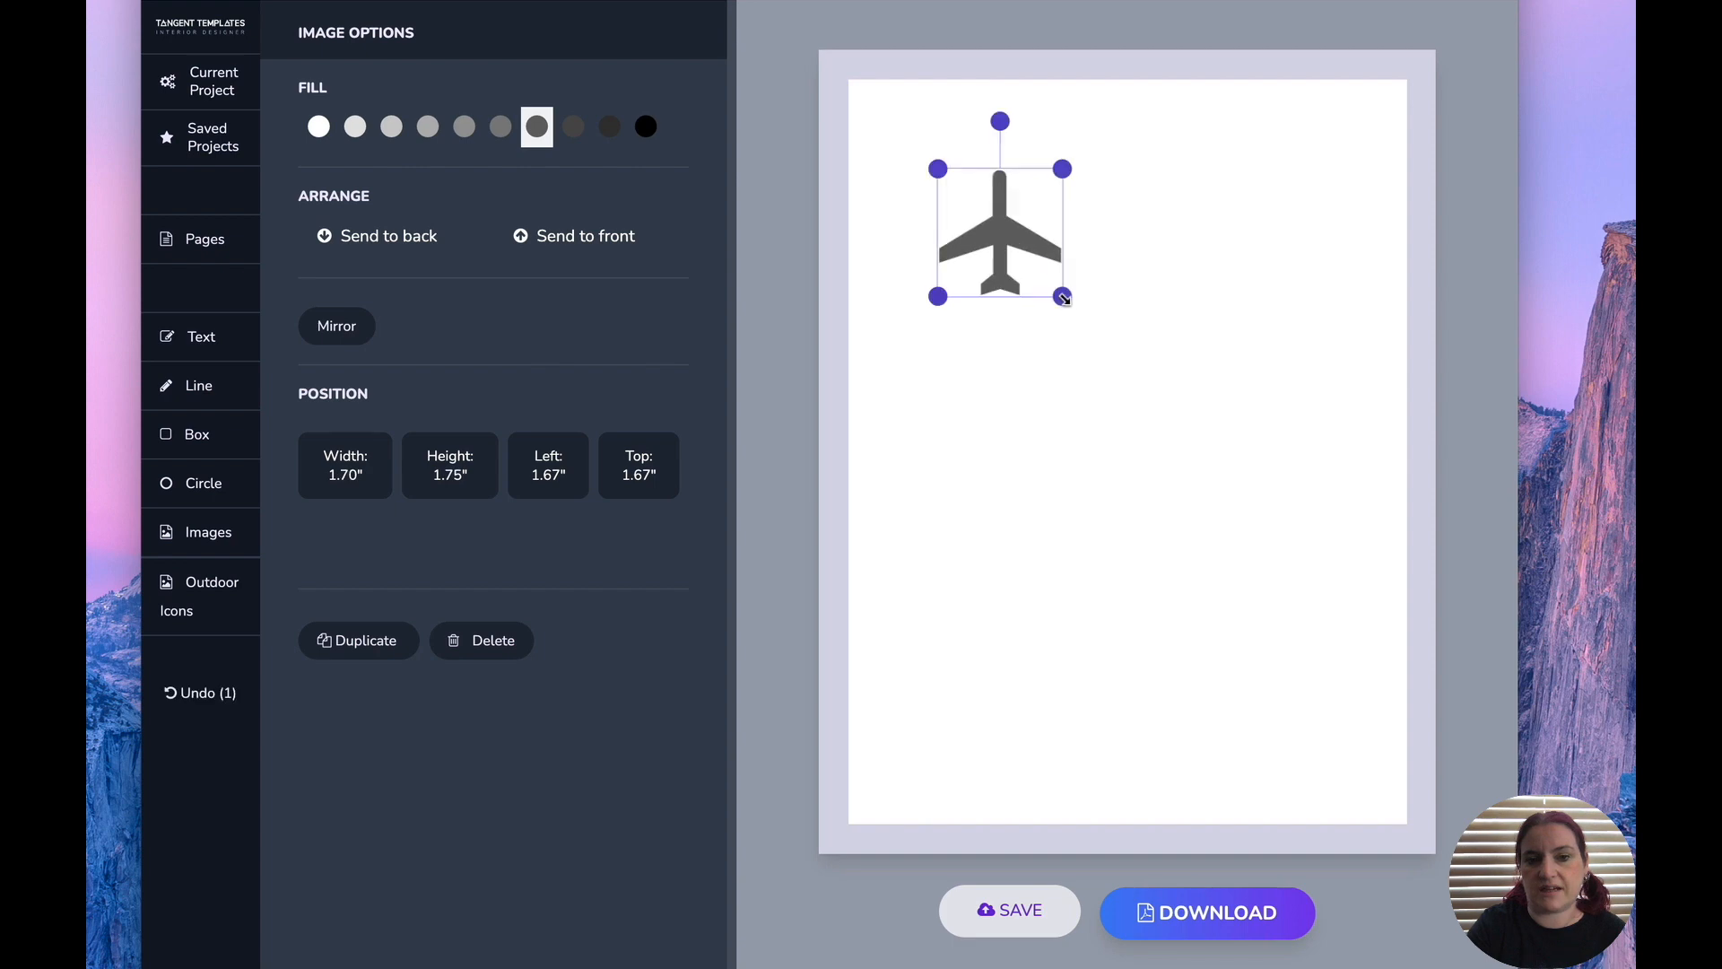
Rotate the airplane about 45 degrees clockwise near the page's upper-left corner and fill it black.
left_click_drag(1017, 241, 986, 202)
left_click_drag(971, 78, 1080, 114)
left_click(644, 130)
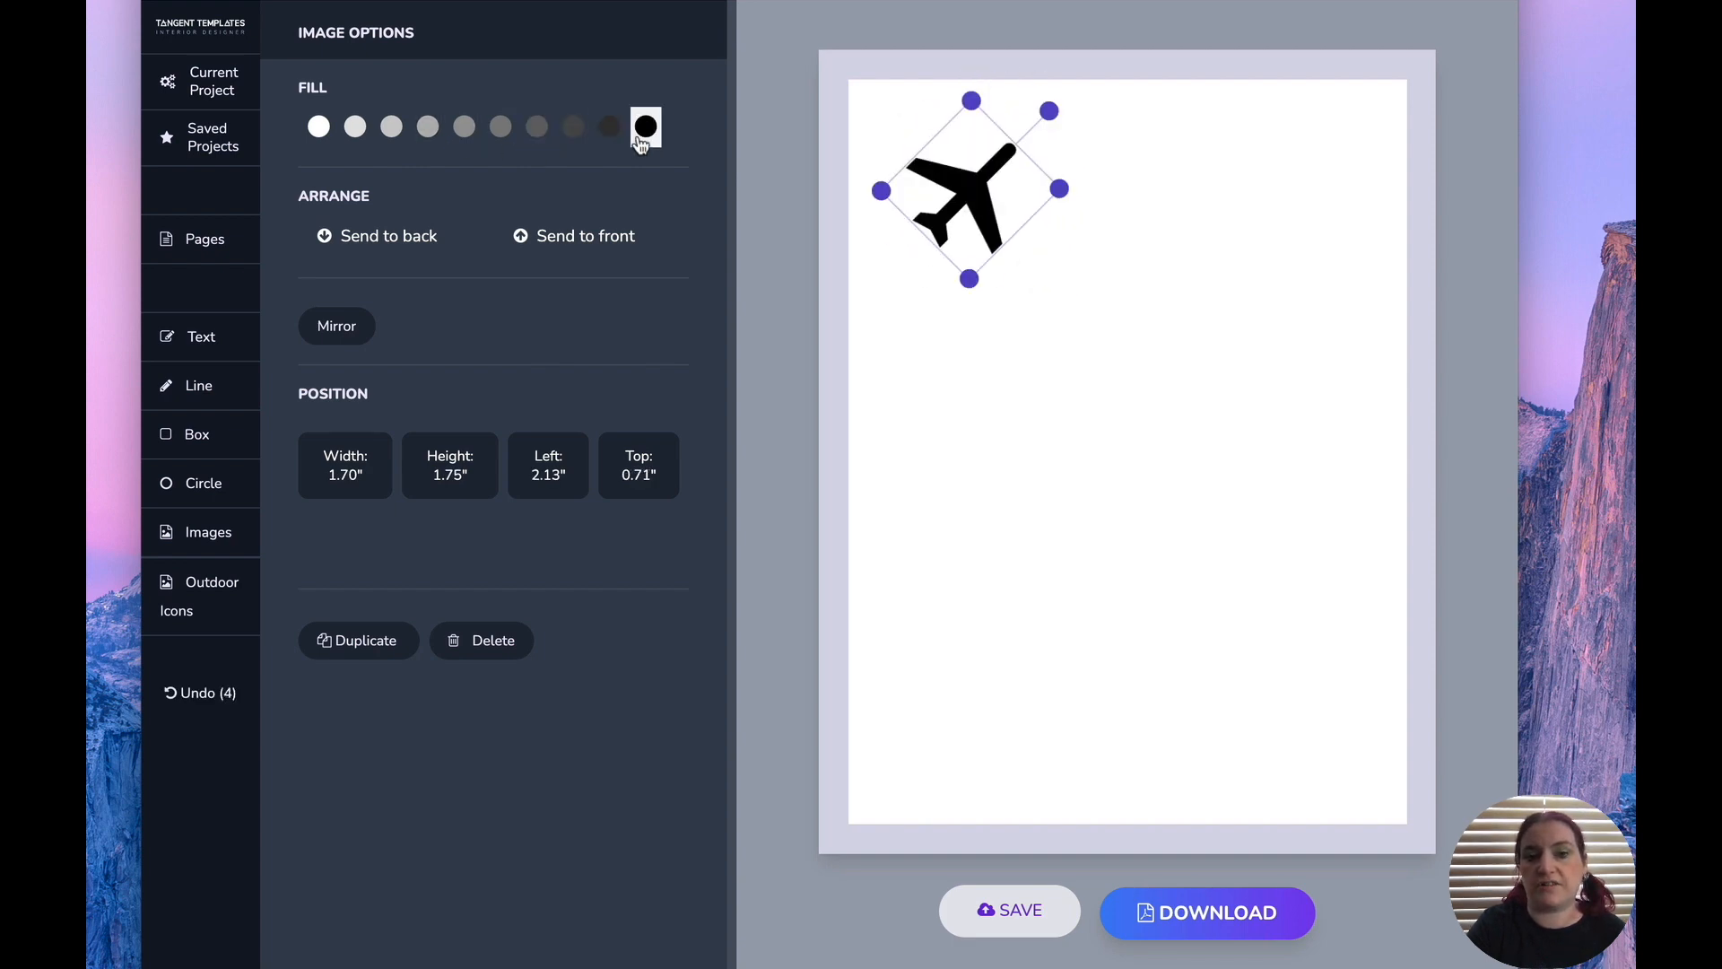
Try the airplane at about 0.58 by 0.60 inches near the page corner and at about 5.21 by 5.34 inches across the page.
left_click_drag(1059, 189, 944, 191)
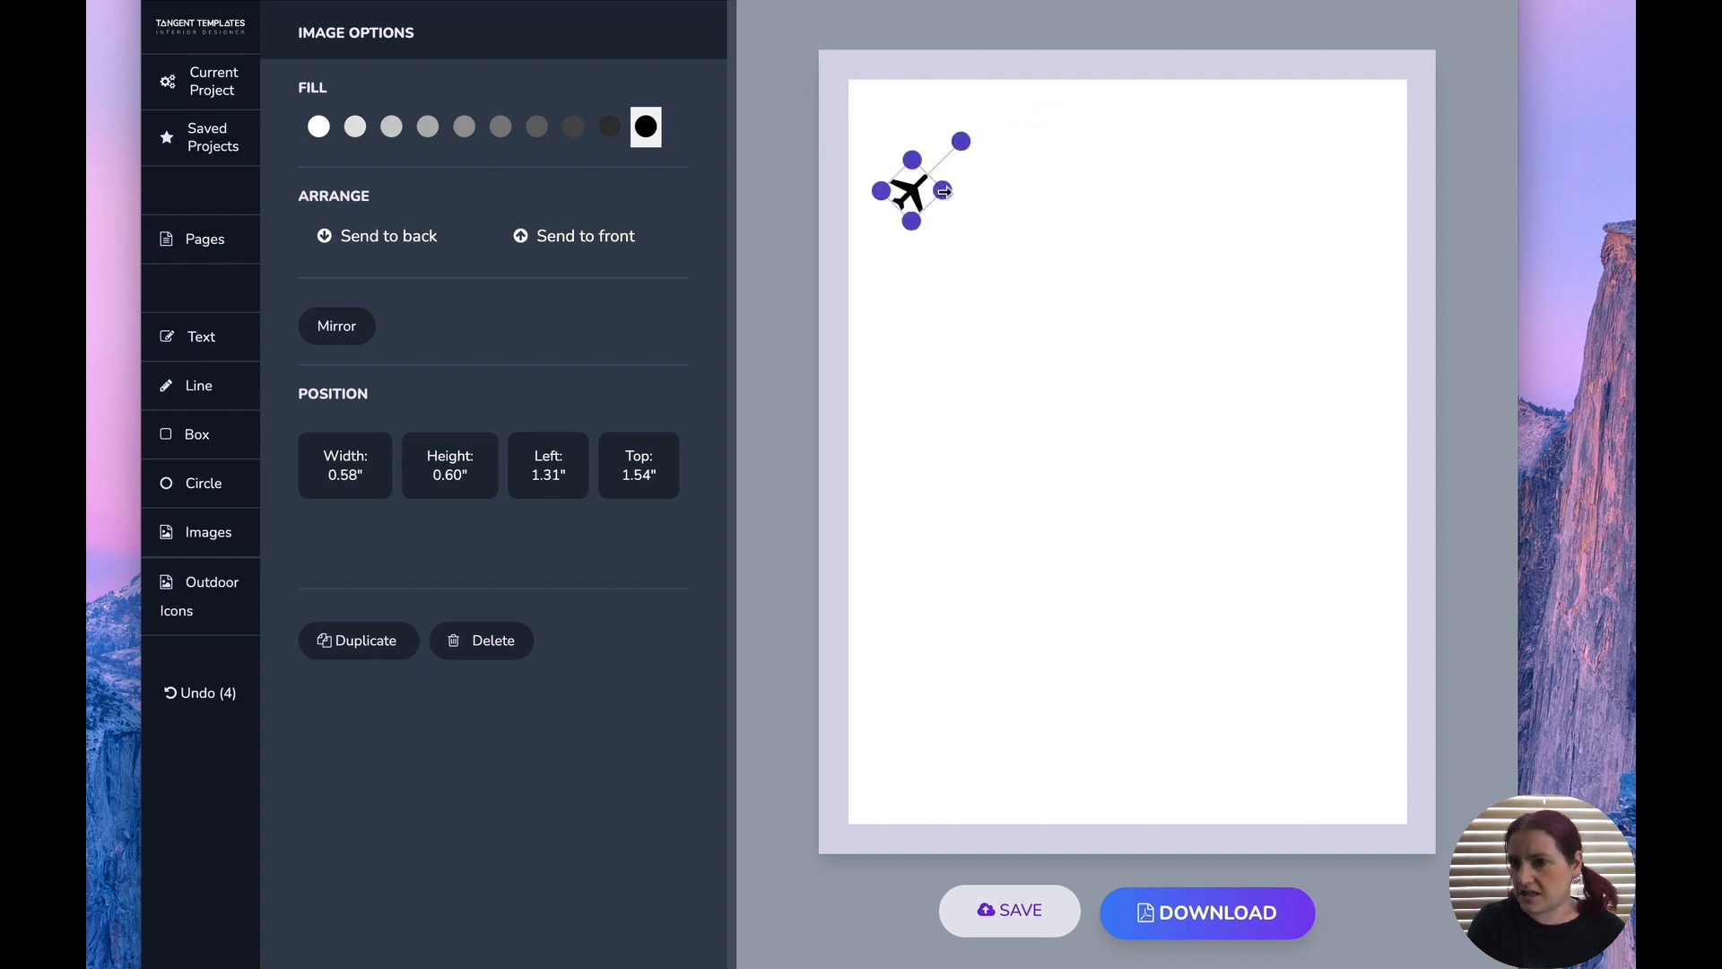
left_click_drag(909, 189, 906, 164)
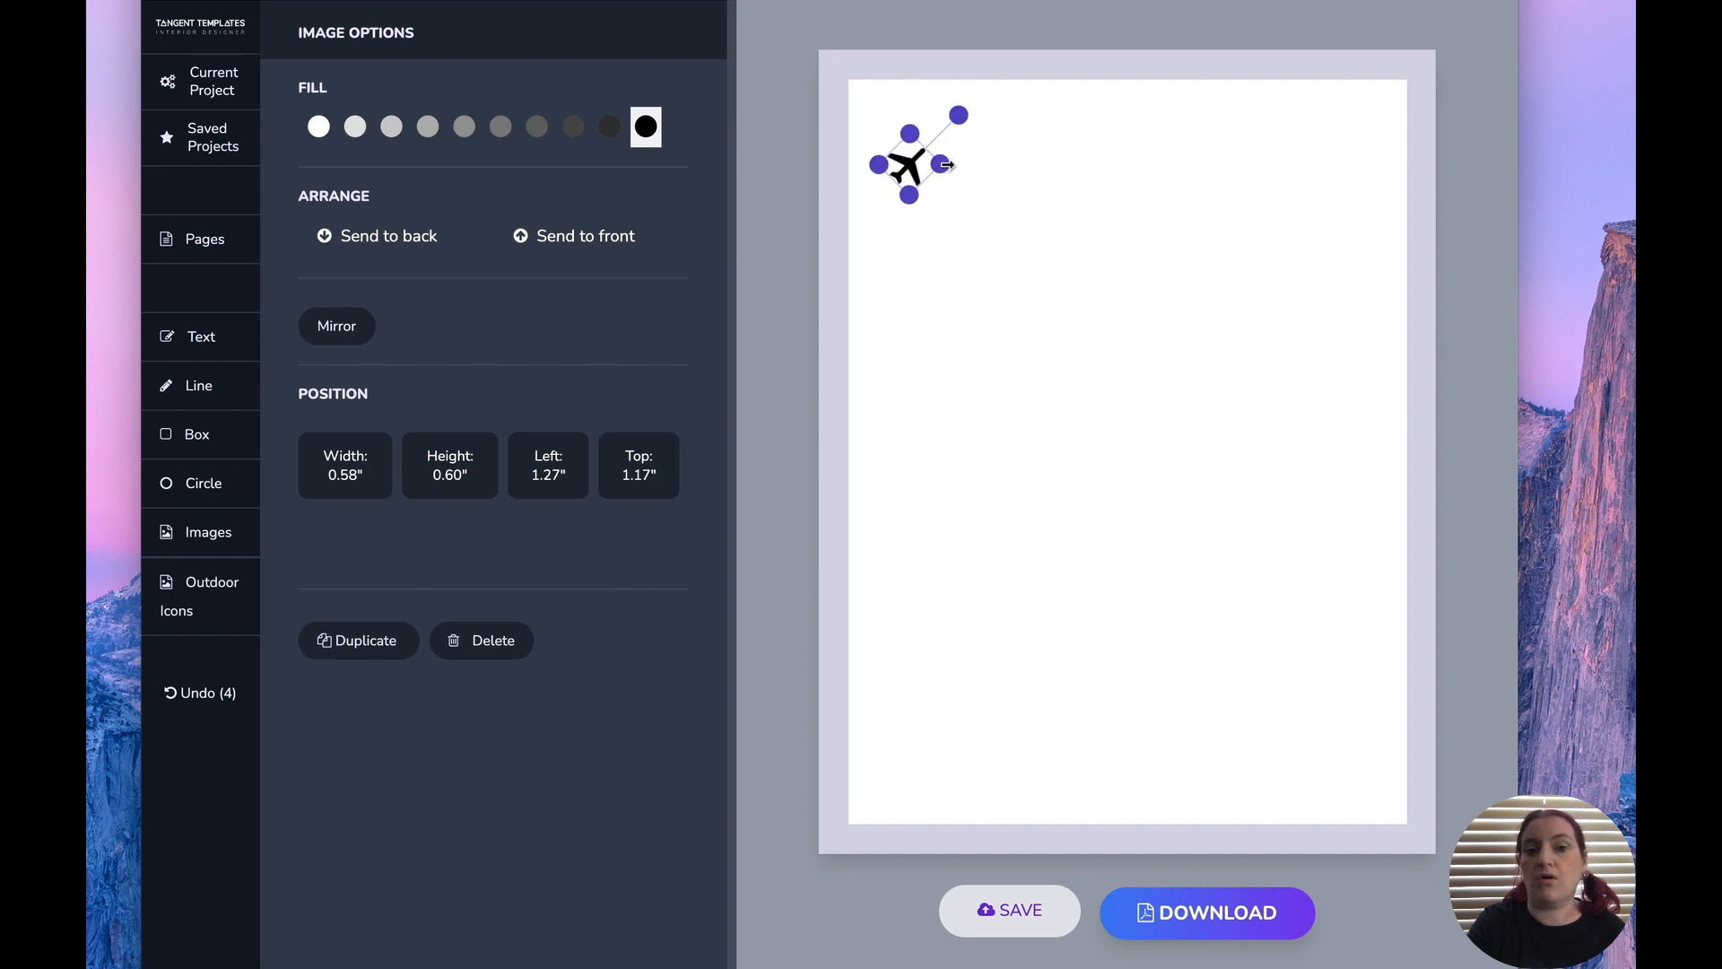
left_click_drag(914, 196, 1214, 676)
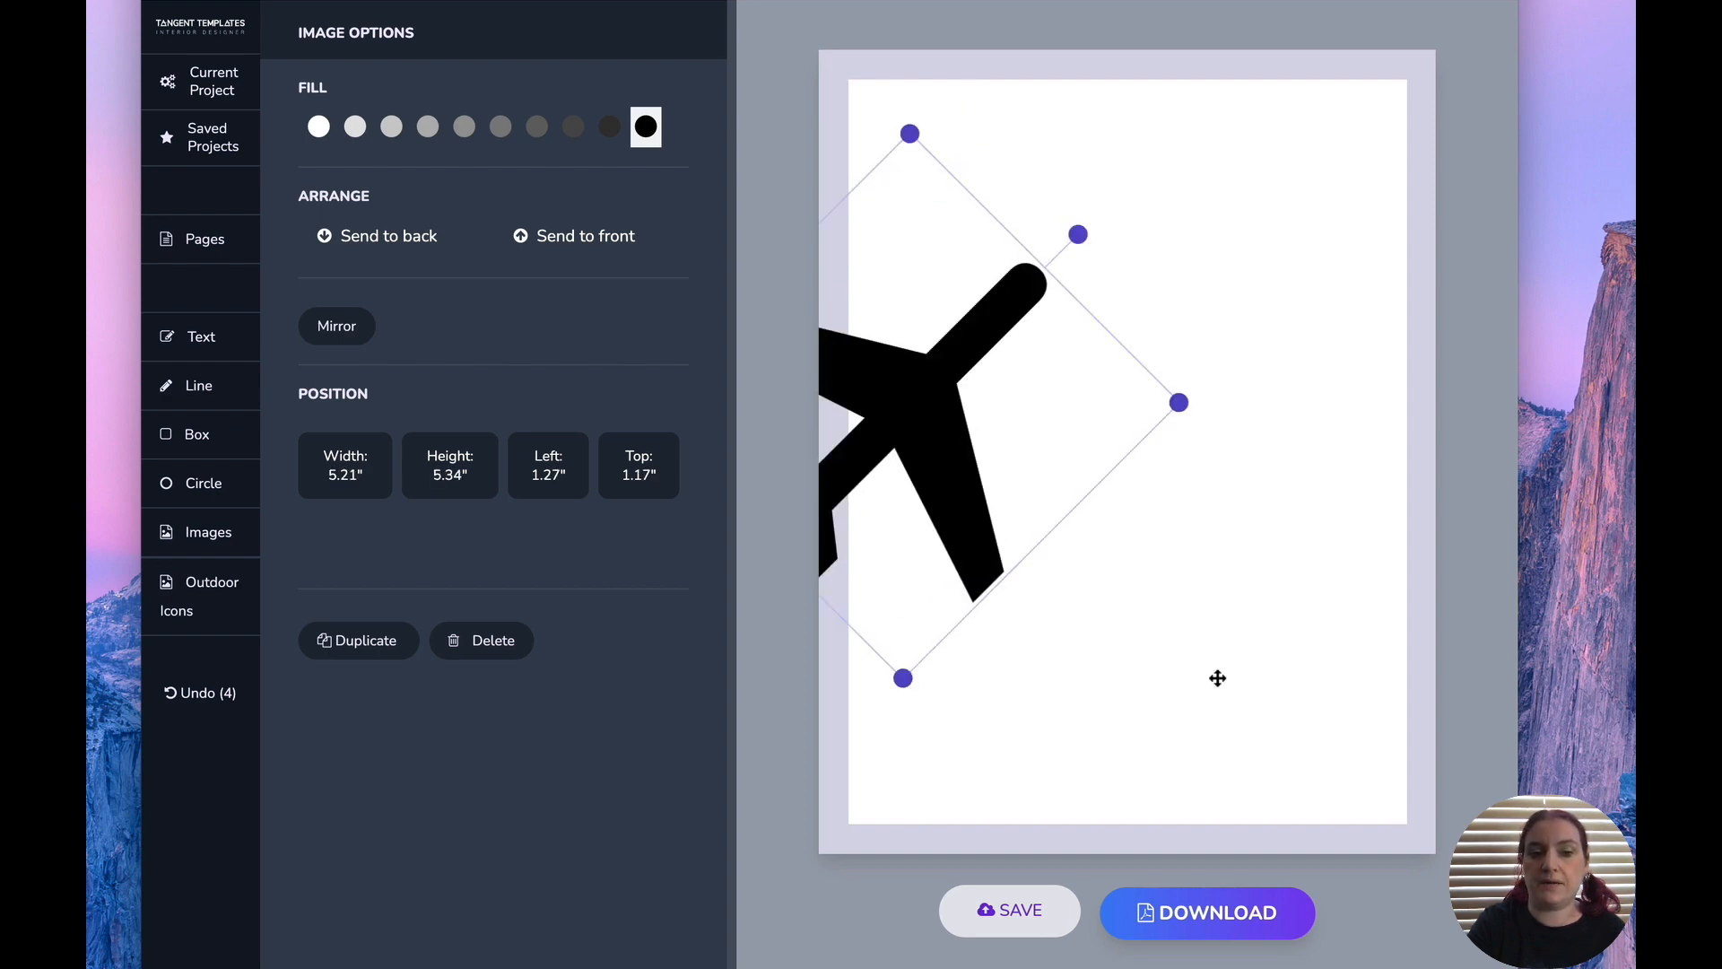
left_click_drag(1010, 507, 1197, 510)
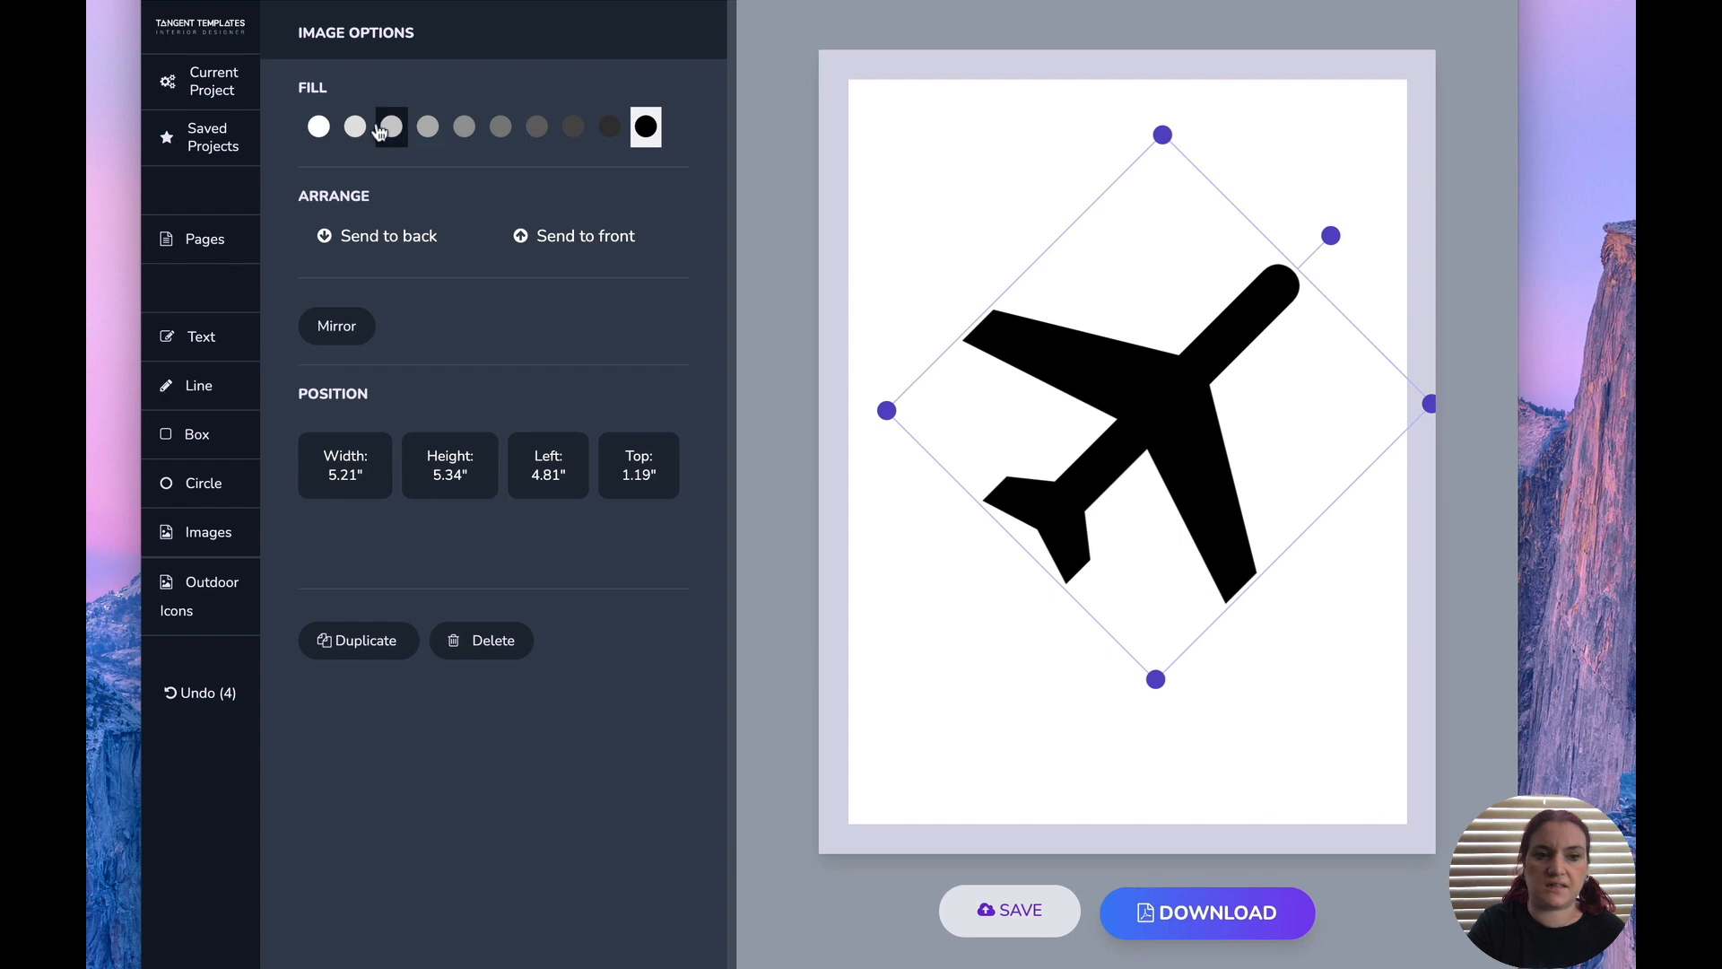
Fill the airplane with light grey and shrink it to about 0.89 by 0.91 inches.
left_click(357, 128)
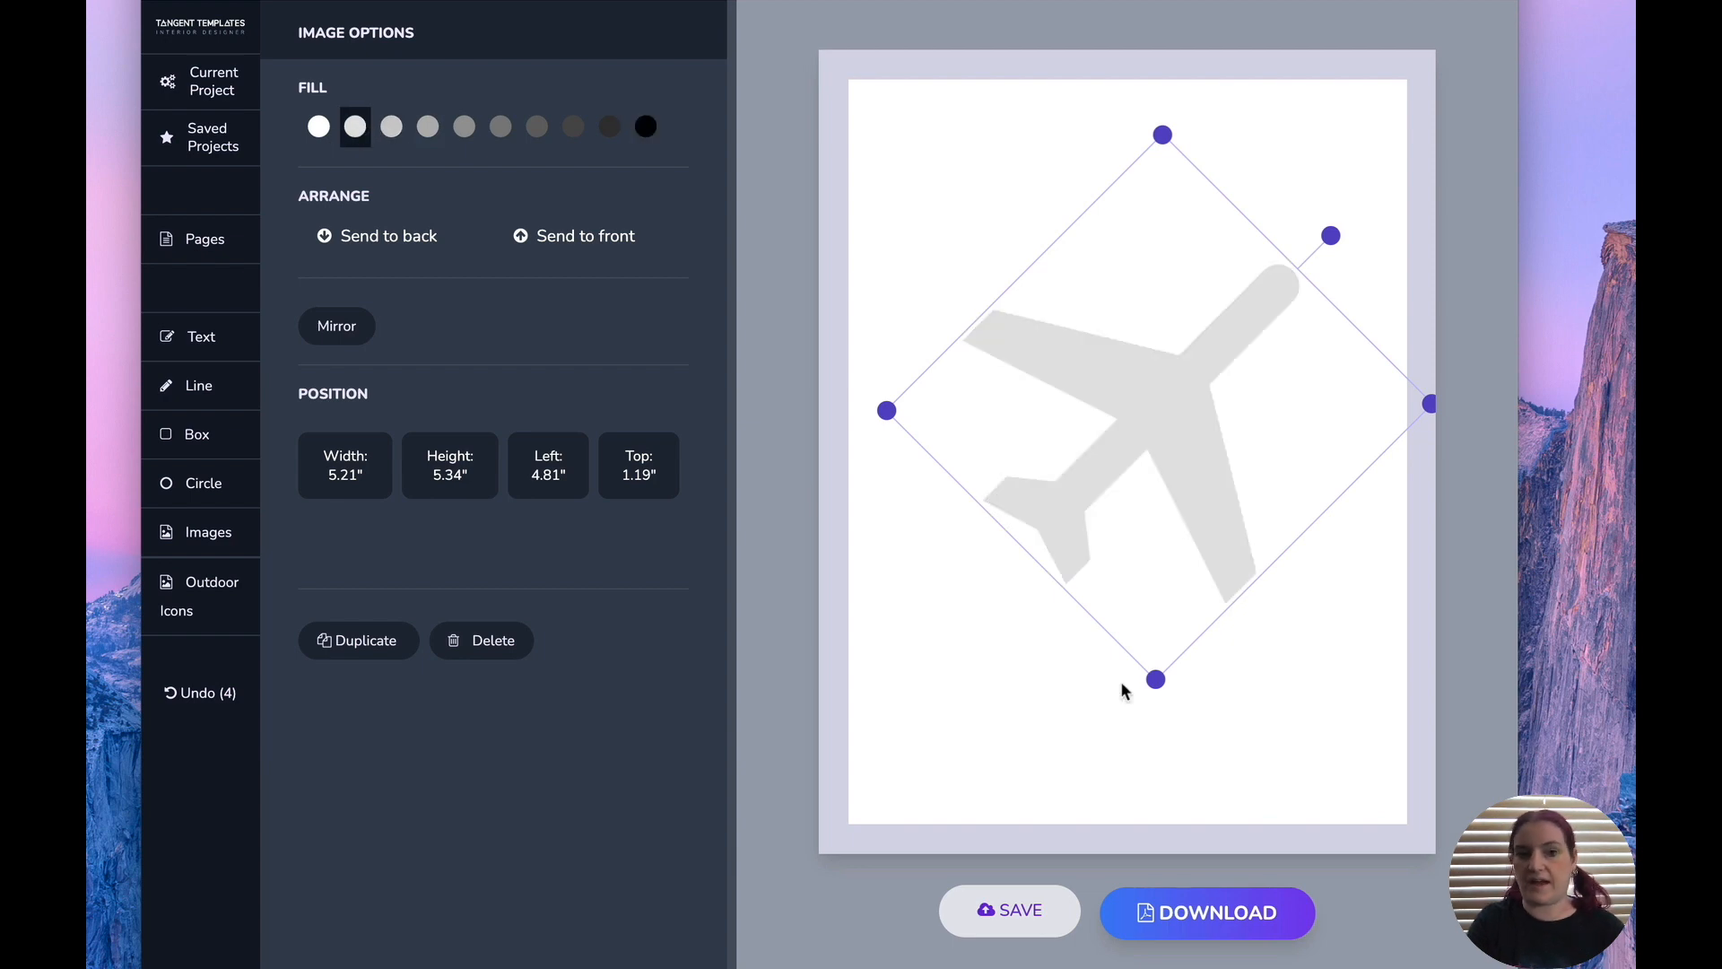
left_click(1207, 679)
left_click(1206, 508)
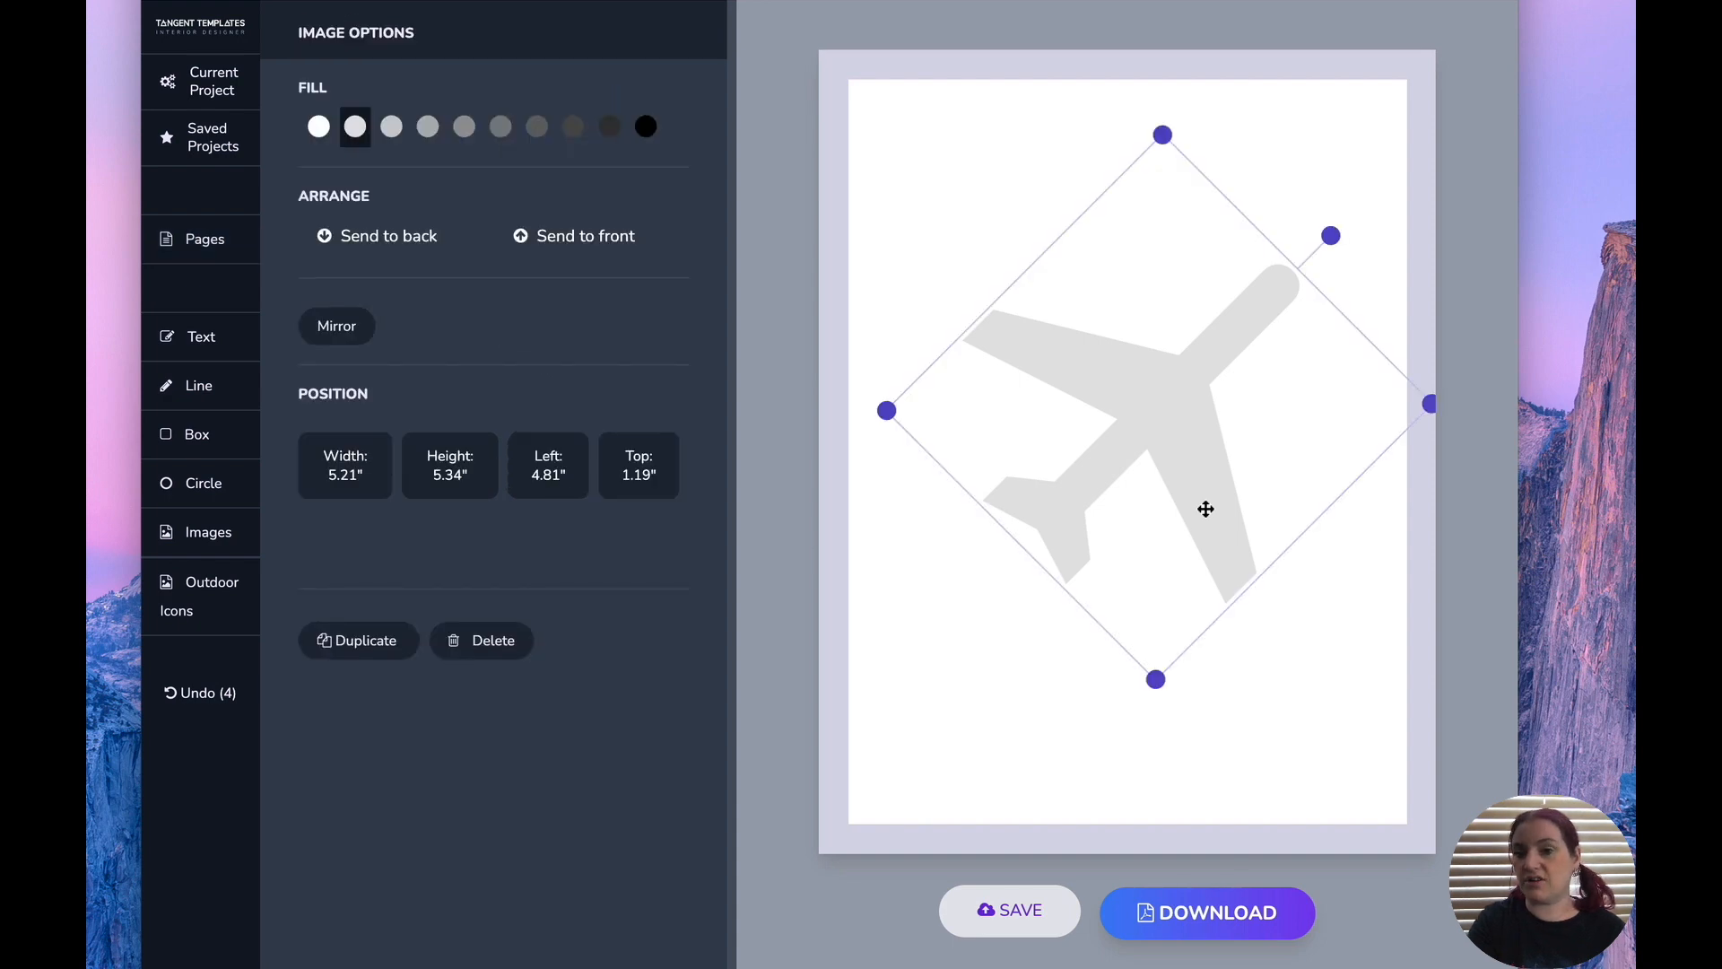
left_click_drag(1426, 405, 979, 409)
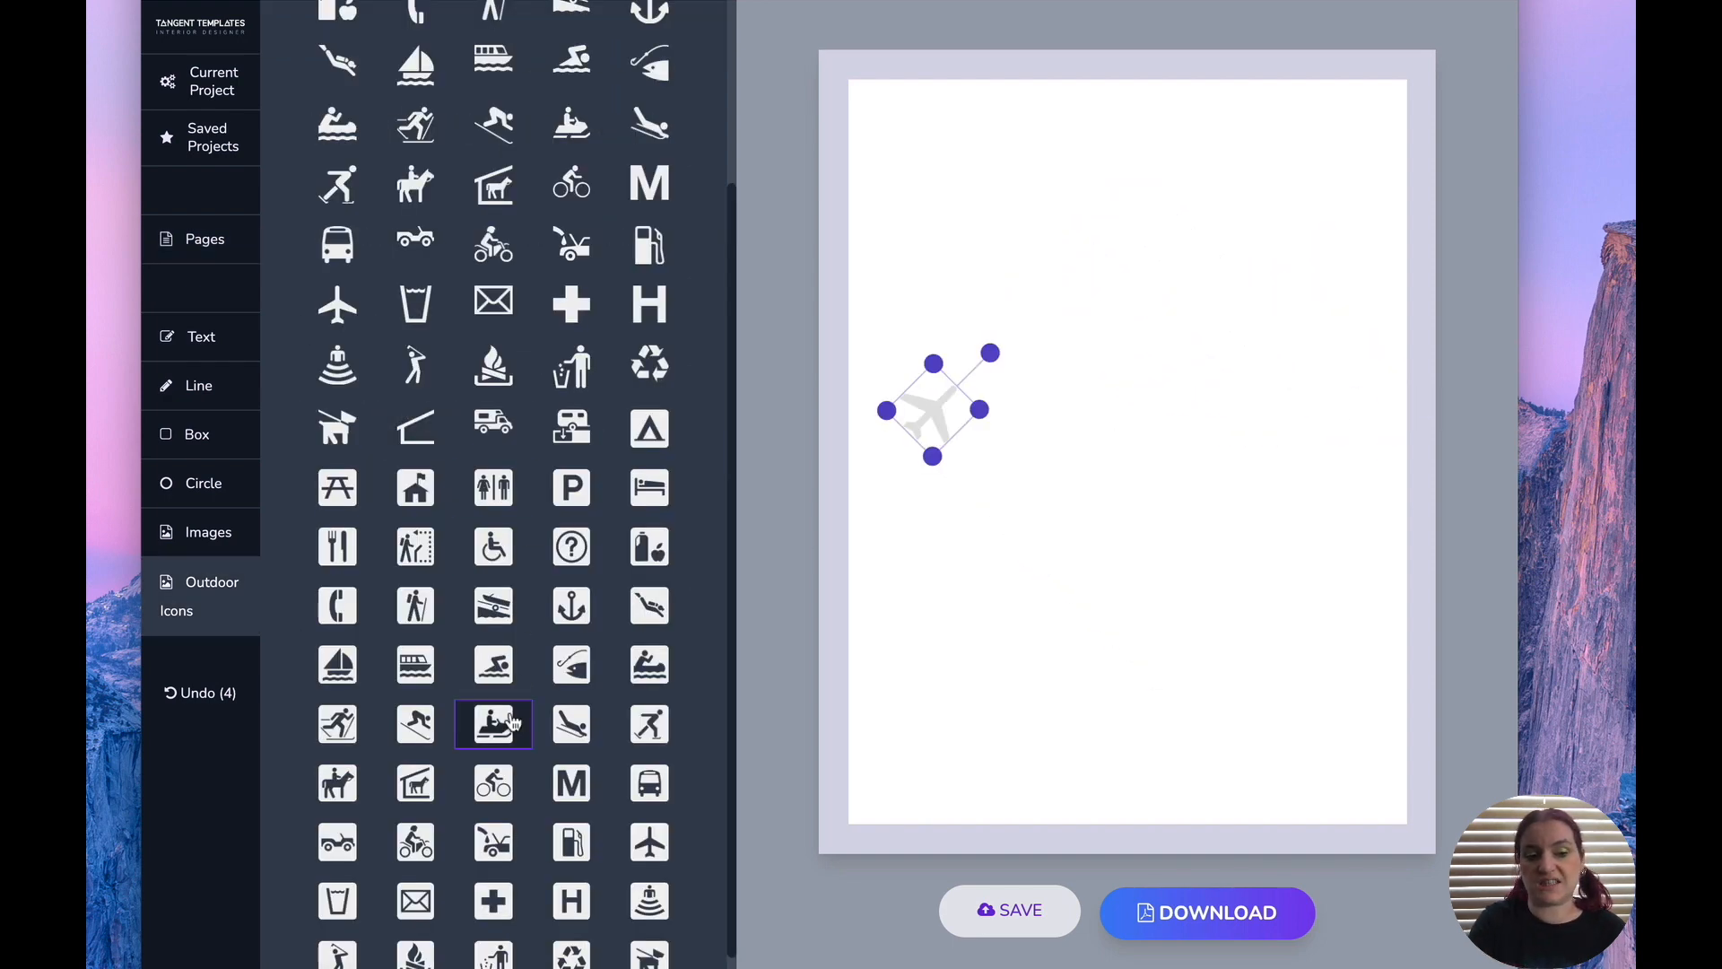
Insert the square anchor icon from the Outdoor Icons, fill it black and place it about 0.69 inches wide in the page's upper middle.
scroll(512, 722, "down", 1)
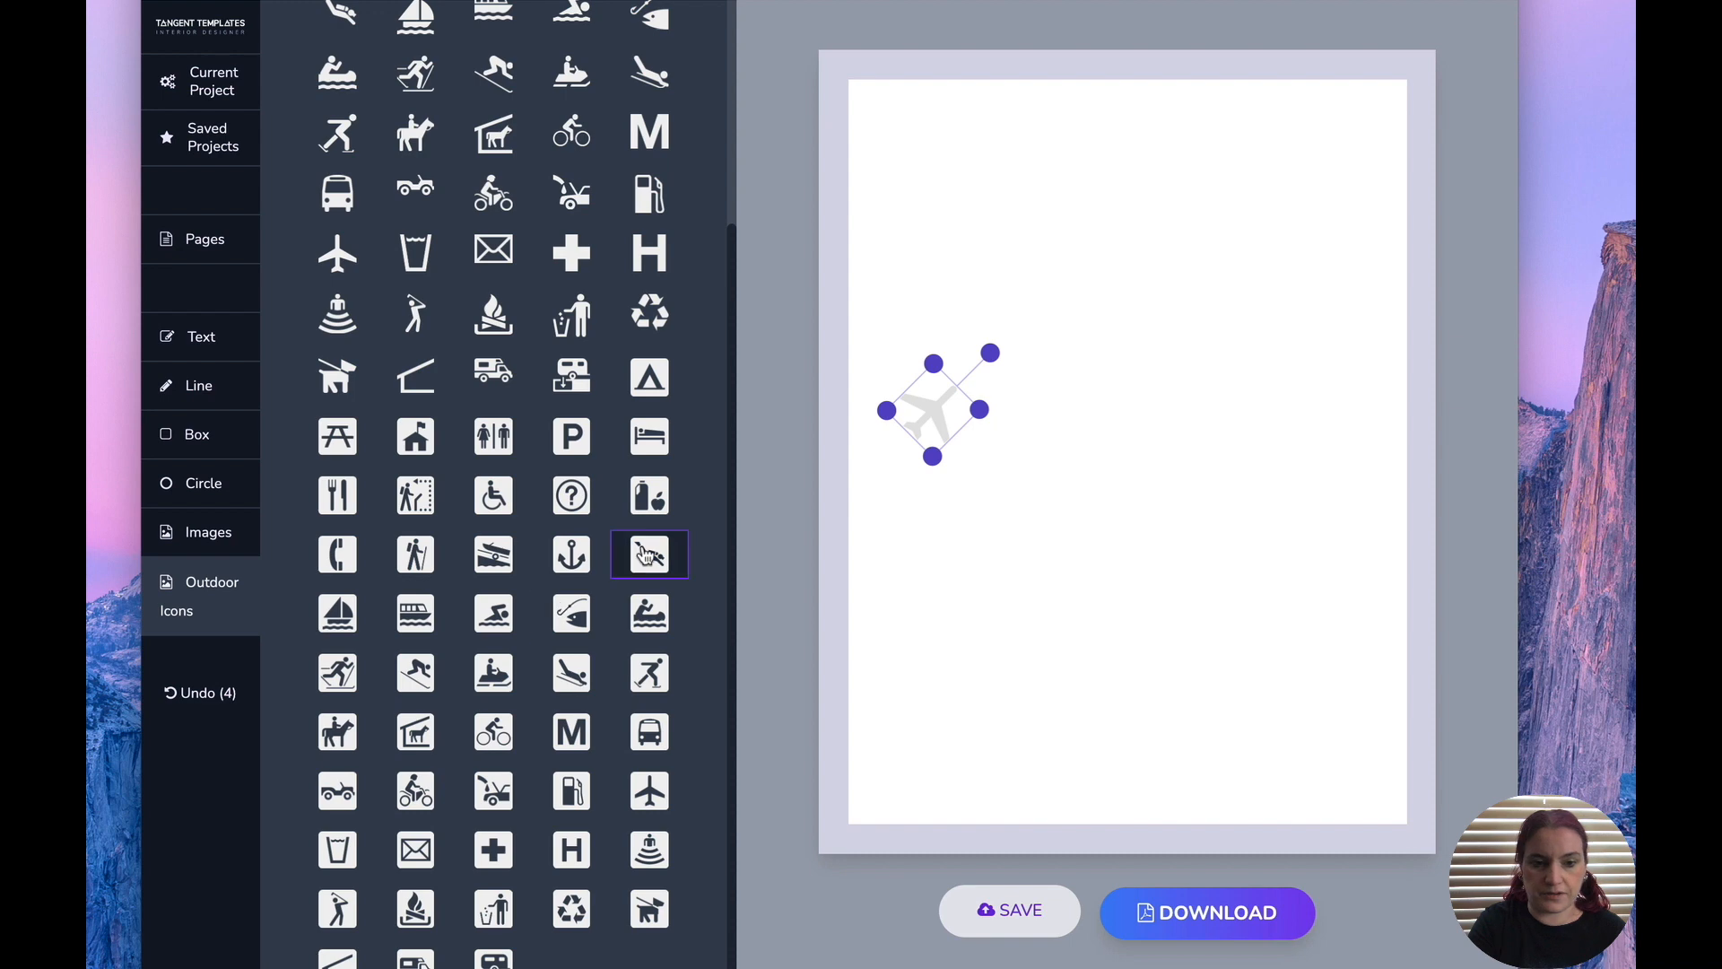
left_click(582, 556)
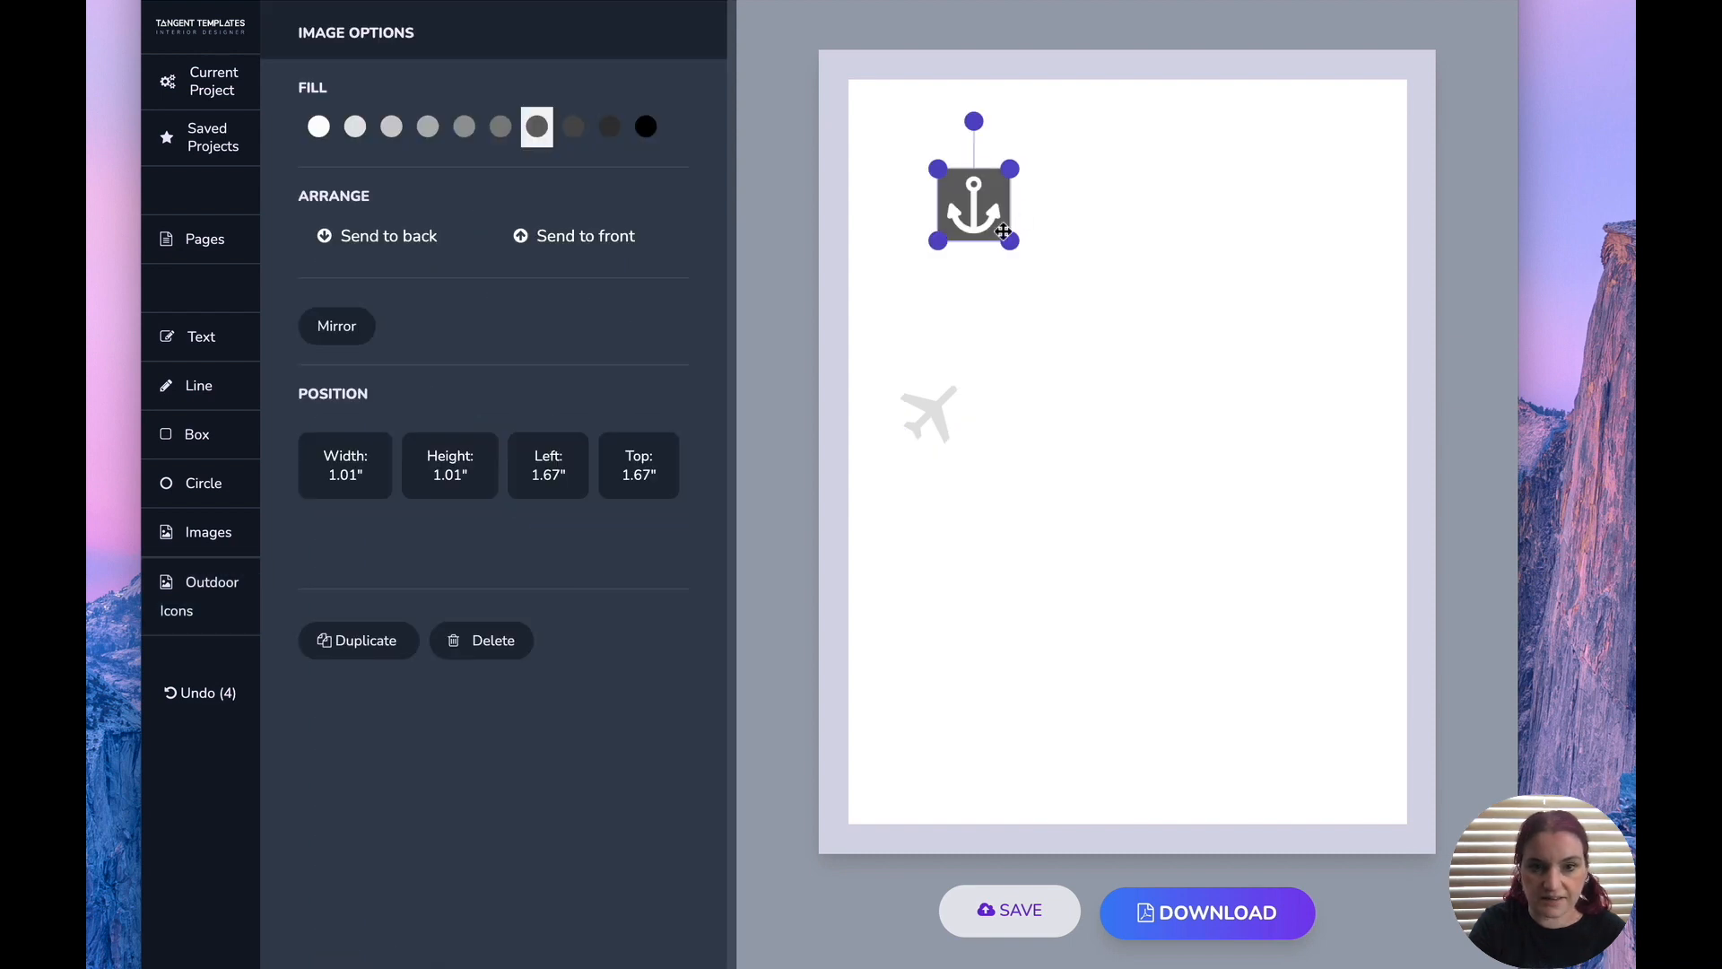
left_click_drag(1009, 240, 1057, 281)
left_click_drag(975, 202, 923, 170)
left_click(646, 127)
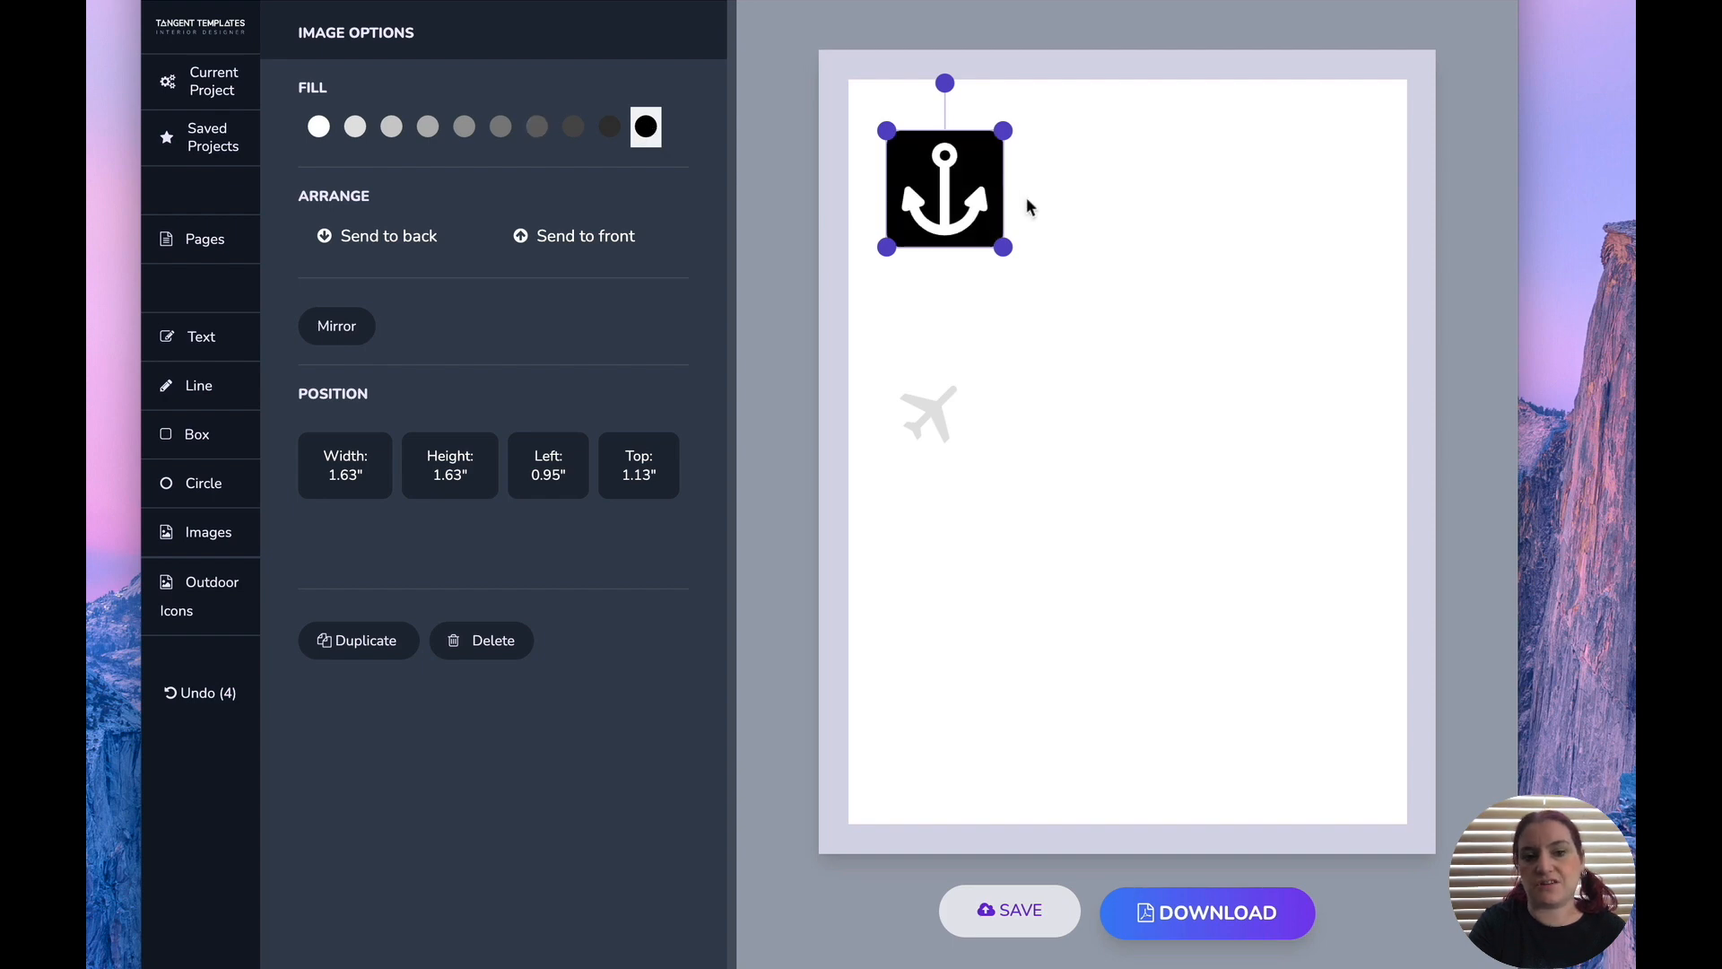
left_click_drag(1003, 247, 1162, 257)
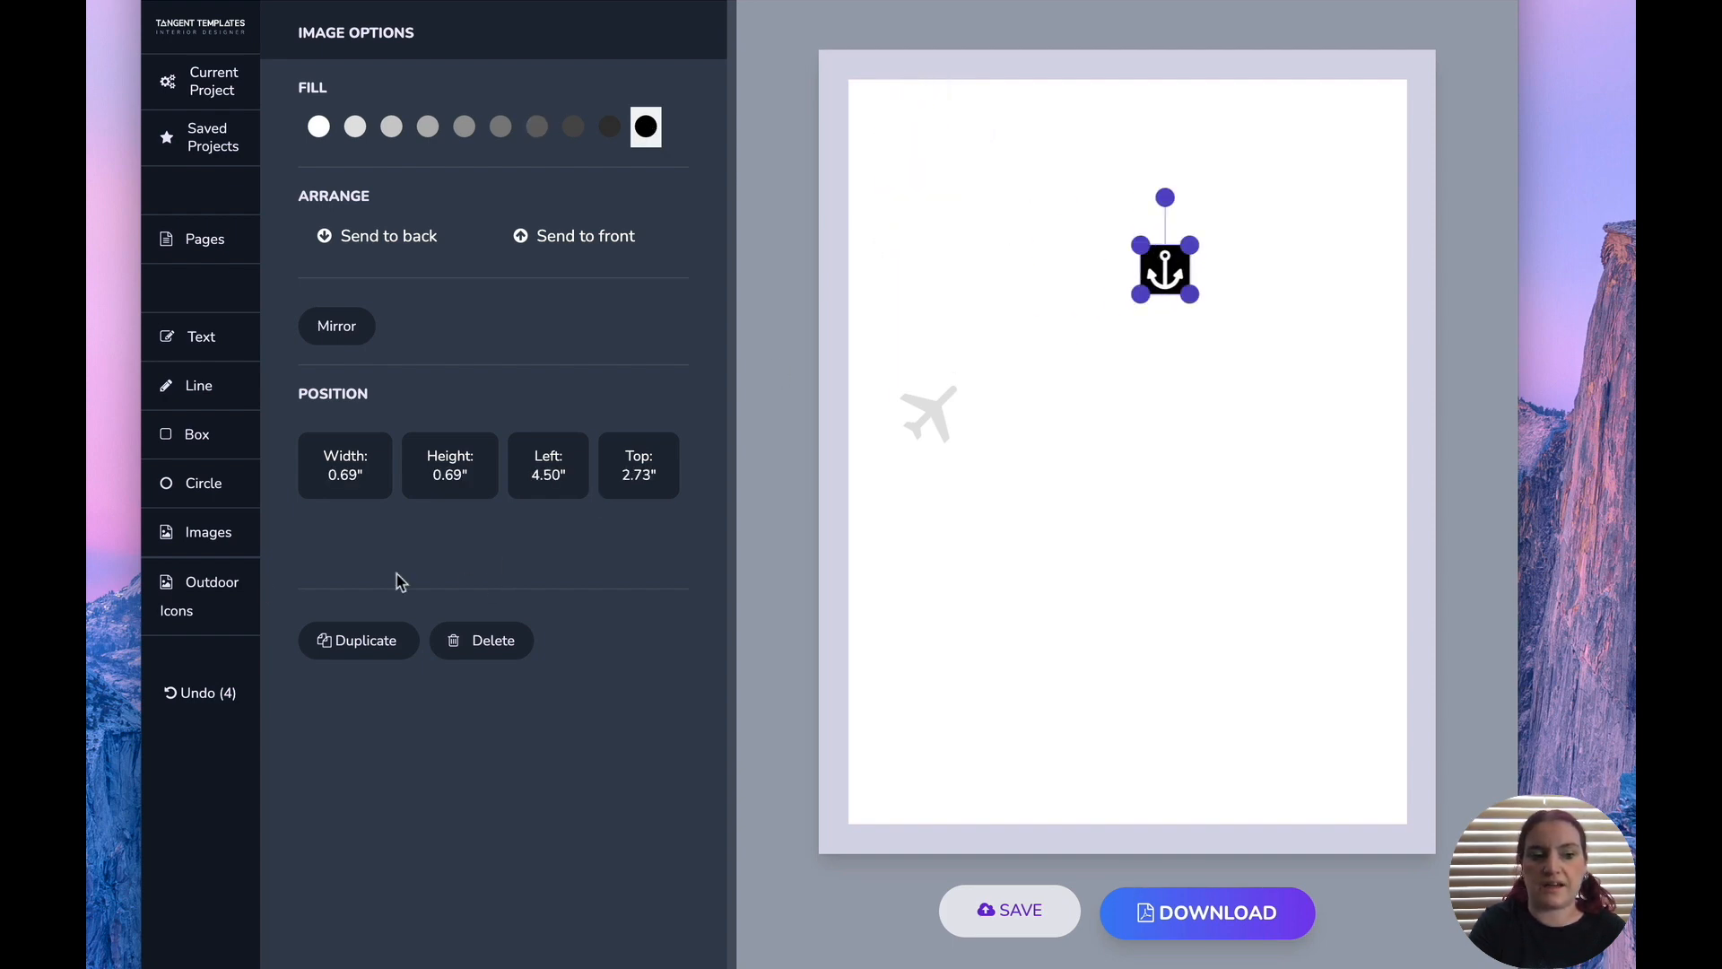
Add the square telephone icon in black beside the anchor, sized to about 0.72 by 0.72 inches.
left_click(230, 596)
left_click_drag(577, 326, 1198, 269)
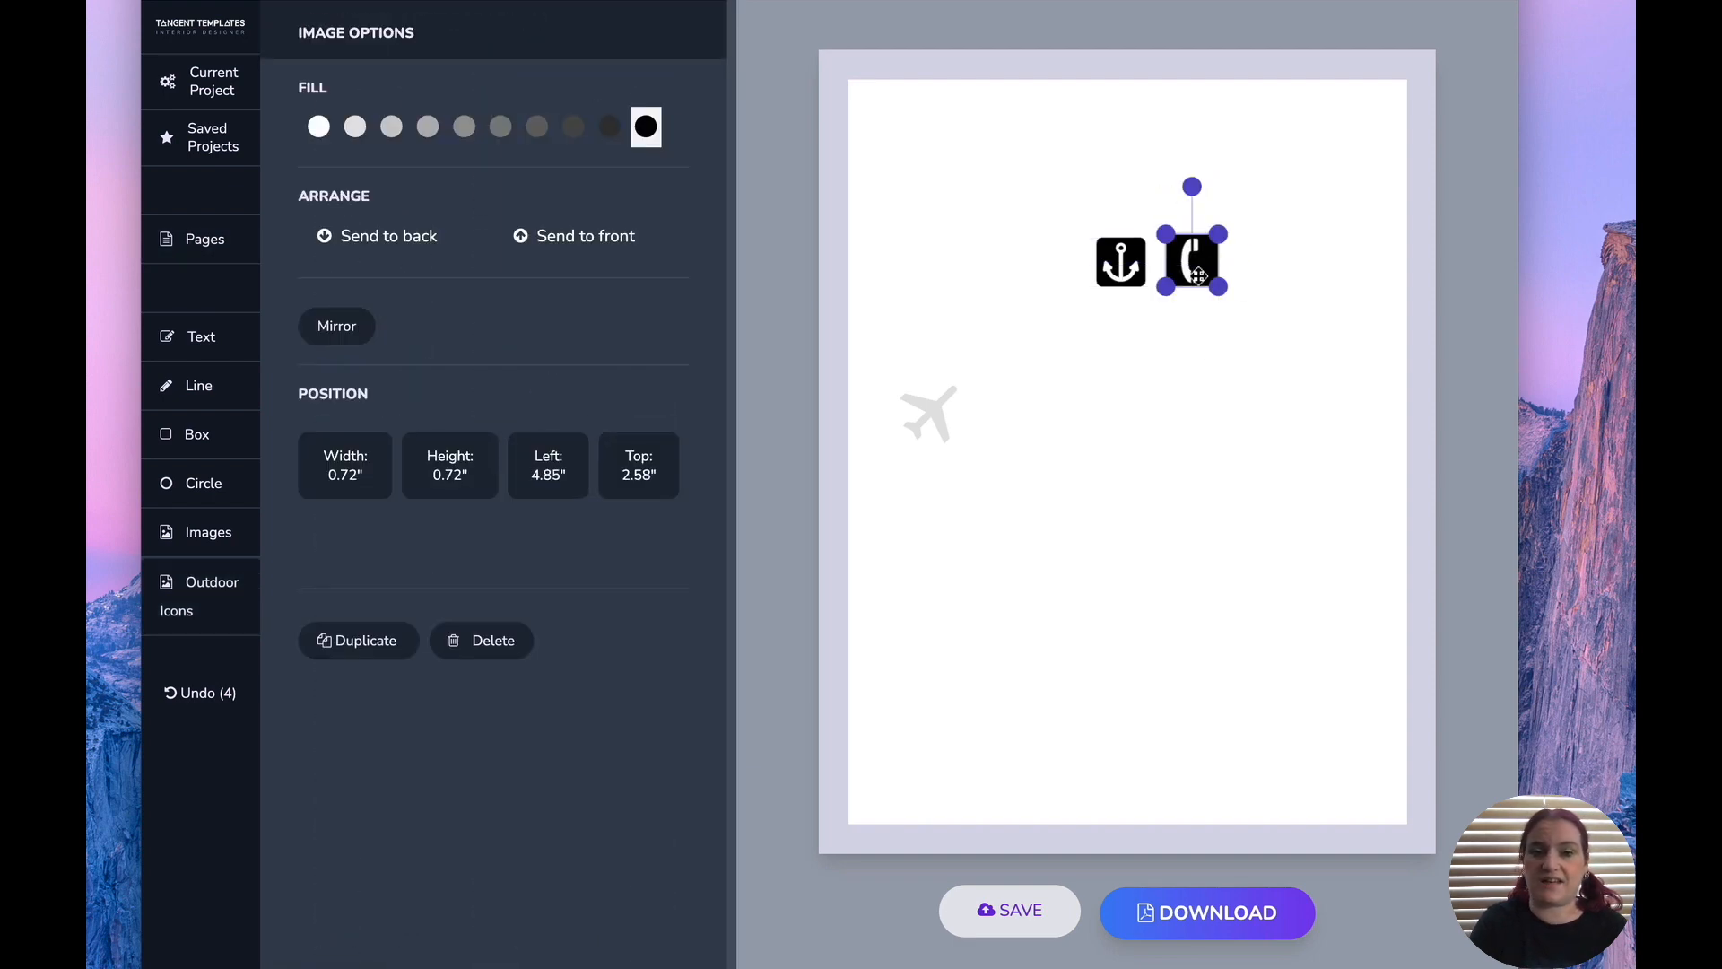
left_click(1202, 366)
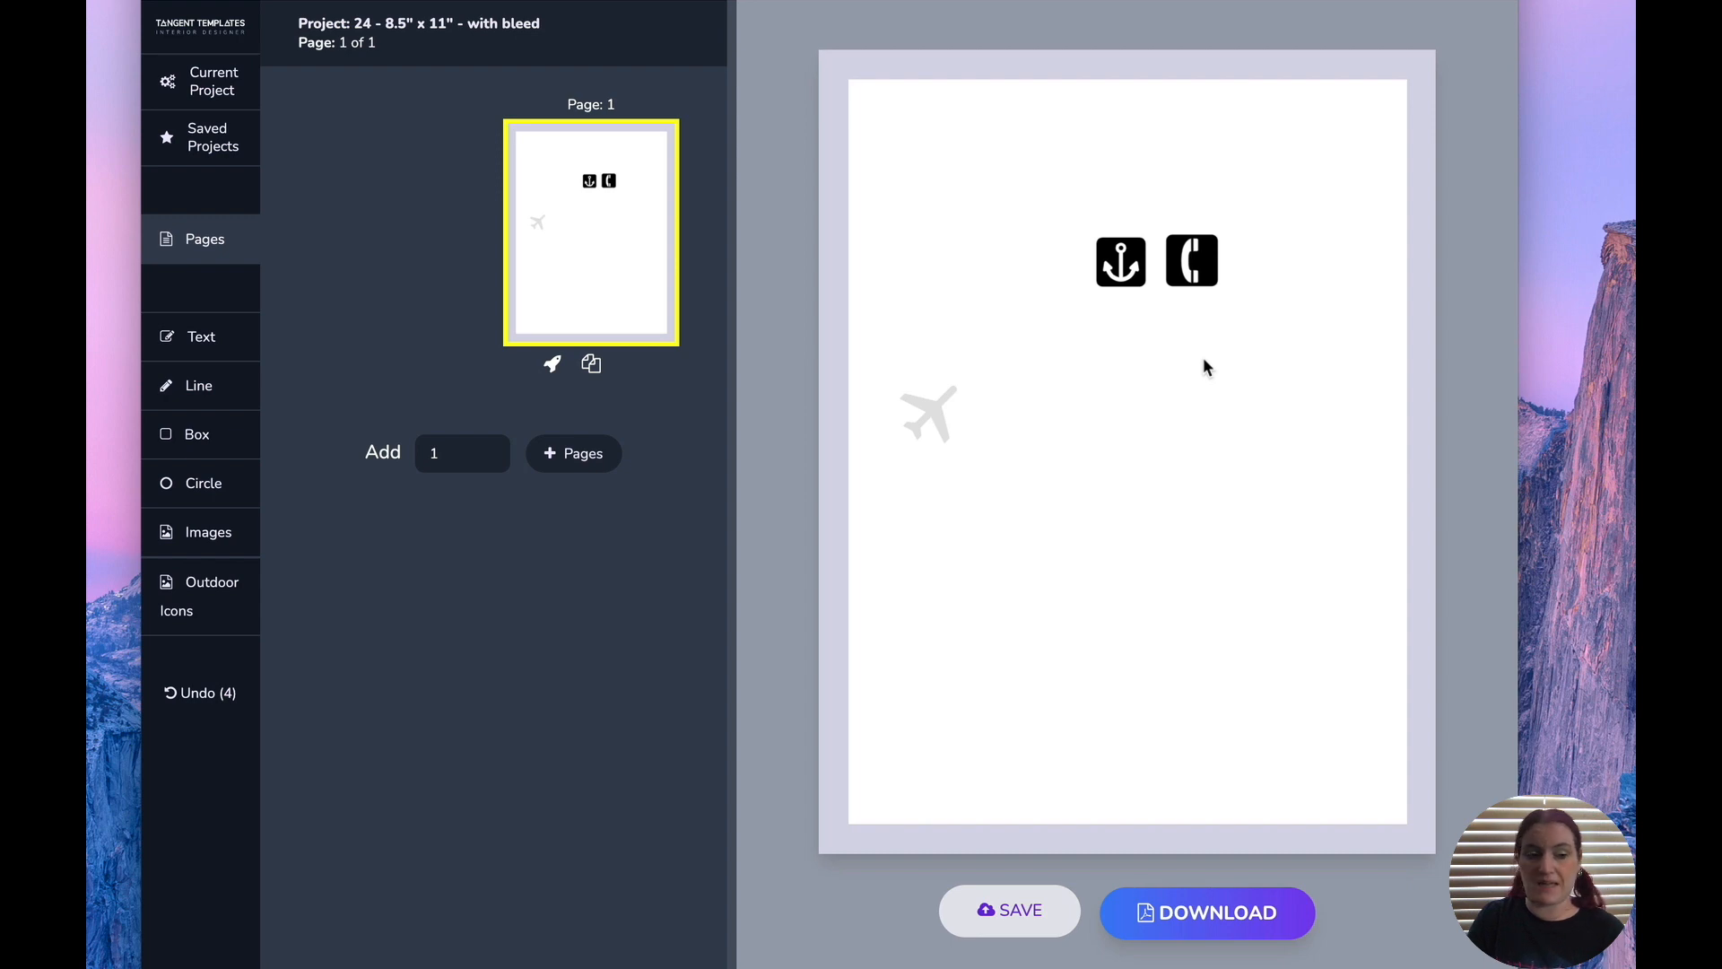
Insert the square airplane icon from the Outdoor Icons and place it on the lower page at about 2.68 by 2.68 inches.
left_click(154, 628)
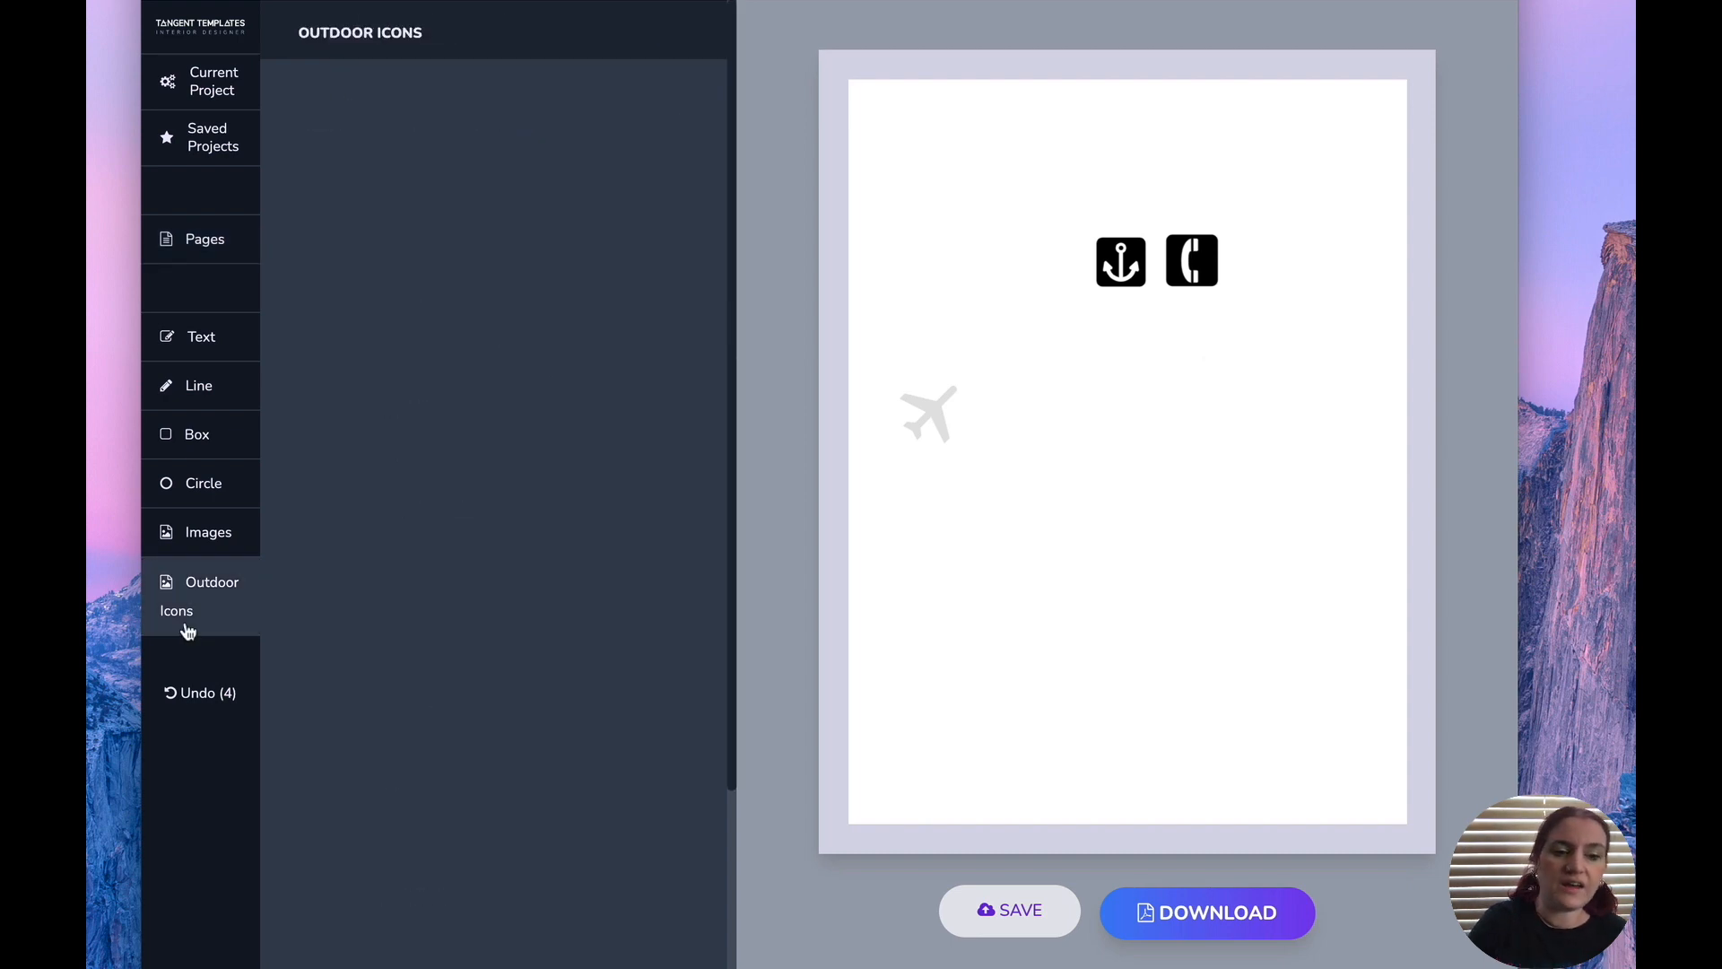
scroll(495, 207, "down", 3)
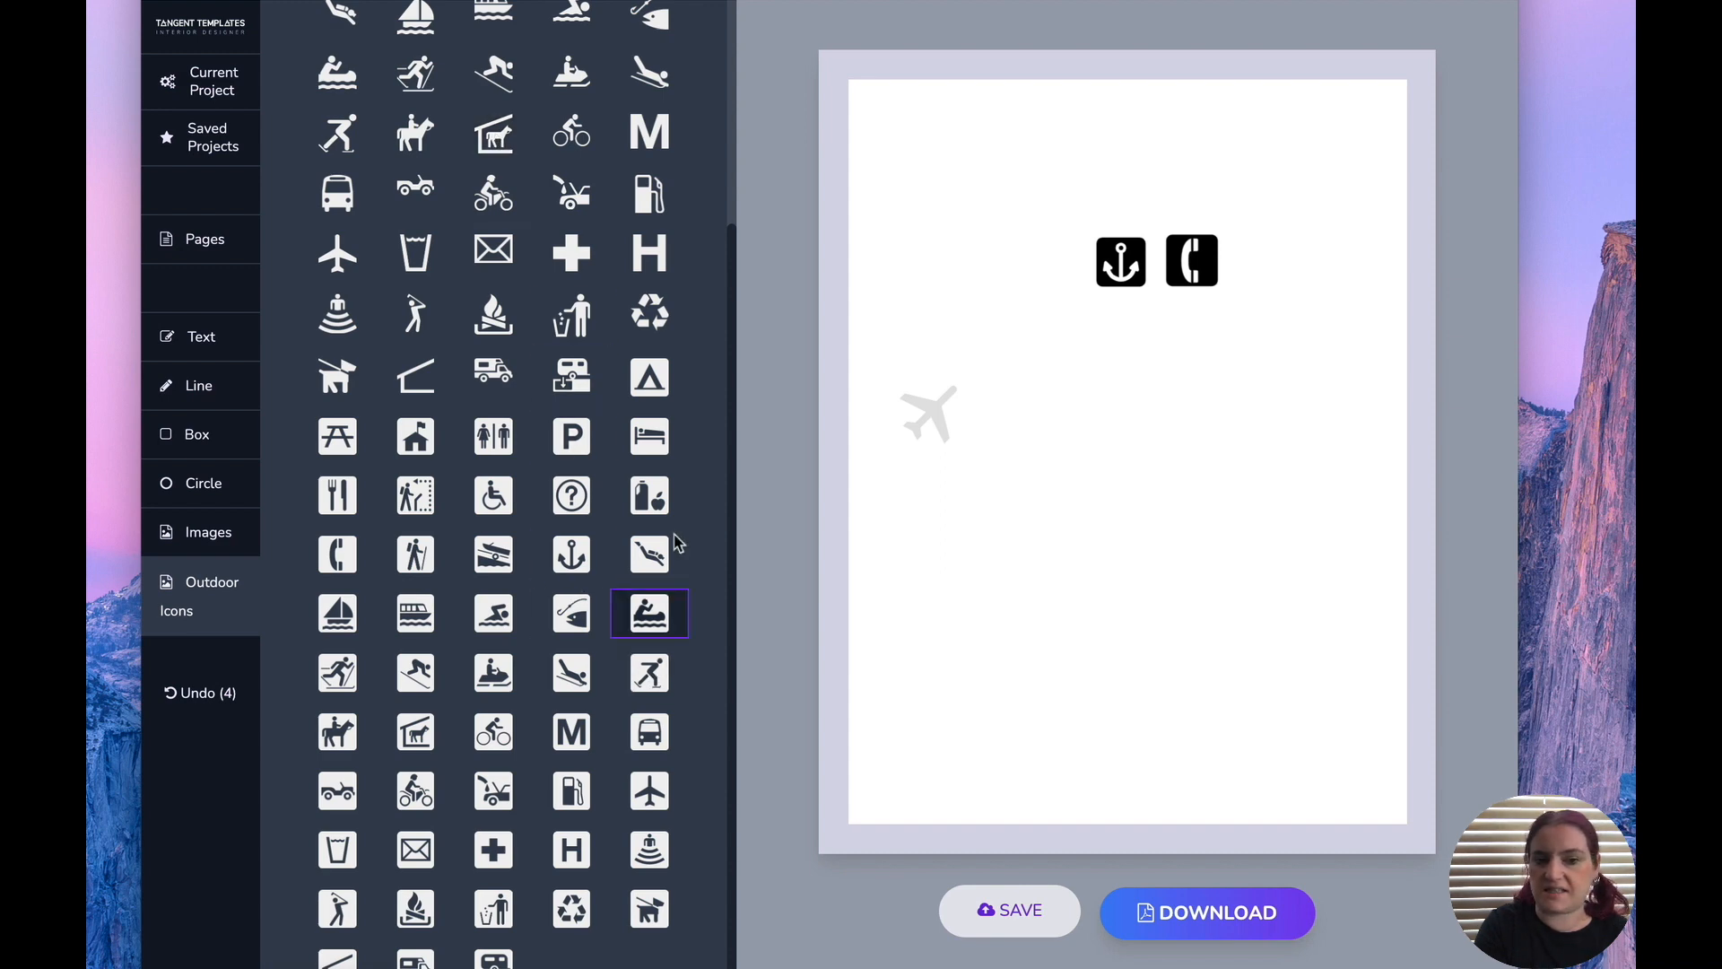
left_click(657, 793)
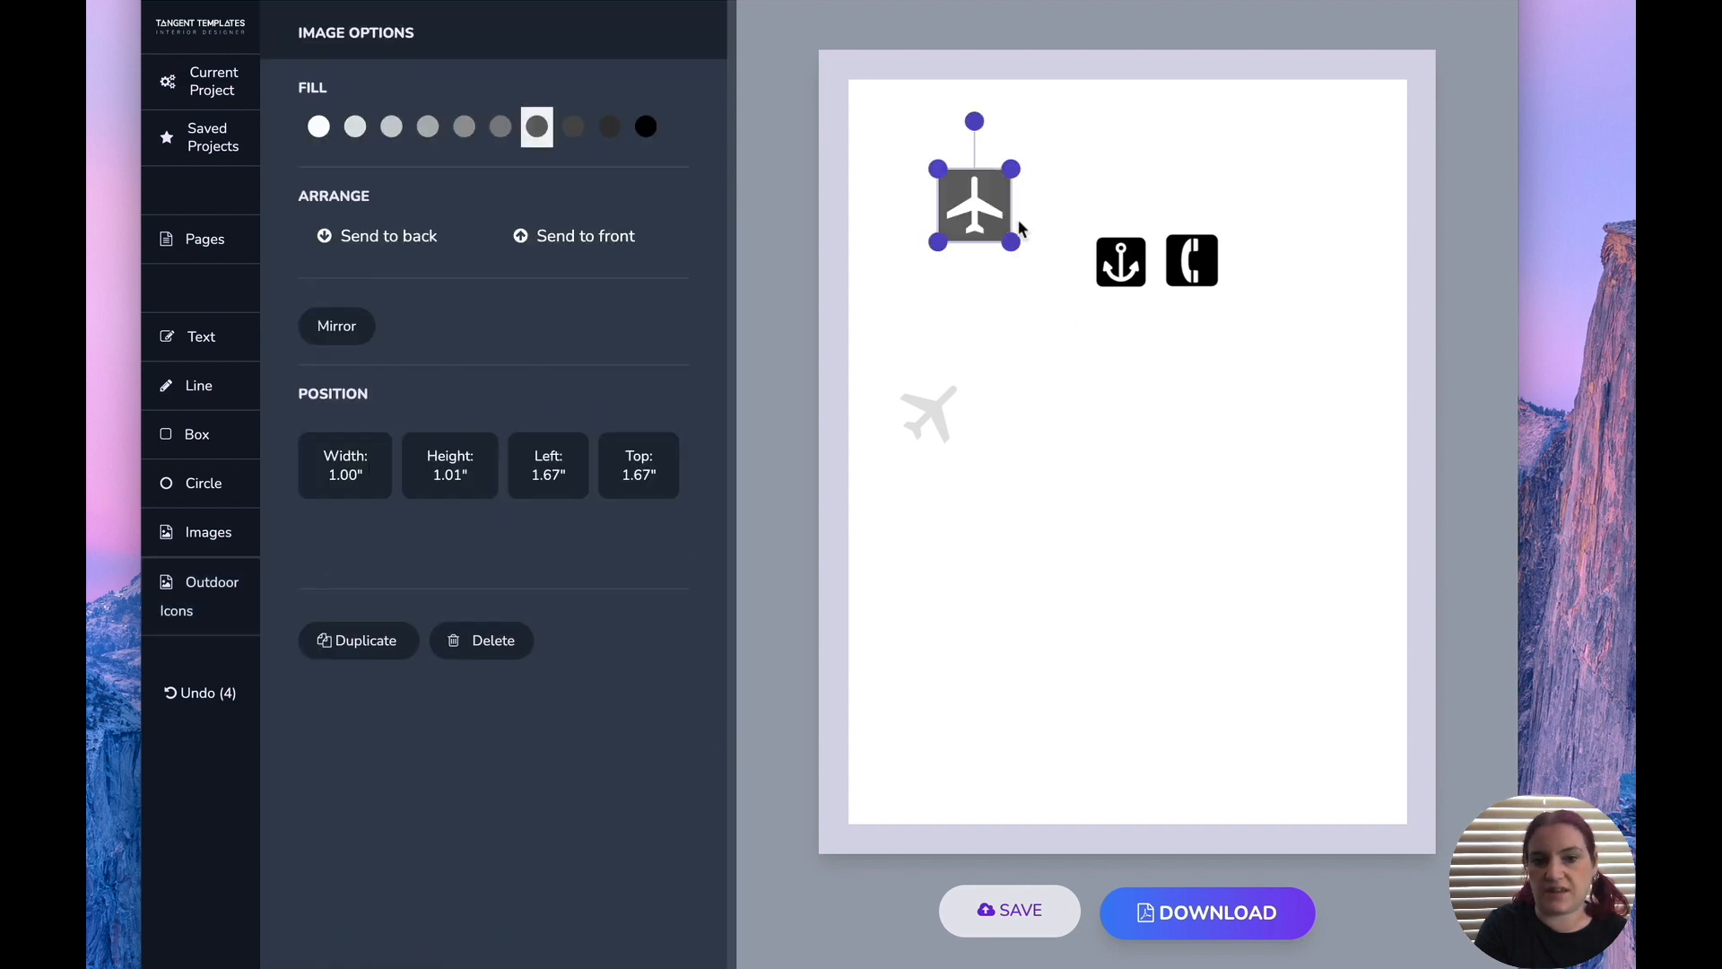
left_click_drag(1028, 270, 1157, 638)
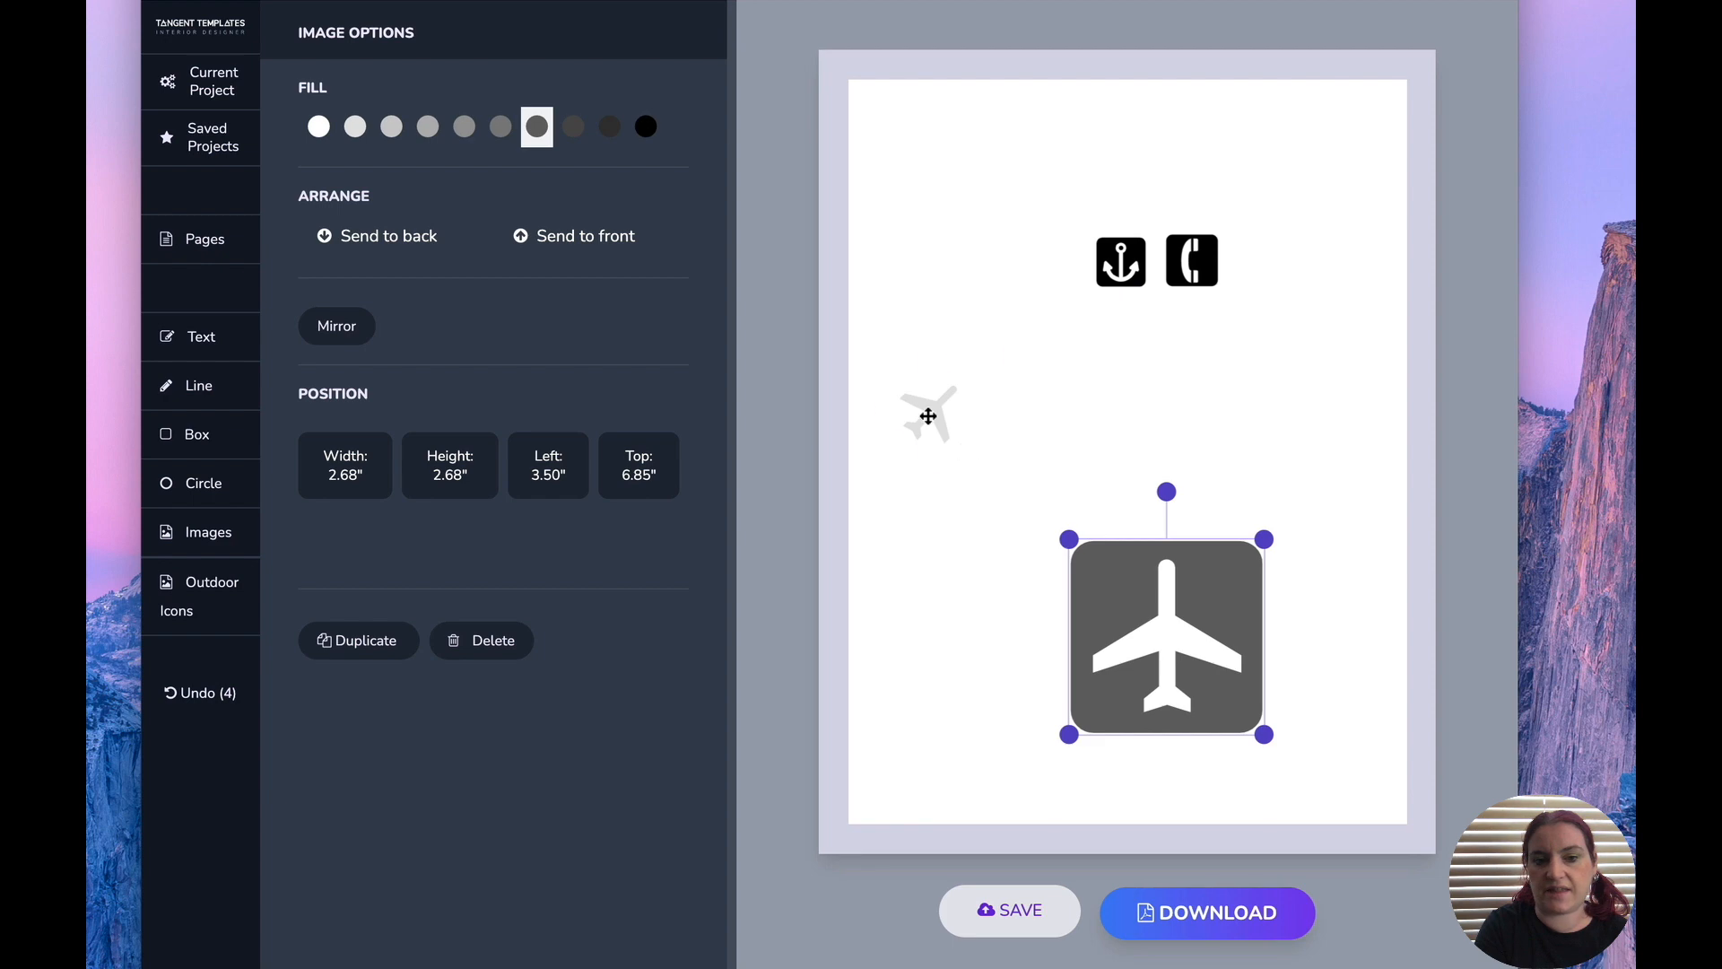
Move the light grey airplane between the small square icons and the large airplane badge, and fill the badge black.
left_click_drag(926, 411, 1190, 423)
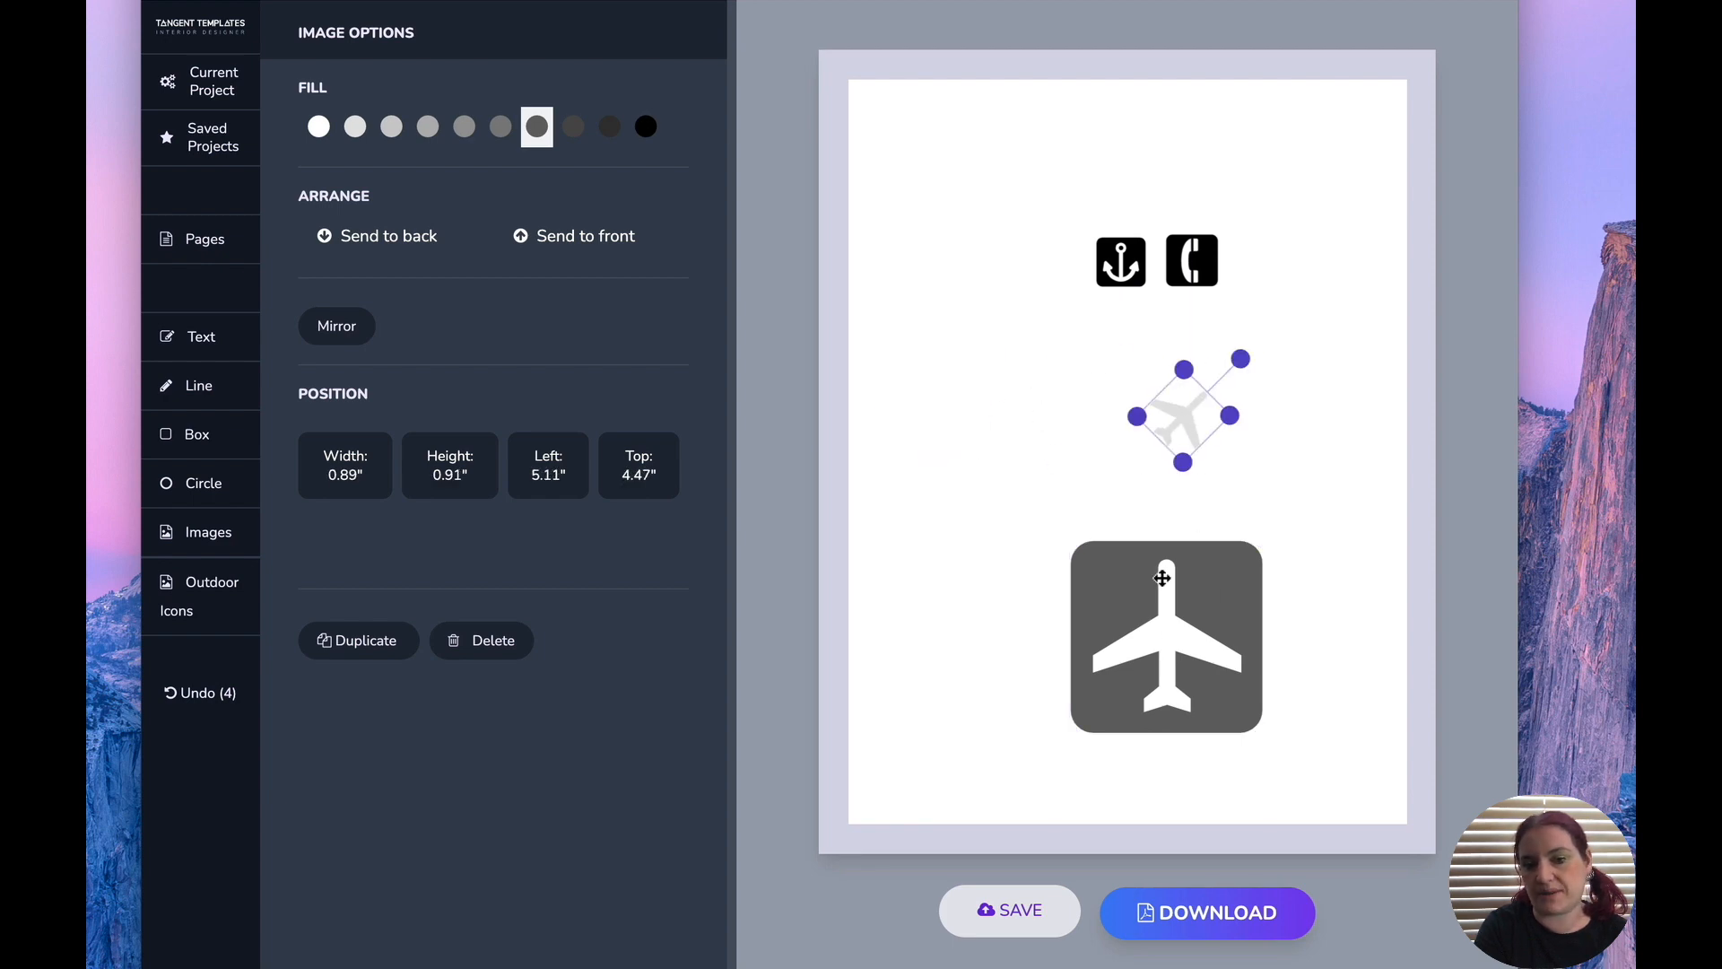
left_click(1230, 543)
left_click(1180, 422)
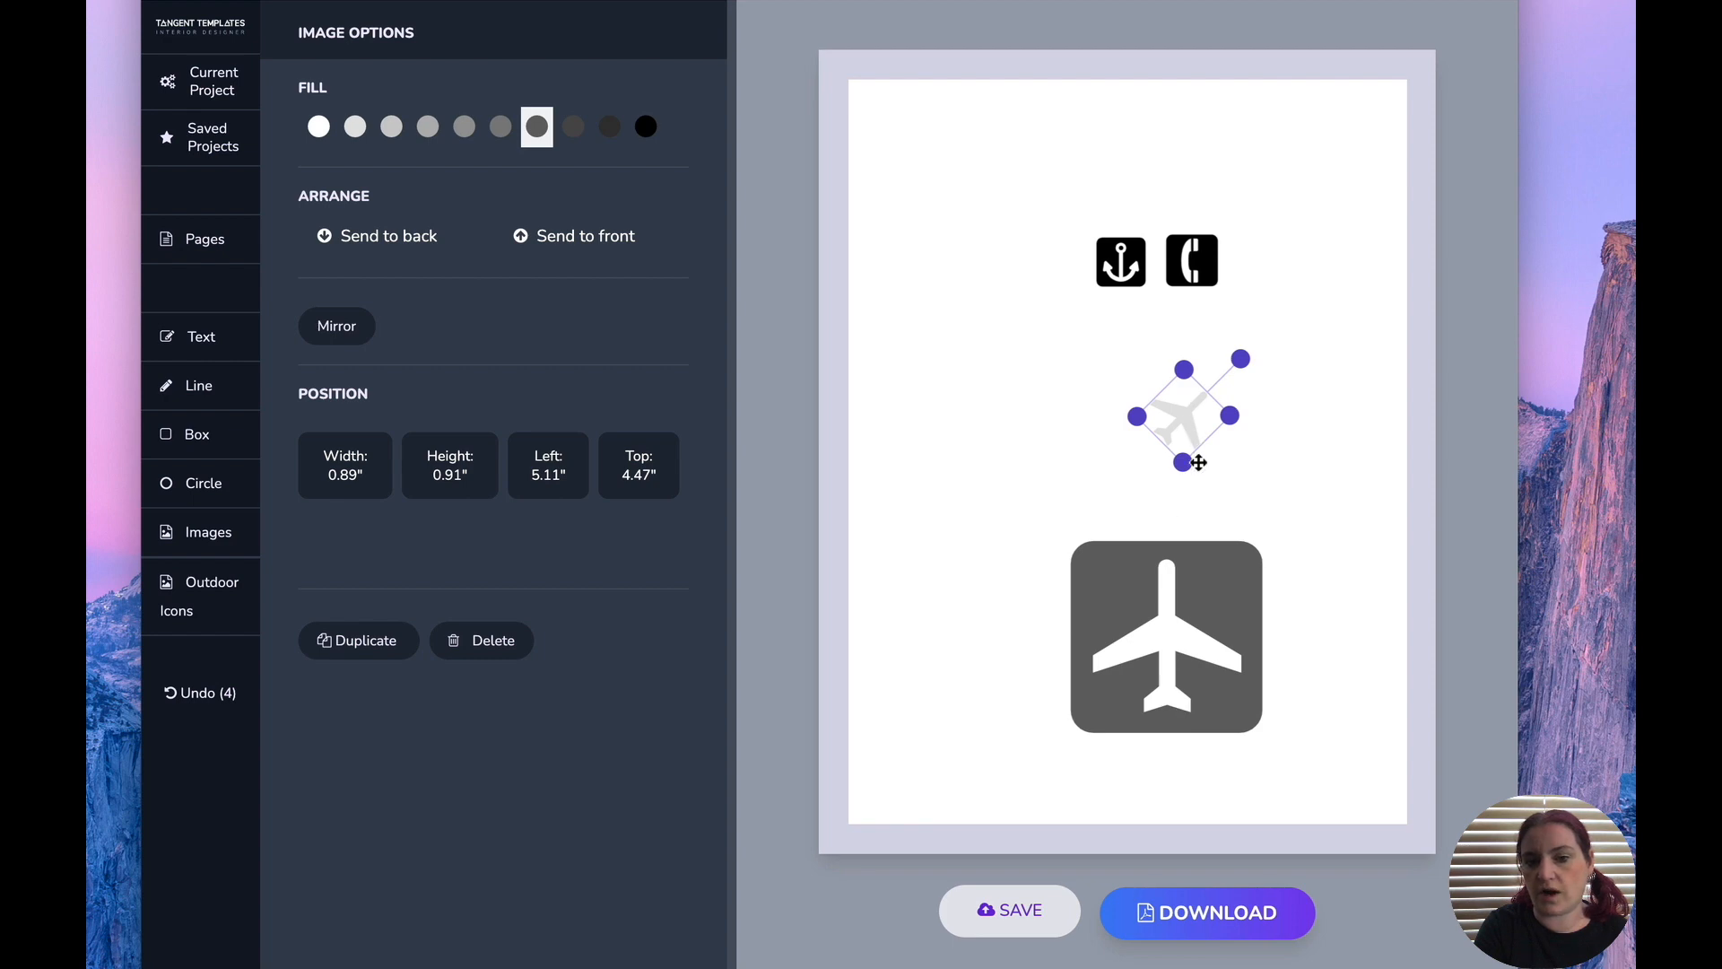
left_click(1192, 608)
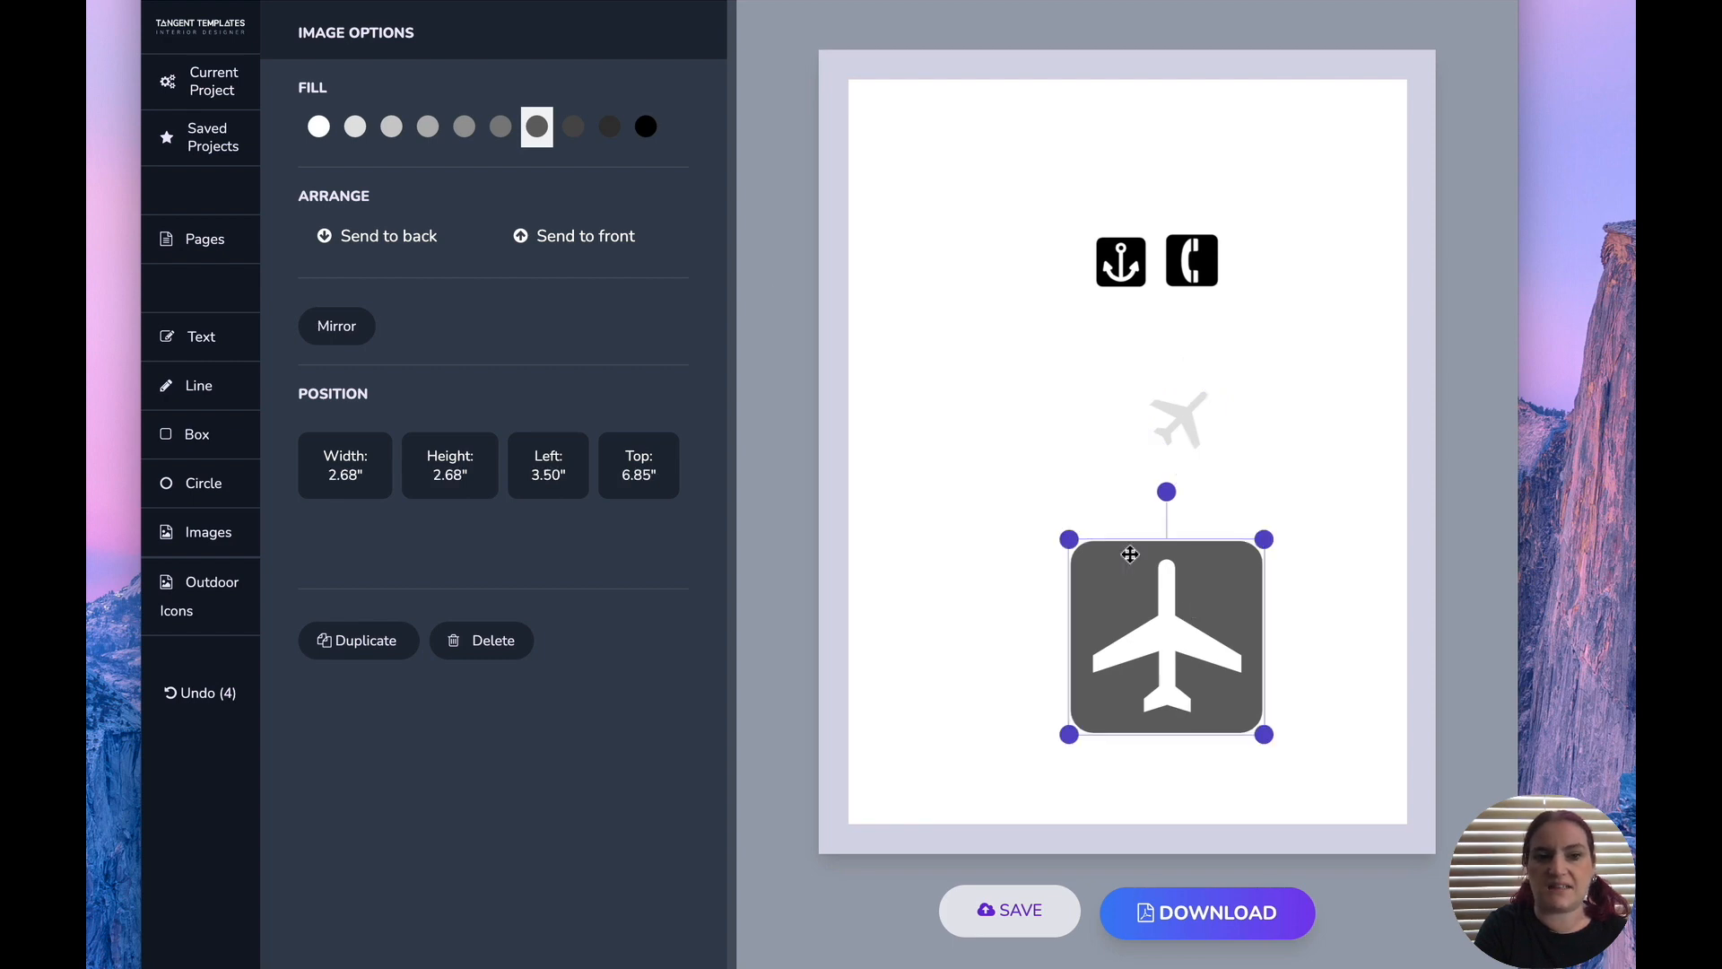
left_click(645, 126)
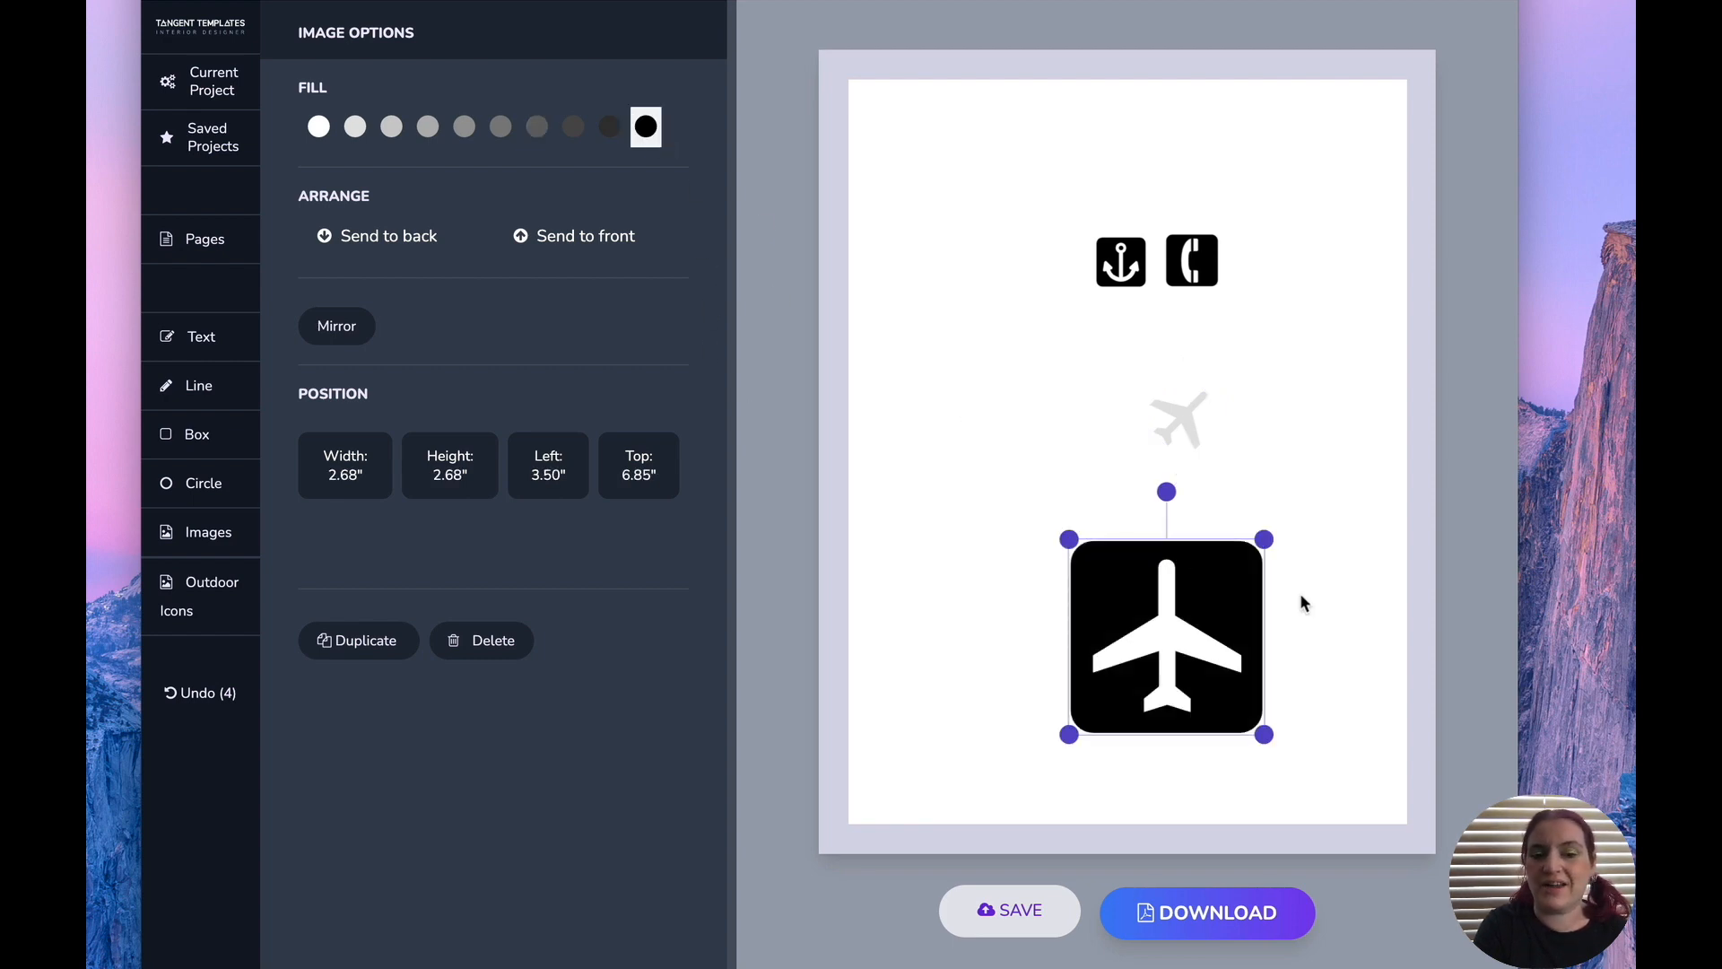
Shrink the black airplane badge to about 1.57 by 1.58 inches and open the Map Icons image collection.
left_click_drag(1262, 536, 1183, 619)
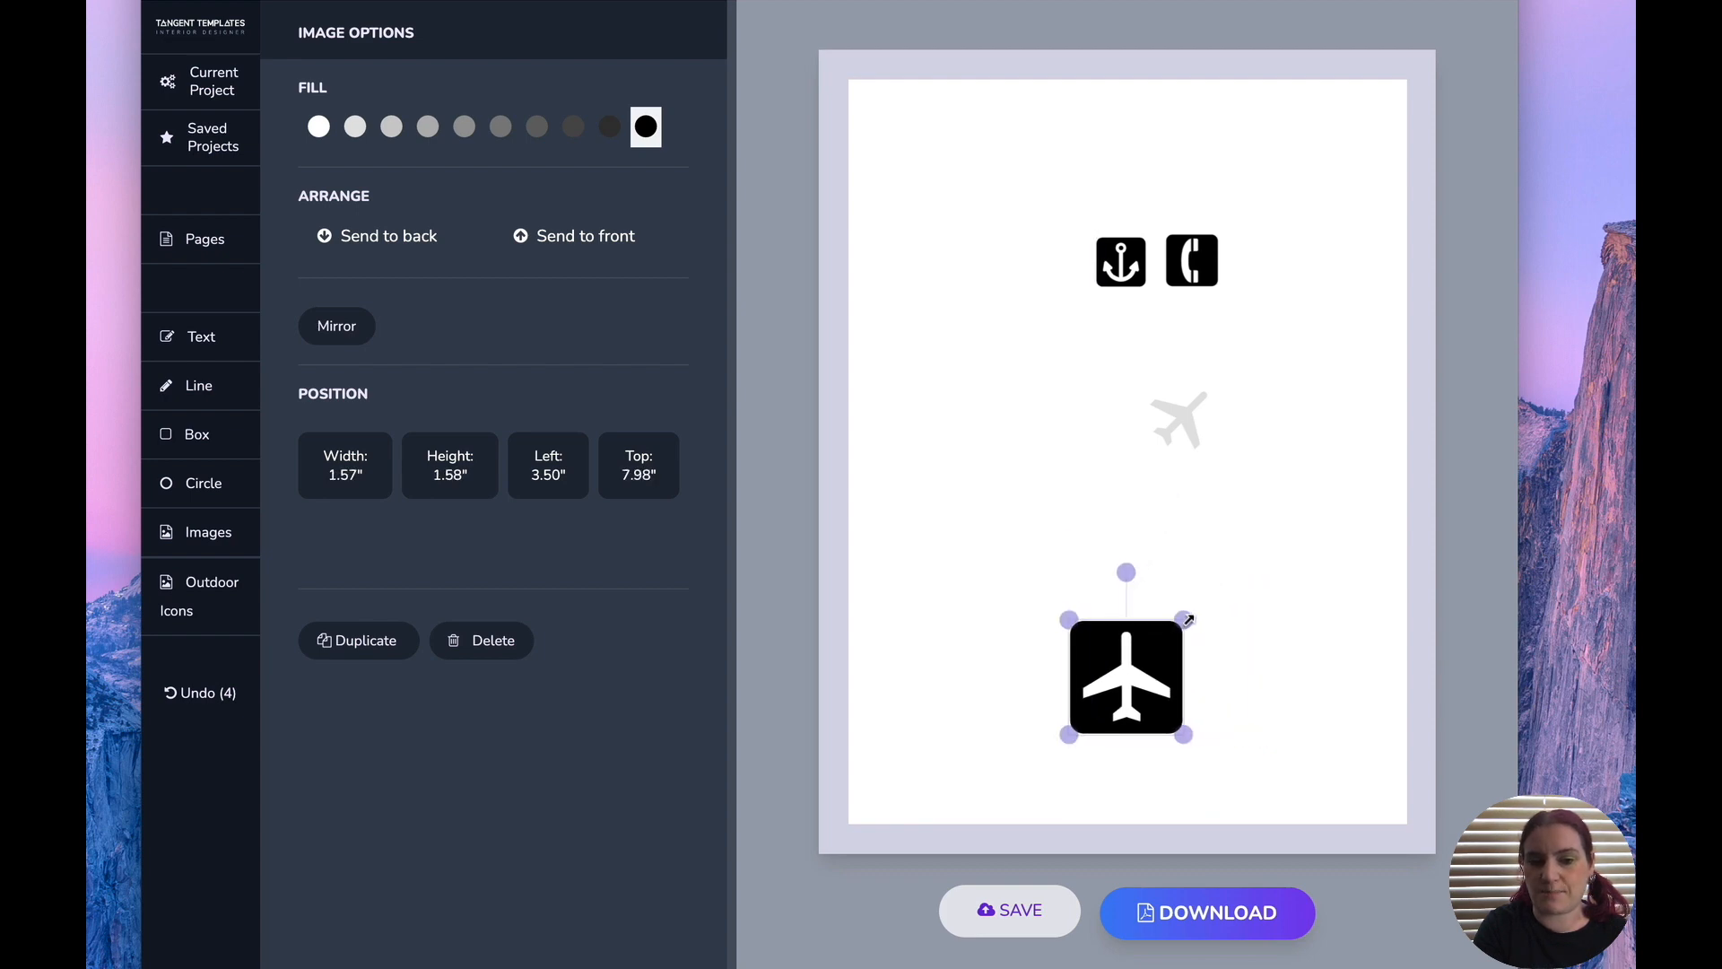
left_click(189, 551)
scroll(415, 361, "down", 10)
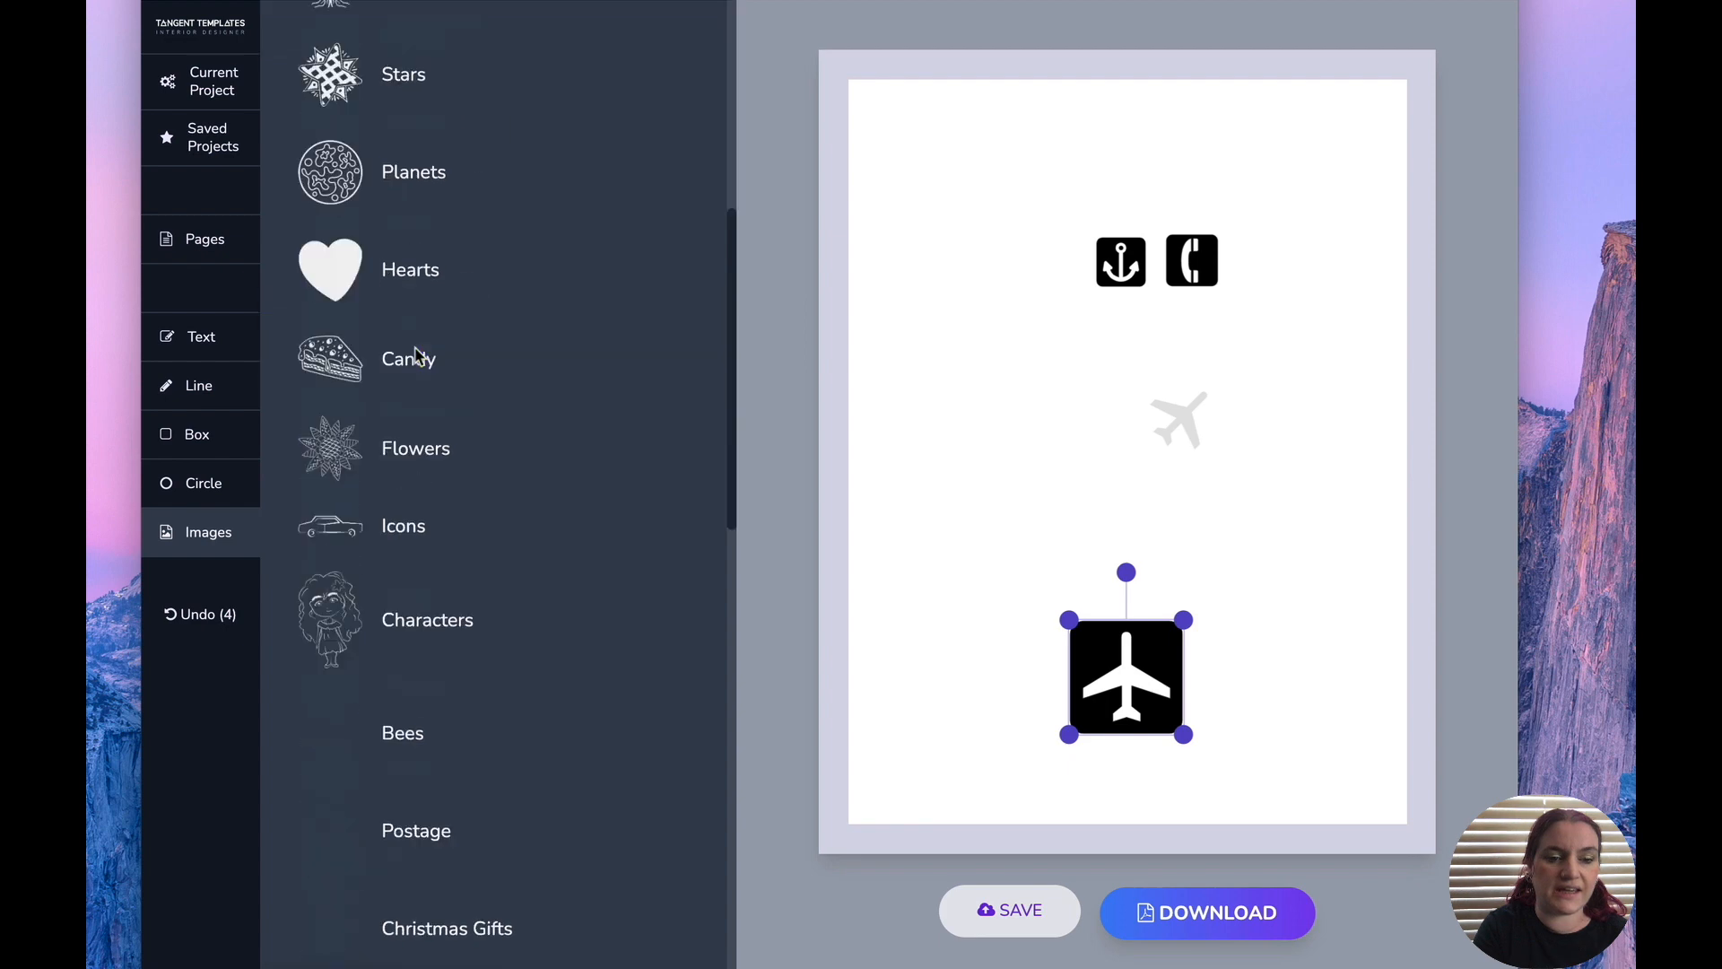
left_click(456, 958)
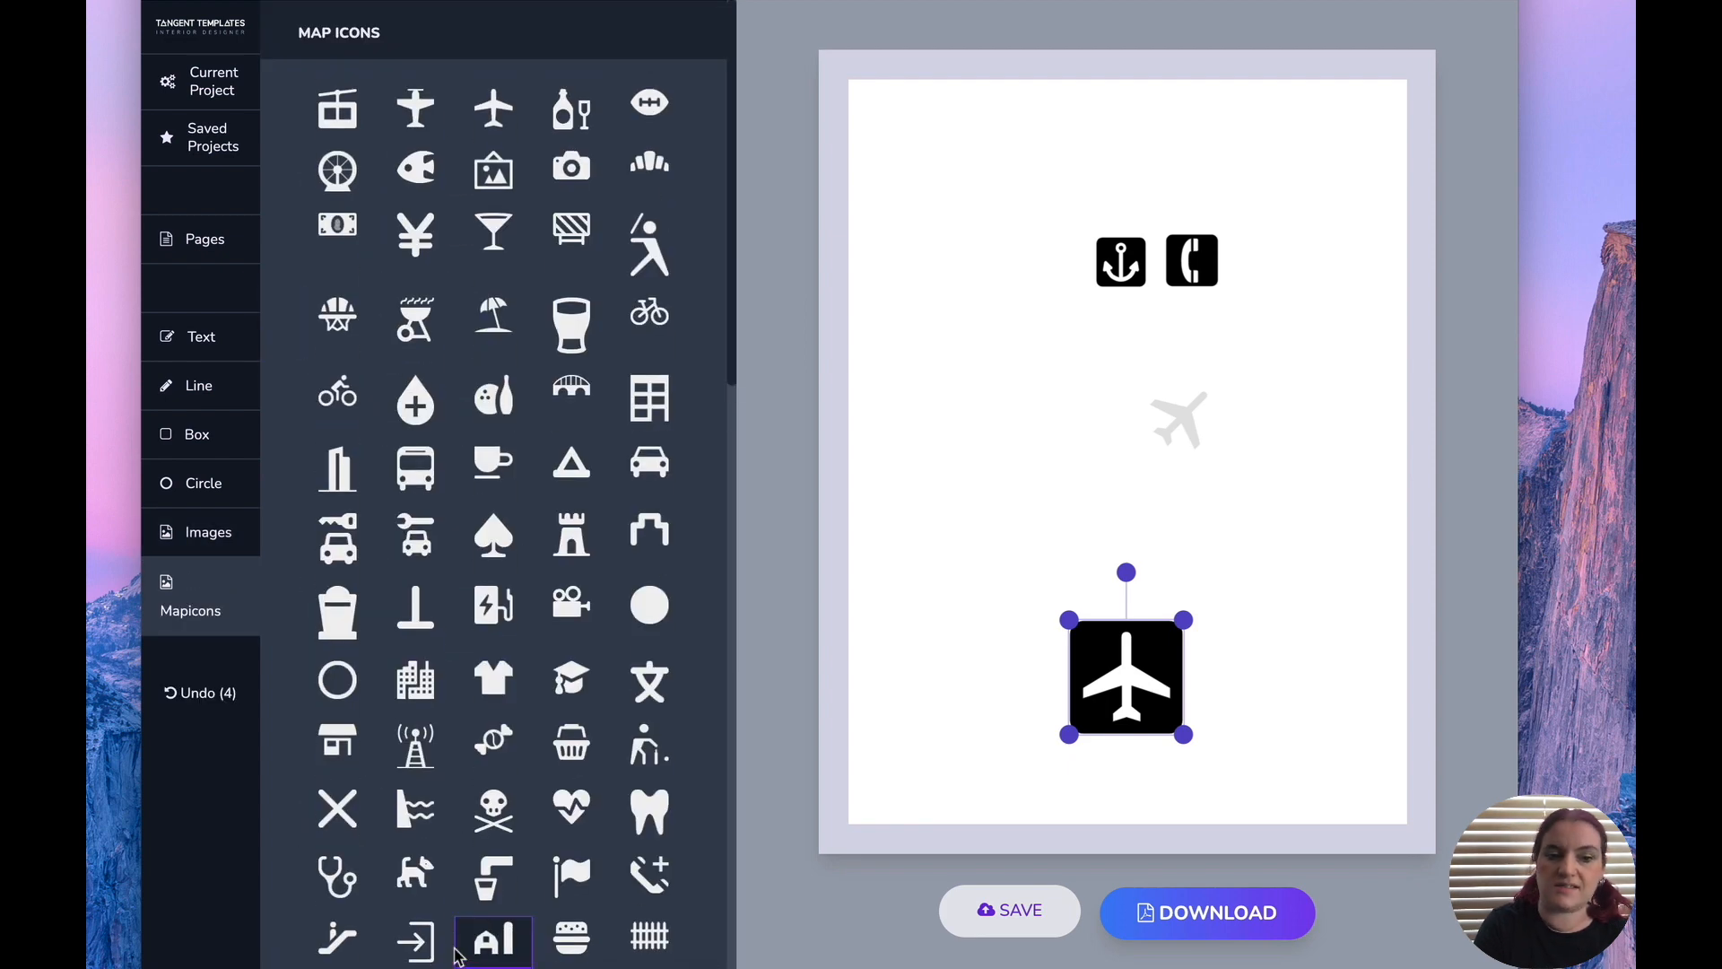
Move the anchor, telephone and light grey airplane icons together to the page's lower right area.
left_click_drag(1157, 146, 1028, 228)
left_click_drag(1132, 266, 1267, 590)
left_click(1094, 477)
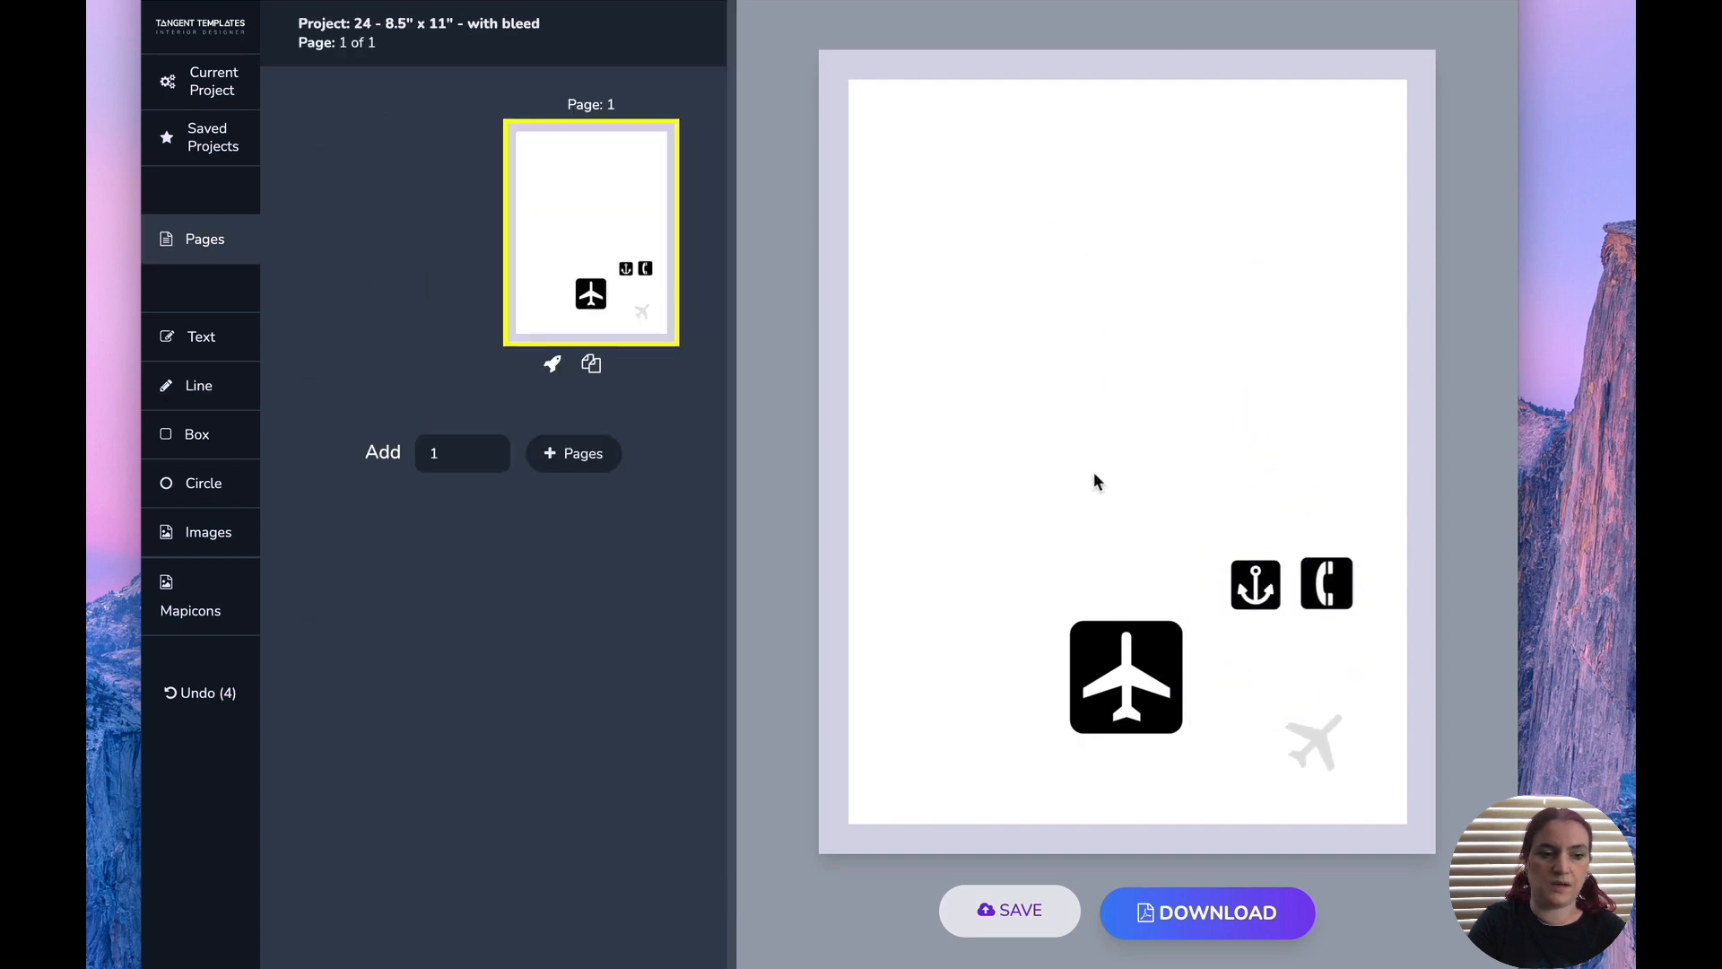
Look through the Map Icons, insert the sushi icon near the page's upper left and enlarge it to about double its size.
left_click(214, 593)
scroll(292, 574, "up", 1)
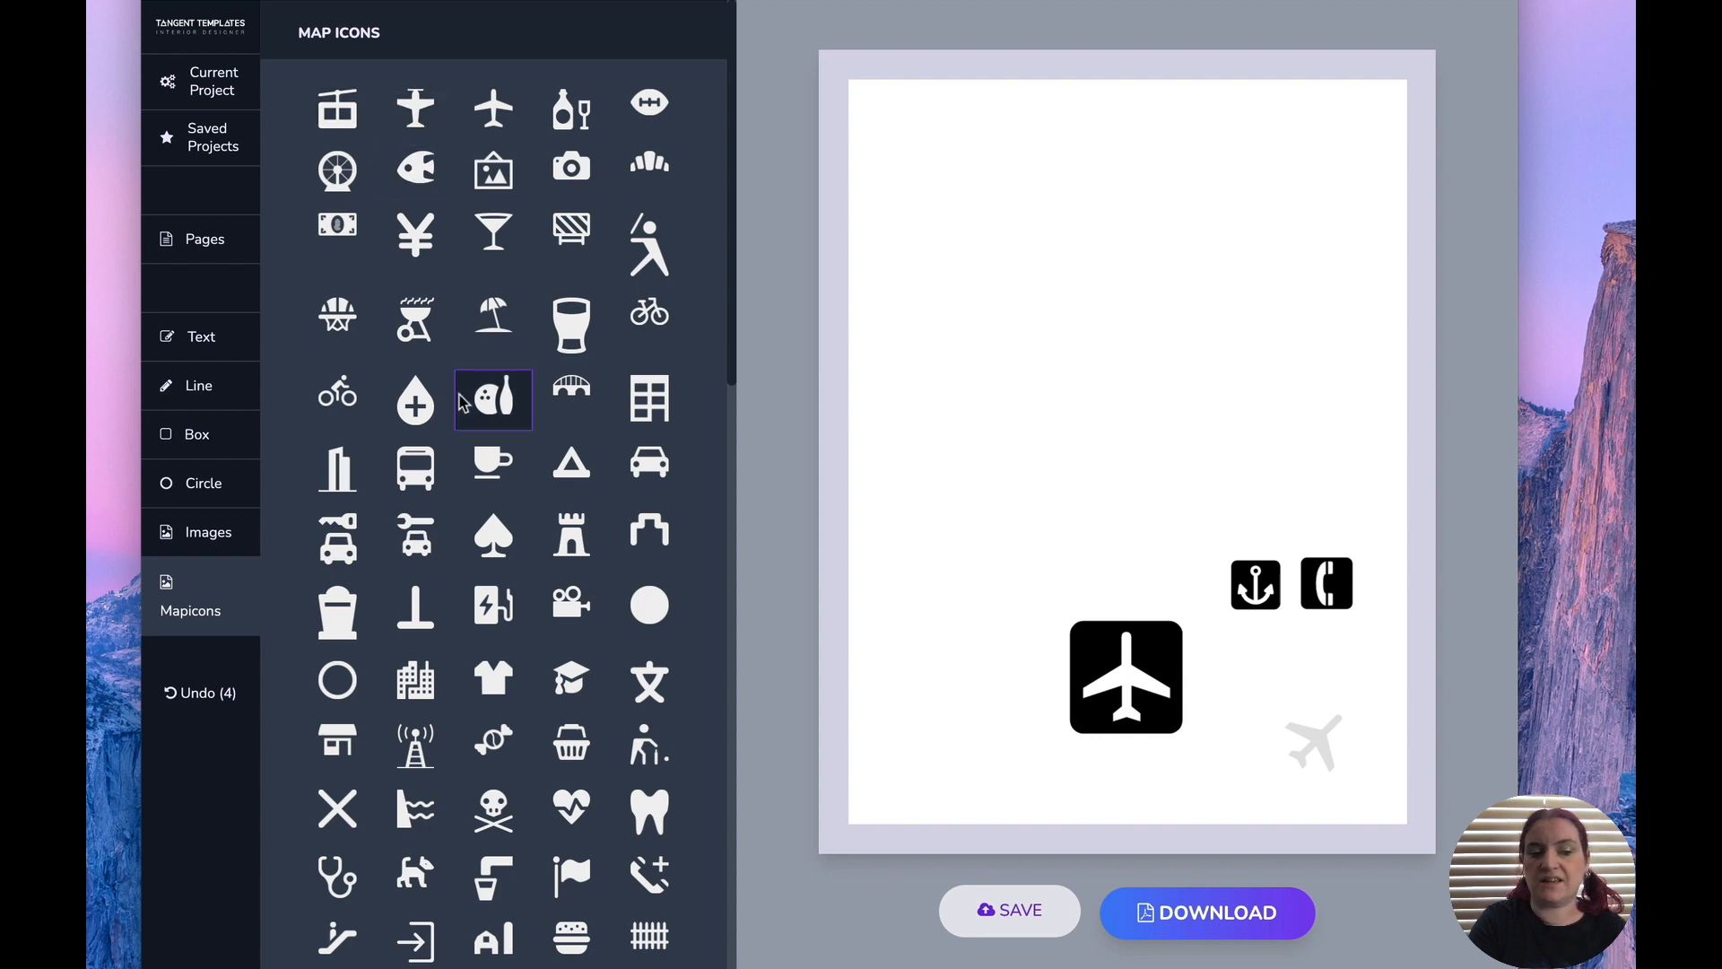
scroll(461, 397, "down", 5)
scroll(461, 401, "down", 15)
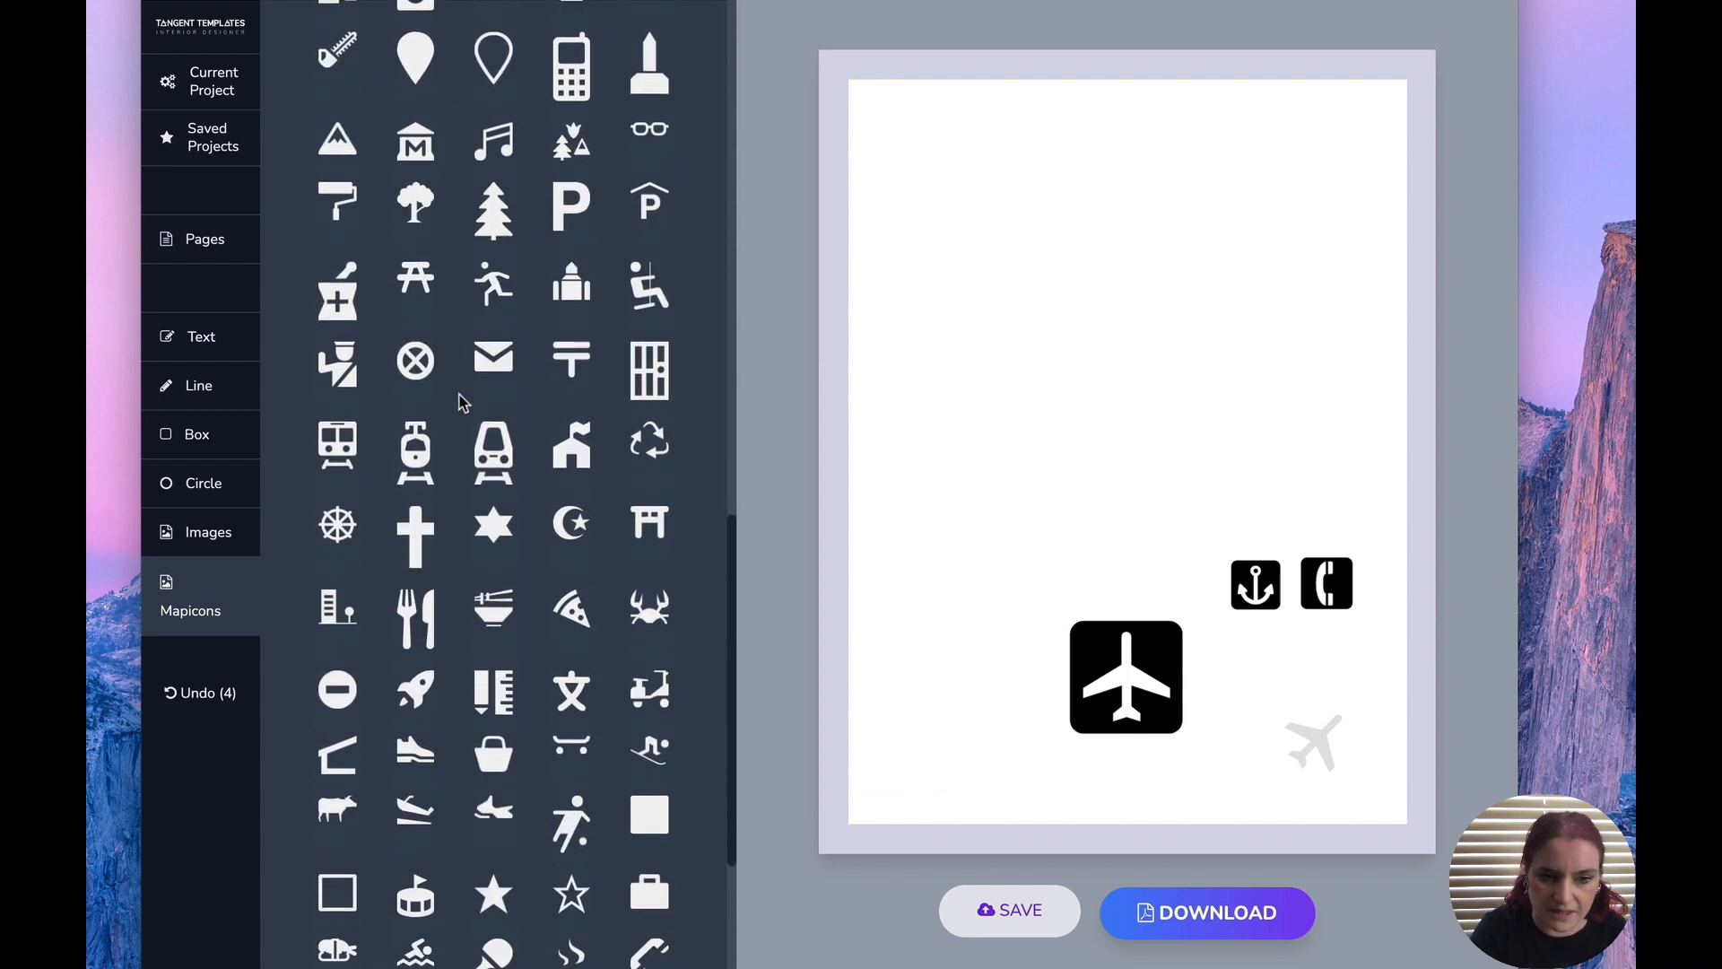
scroll(461, 401, "up", 10)
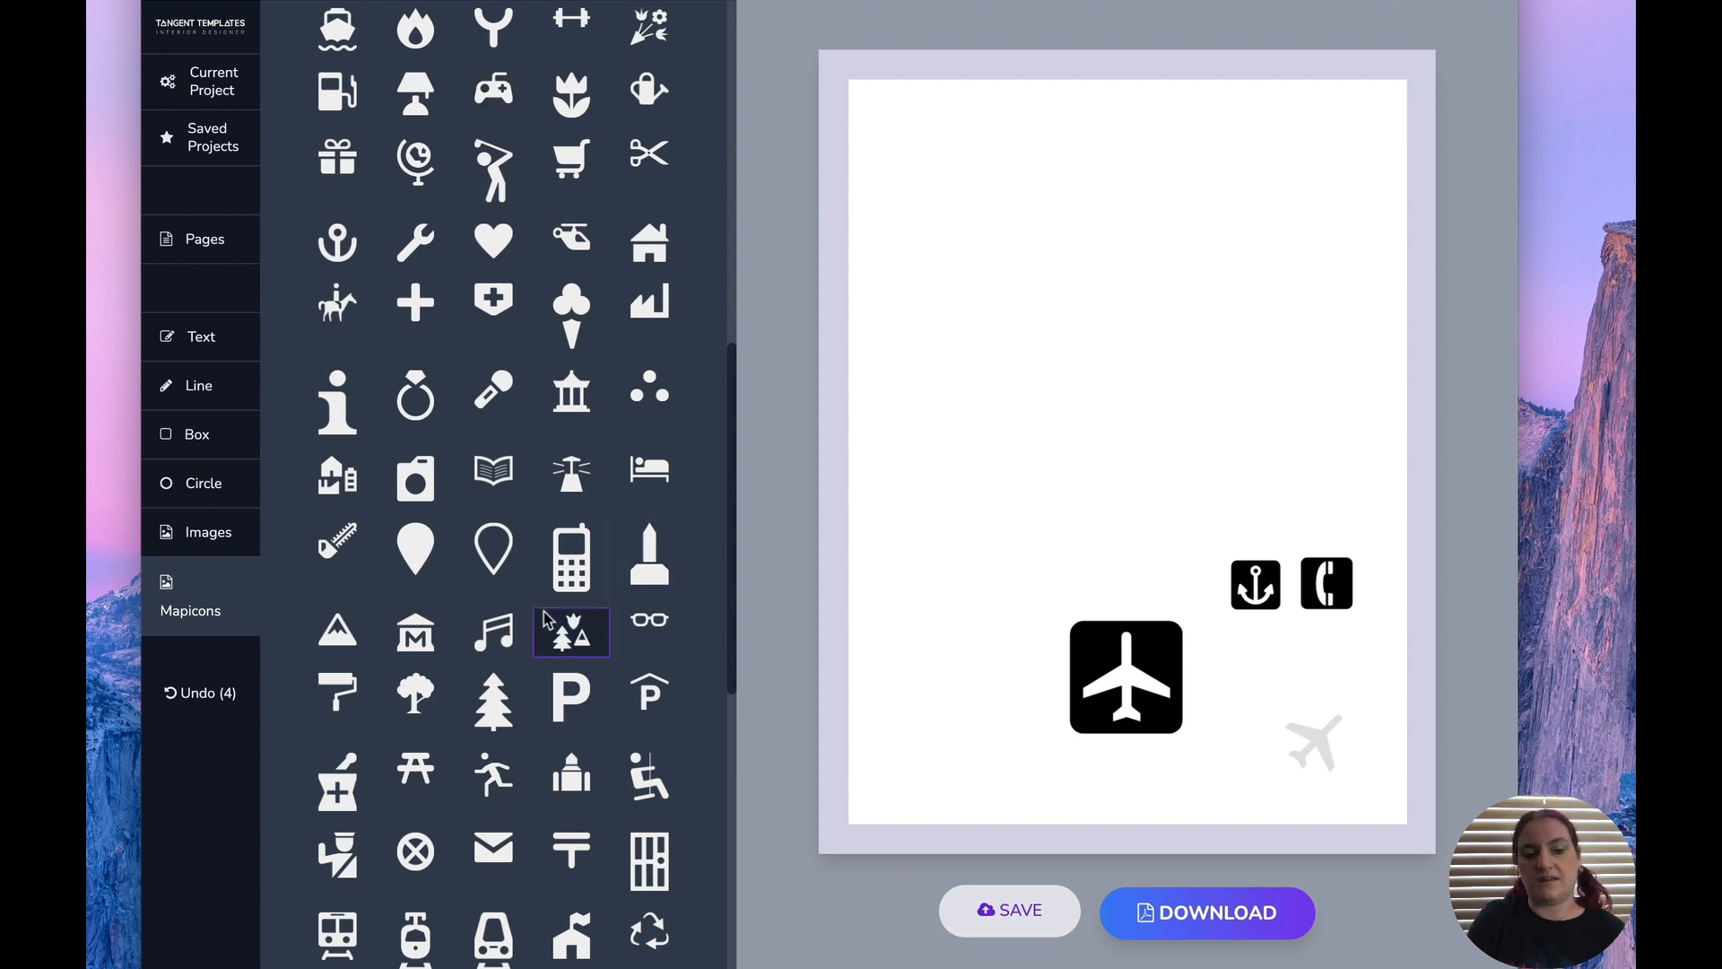
scroll(565, 628, "down", 8)
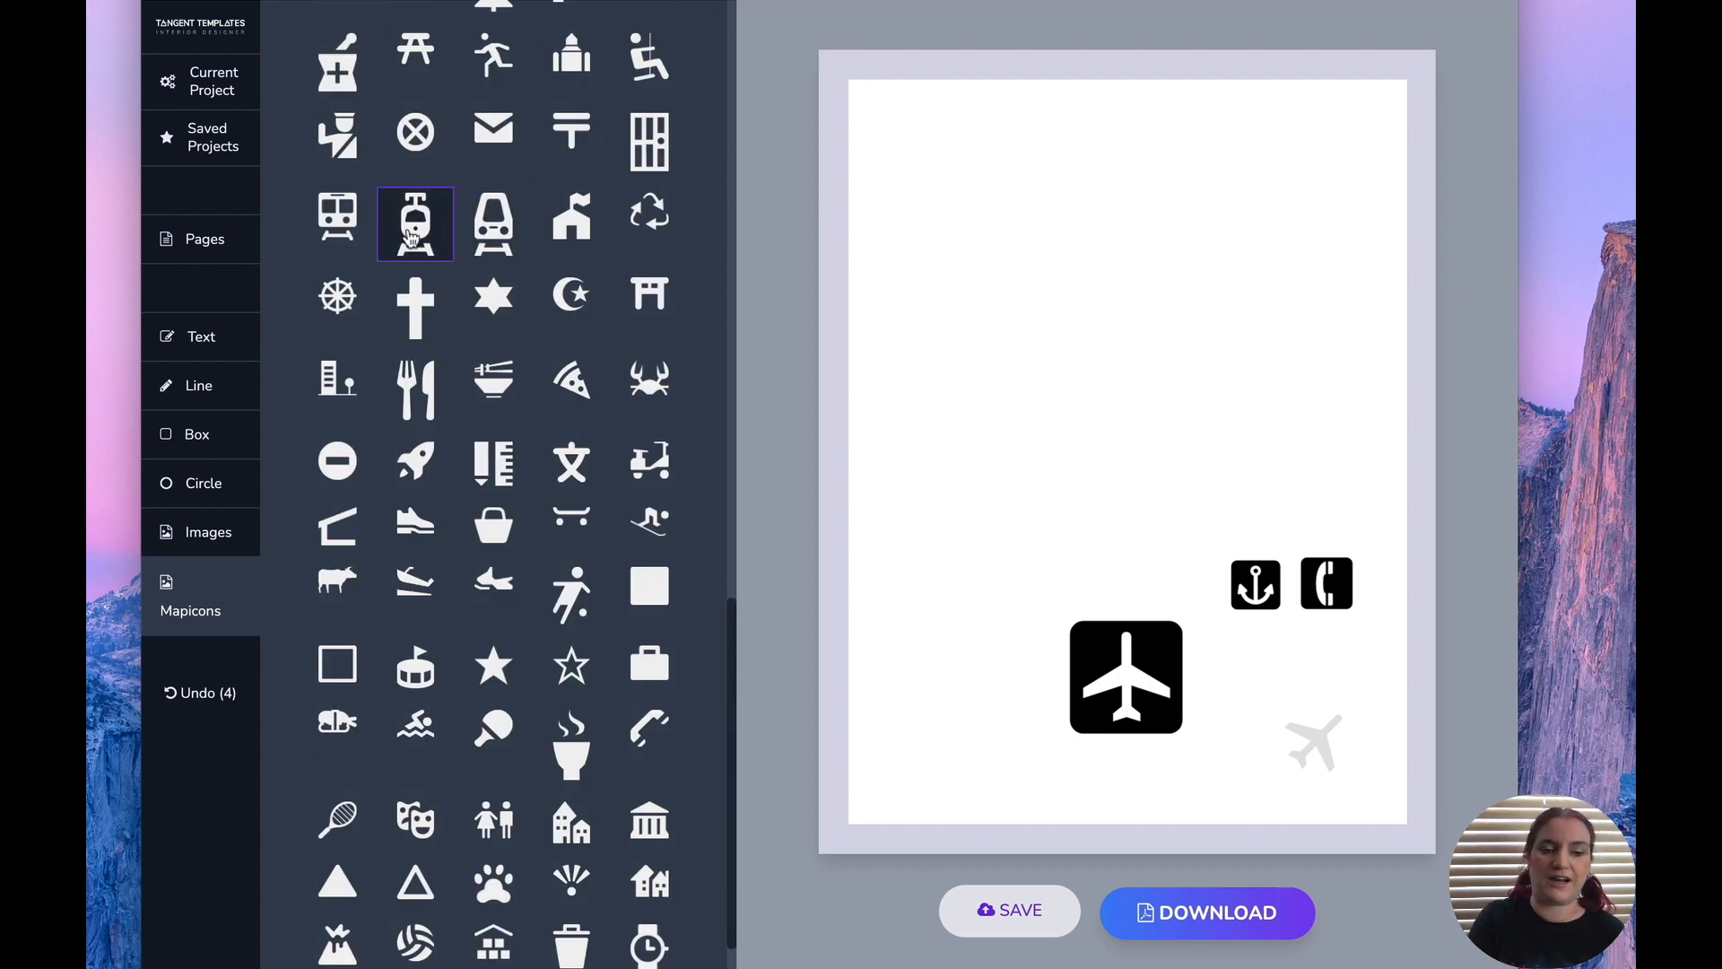
scroll(453, 363, "down", 1)
scroll(453, 364, "down", 1)
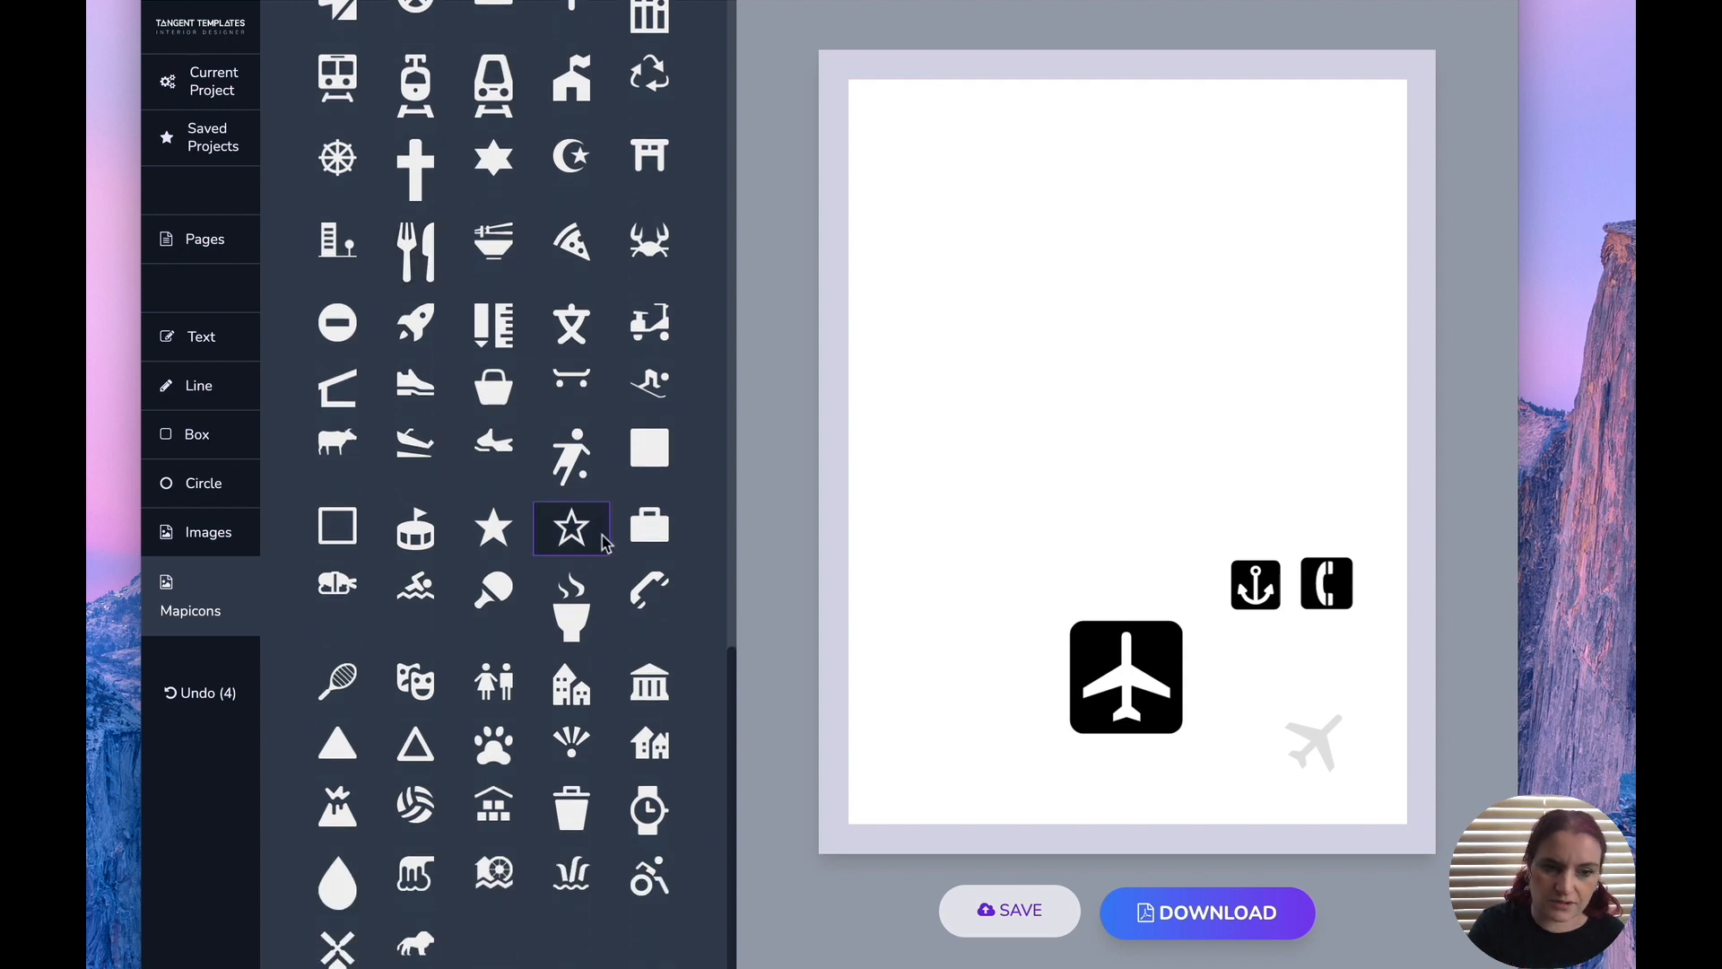
left_click(332, 610)
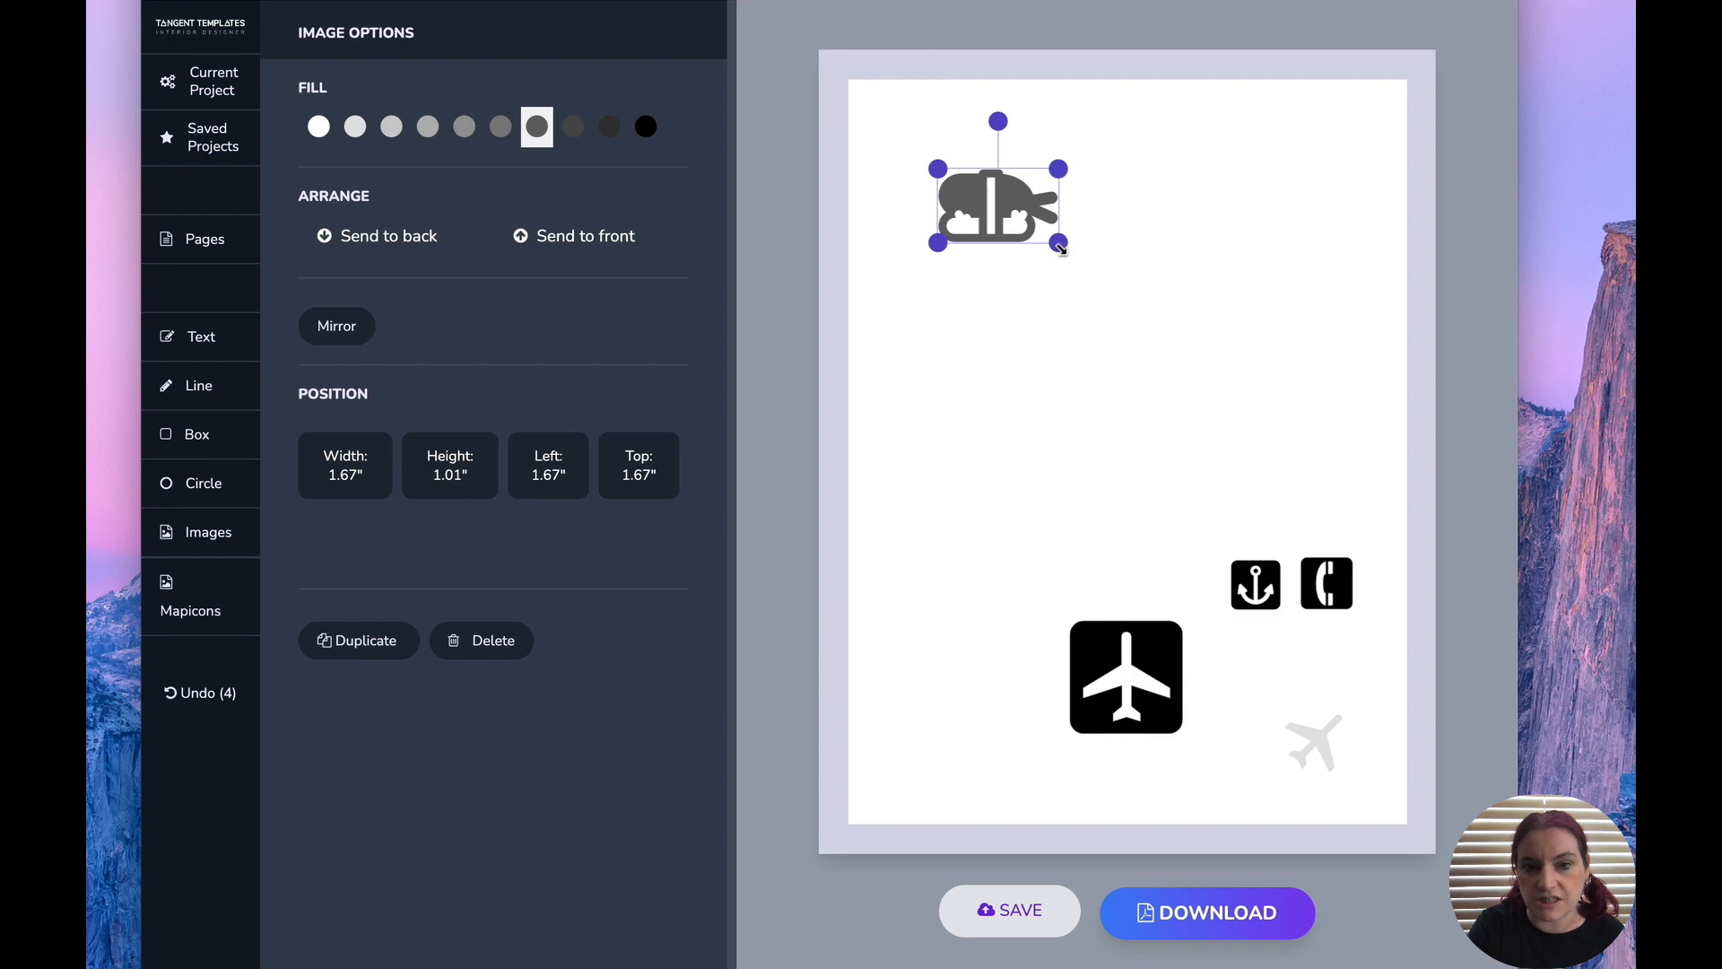
left_click_drag(1063, 246, 1177, 367)
left_click(1103, 455)
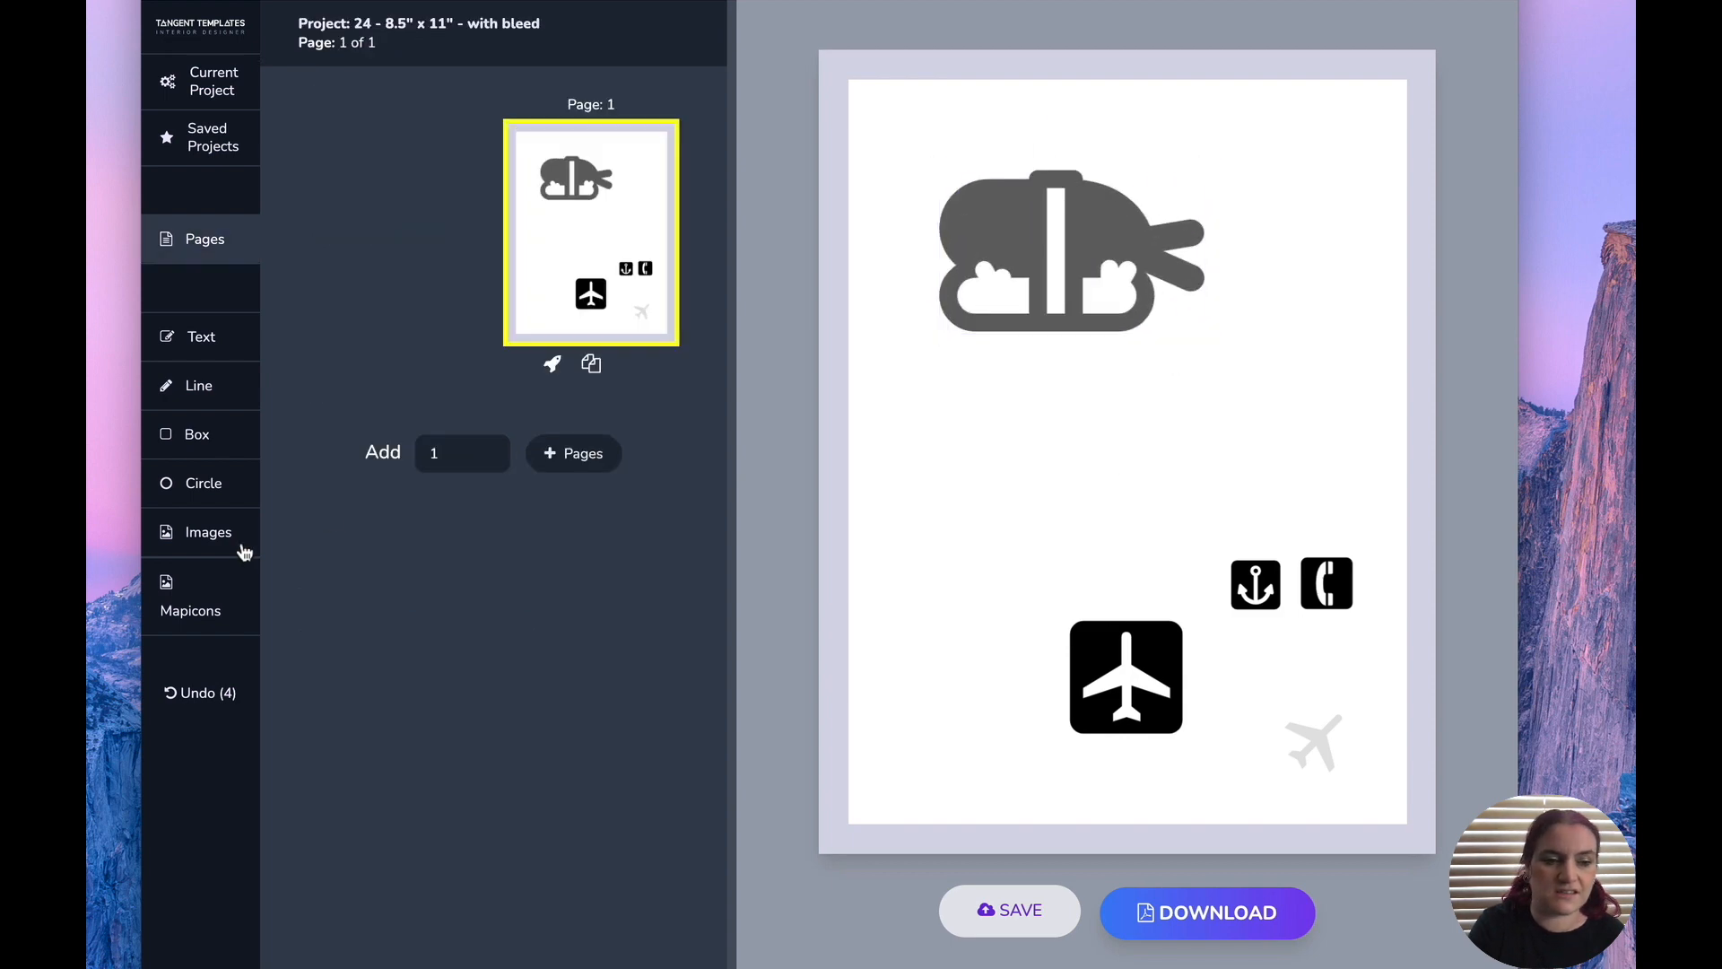
Insert the skull and crossbones from the Map Icons and place it left of the airplane badge, about 1.30 inches left and 5.89 inches top.
left_click(180, 578)
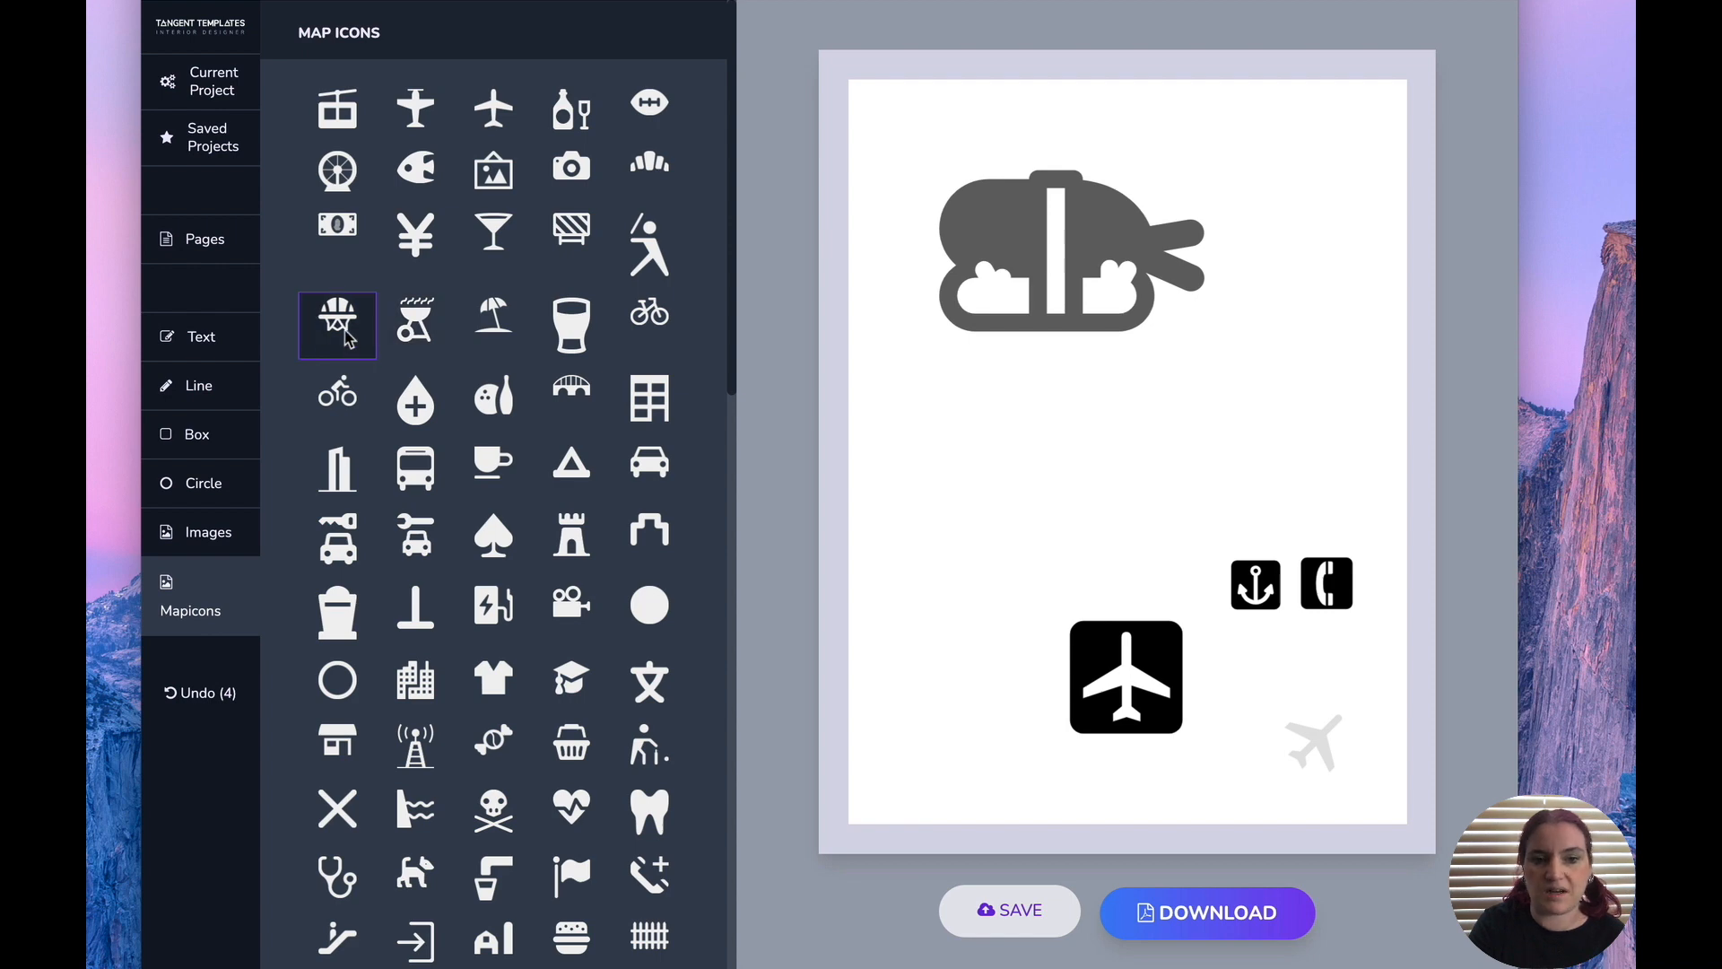
scroll(493, 404, "down", 5)
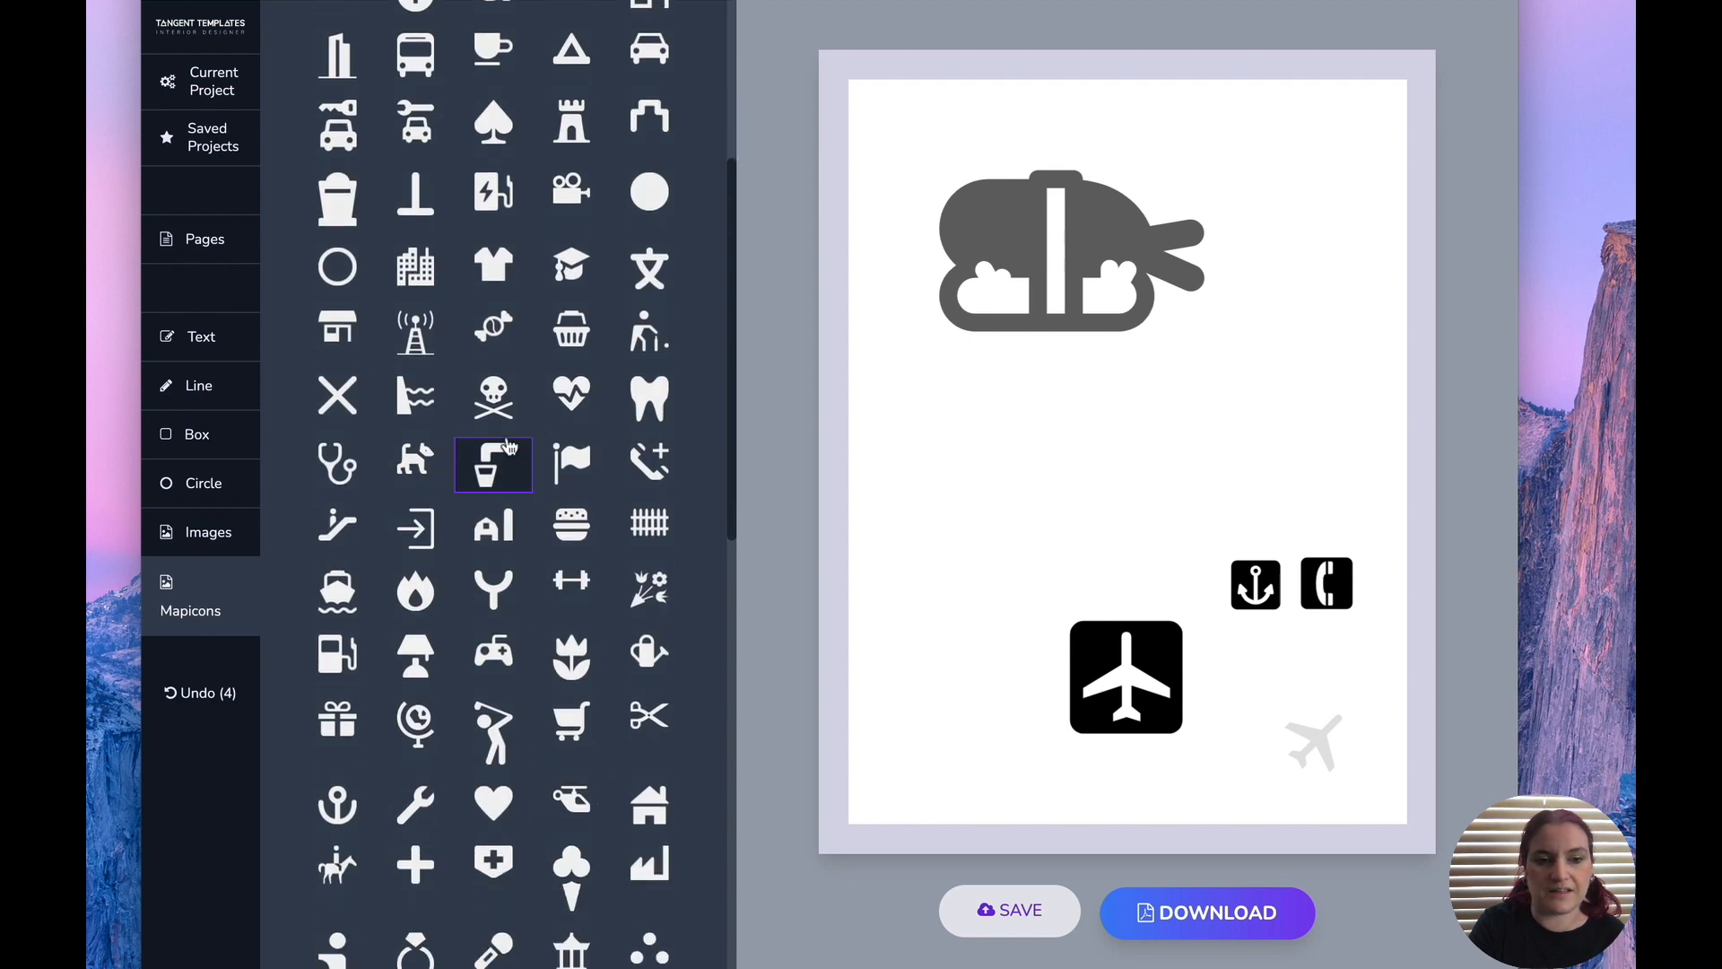
left_click(503, 413)
left_click_drag(1004, 237, 993, 516)
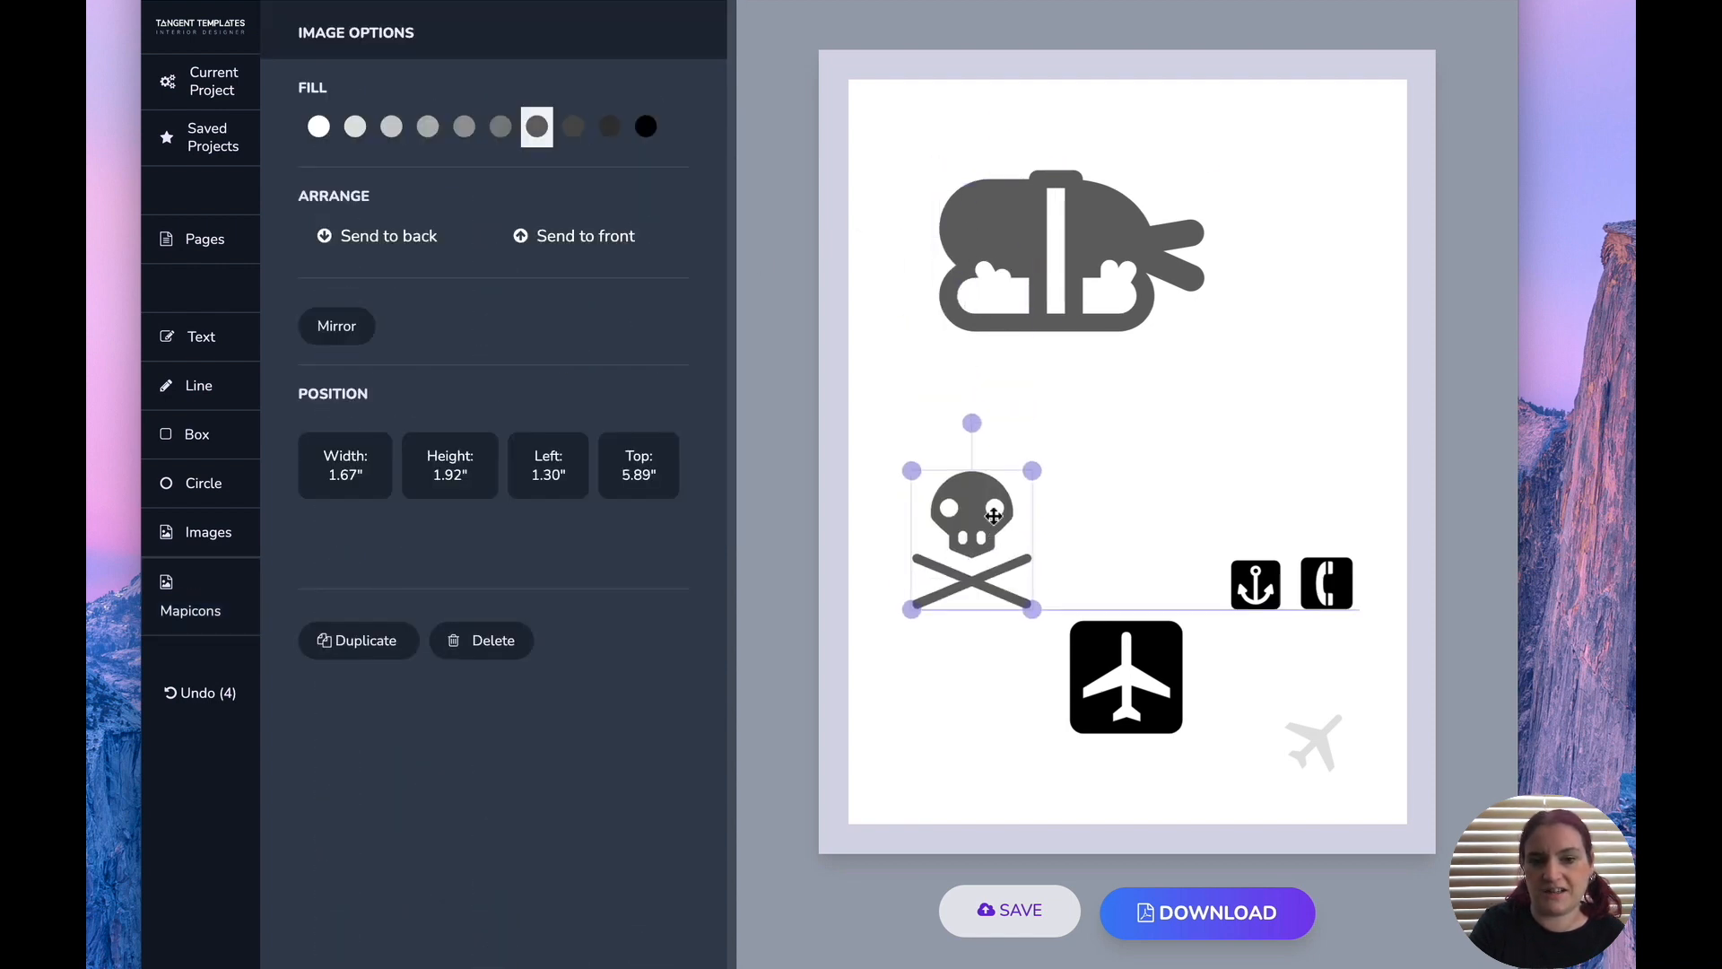
left_click(1283, 459)
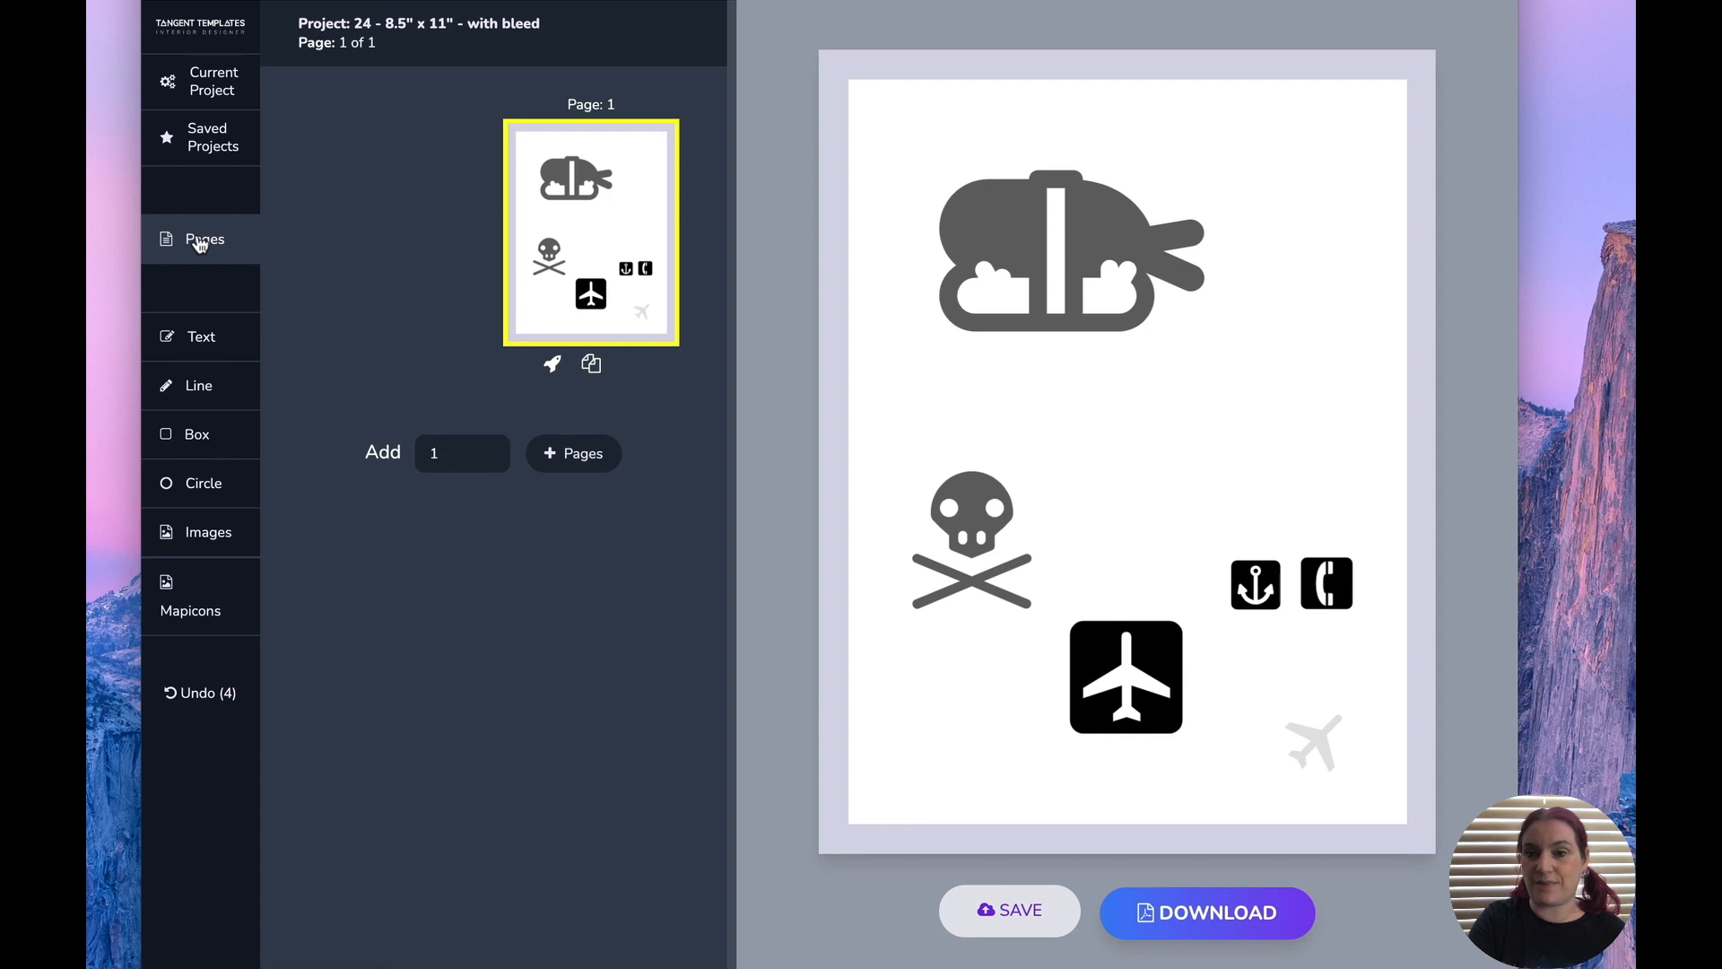
Open the saved Project 23 and show page 2, the Country Hotel Review layout with three stacked sections.
left_click(198, 139)
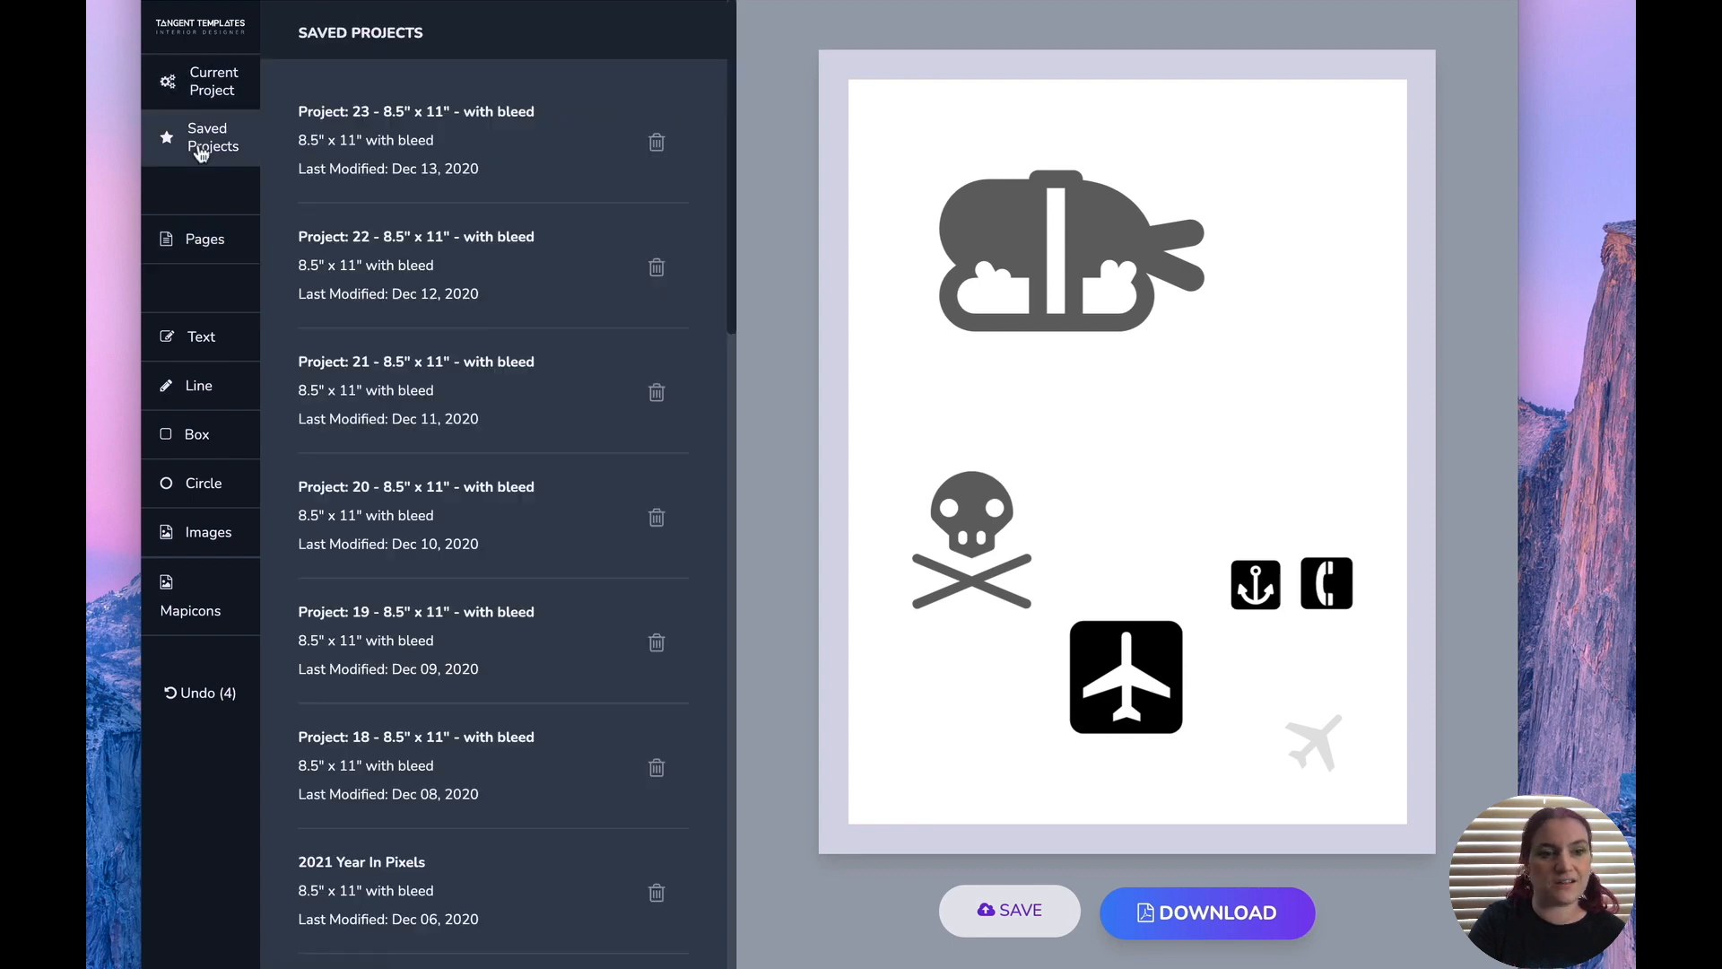
left_click(425, 139)
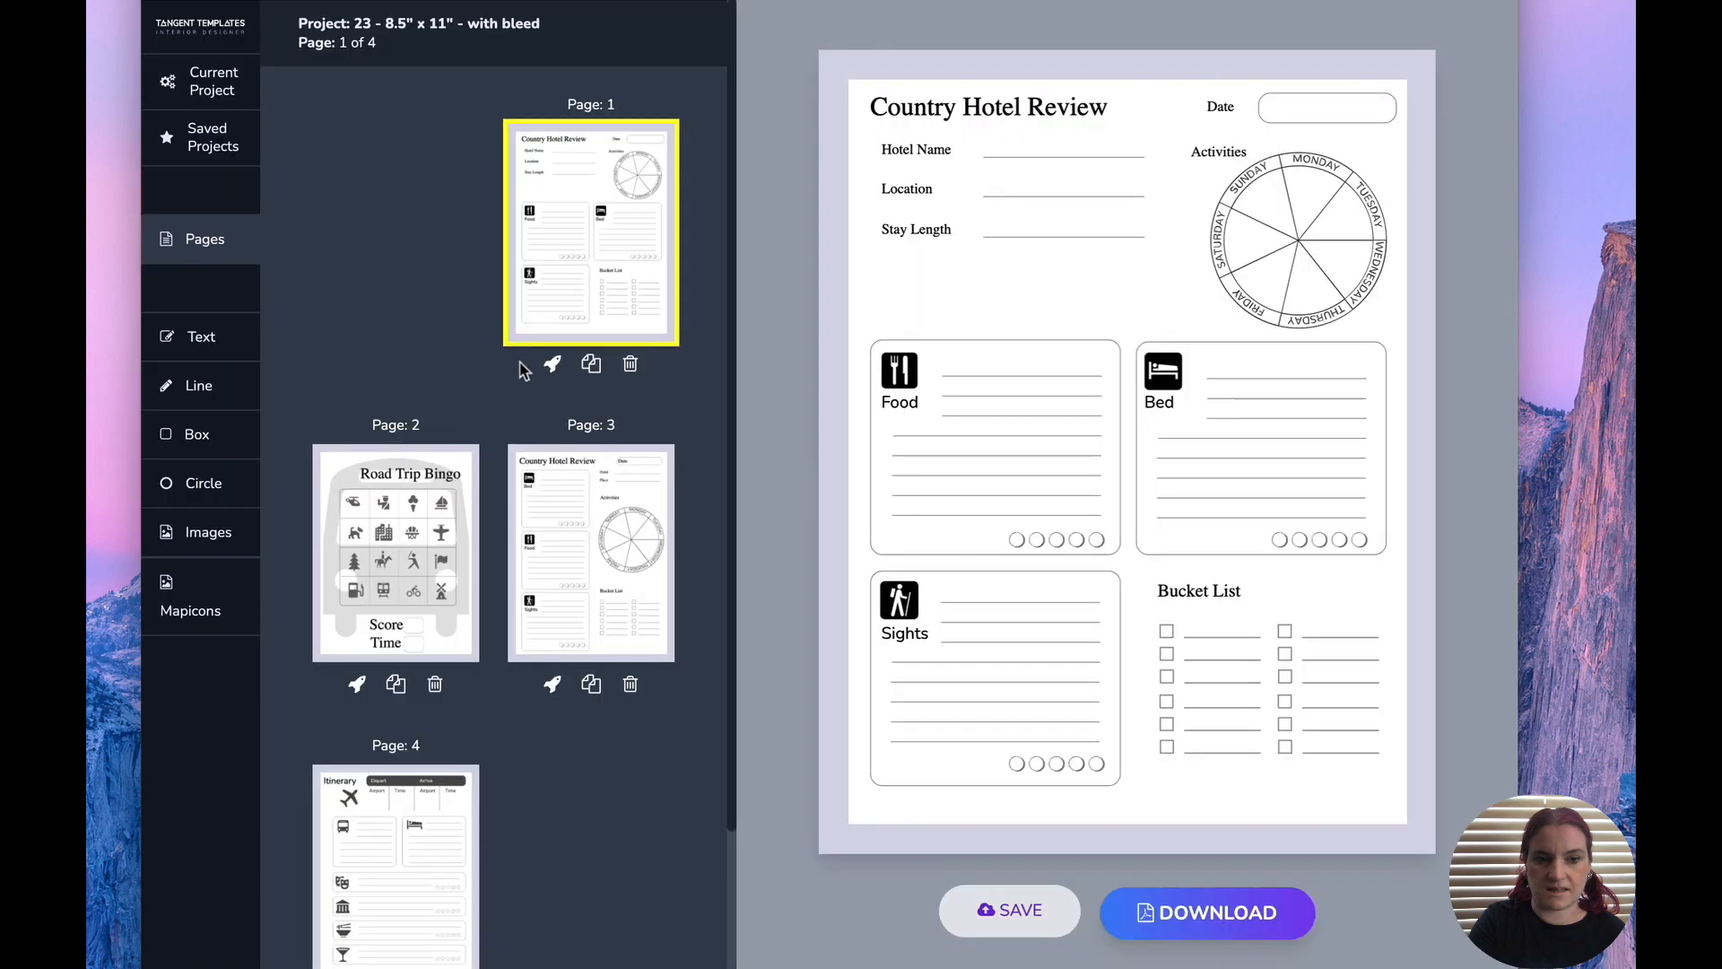
left_click(402, 574)
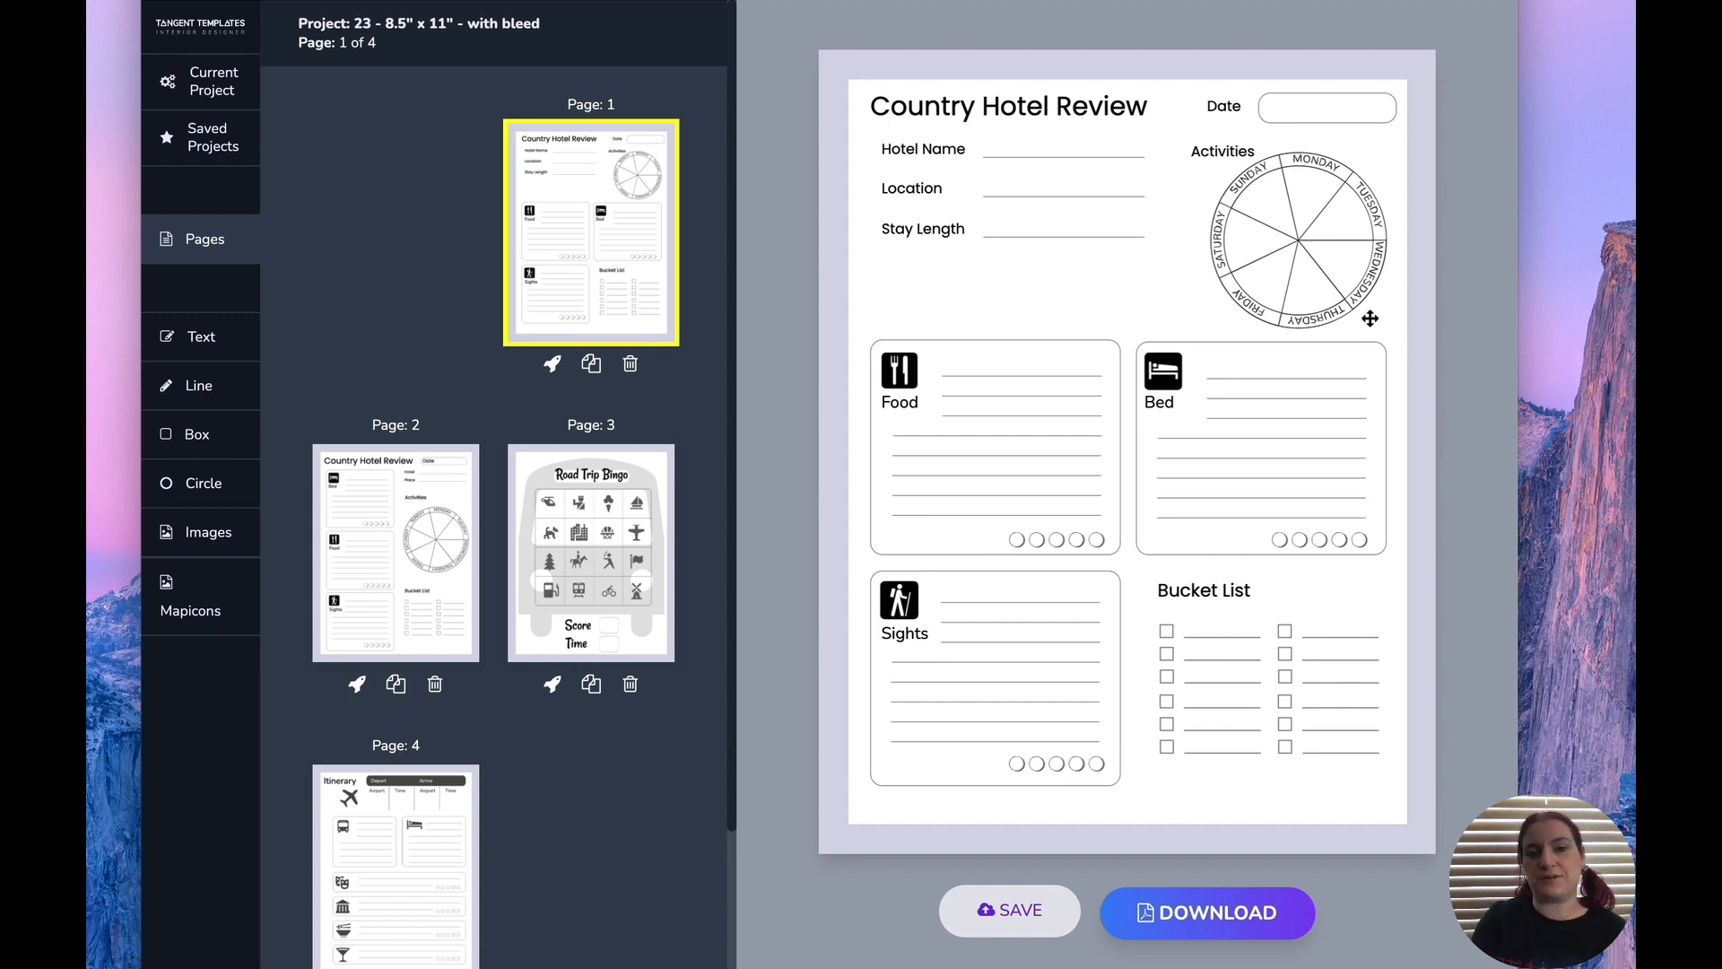
left_click(416, 584)
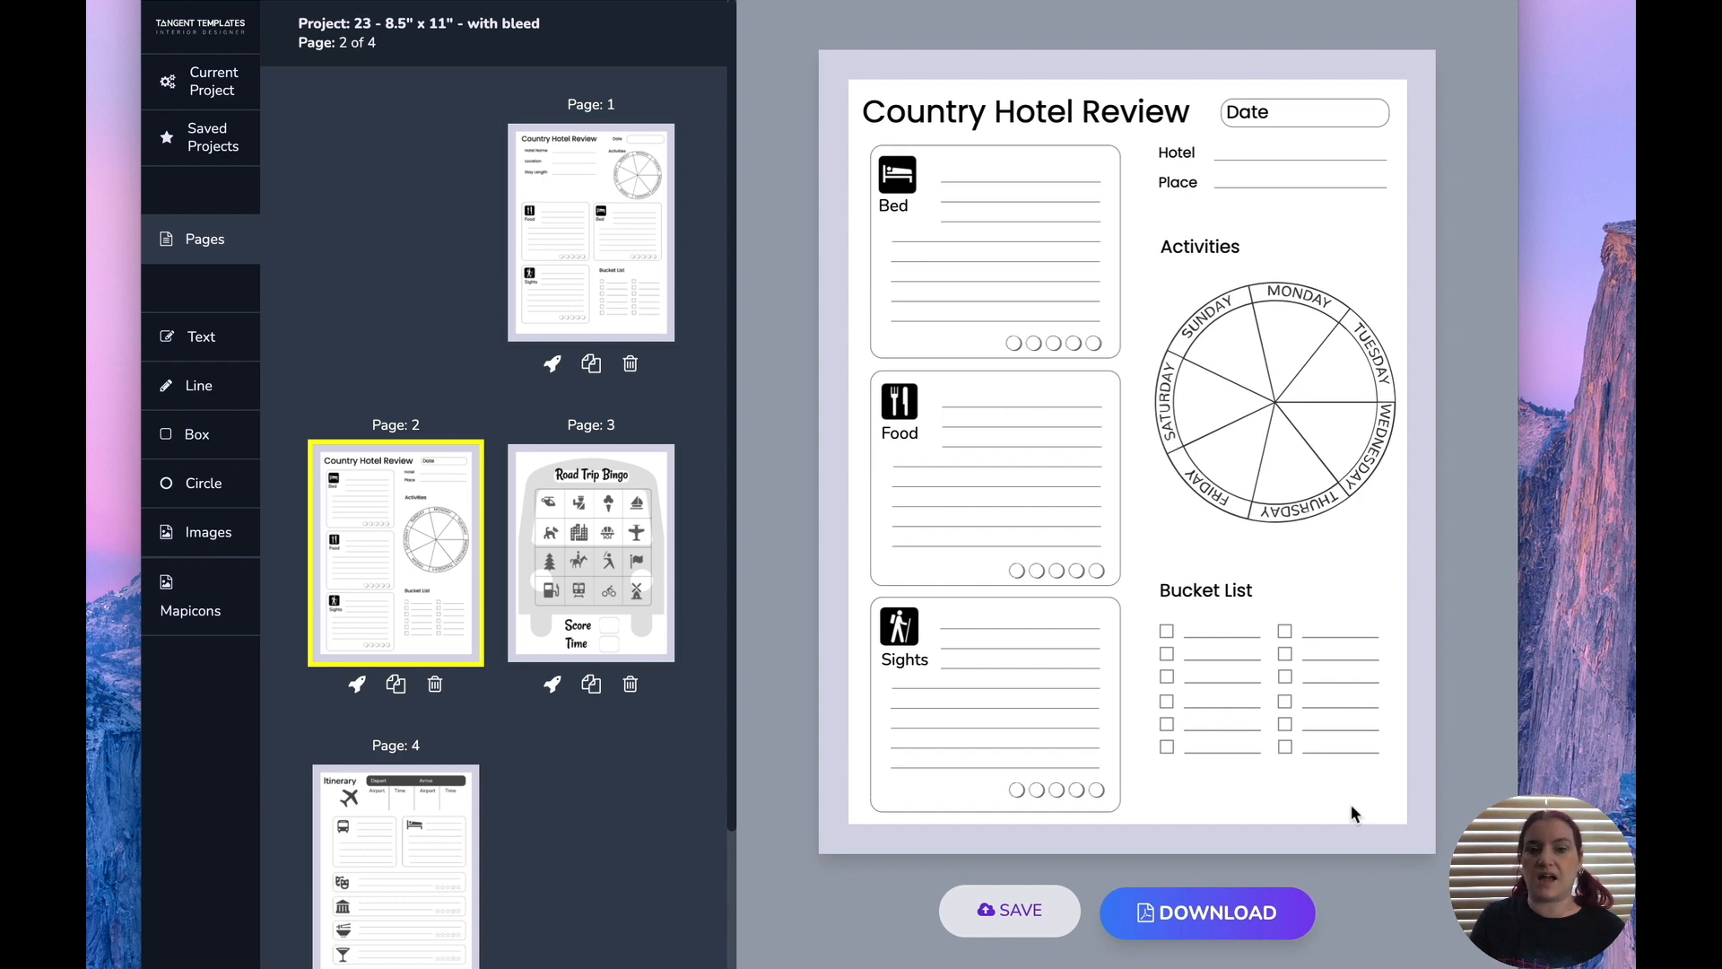
Delete the whole Bed section above the Food section, including its box, icon, label, lines and rating circles.
left_click(1092, 157)
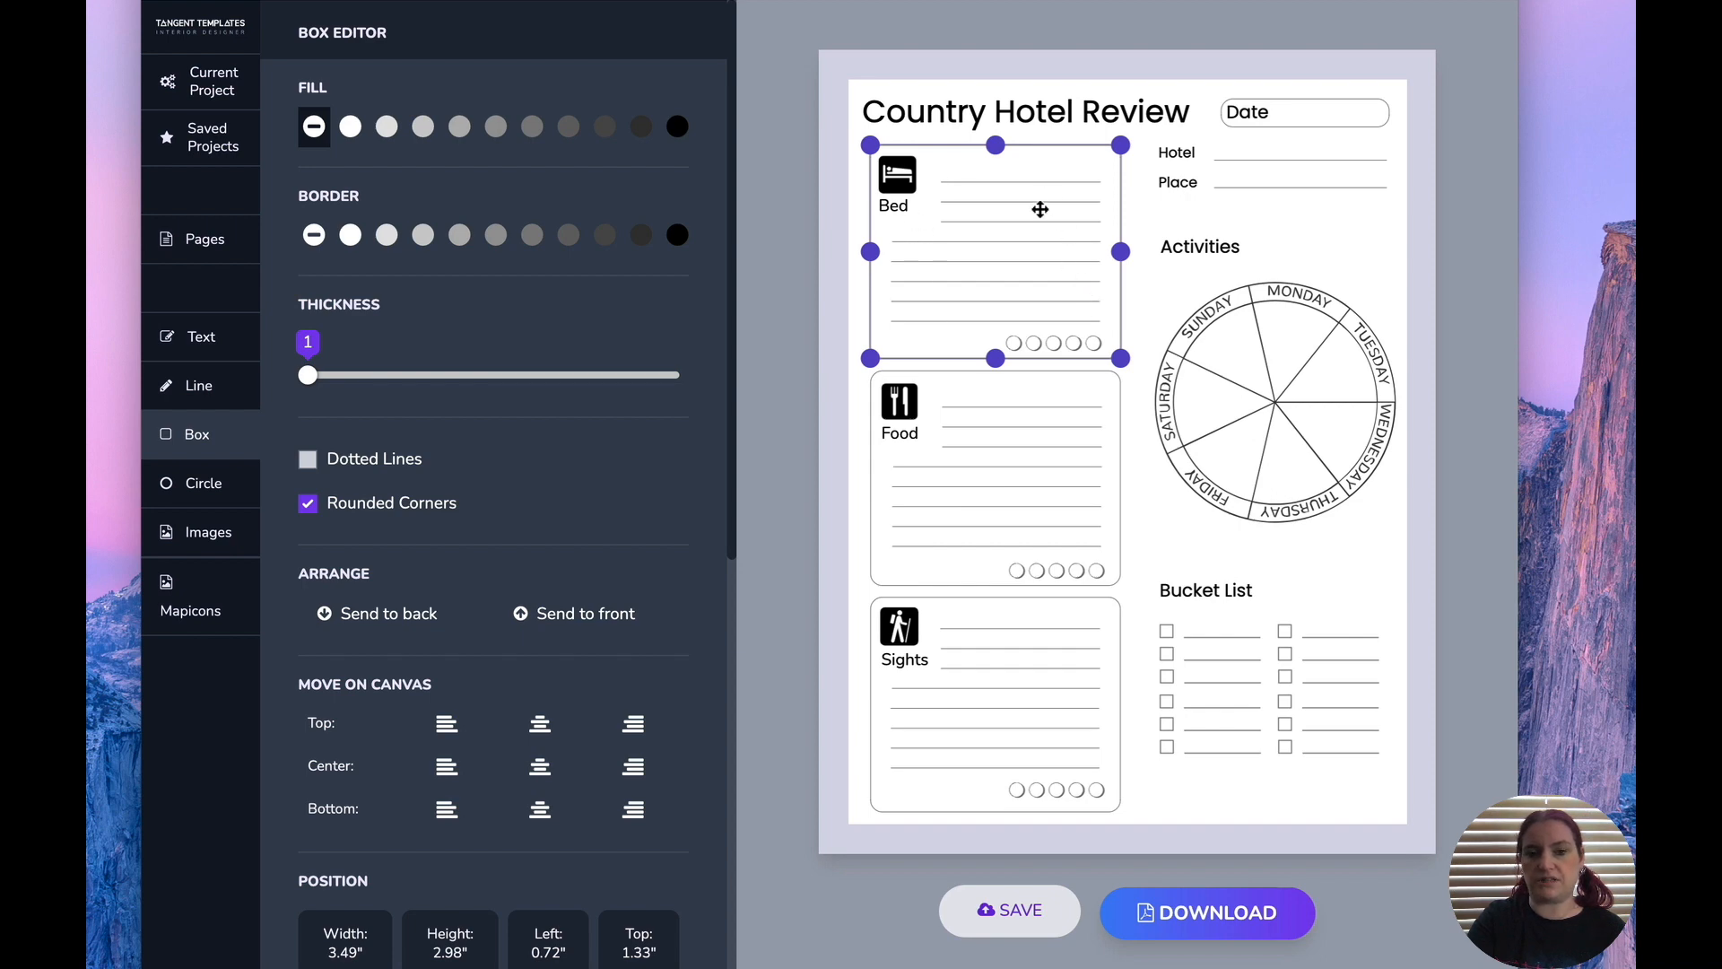
left_click(1154, 278)
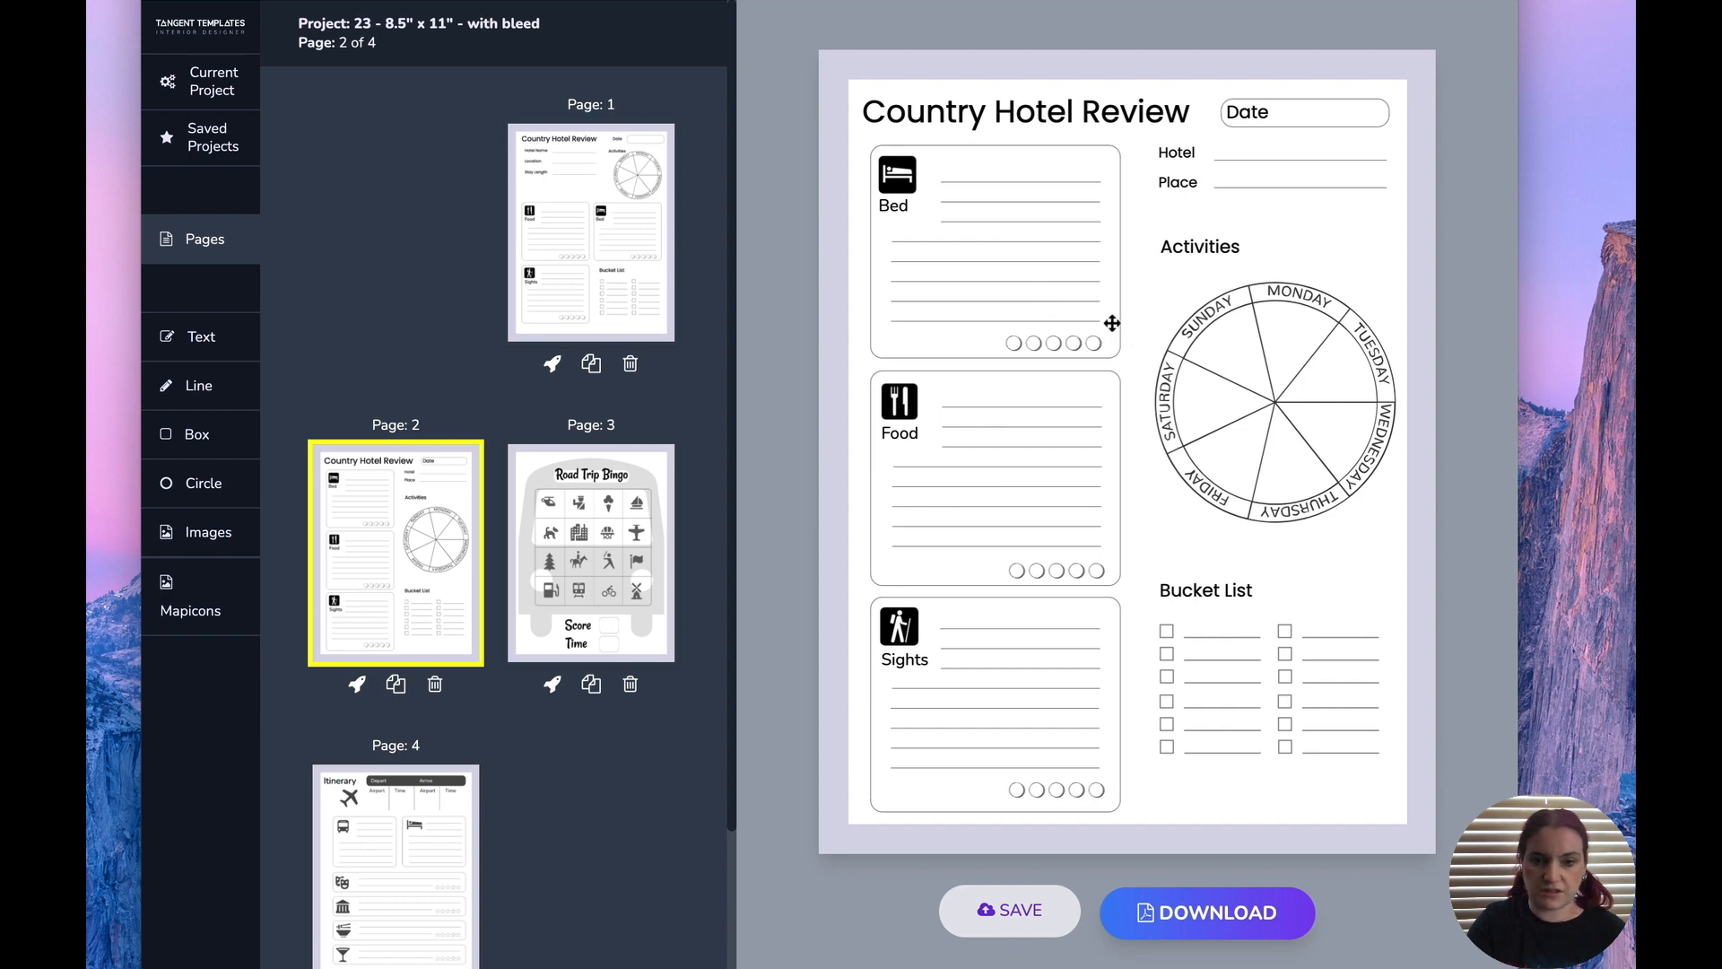
left_click(1087, 352)
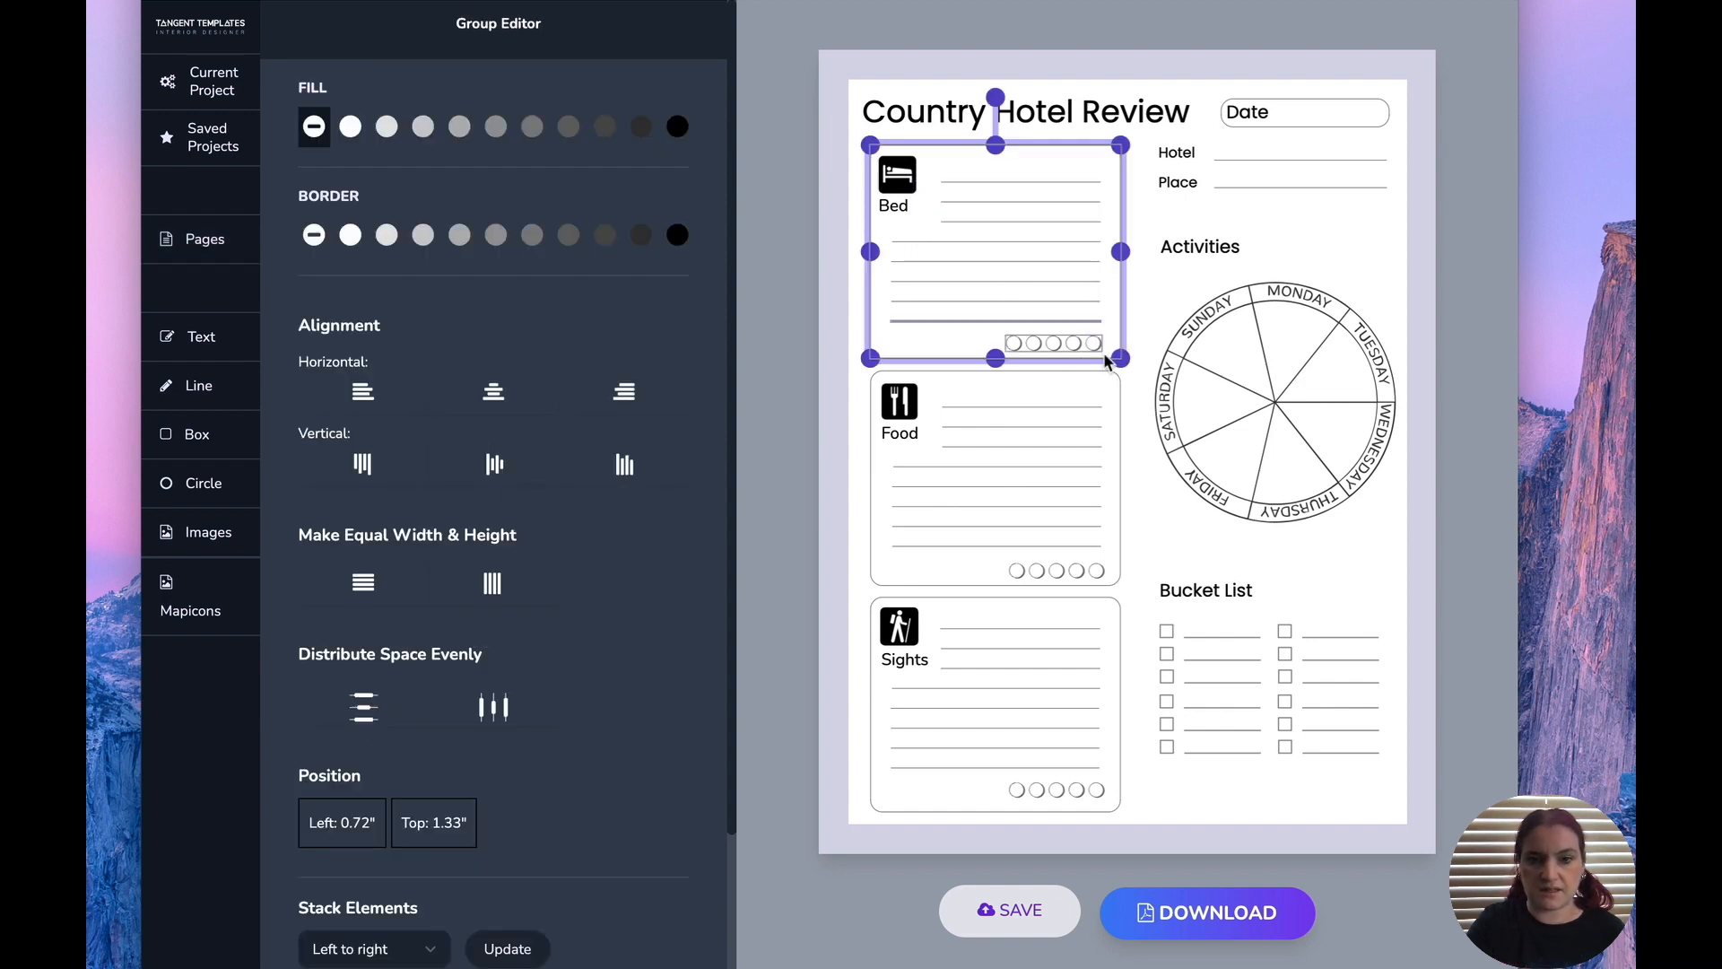
left_click(1090, 348)
left_click_drag(1092, 346, 841, 171)
key("Delete")
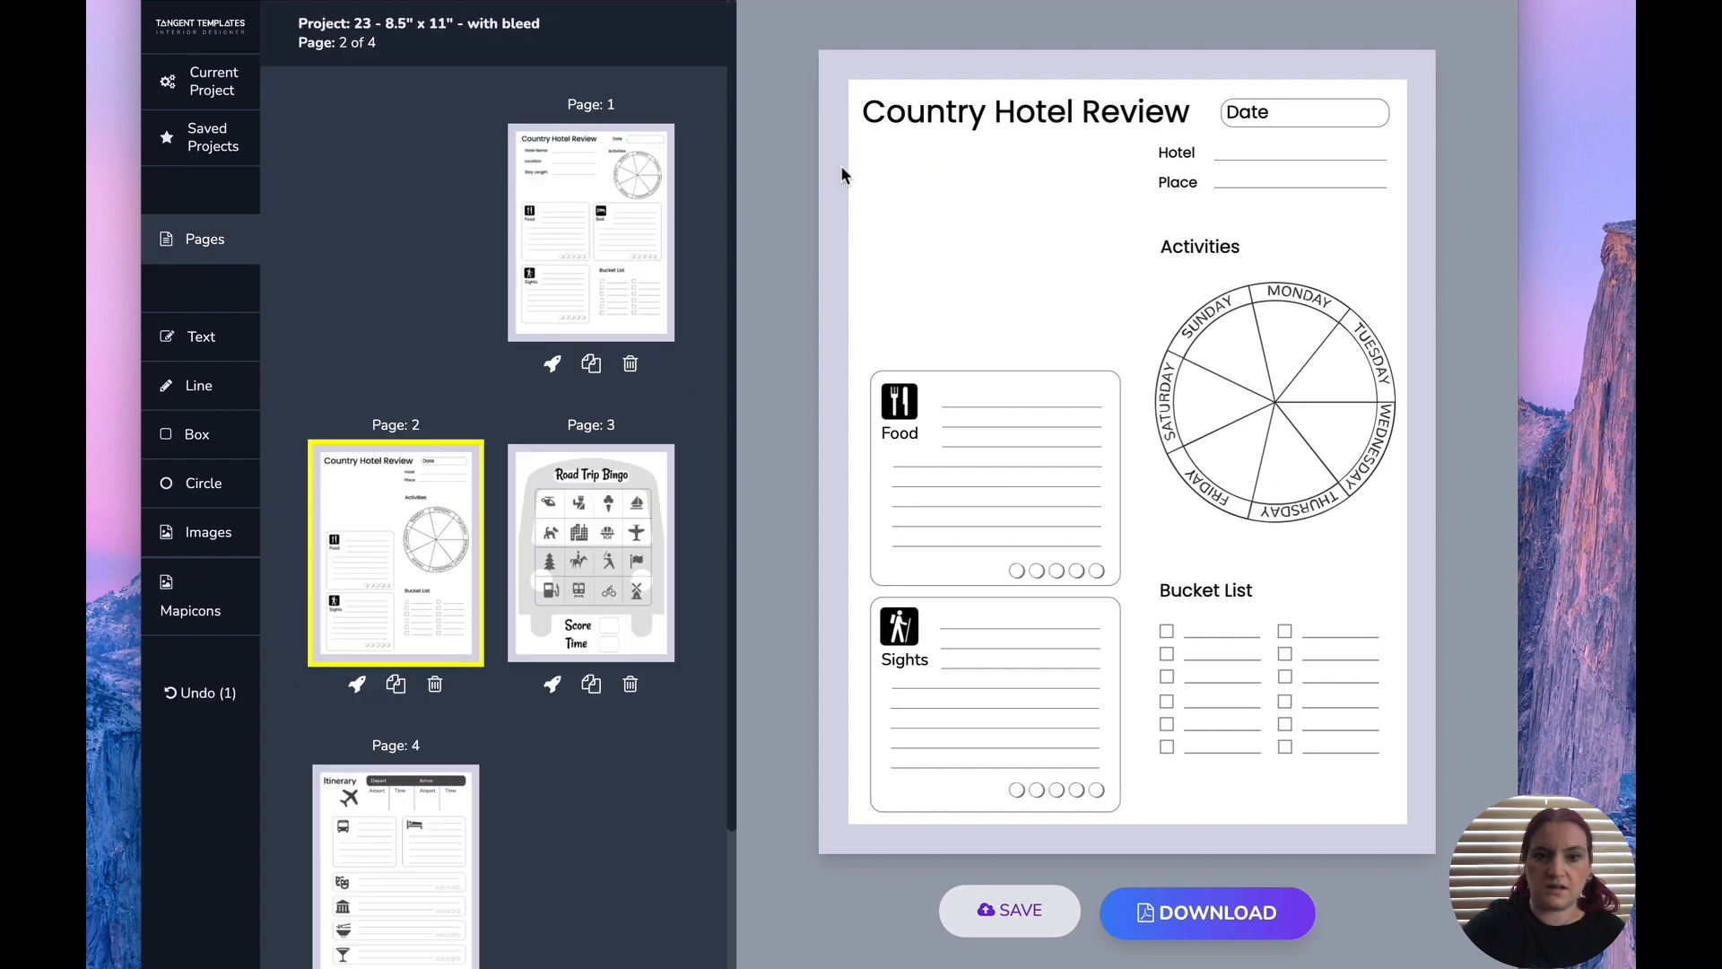
Add a rounded-corner box about 3.50 by 2.75 inches in the empty space above the Food section, aligned with its left edge.
left_click(221, 451)
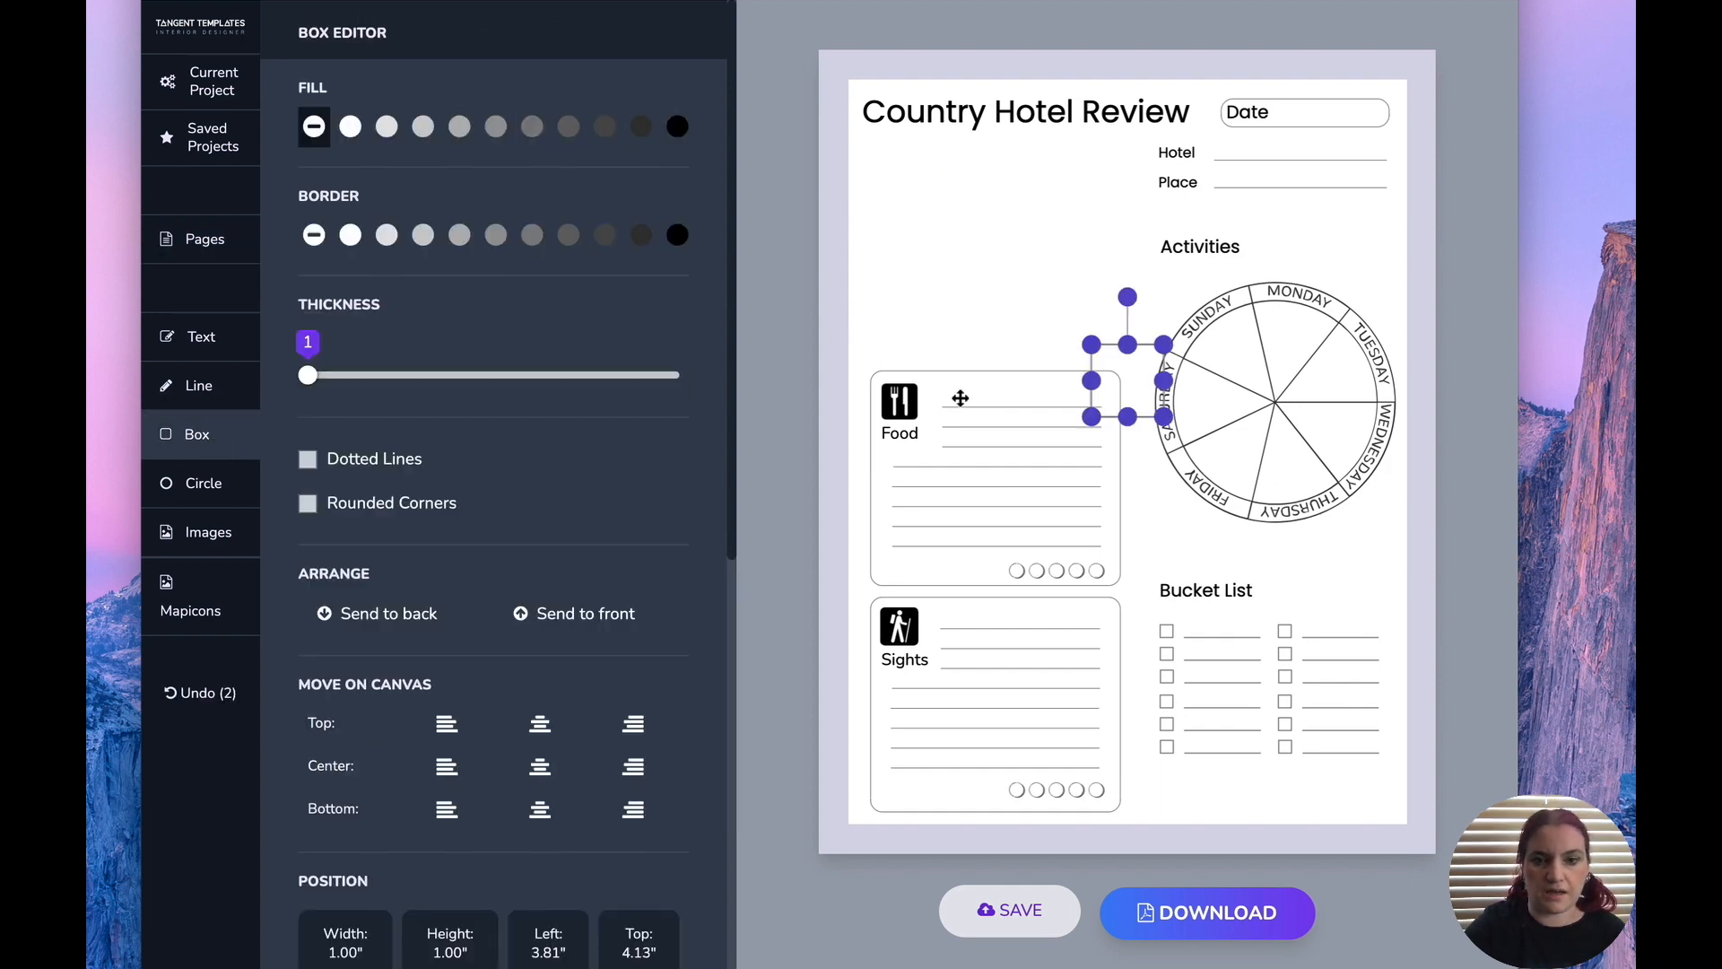
left_click_drag(918, 144, 894, 146)
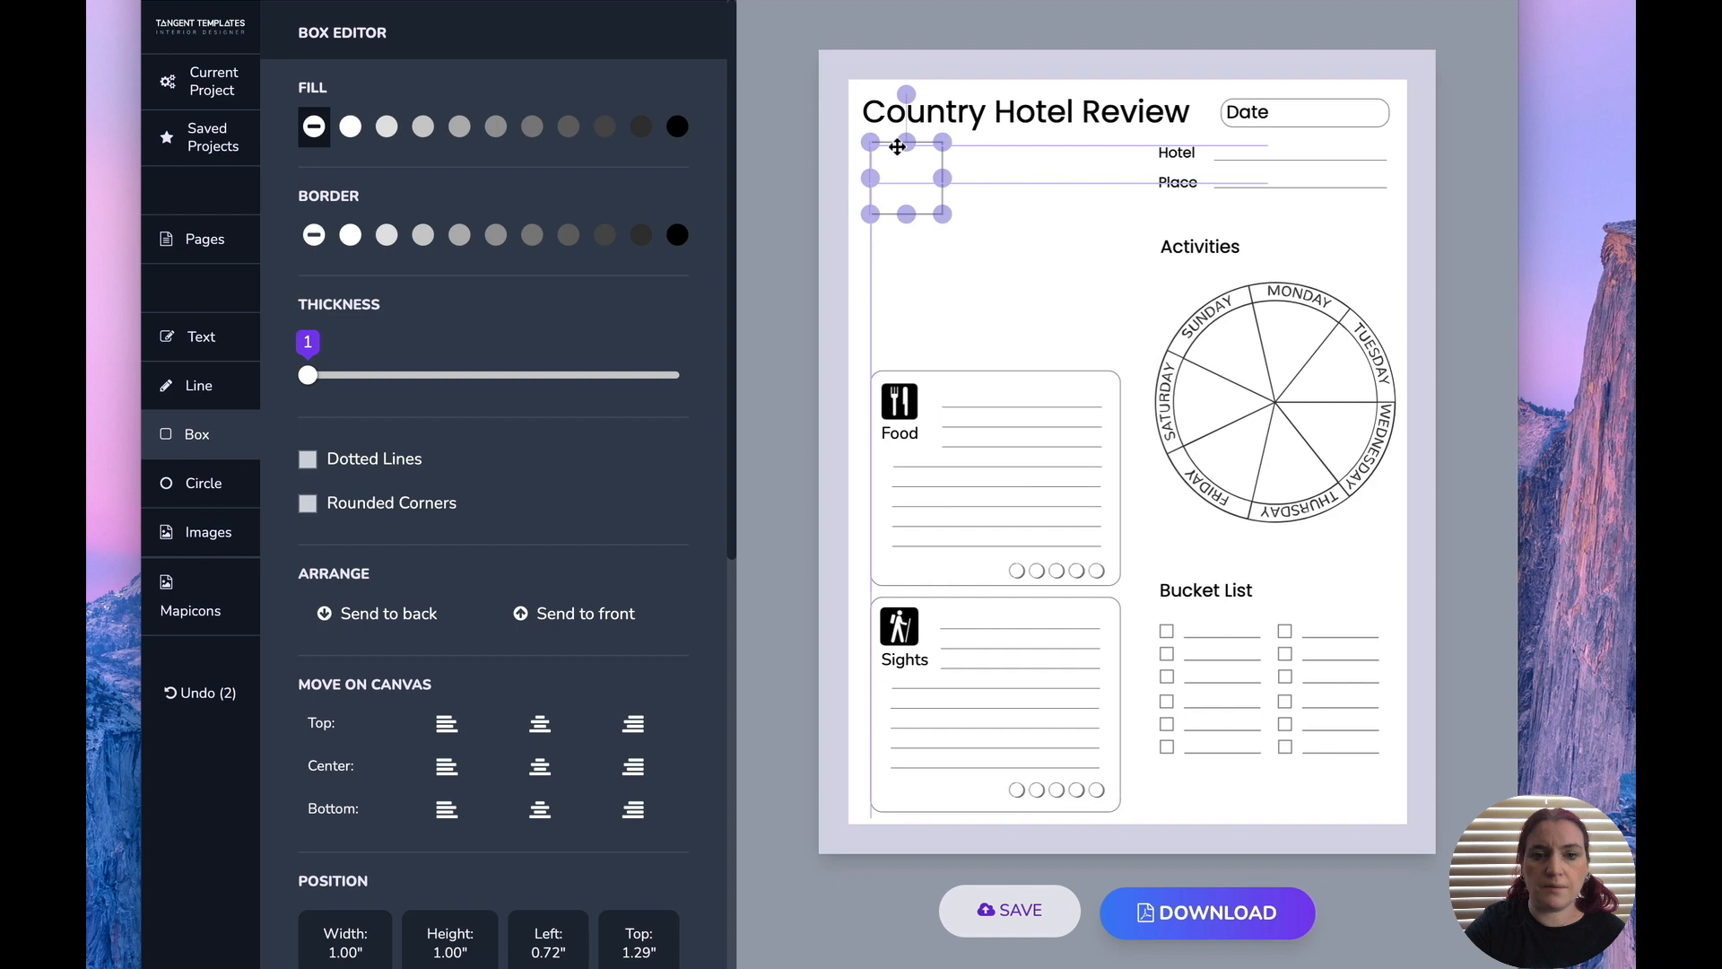
left_click_drag(941, 213, 1067, 339)
left_click_drag(1076, 240, 1121, 240)
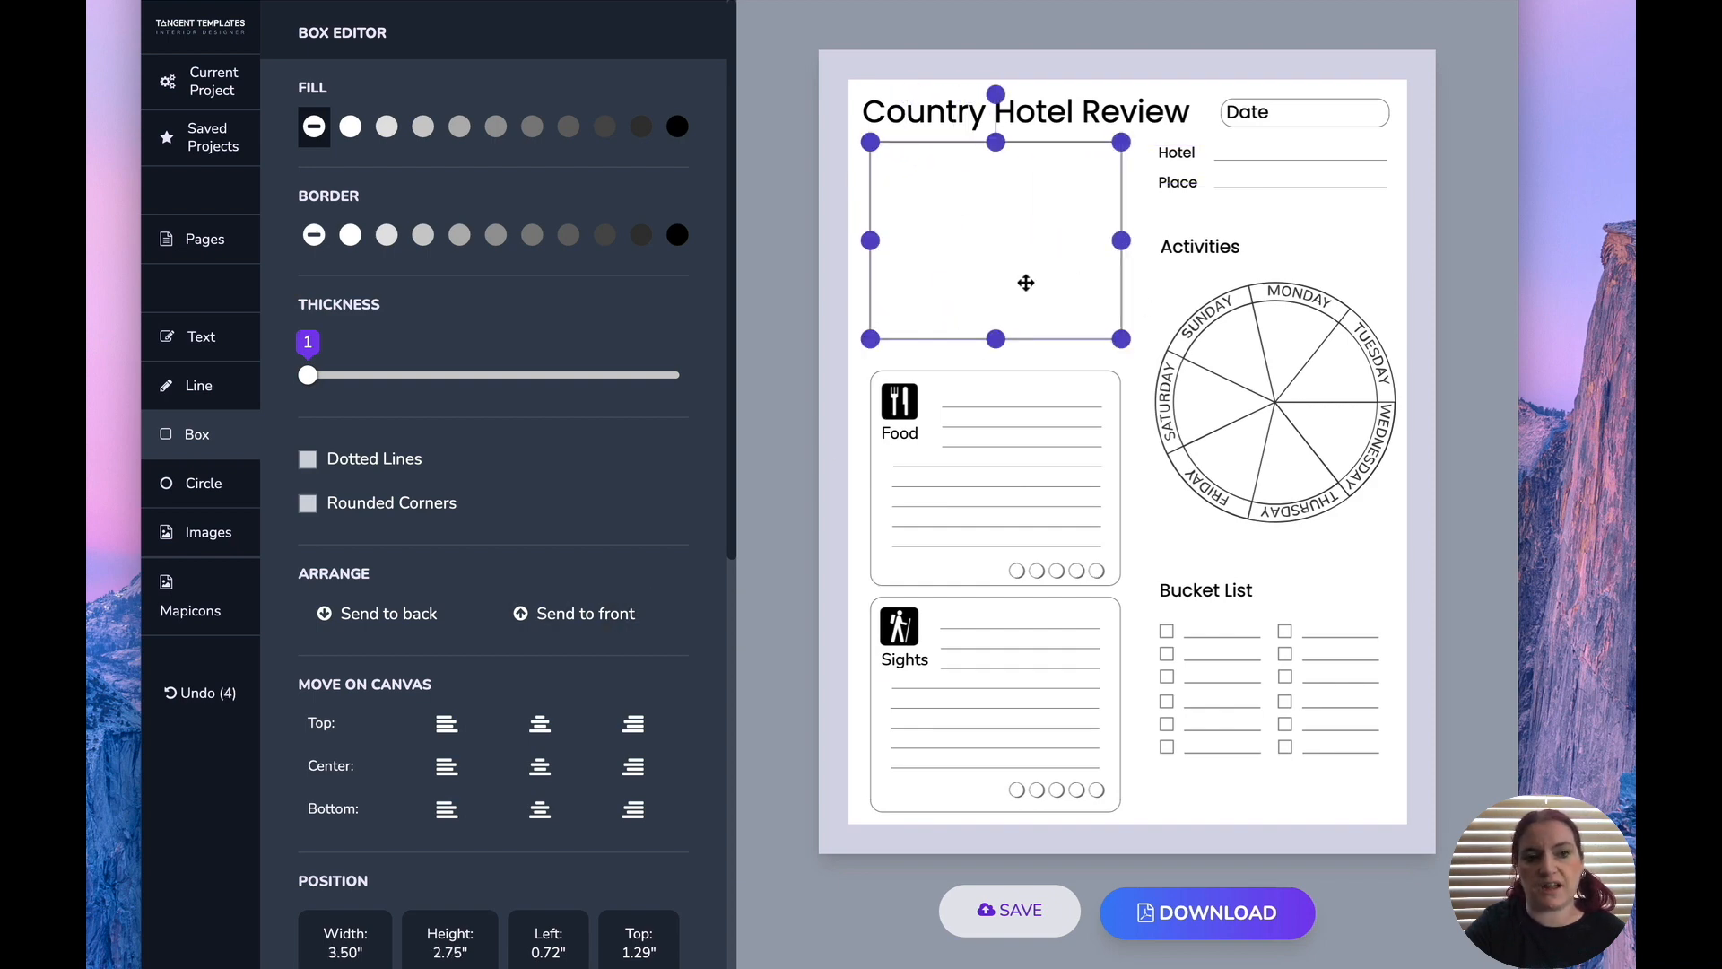
left_click(965, 397, "shift")
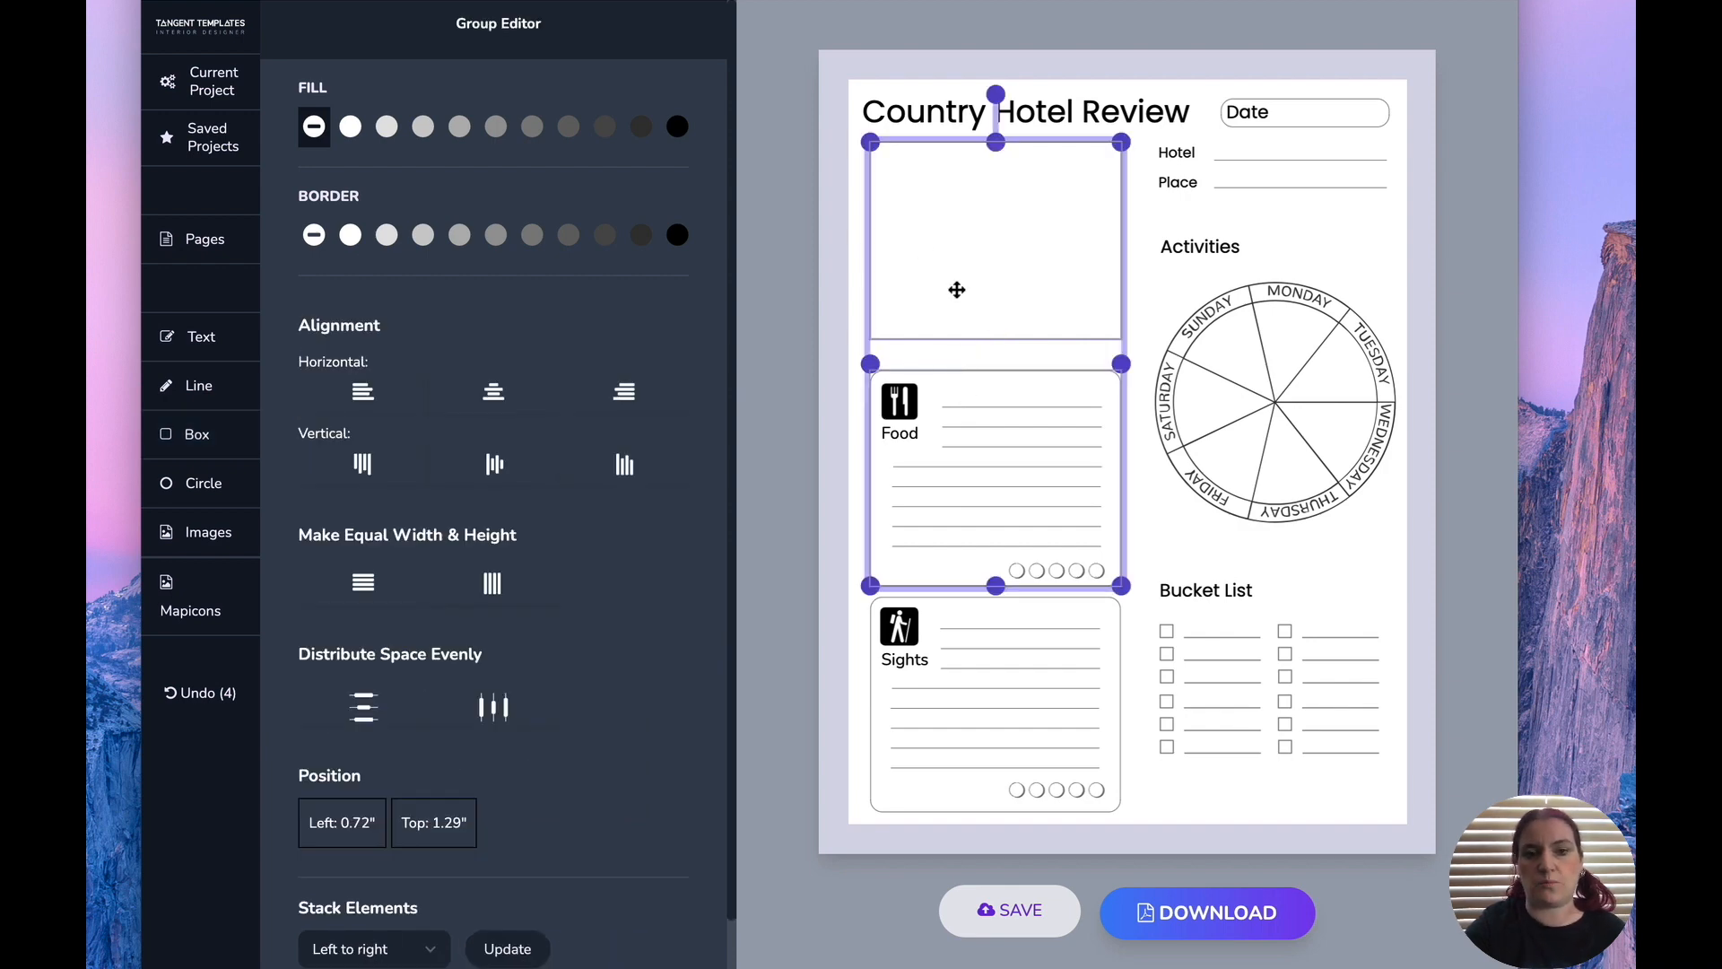
left_click(924, 245)
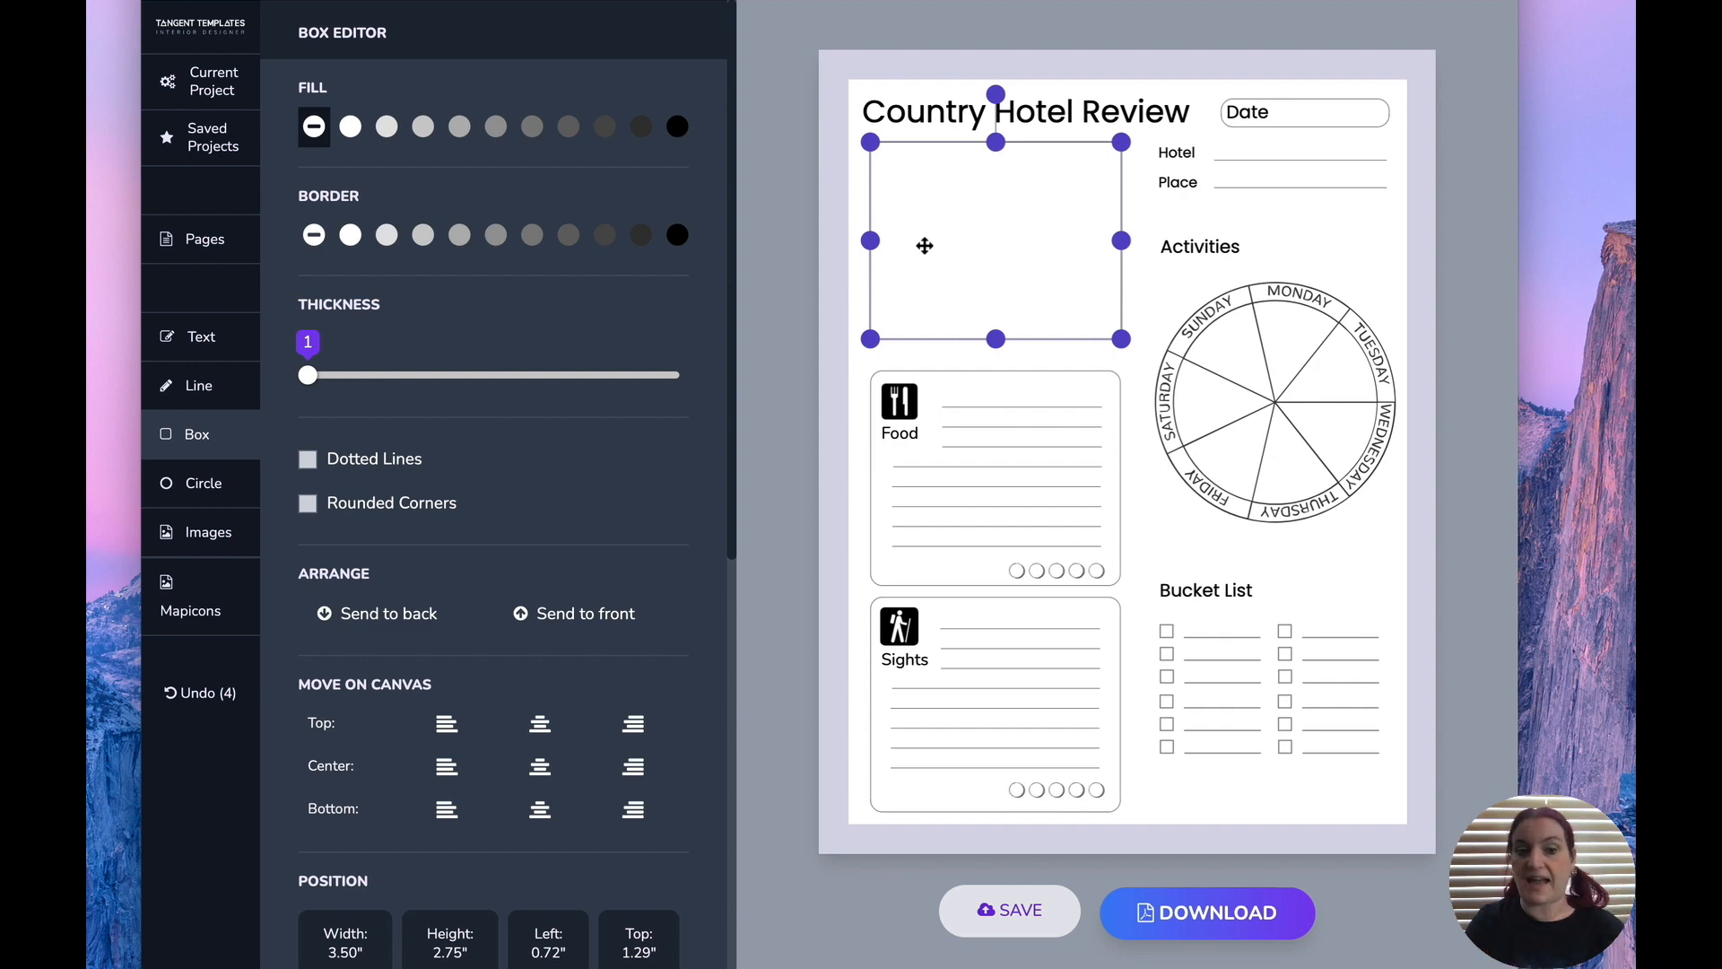
left_click(411, 503)
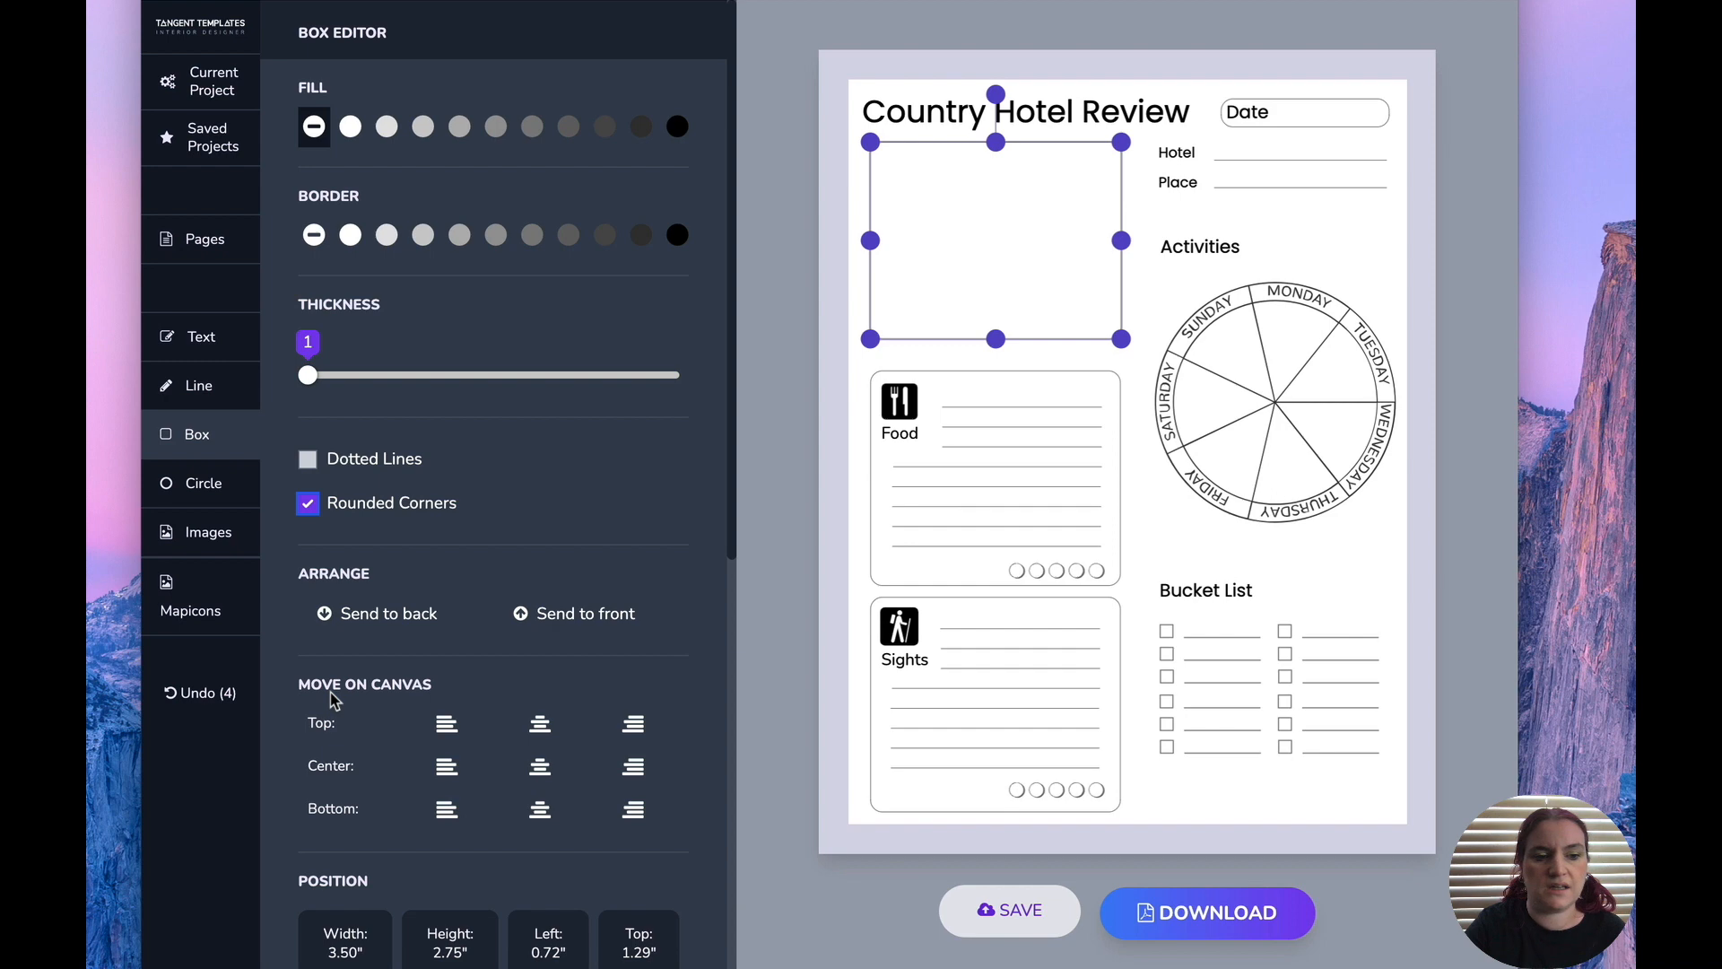
Insert the square bed icon from the Outdoor Icons at the new box's top-left corner, about 0.62 by 0.62 inches, filled black.
left_click(192, 612)
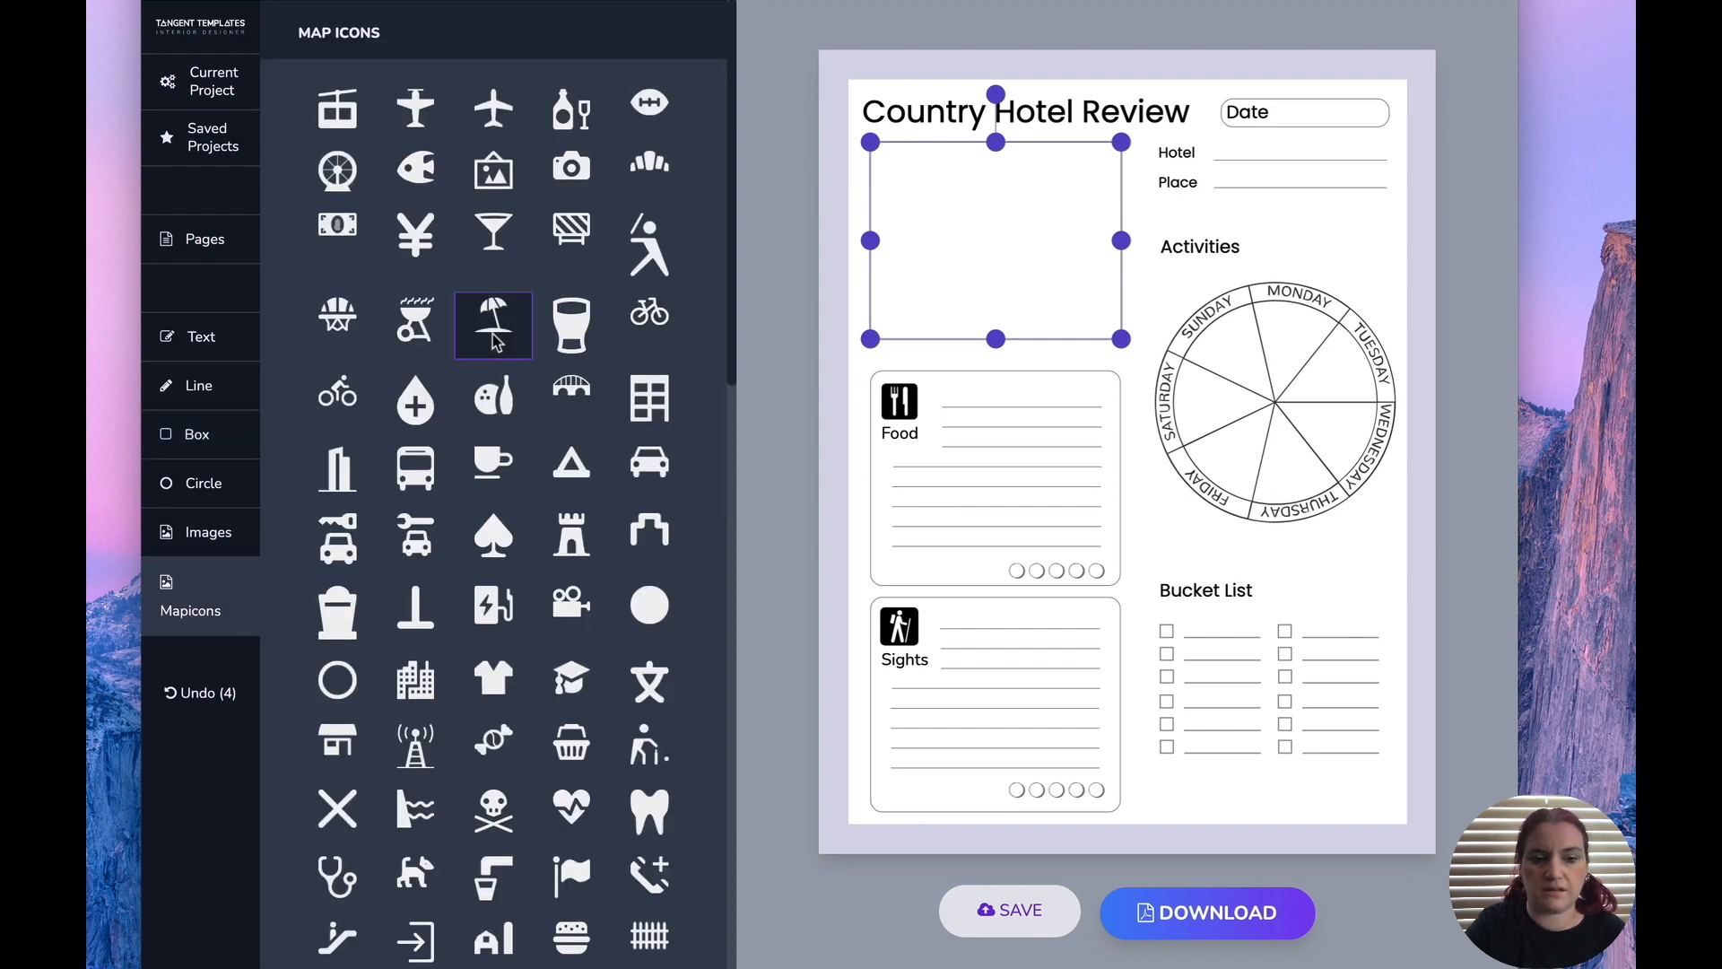
scroll(492, 341, "down", 1)
left_click(215, 531)
scroll(374, 531, "down", 15)
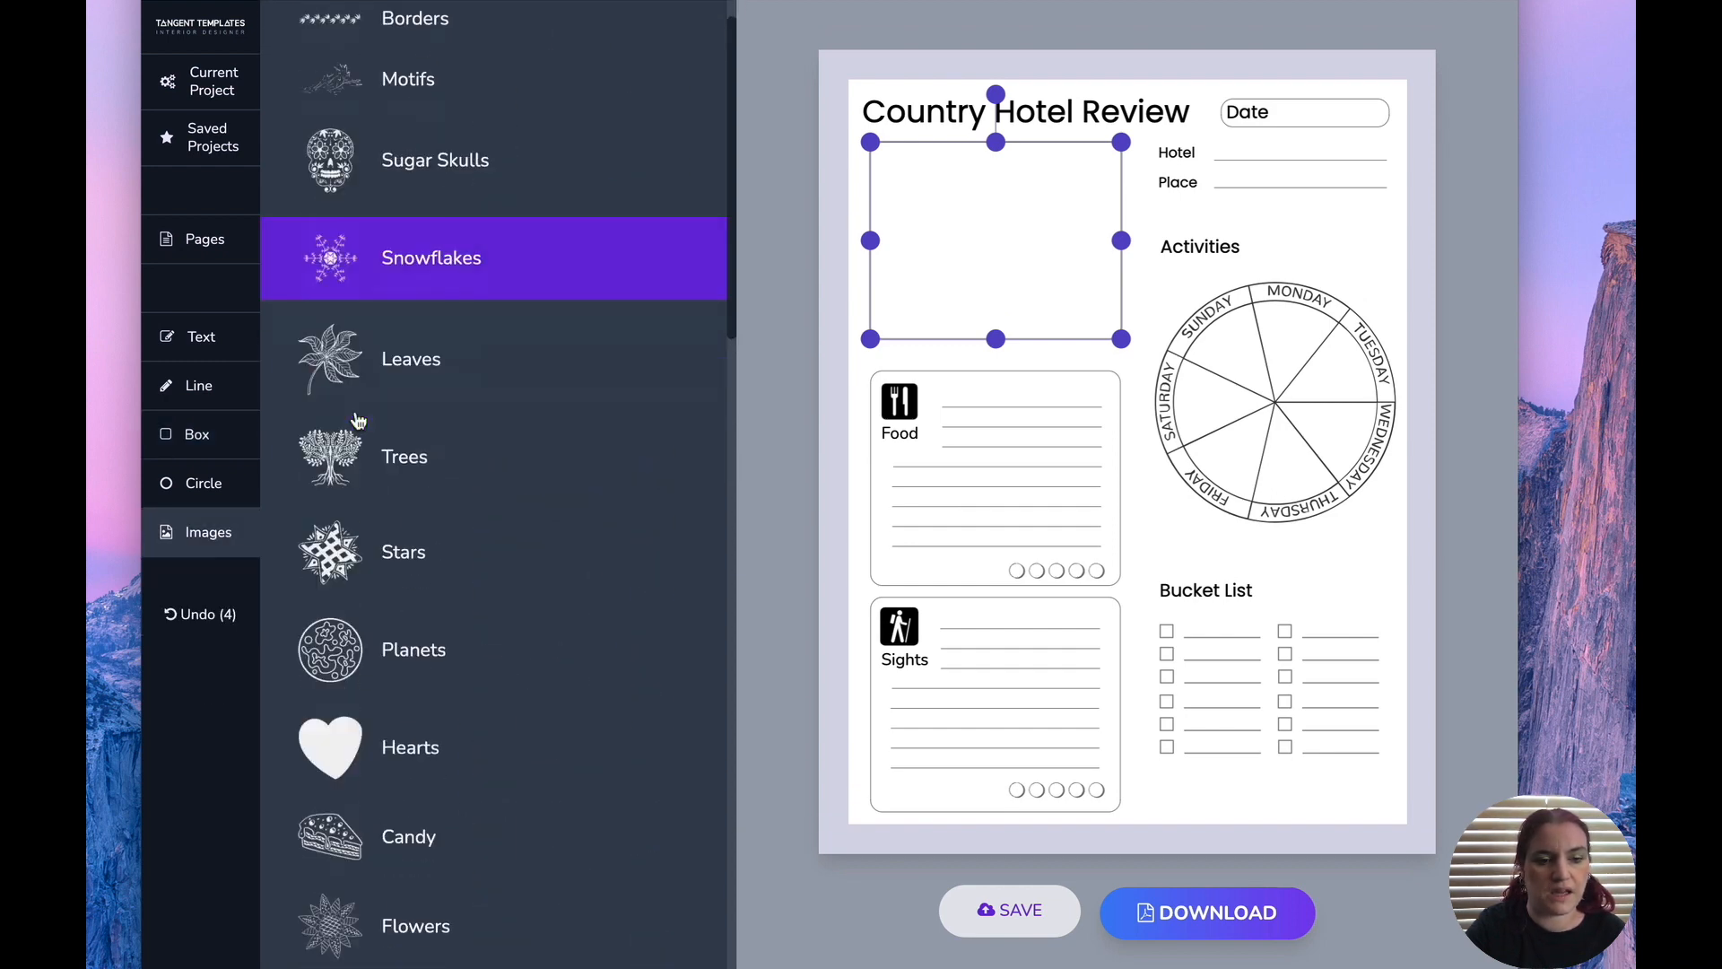
left_click(428, 829)
scroll(429, 619, "down", 3)
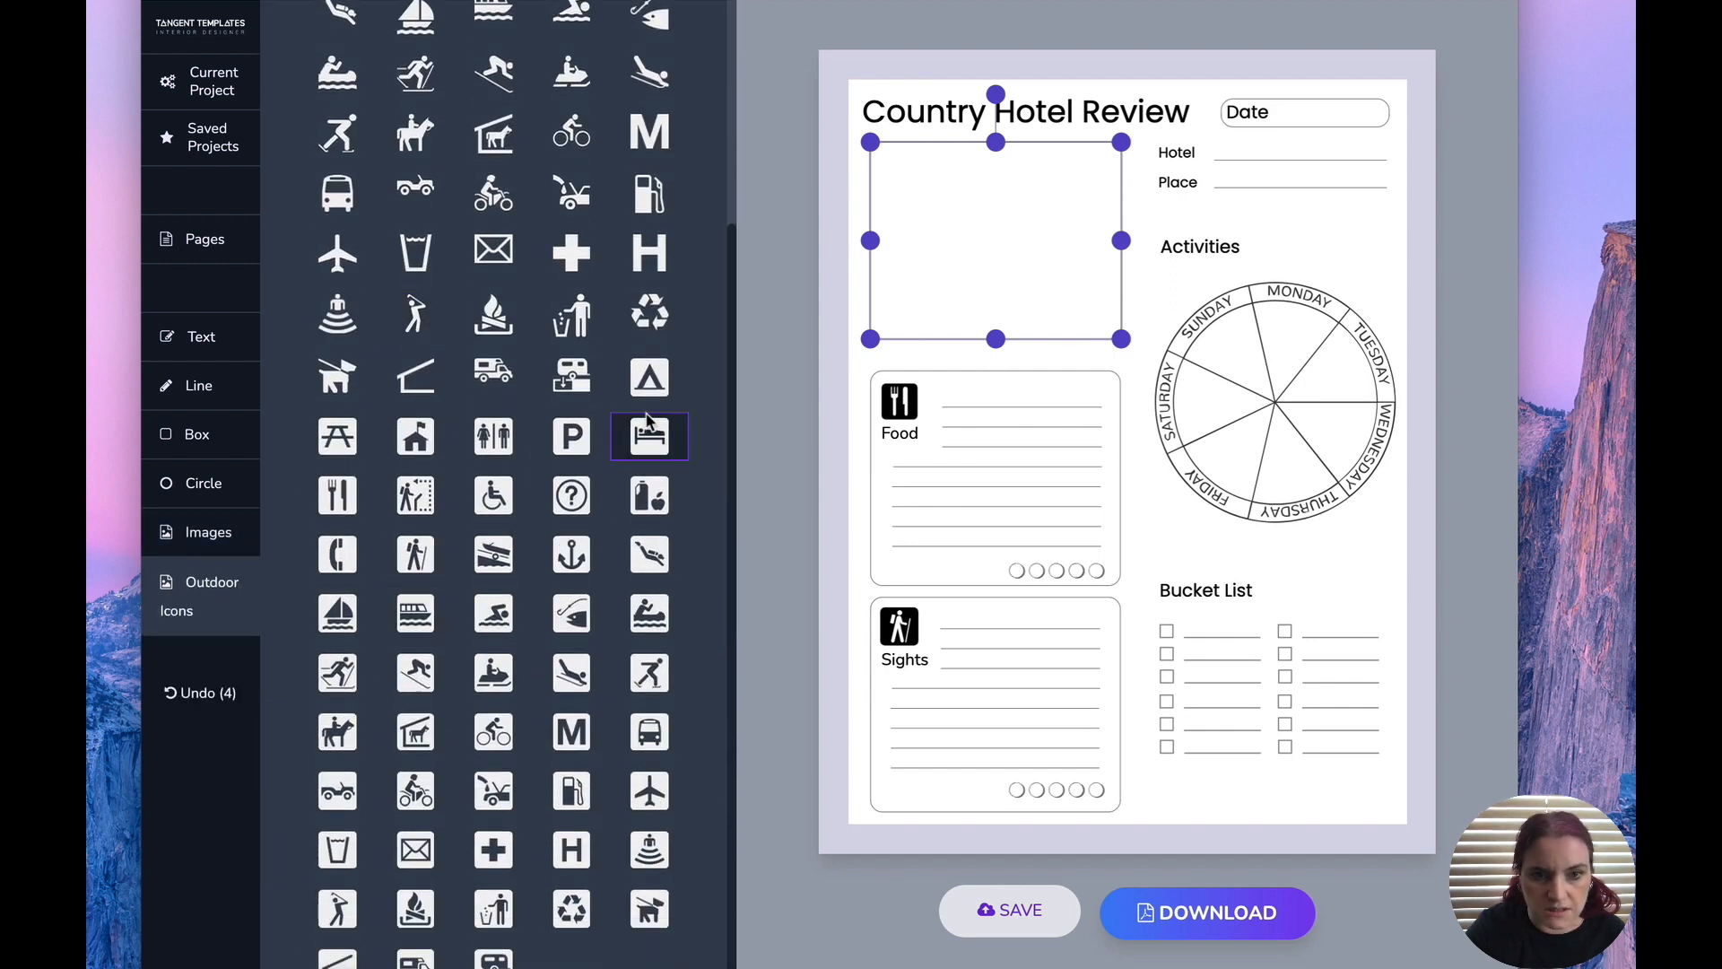
left_click(649, 425)
left_click_drag(1016, 250, 880, 164)
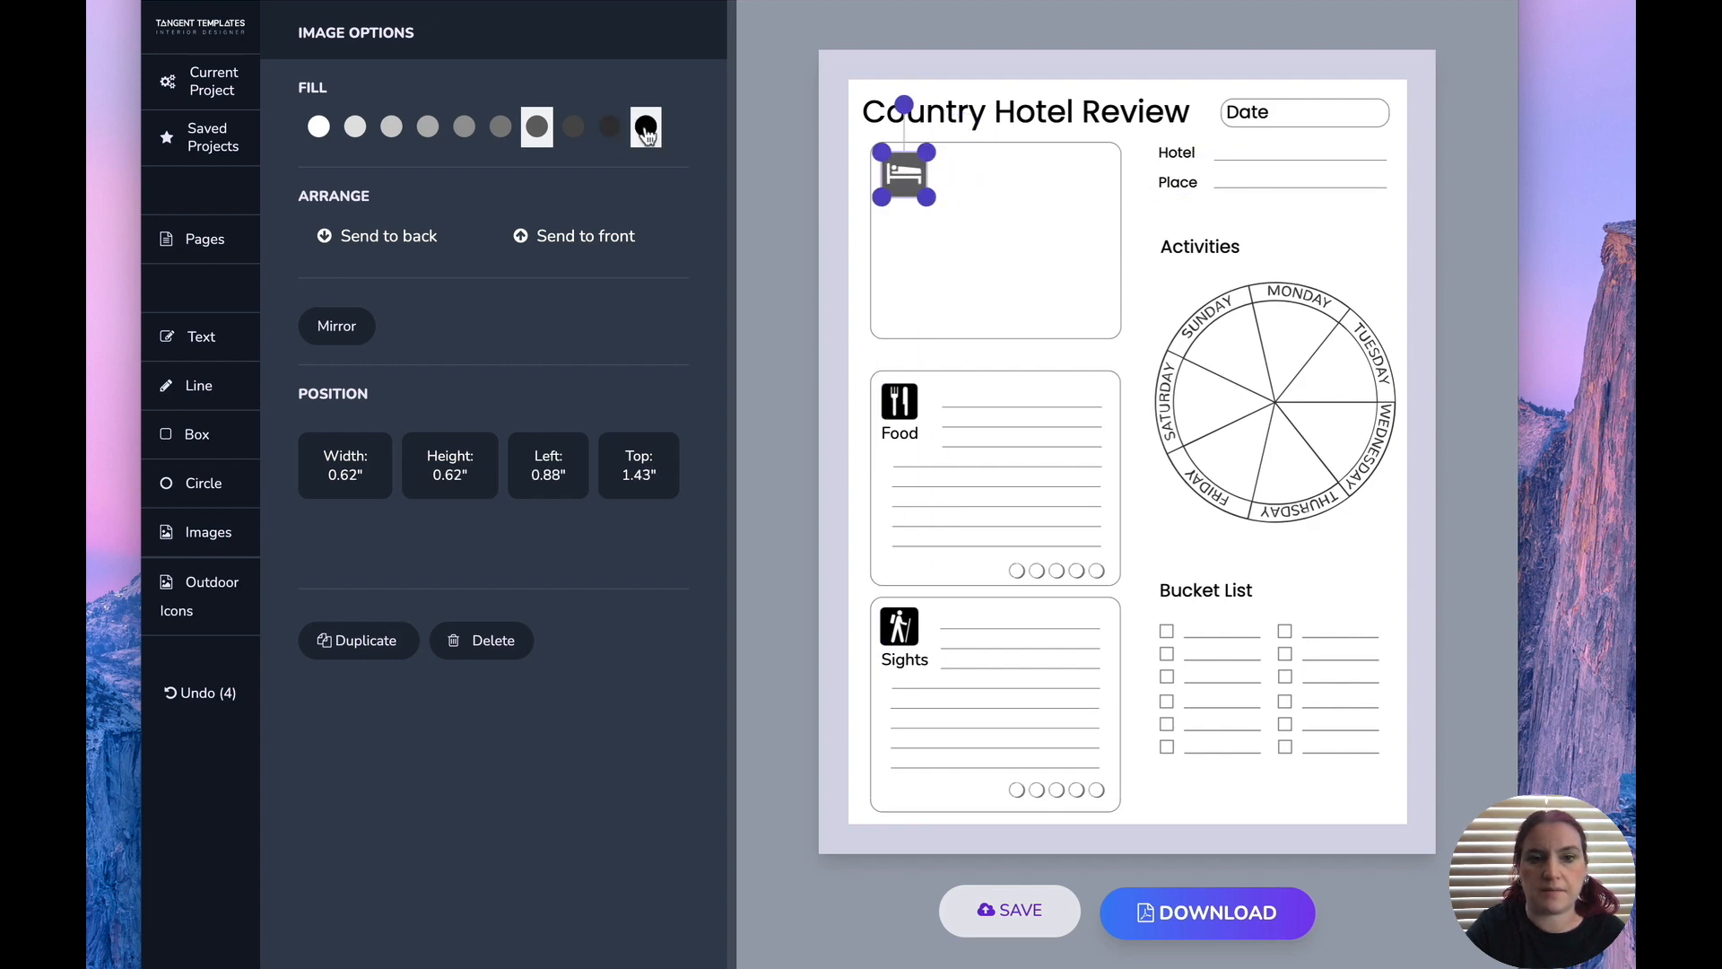
left_click(645, 128)
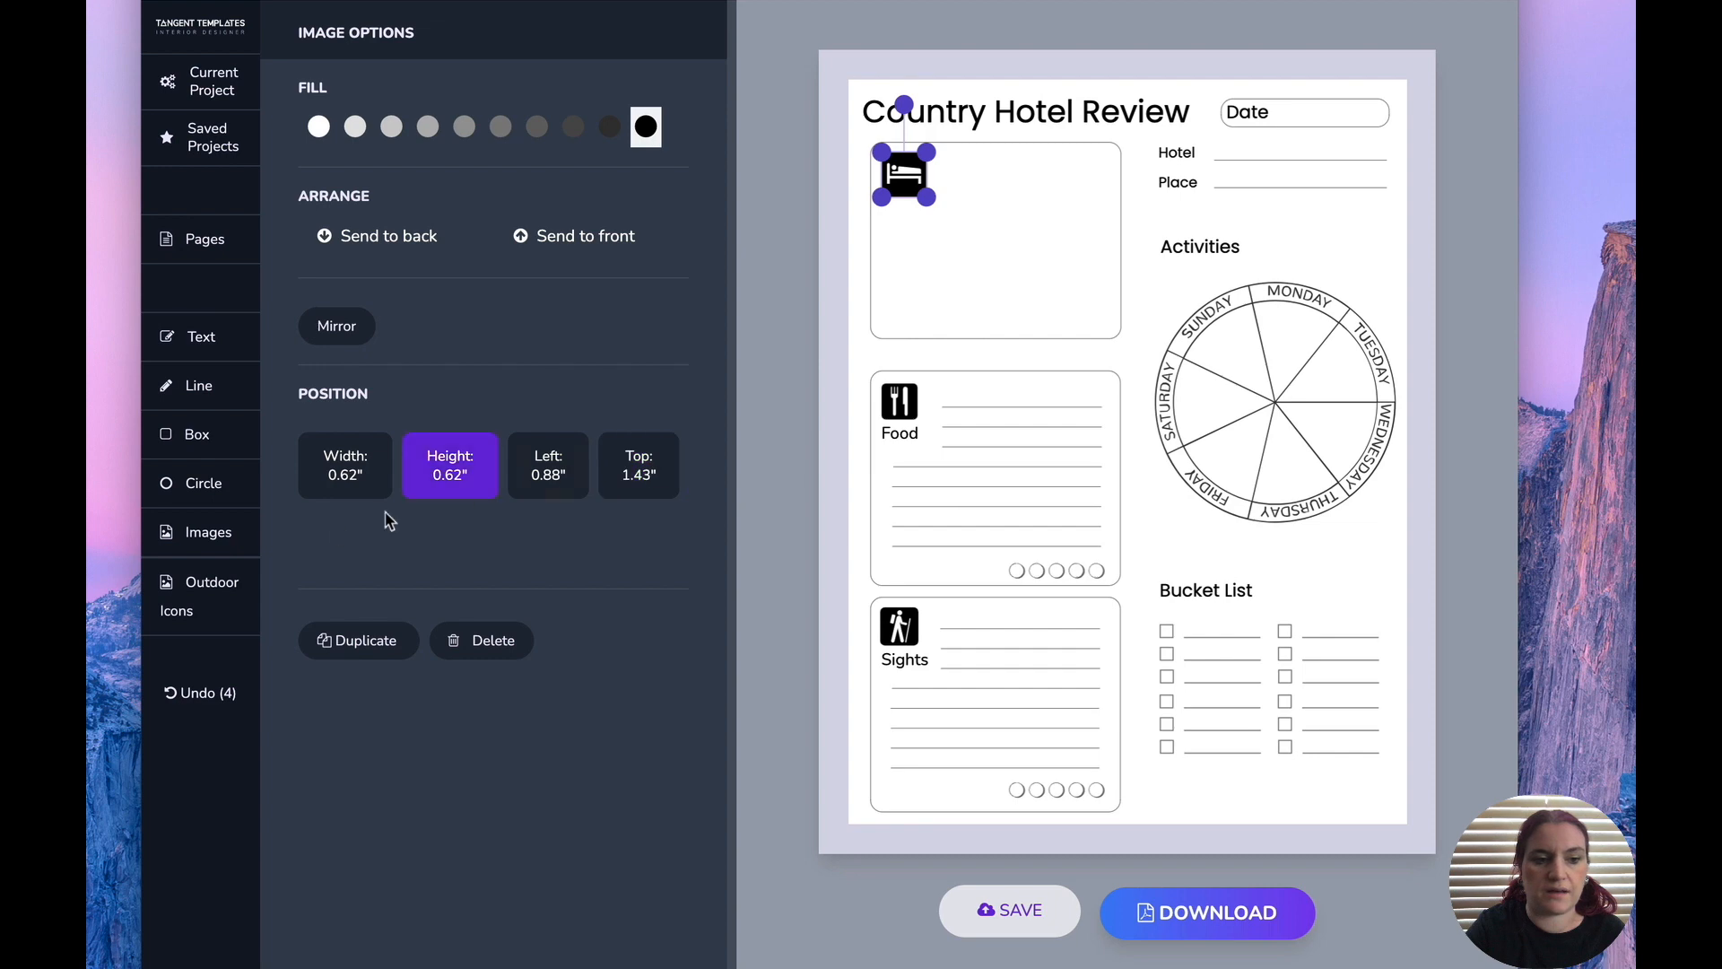
Fill a box about 2.25 by 2.16 inches beside the bed icon with college-ruled lines and delete the topmost line.
left_click(215, 458)
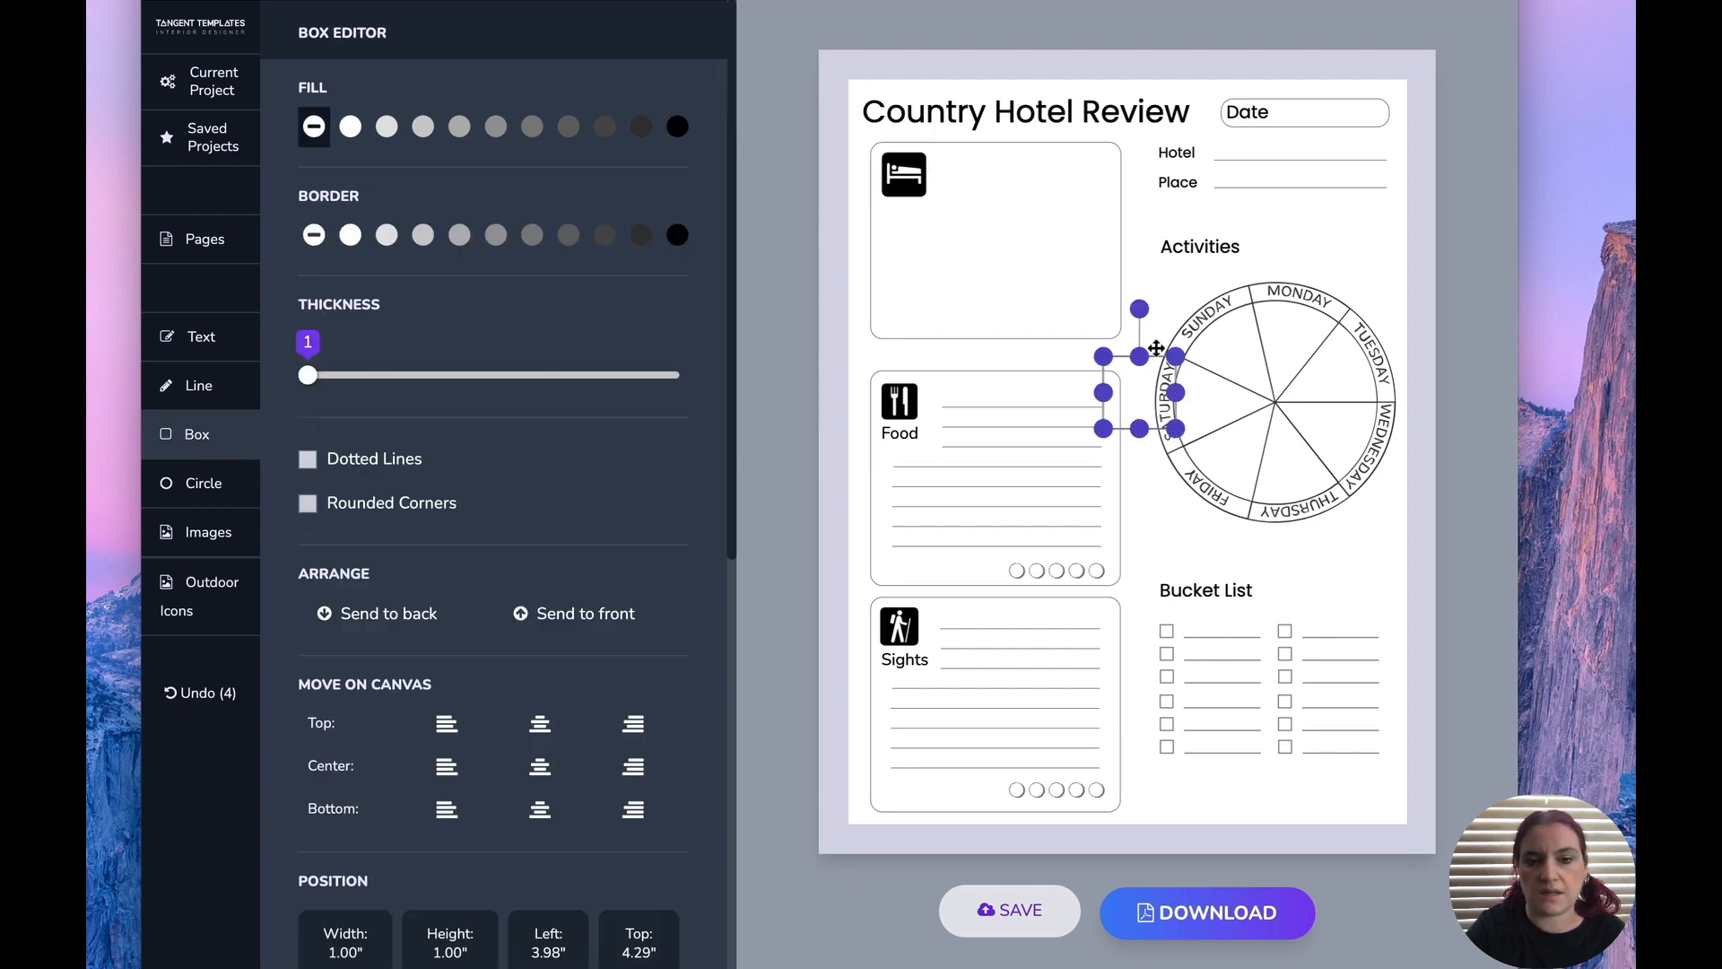
left_click_drag(1135, 381, 1131, 298)
left_click_drag(1029, 315, 1024, 309)
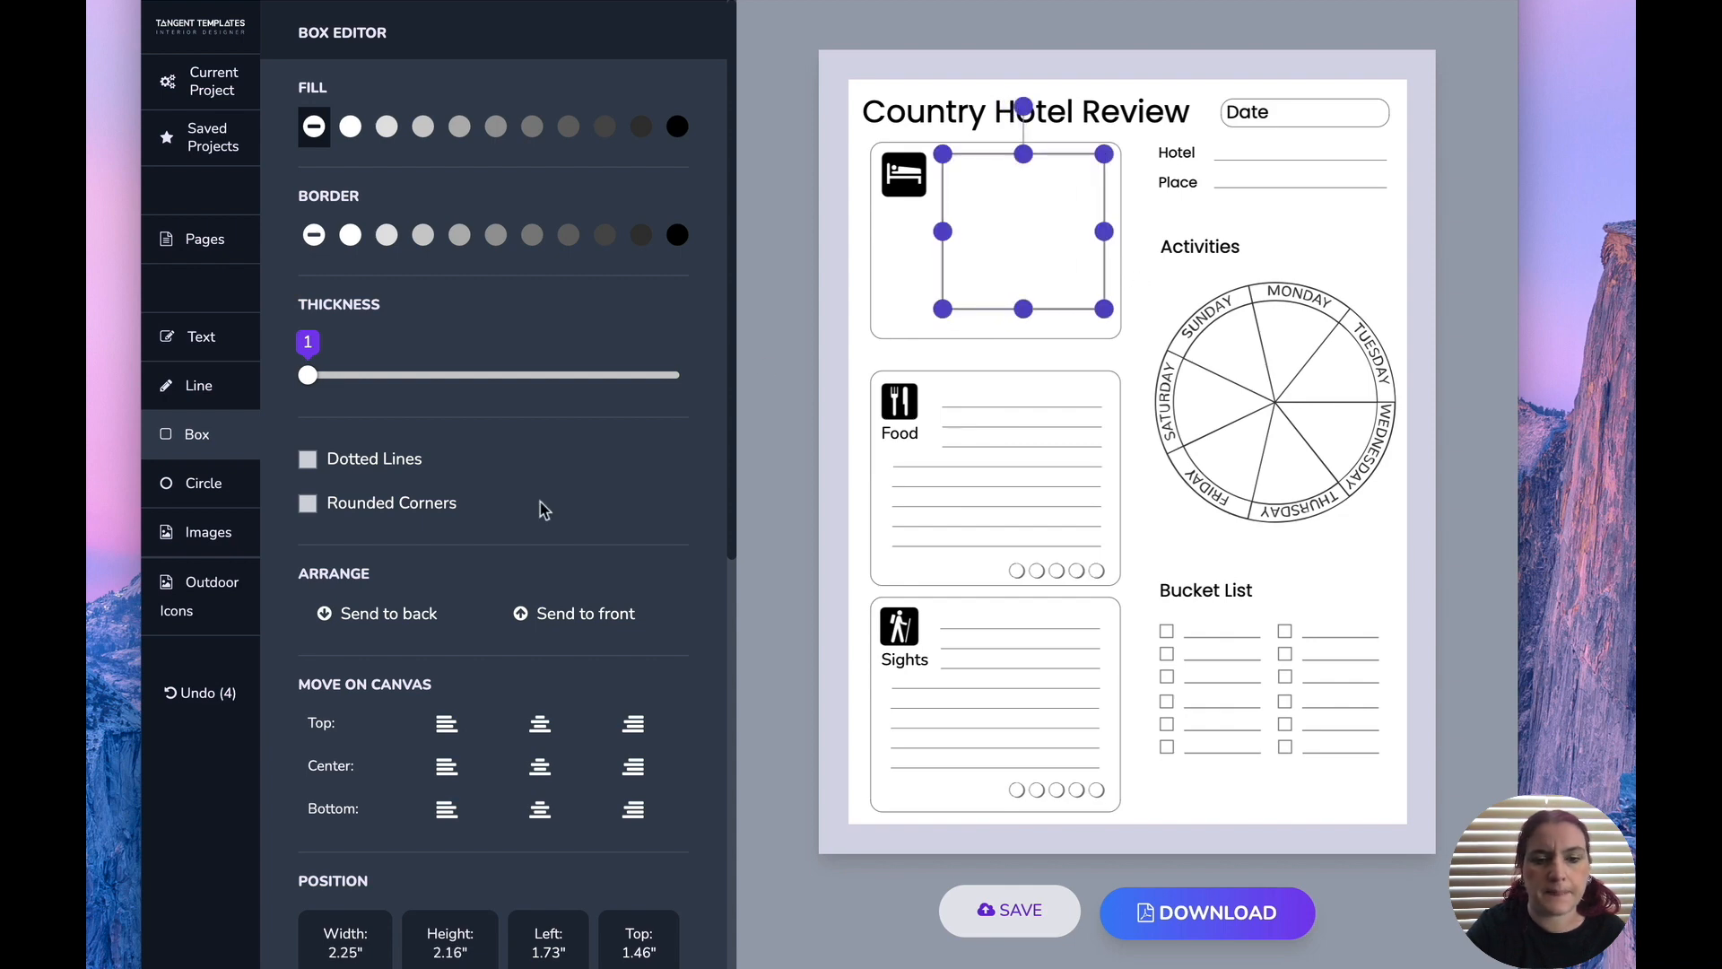
scroll(410, 585, "down", 10)
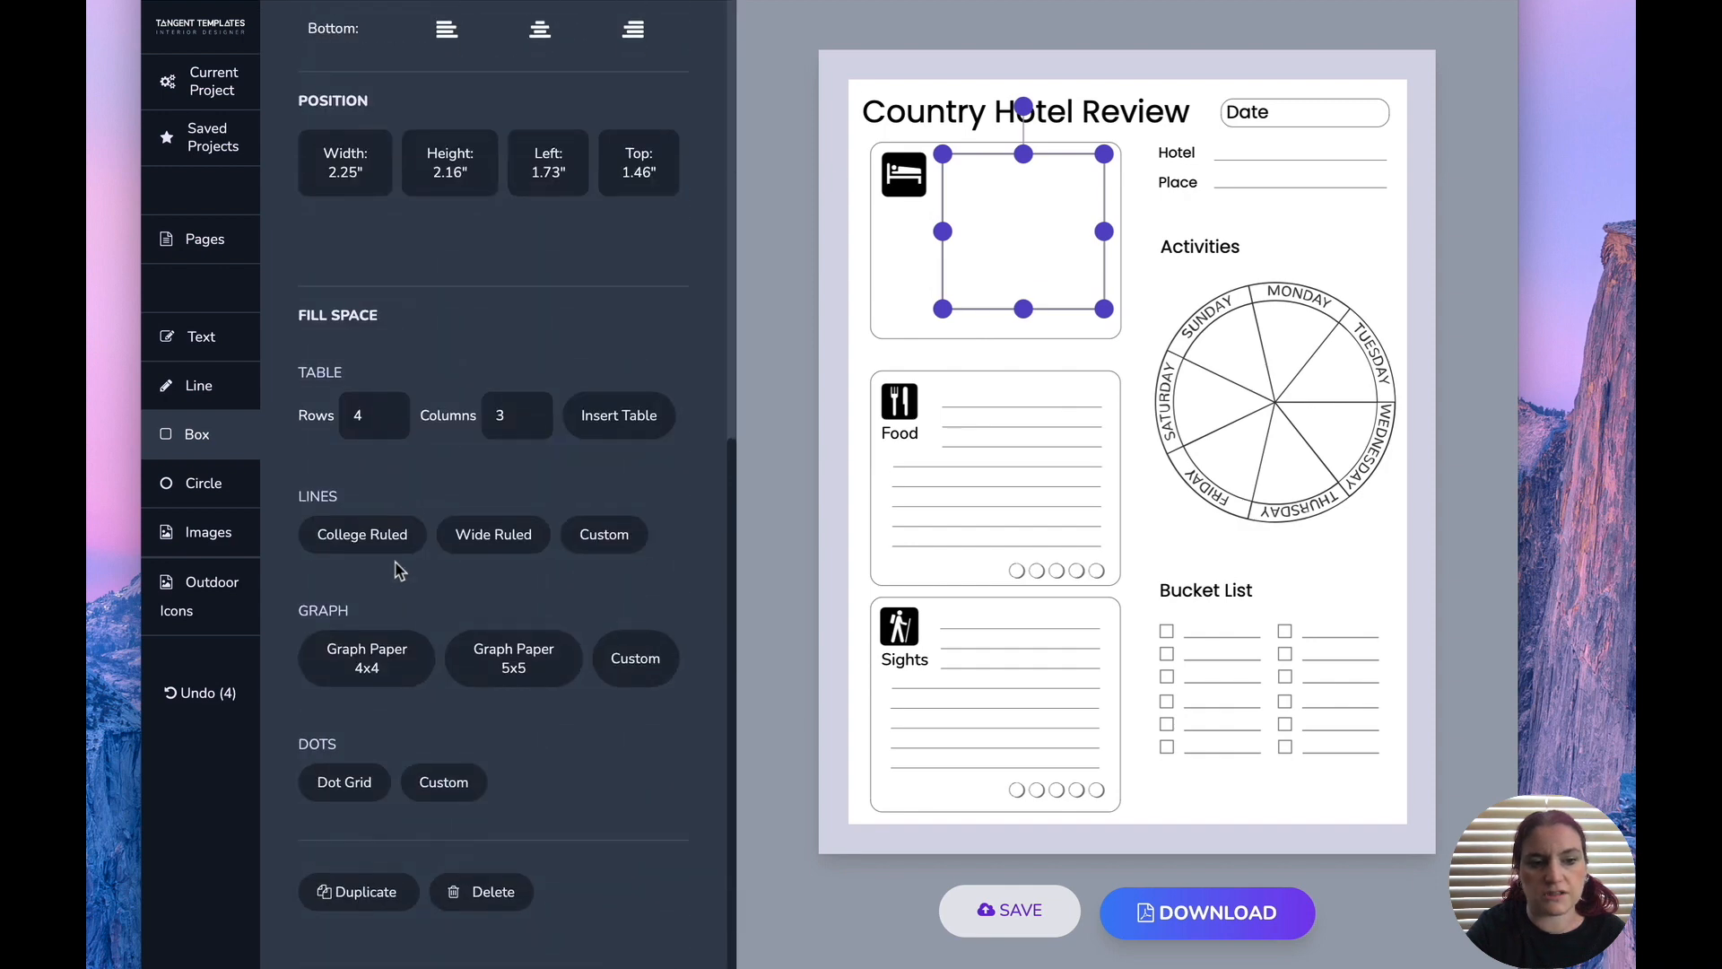
left_click(356, 544)
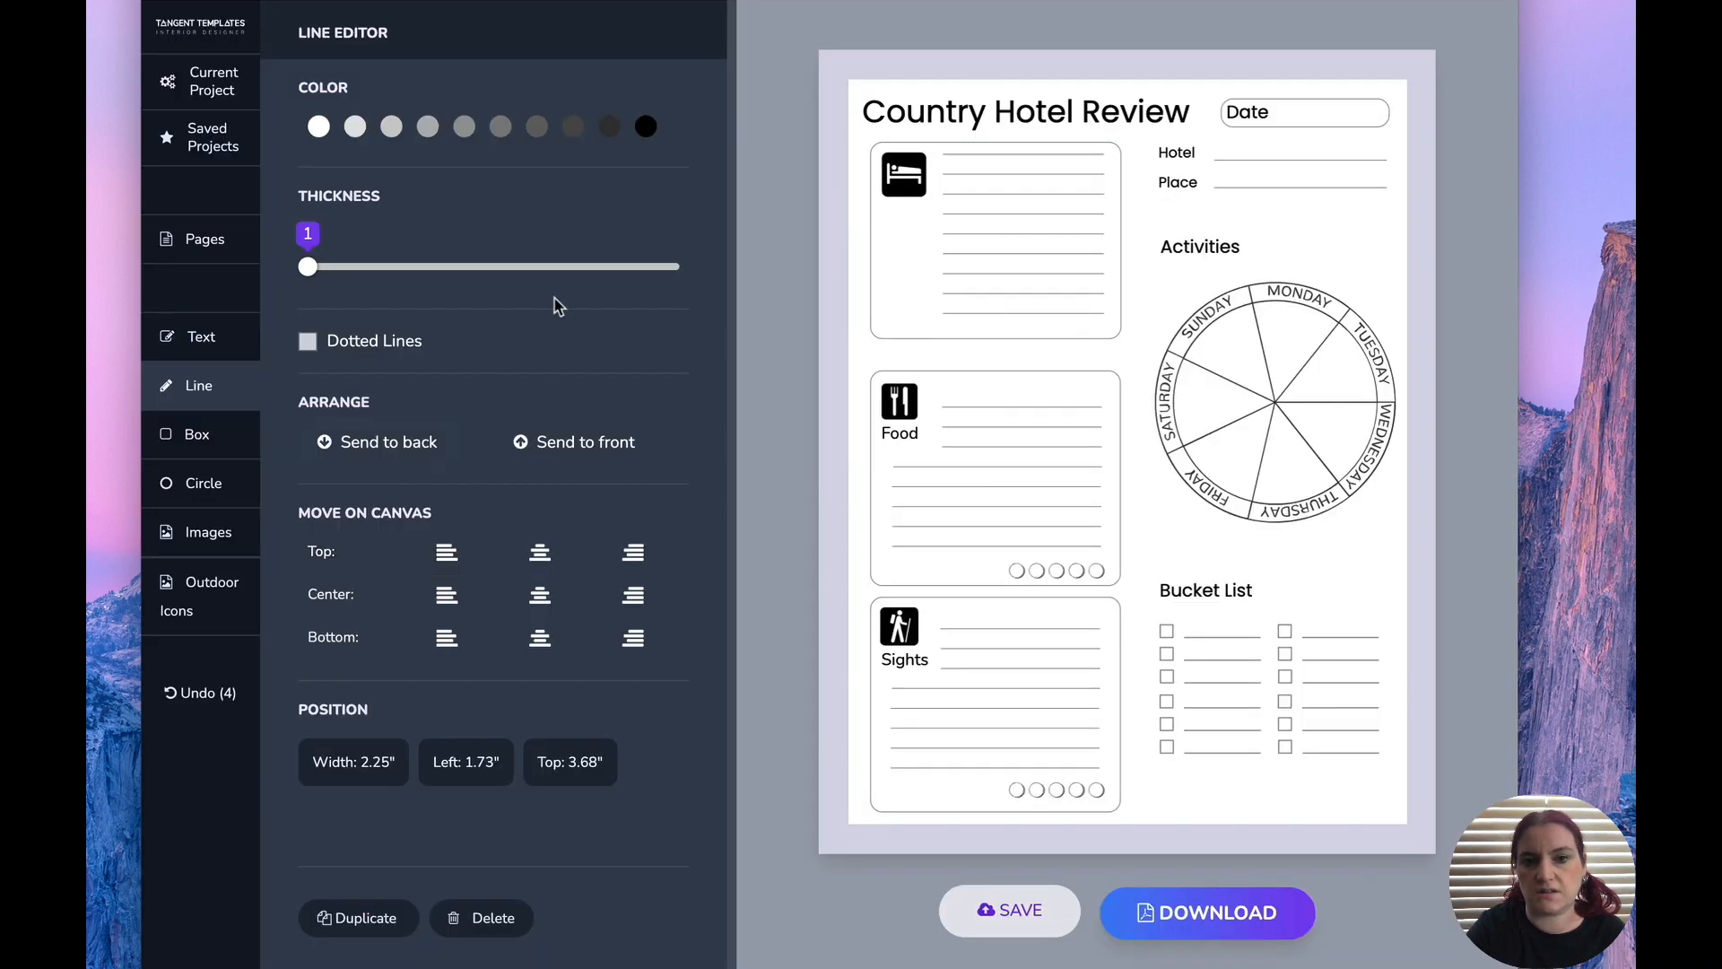
left_click(1005, 154)
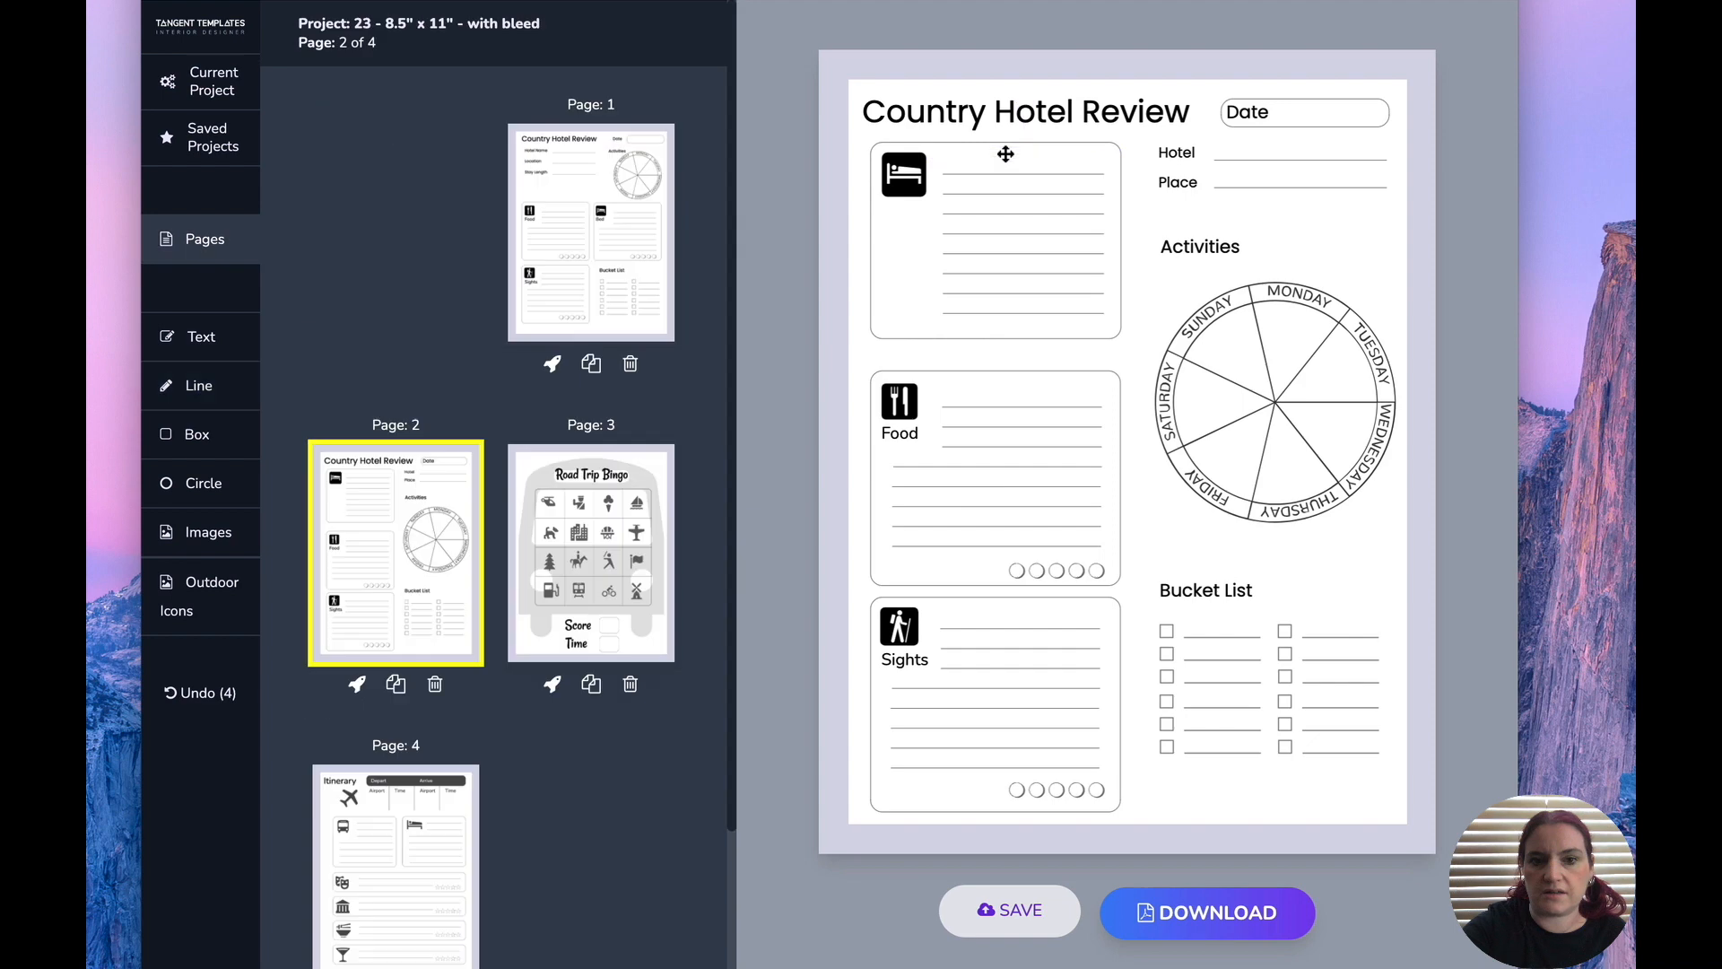
Extend the six lowest lines in the bed box leftward to run beneath the icon, and delete the bottom line.
left_click_drag(1005, 154, 992, 313)
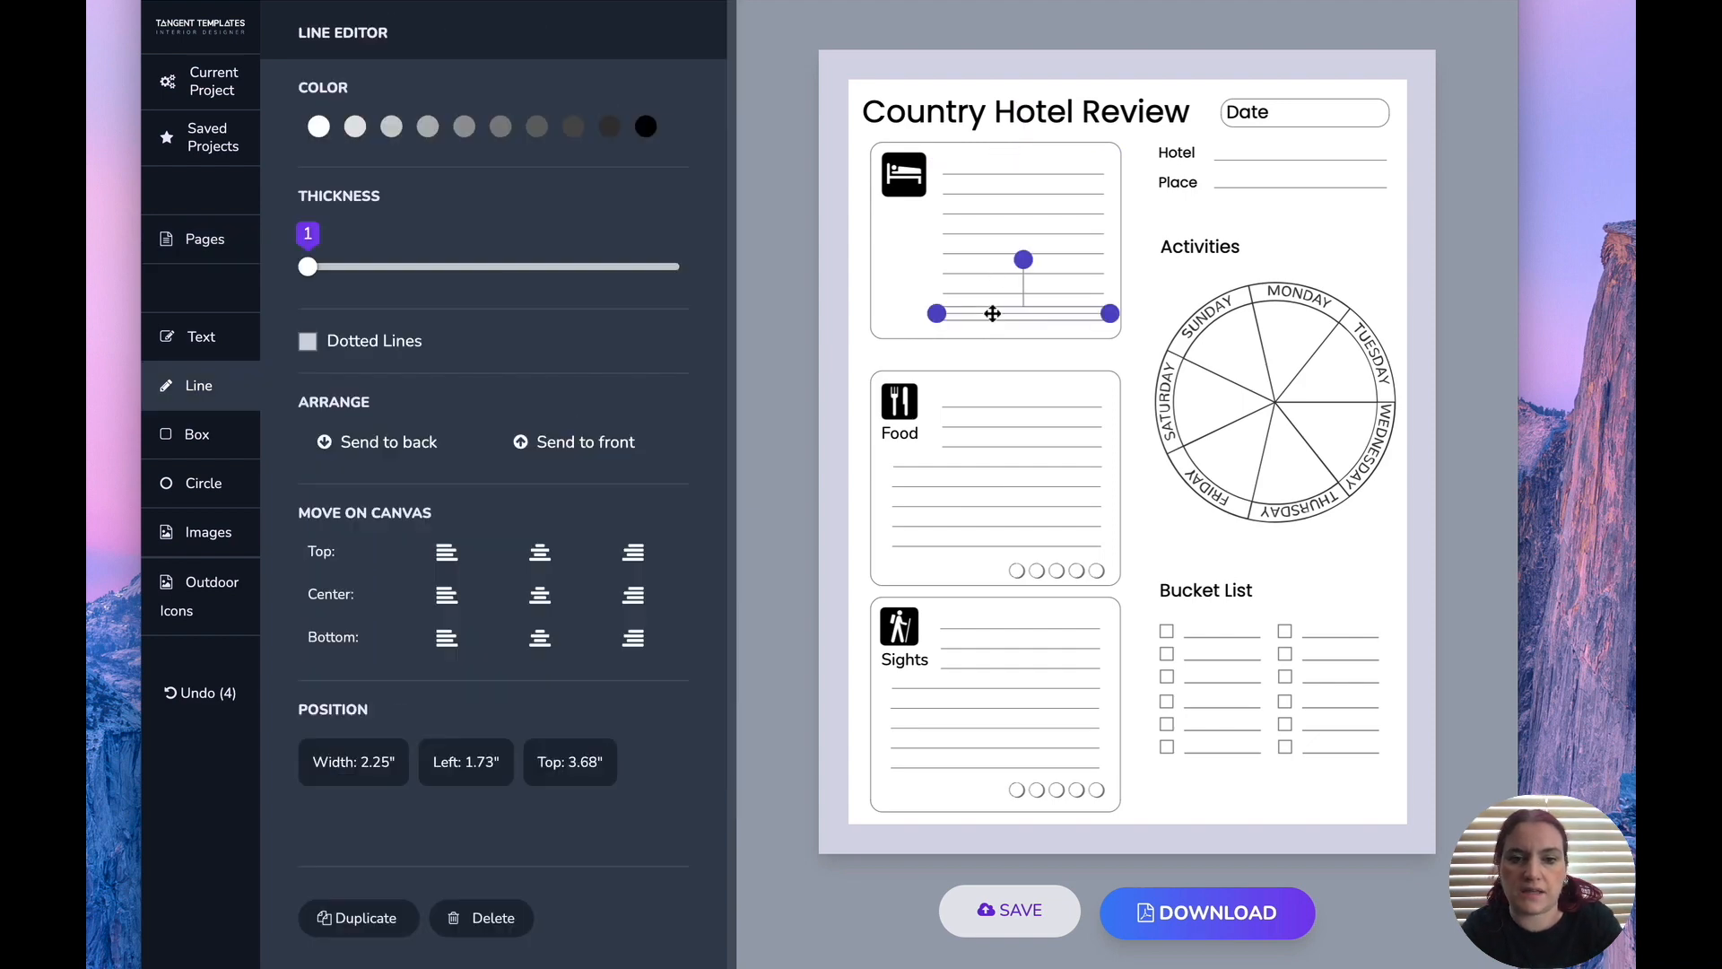
left_click(988, 294, "shift")
left_click(984, 273, "shift")
left_click(981, 254, "shift")
left_click(972, 234, "shift")
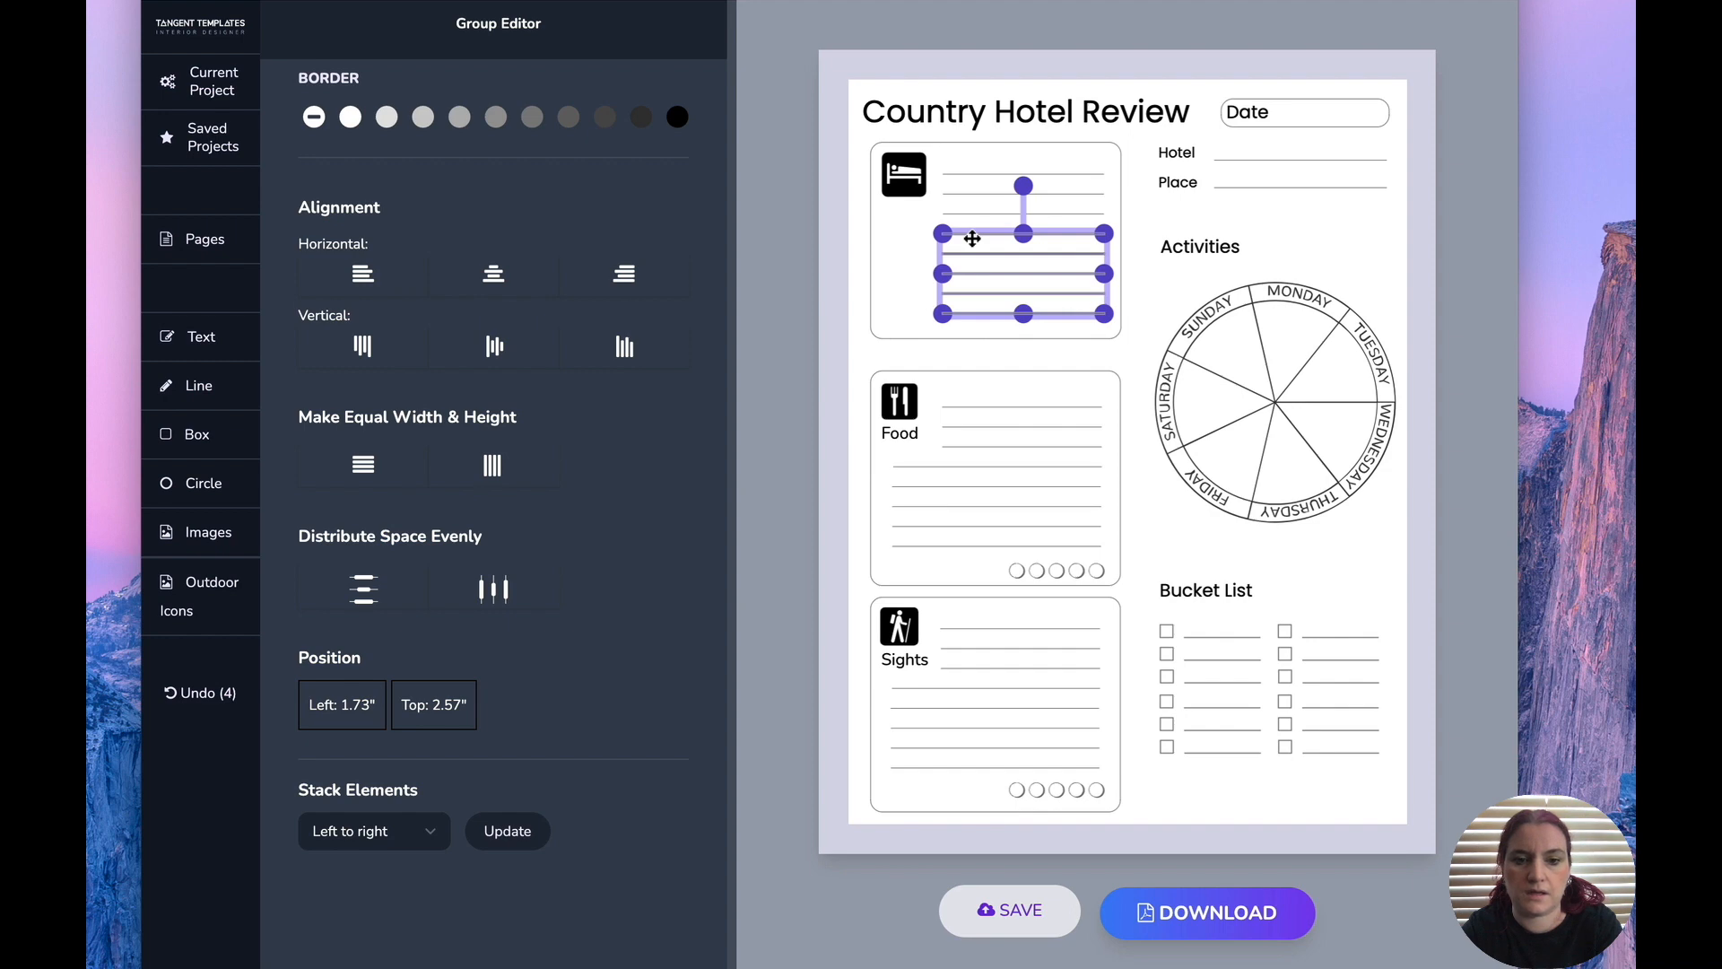
left_click(971, 214, "shift")
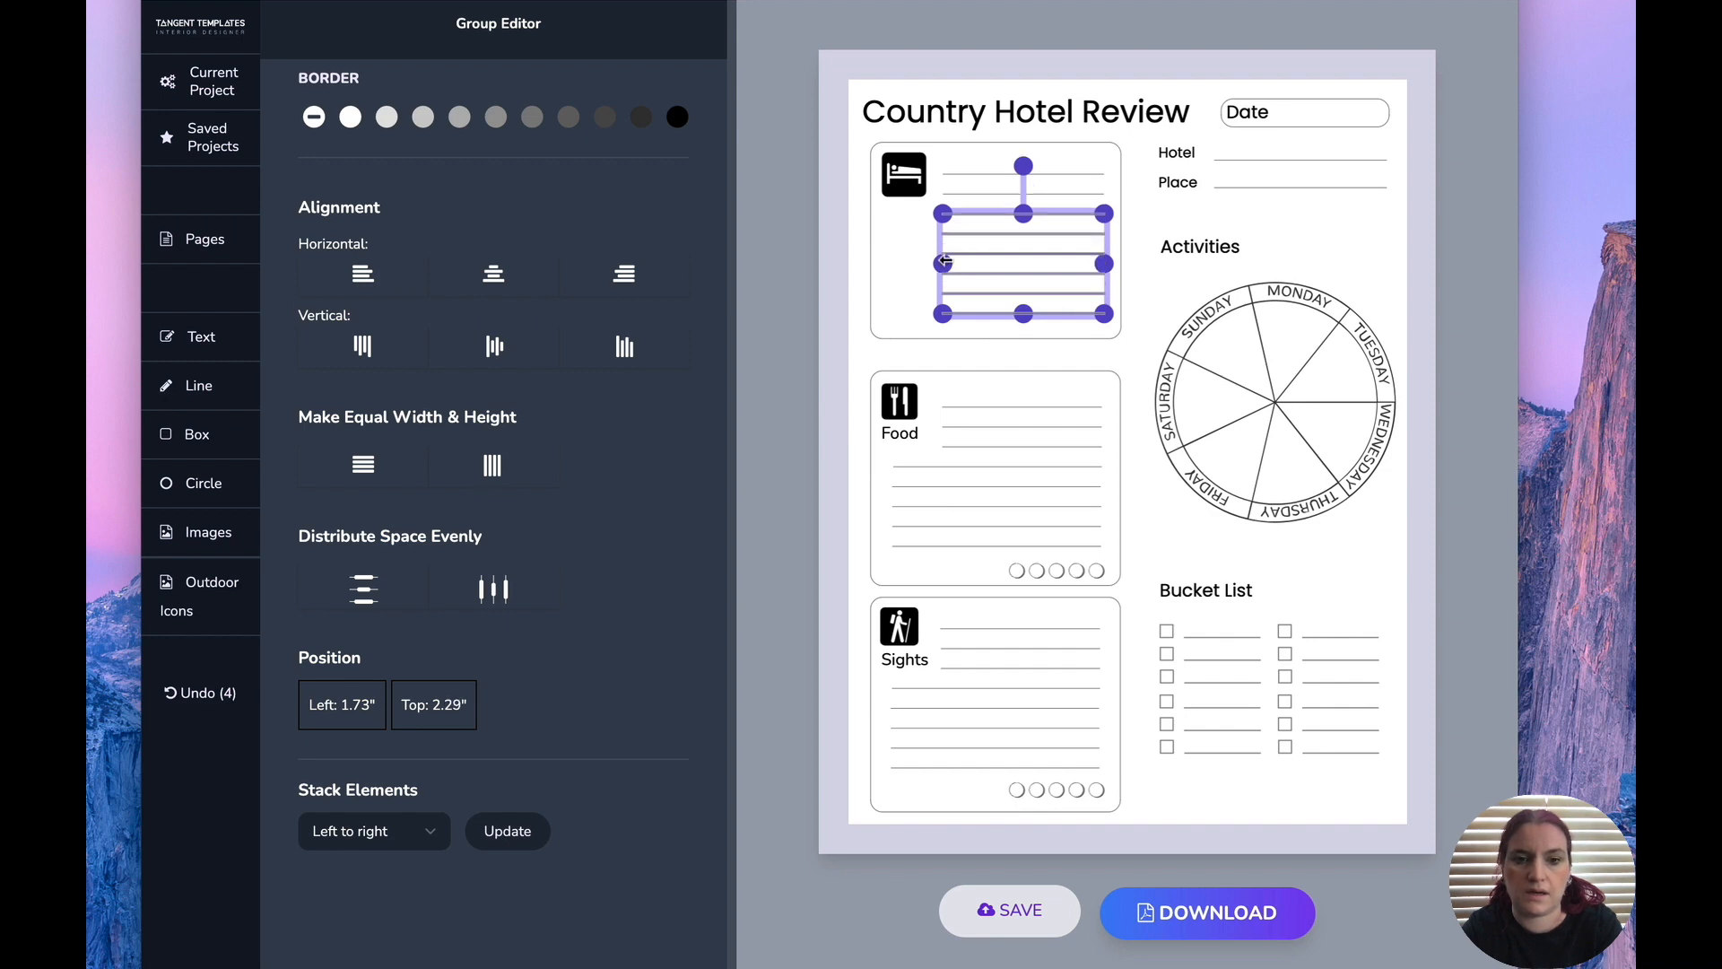
left_click_drag(942, 263, 888, 262)
left_click(1142, 289)
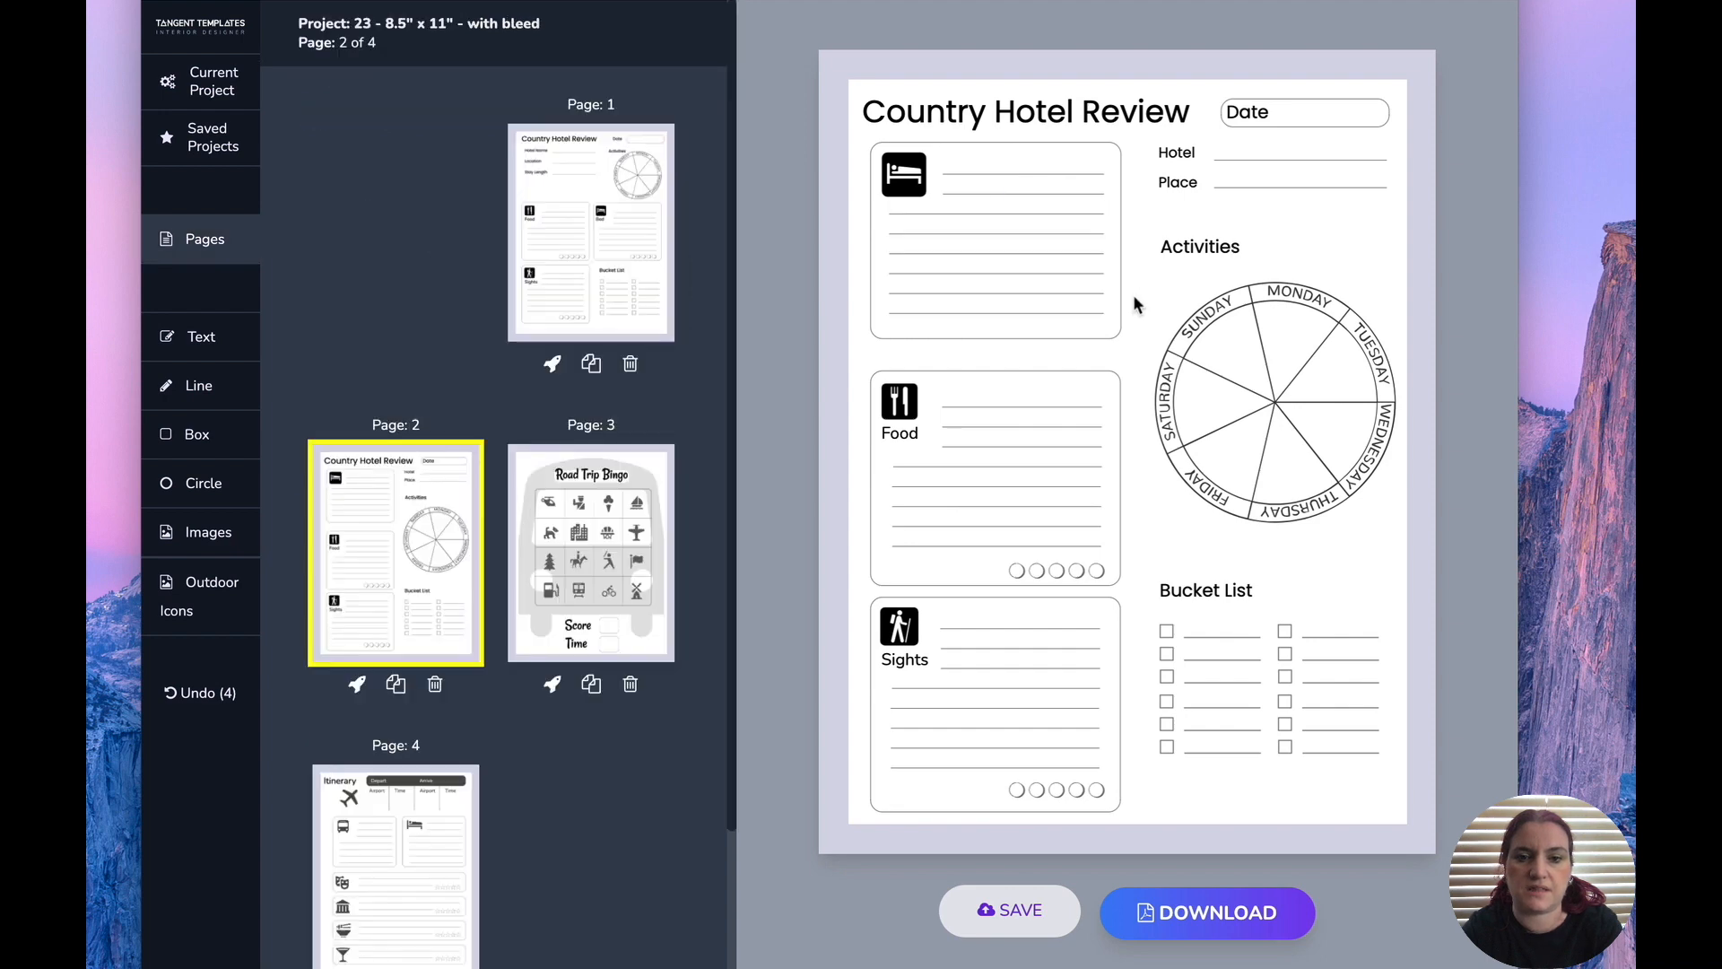
left_click(1060, 320)
left_click(1060, 320)
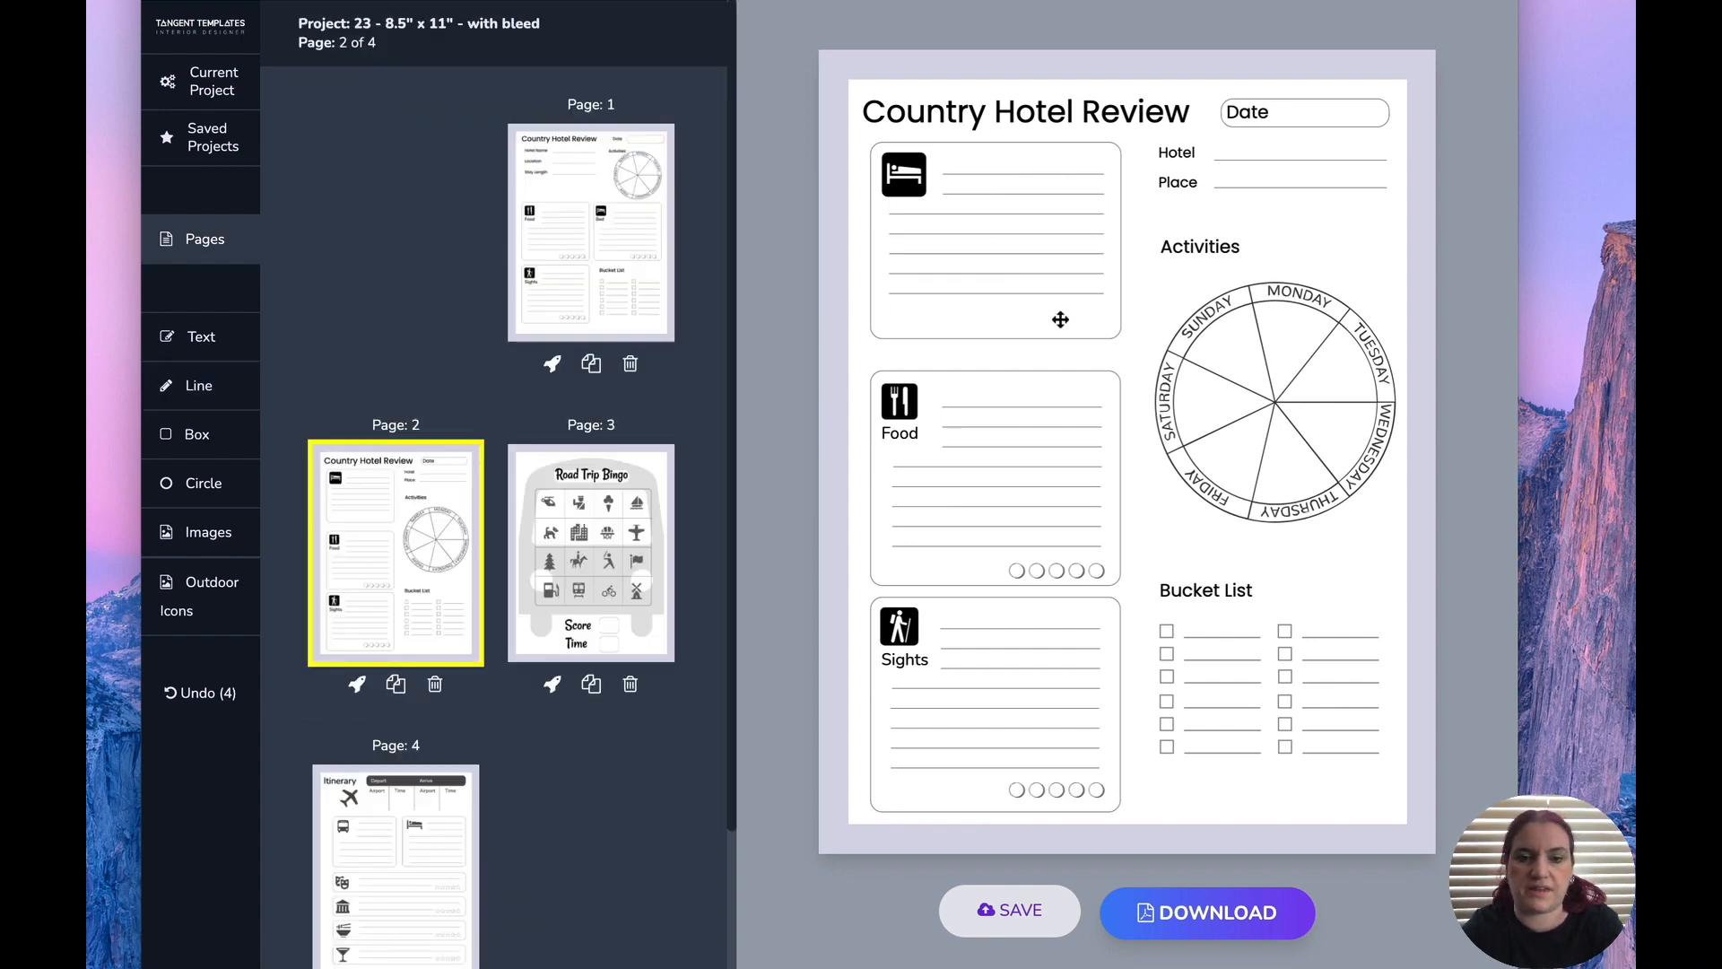
Copy the Food section's rating circles into the bed box's lower-right corner, aligned with the original horizontally.
left_click(1054, 562)
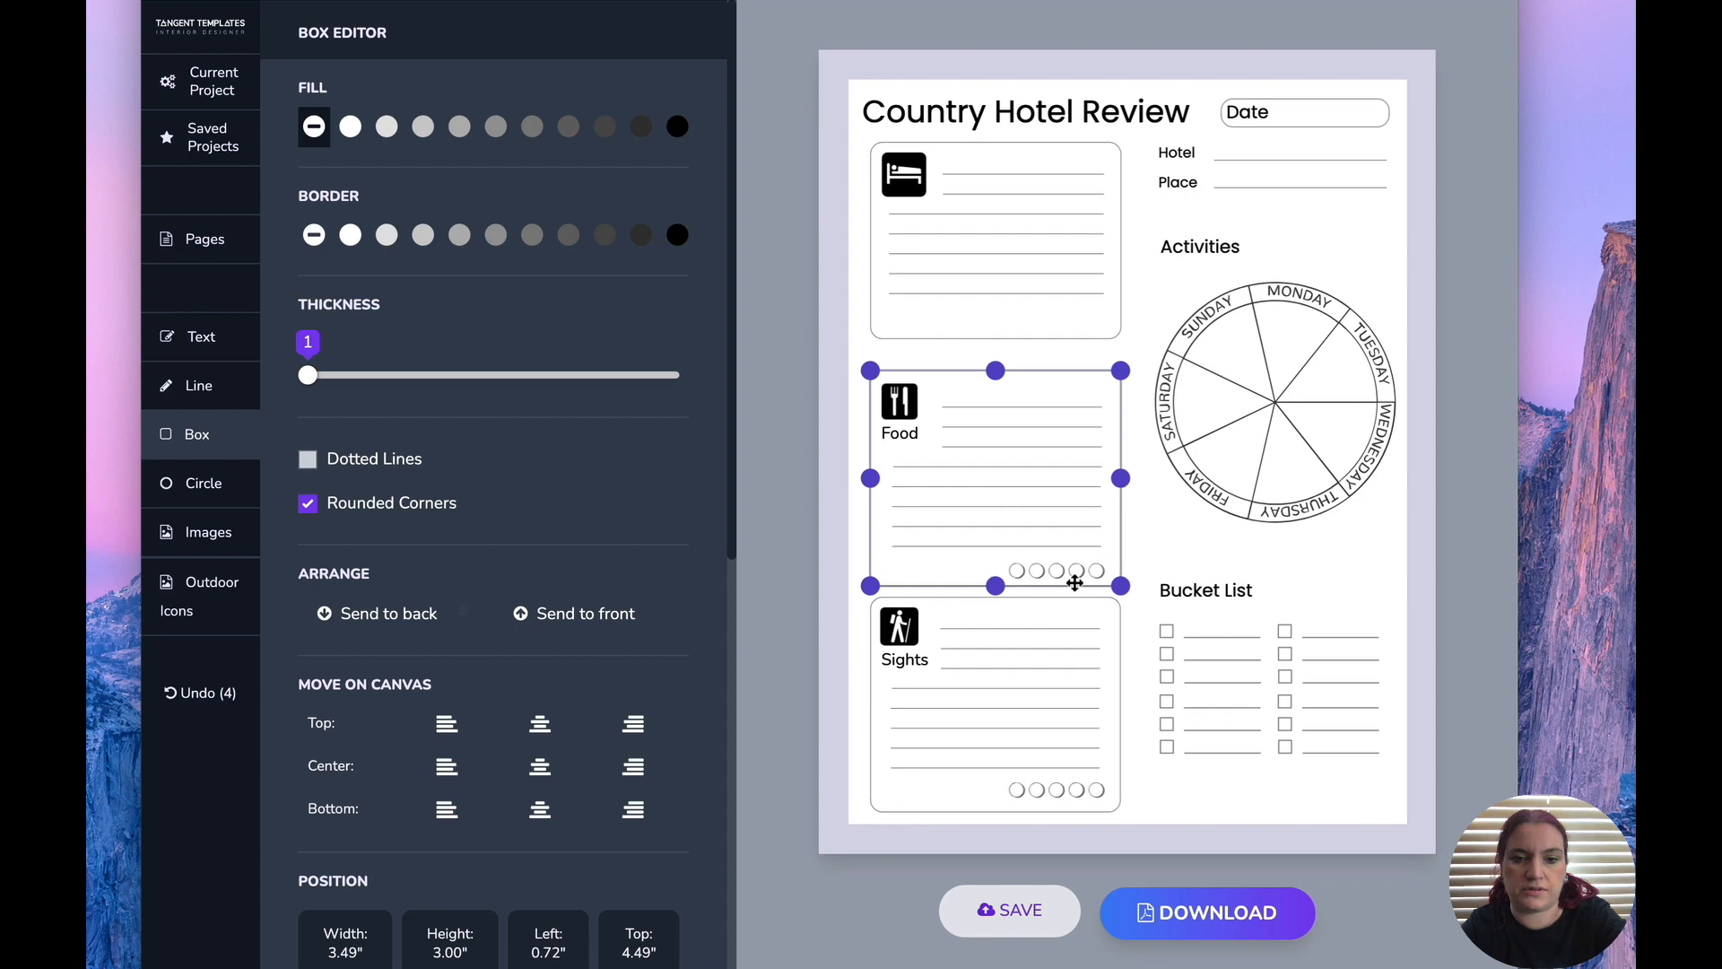
left_click(1065, 568)
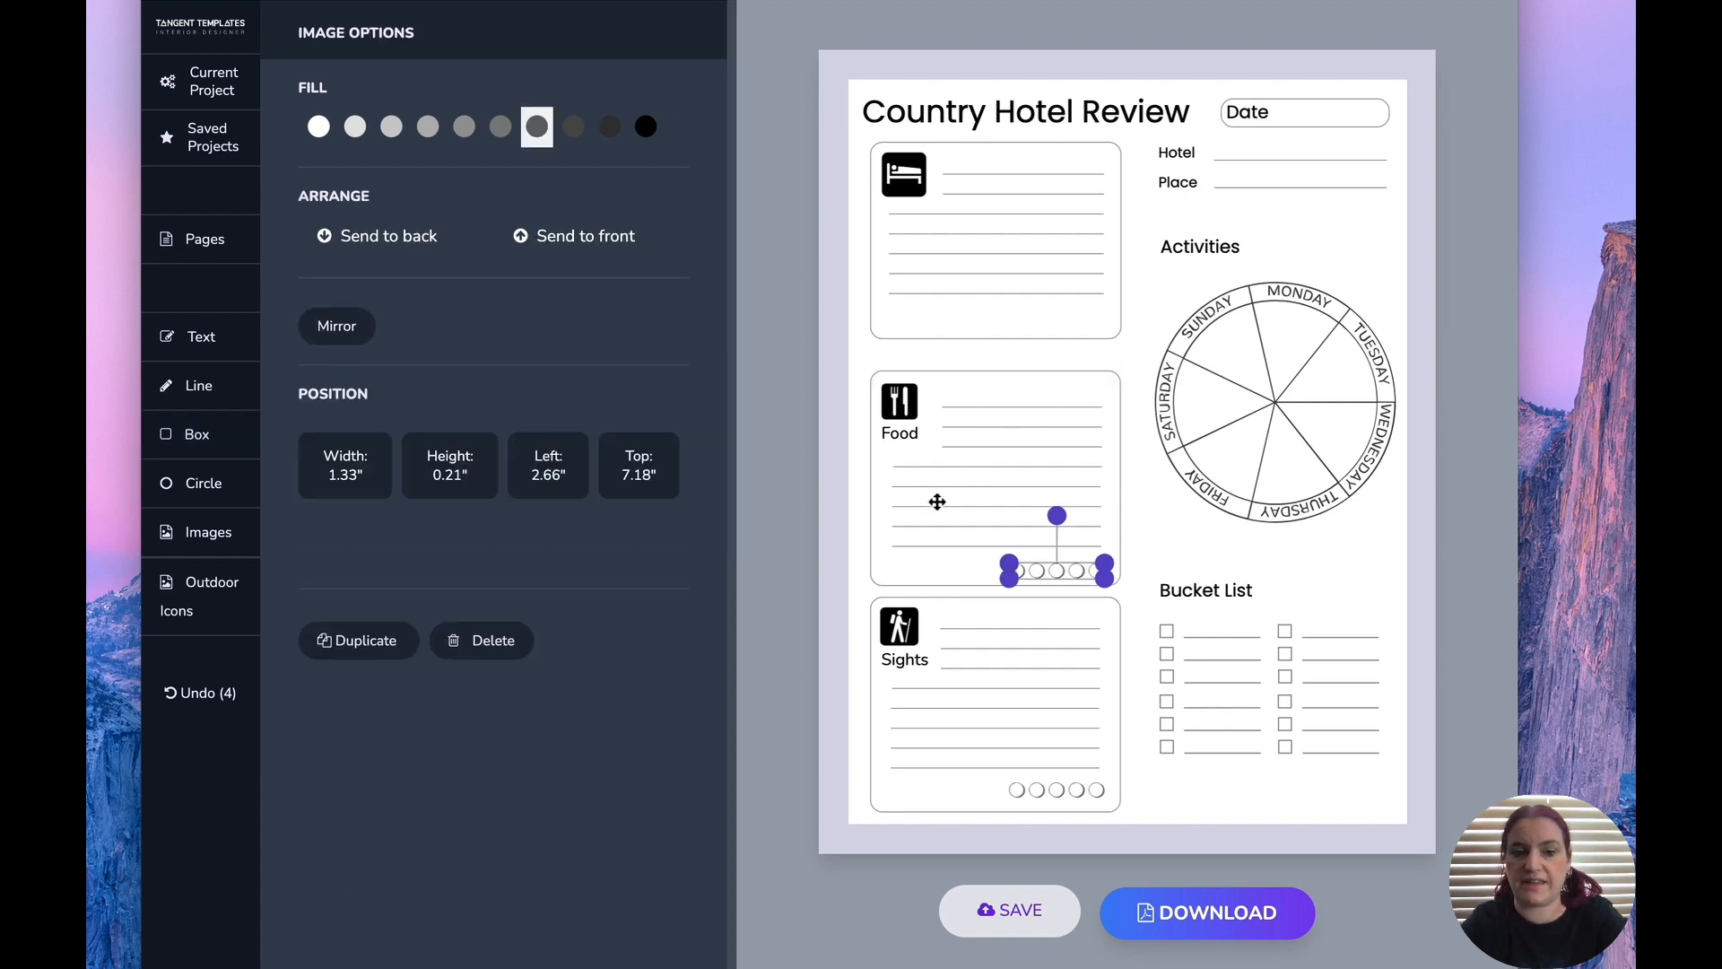
left_click(909, 563)
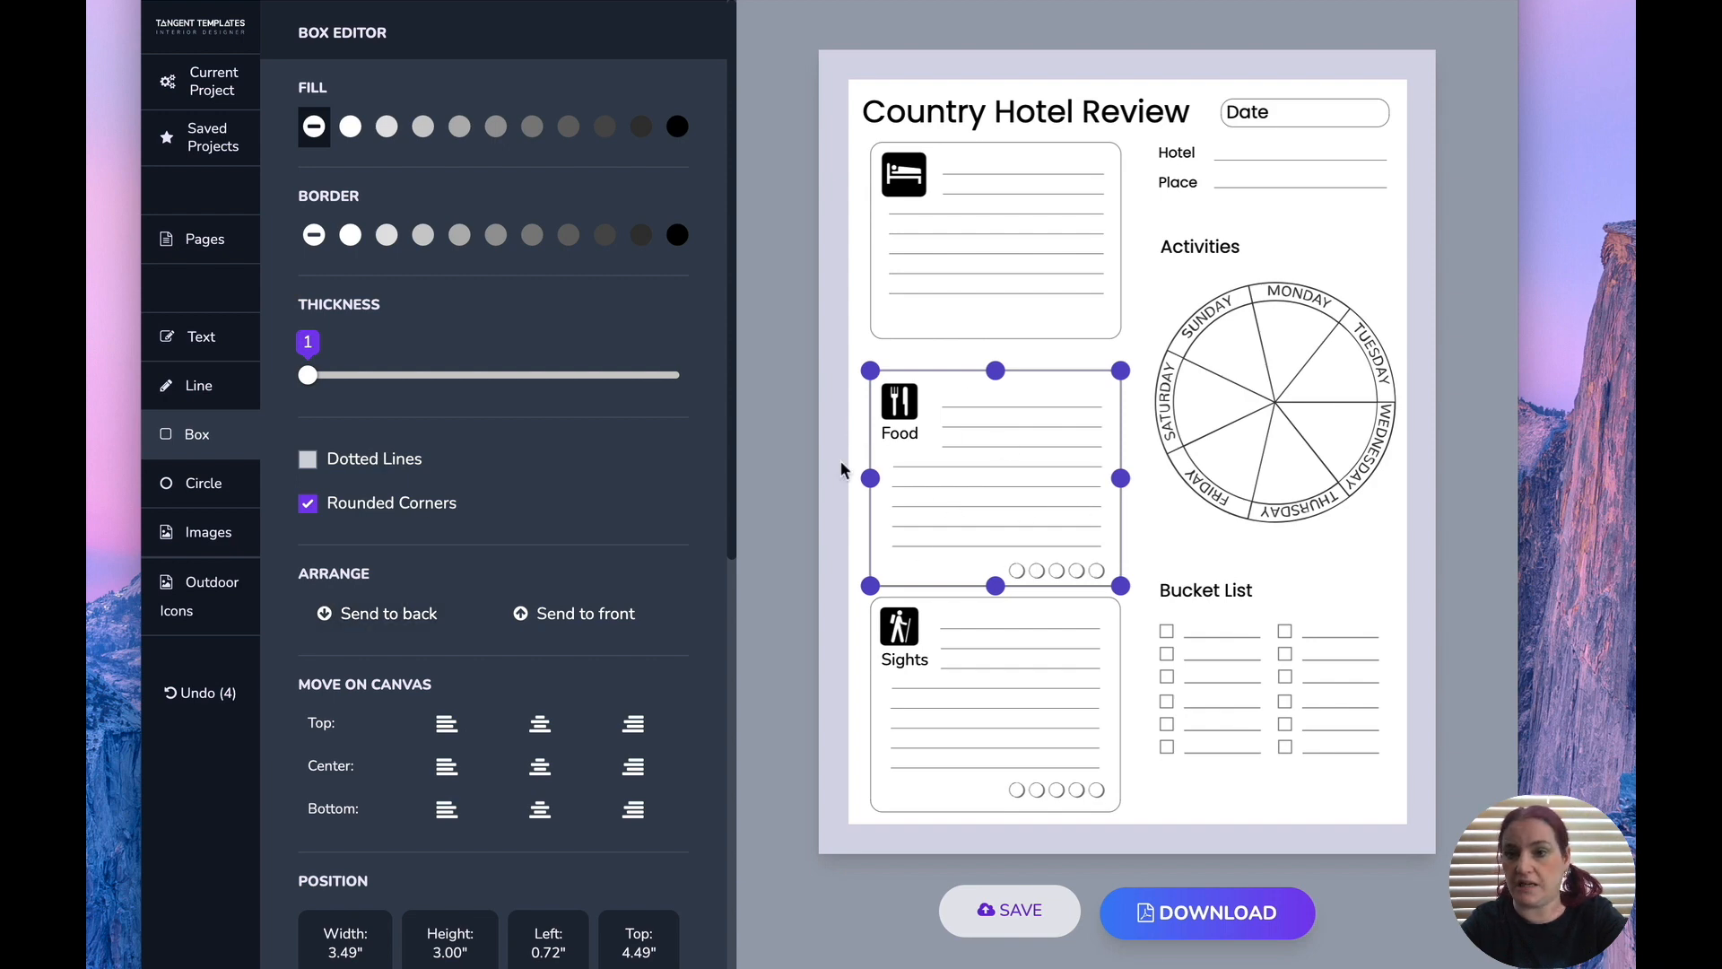
left_click(1045, 568)
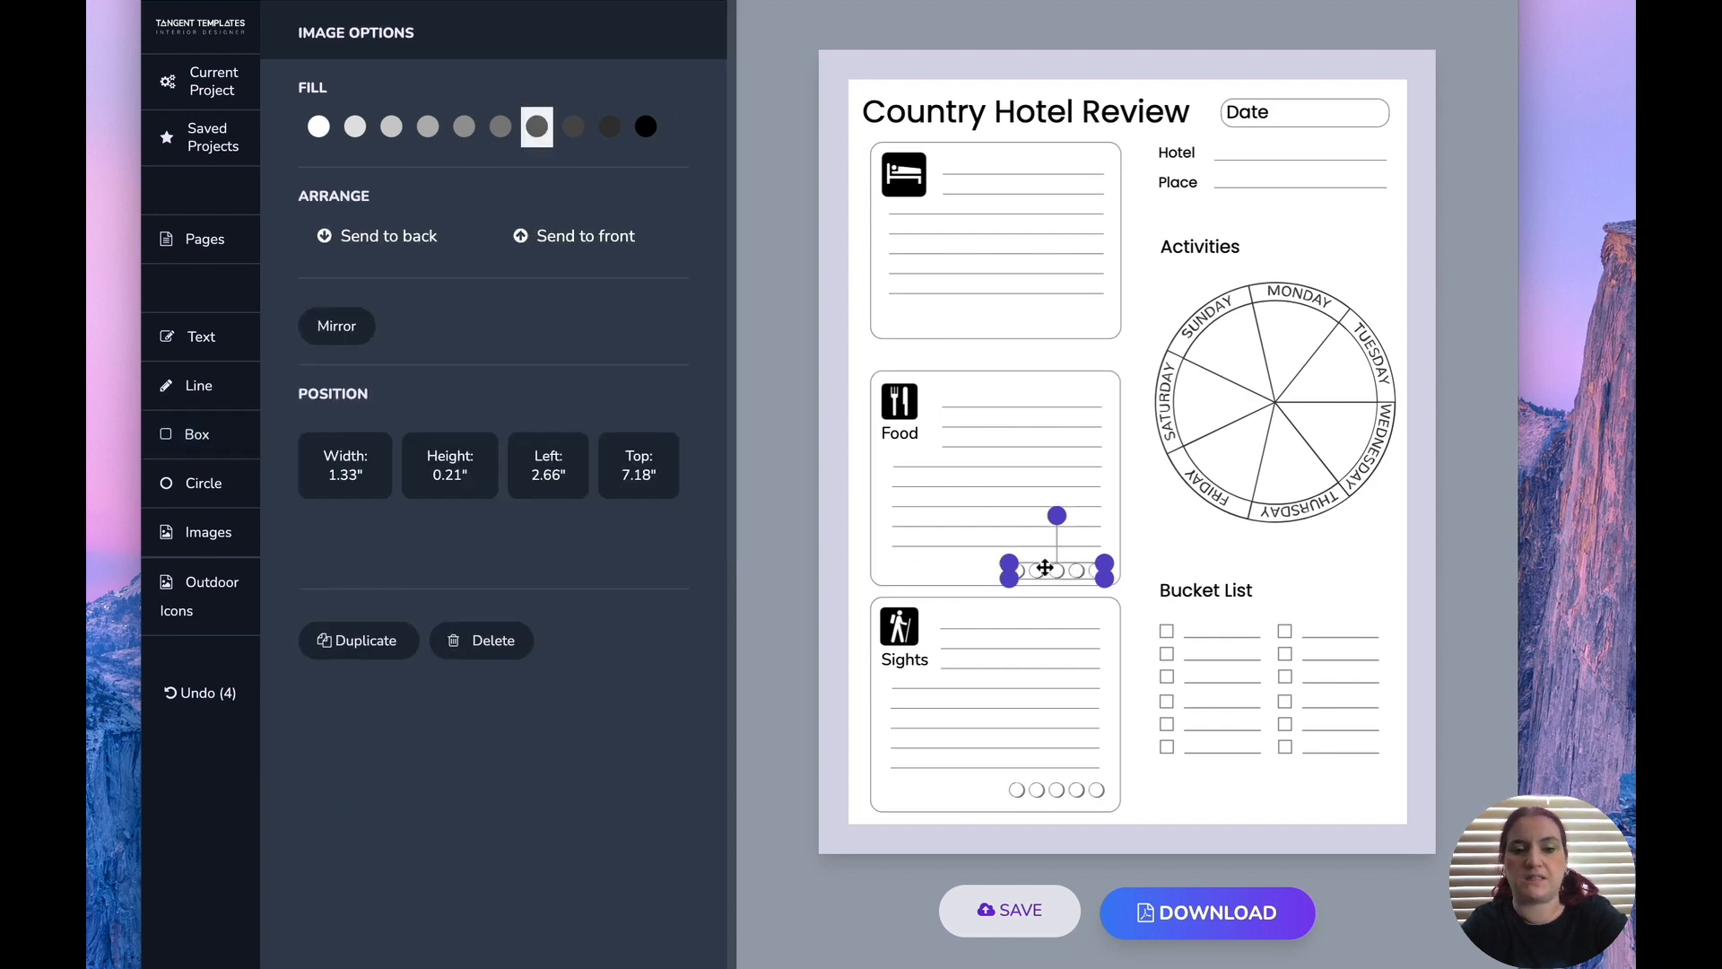
key("super+v")
left_click_drag(1082, 585, 1069, 316)
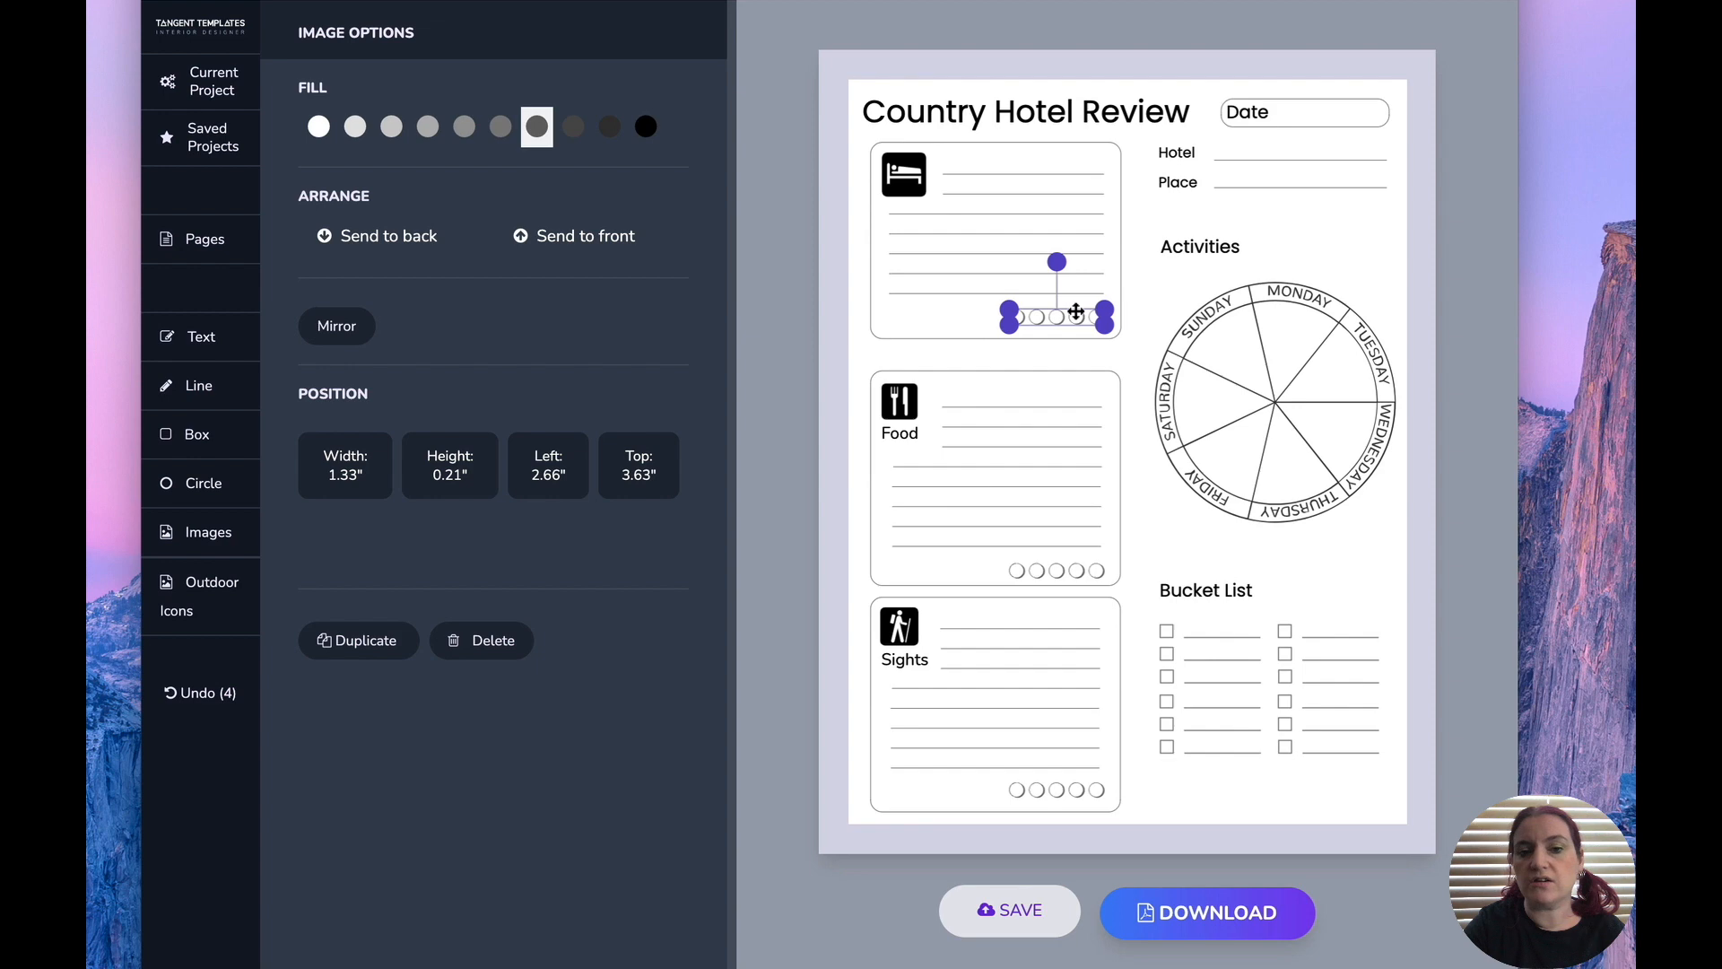
Insert the row of five hearts from the Ratings images and enlarge it beneath the Place line.
left_click(177, 547)
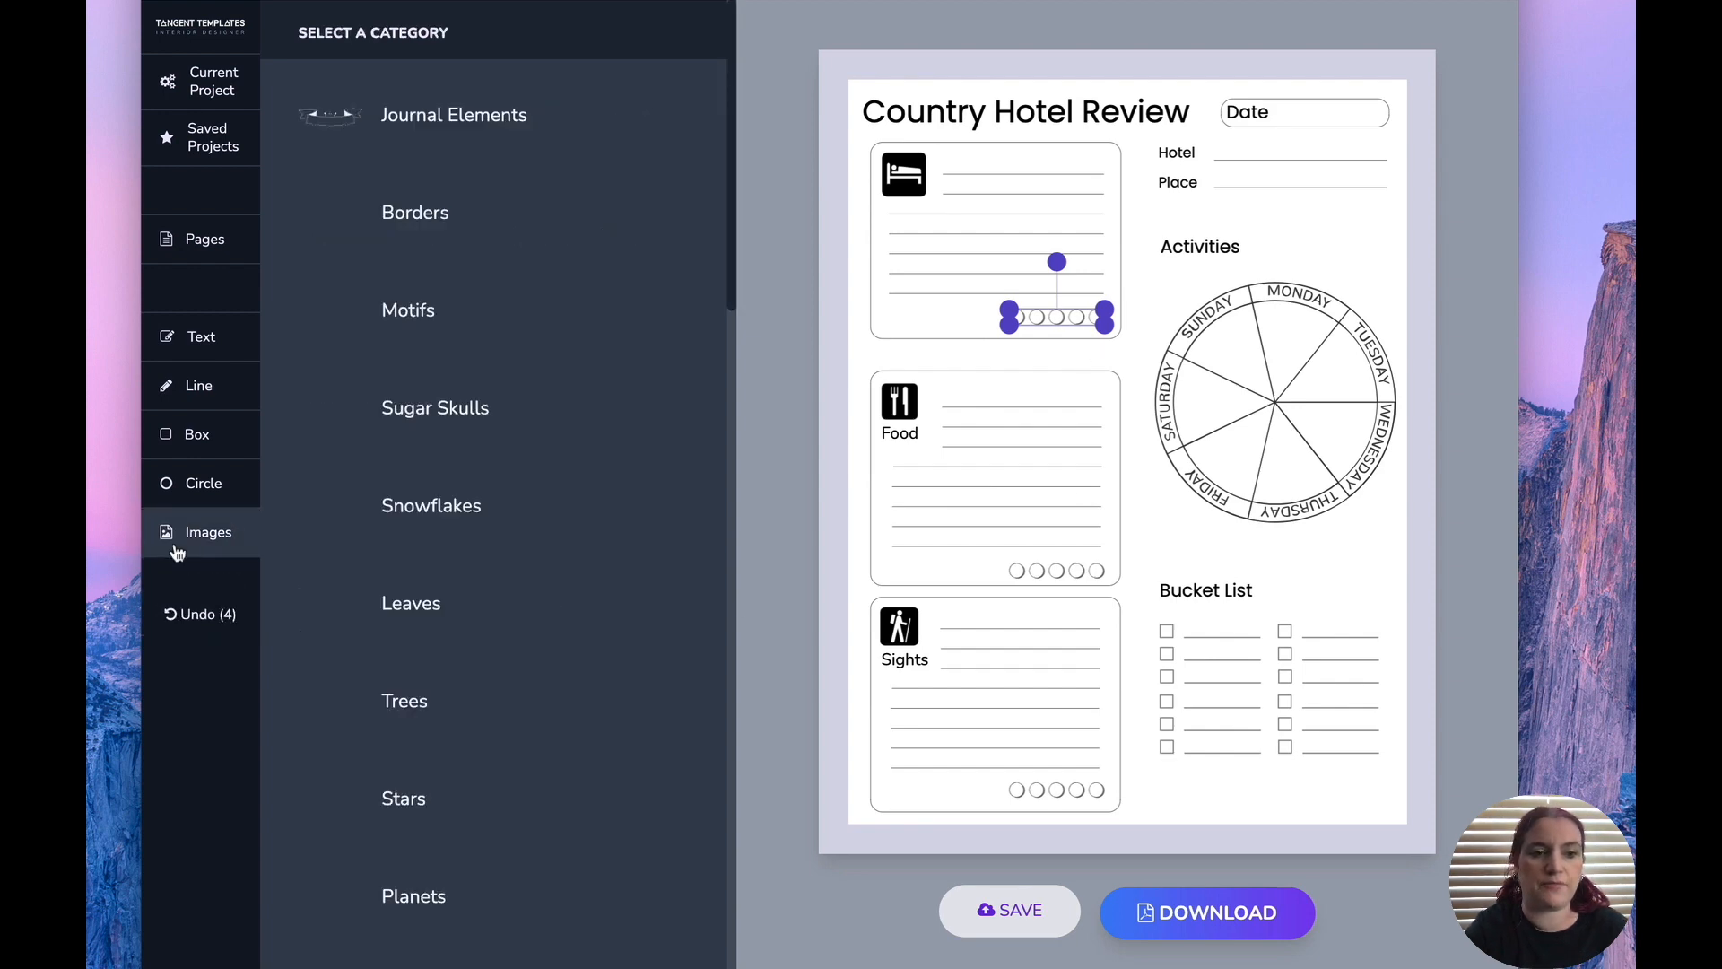
scroll(434, 280, "down", 10)
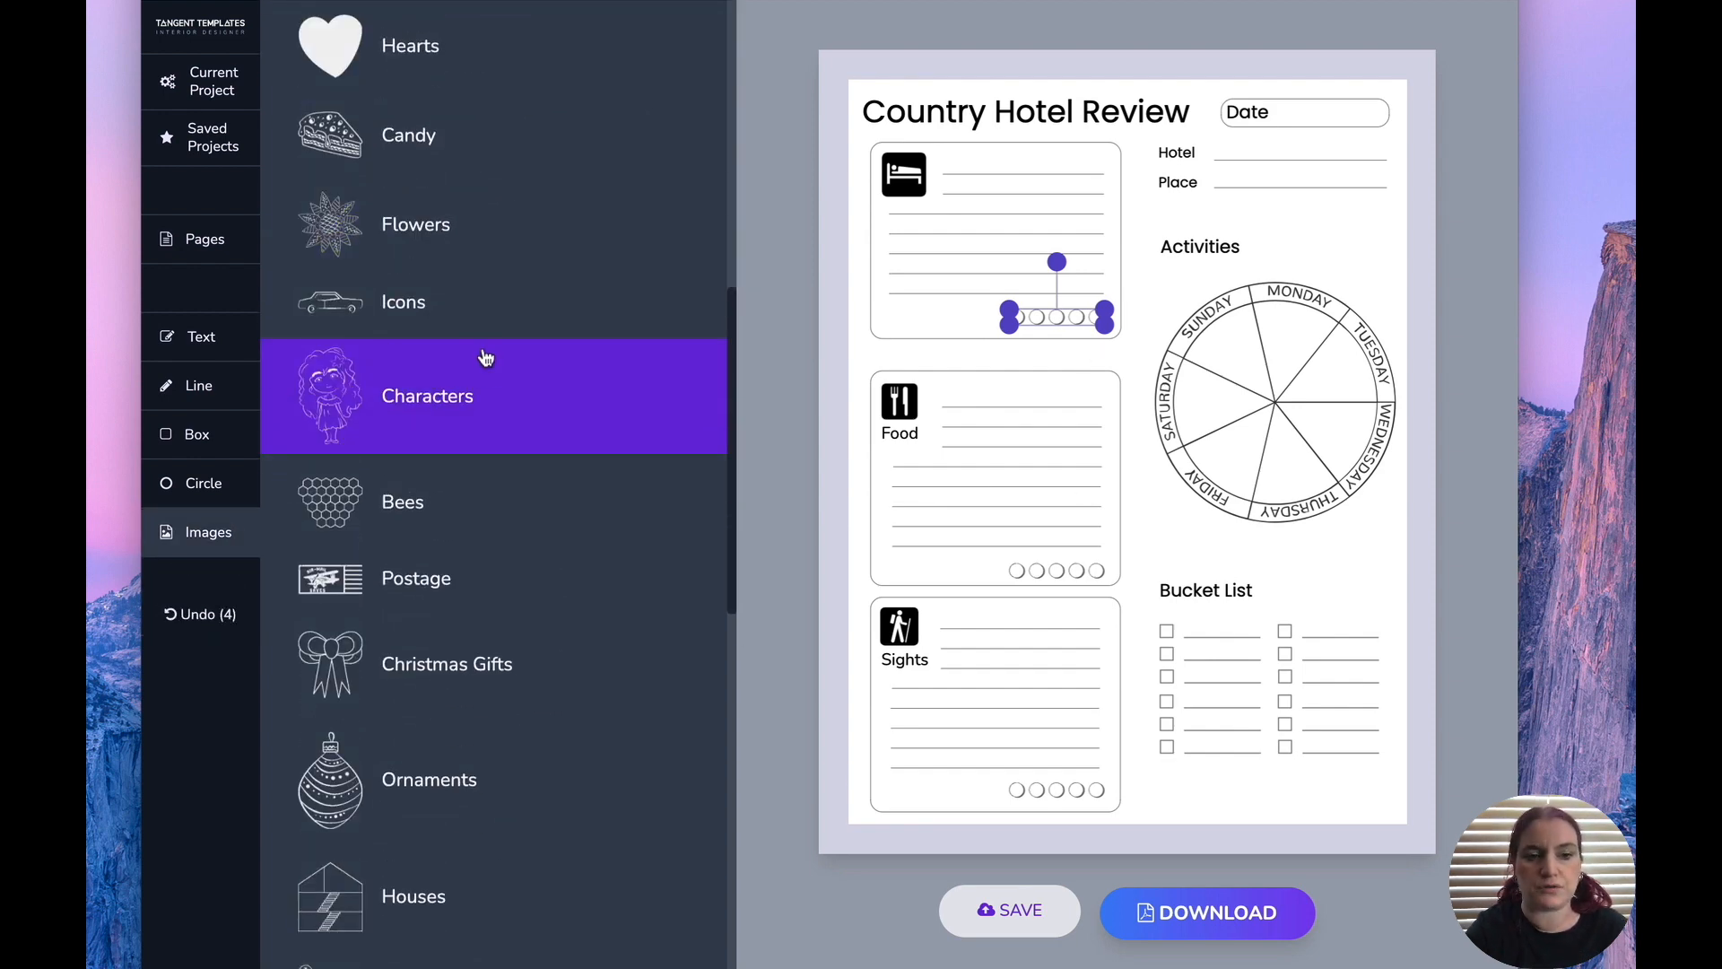
scroll(483, 357, "down", 7)
scroll(483, 355, "down", 5)
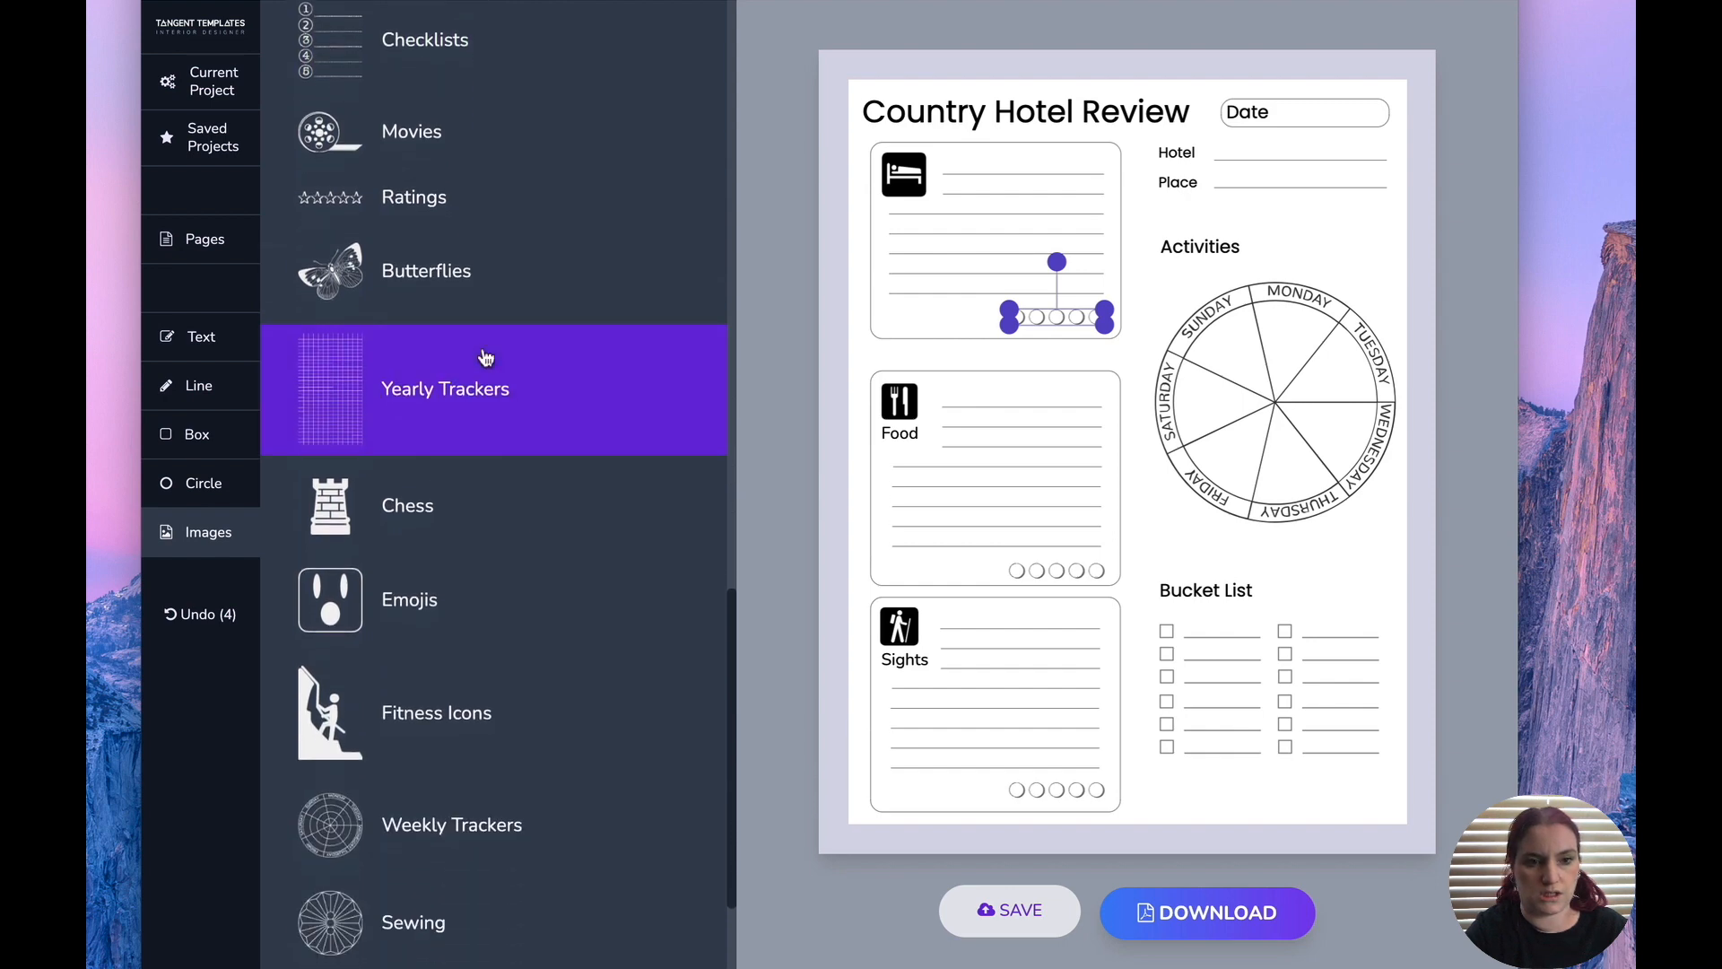
left_click(446, 220)
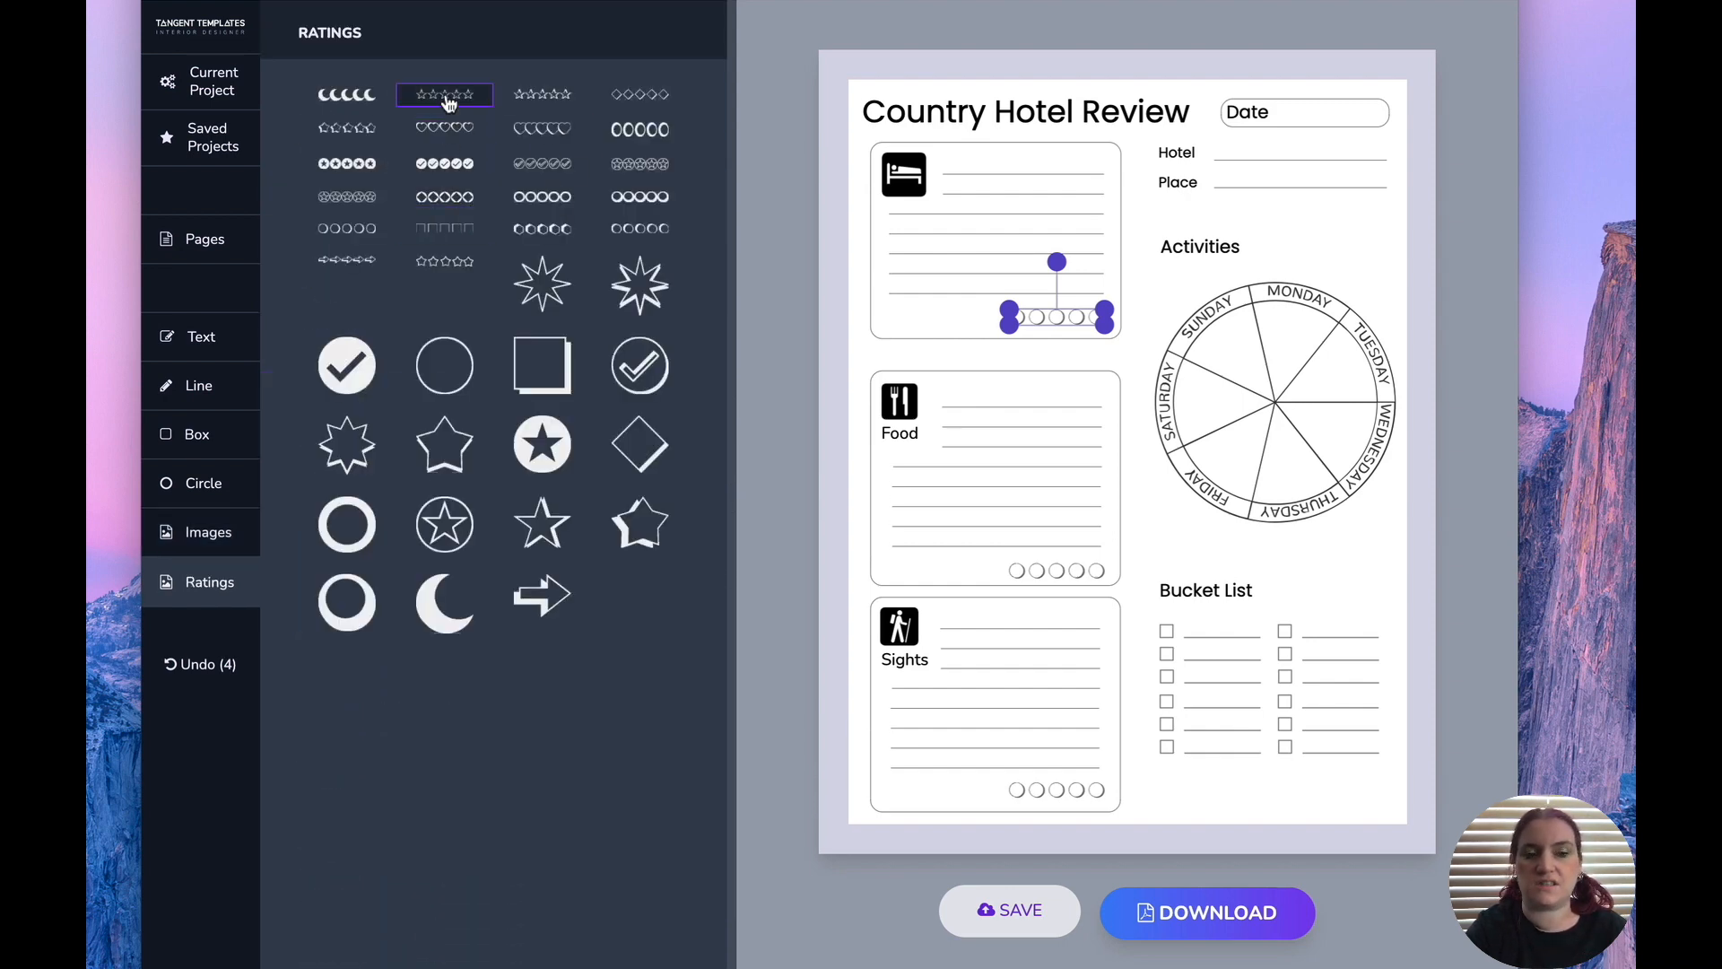
left_click(451, 127)
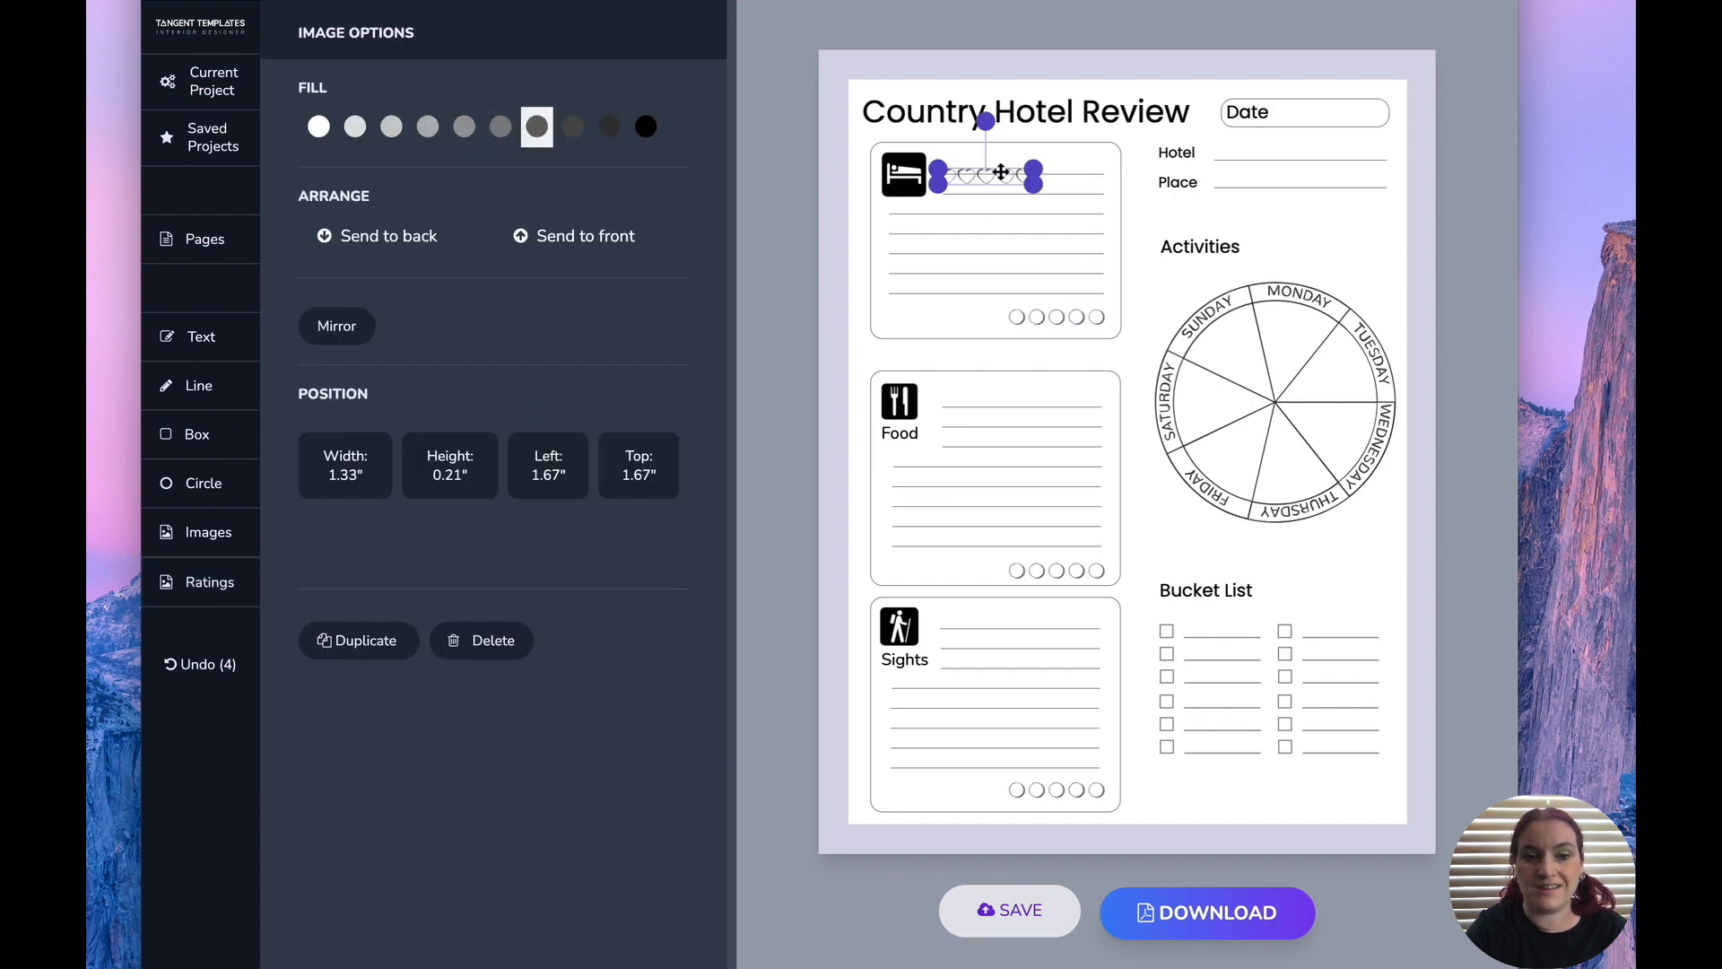
left_click_drag(997, 175, 1381, 232)
left_click(1341, 262)
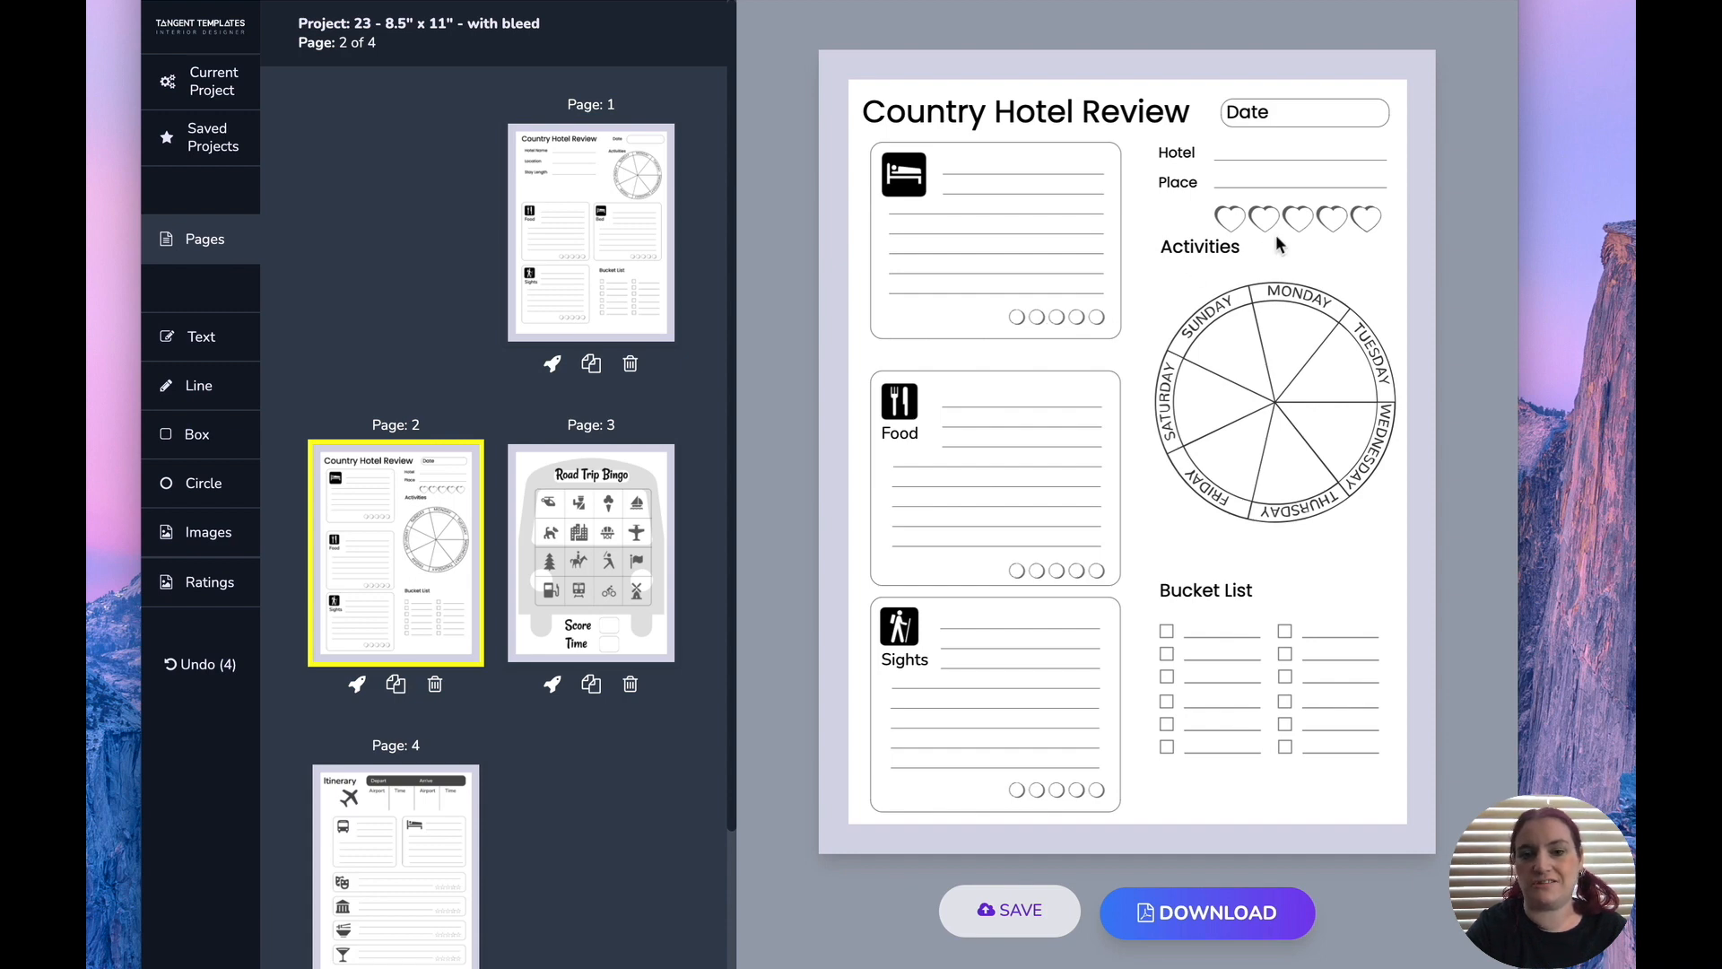
Delete the row of rating hearts beneath the Place line.
left_click(1301, 217)
key("Delete")
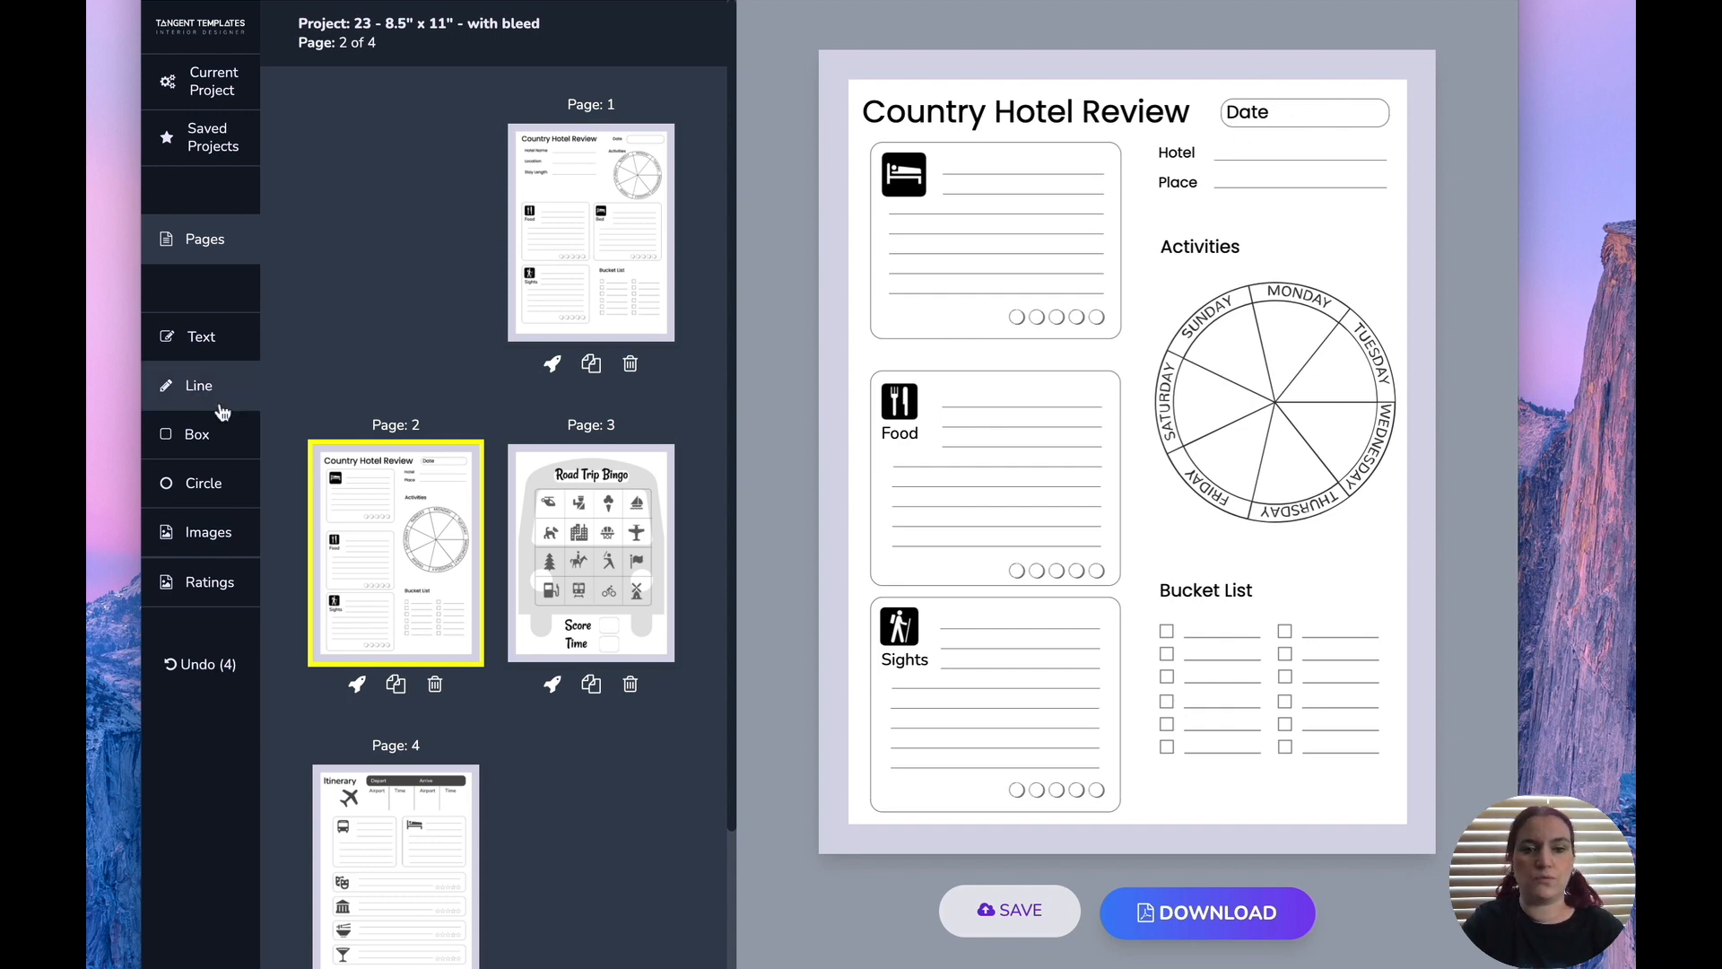
Add a short line, tilt it diagonally and place it inside the Date box as a date separator.
left_click(1386, 113)
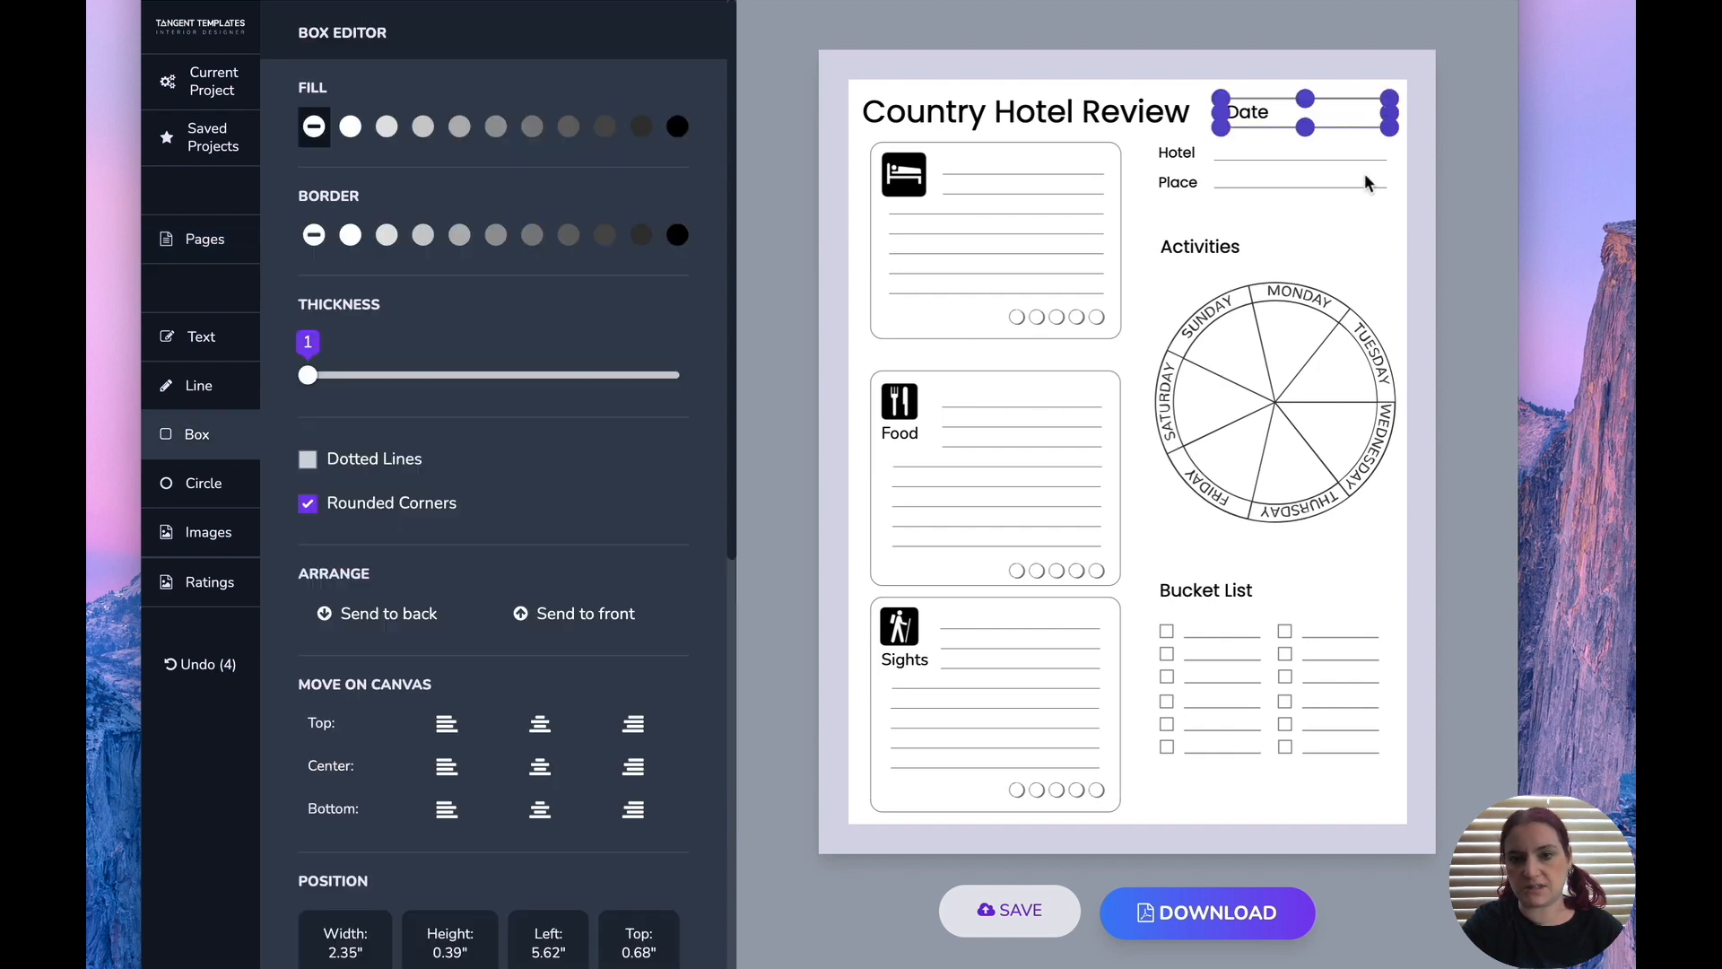
left_click(1356, 242)
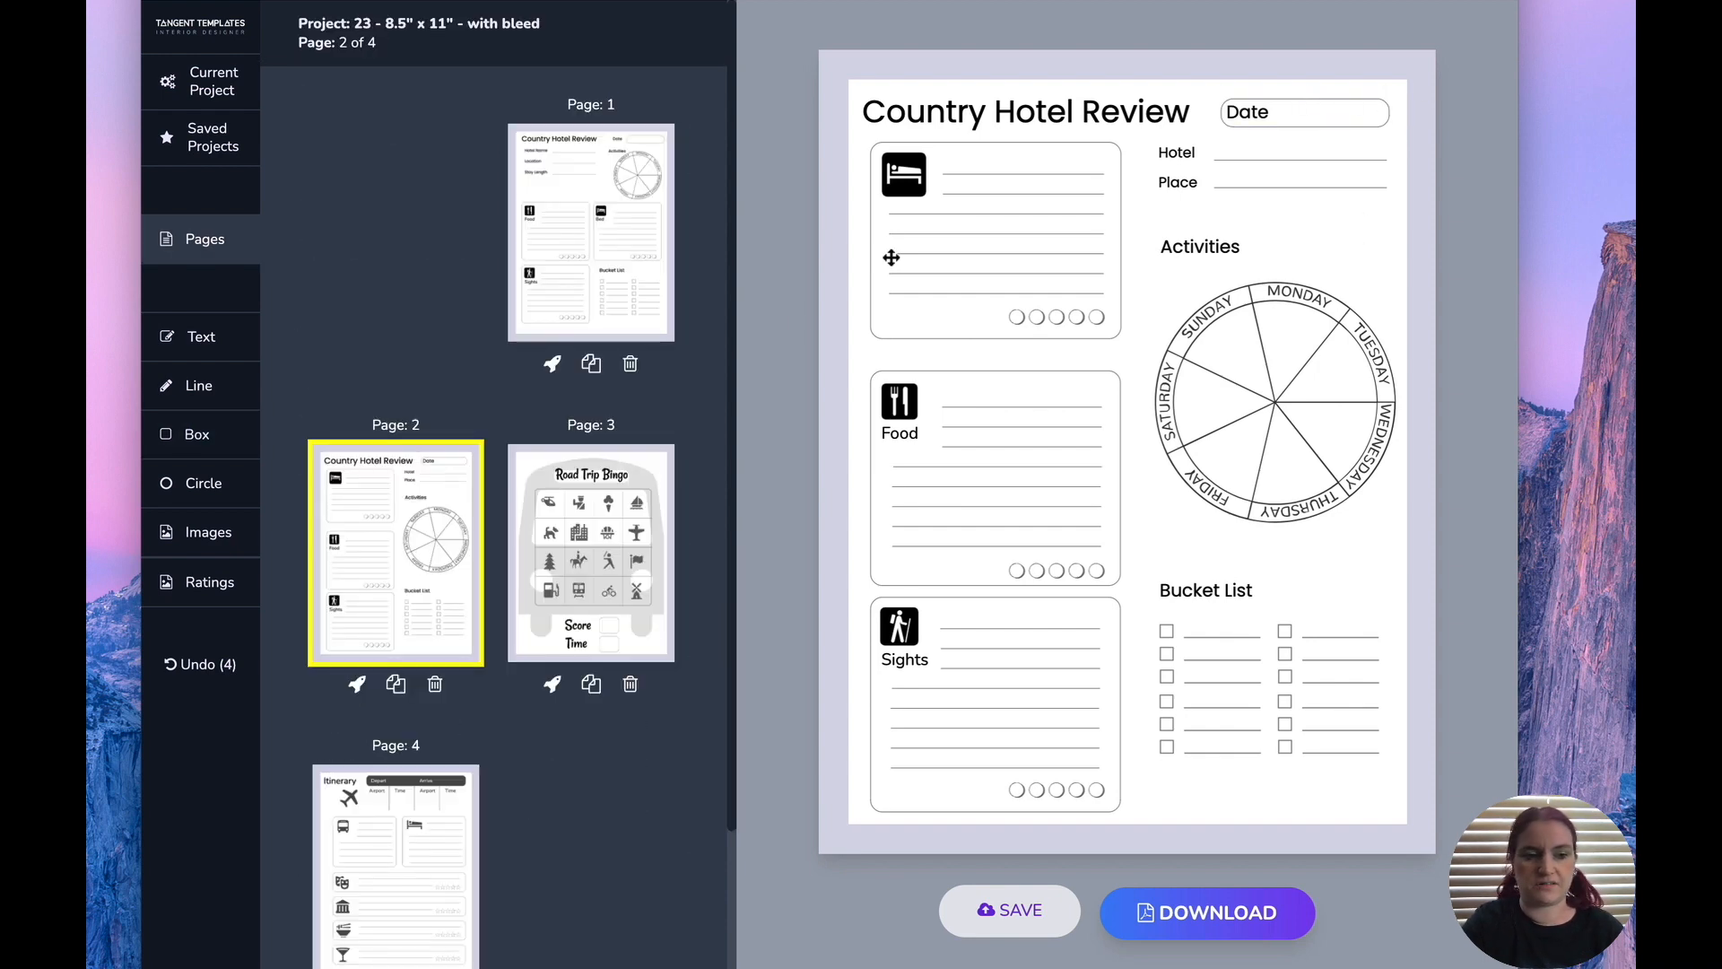
left_click(212, 395)
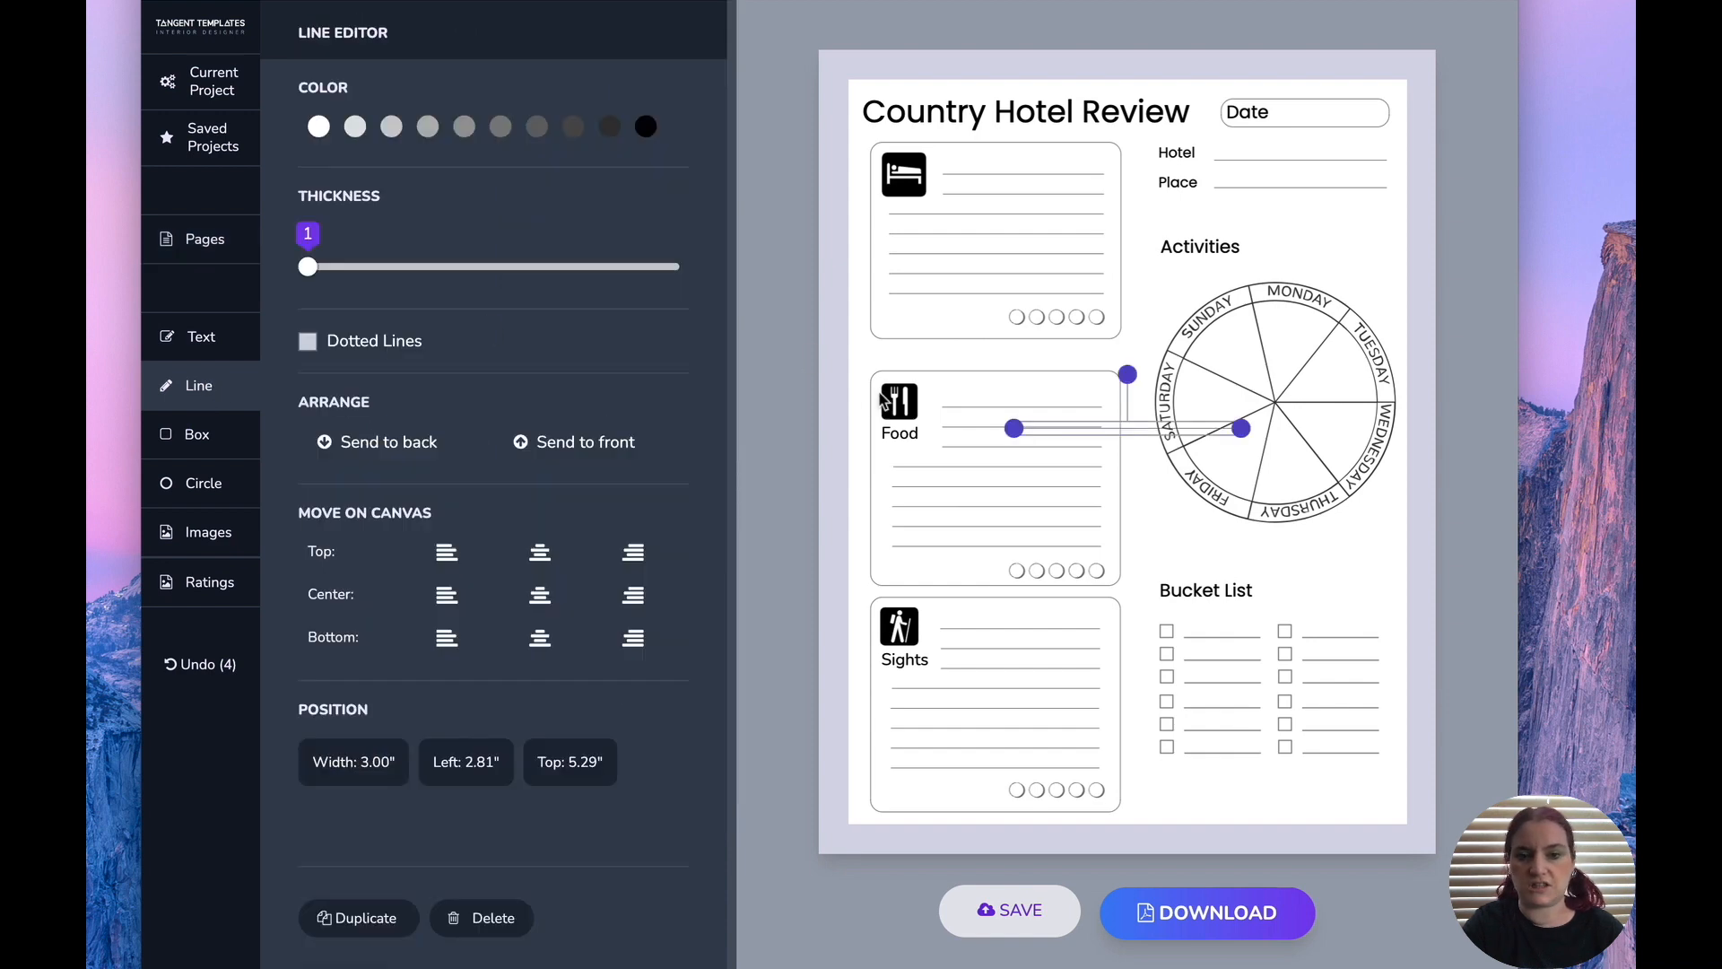
left_click_drag(1241, 429, 1077, 429)
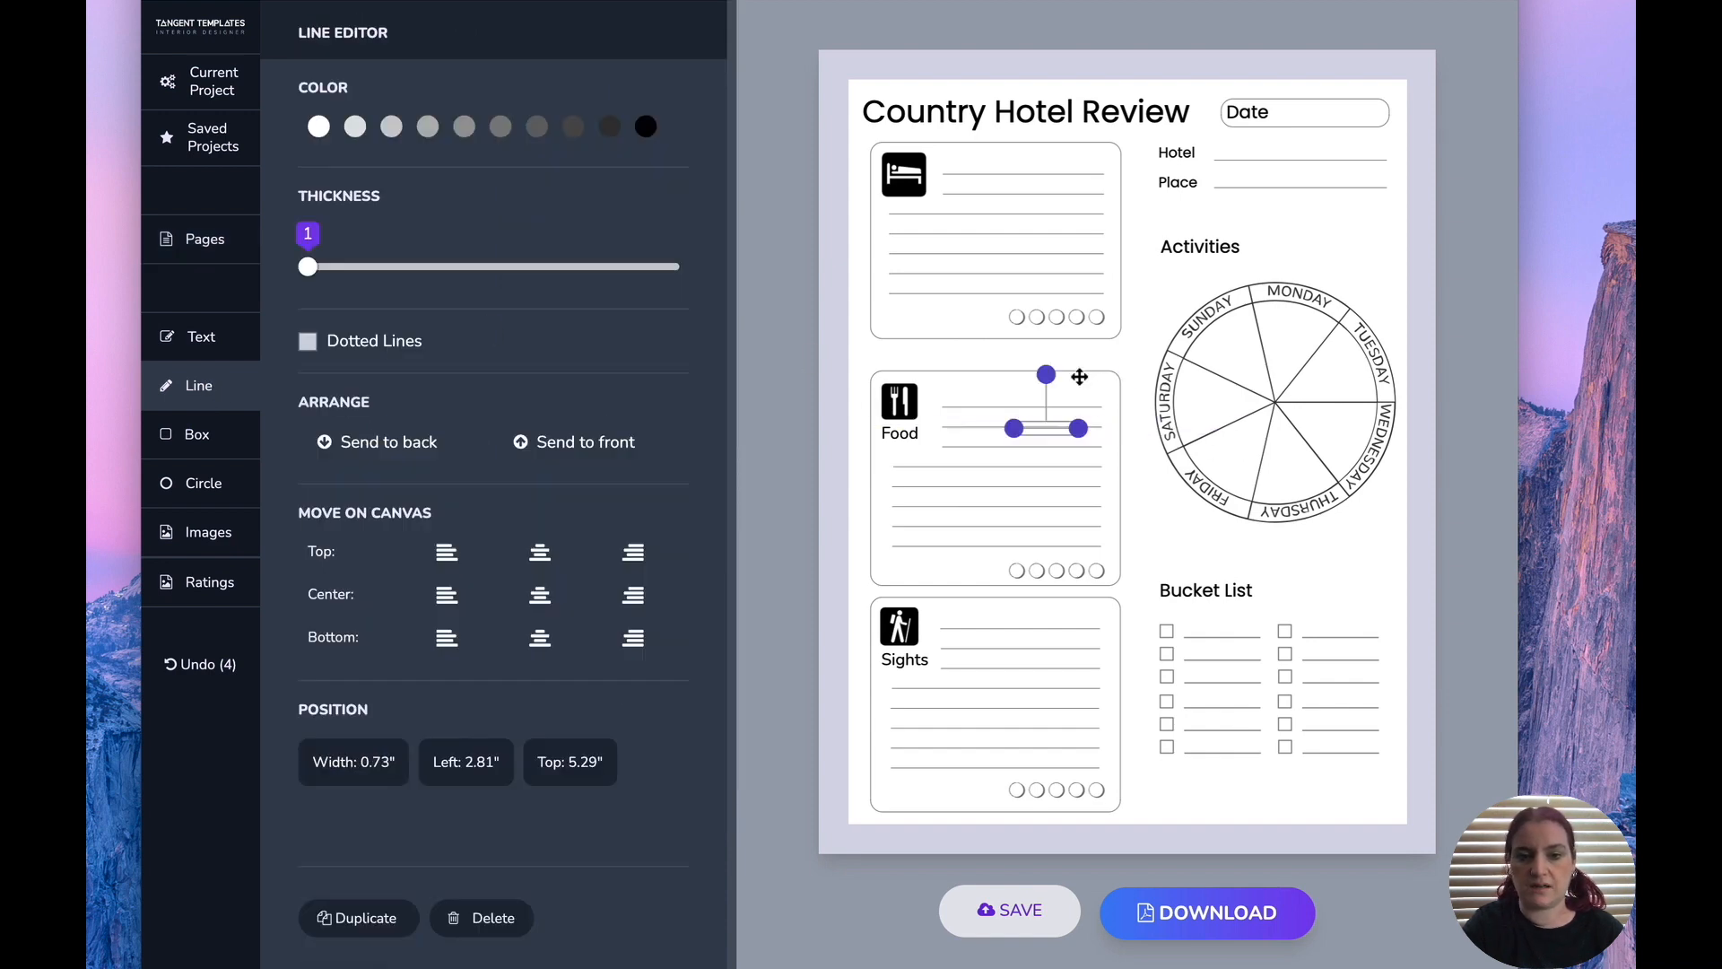
left_click_drag(1046, 373, 1309, 107)
left_click(1326, 135)
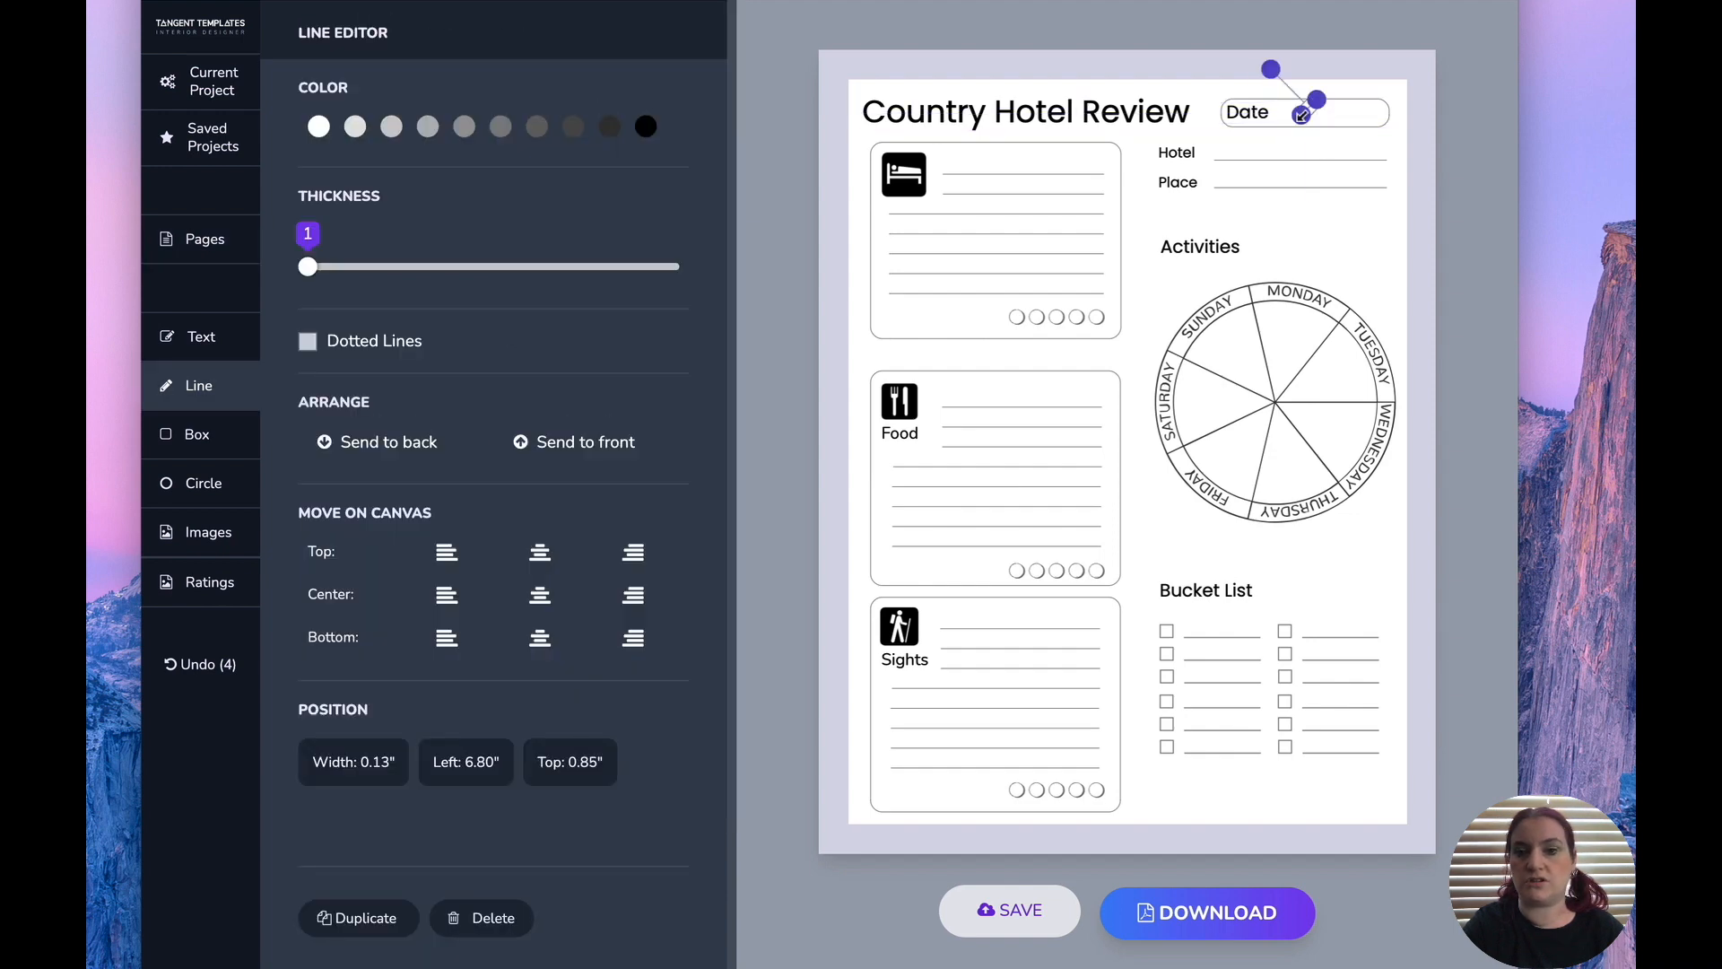
left_click(1329, 151)
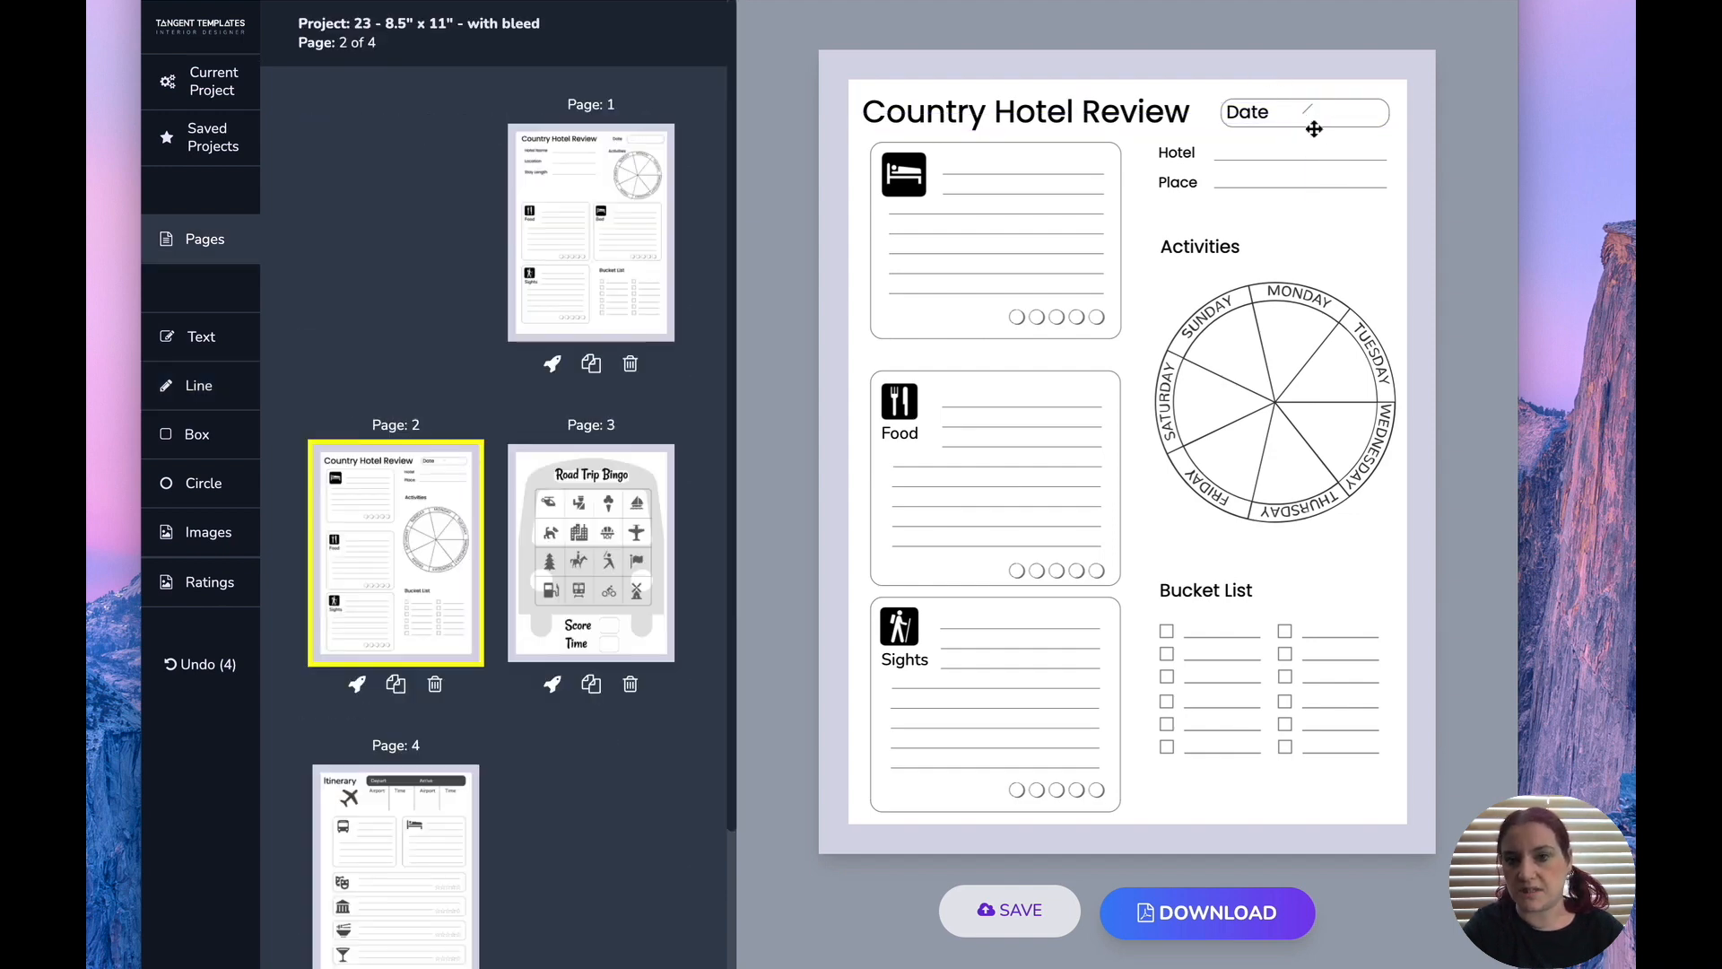
Lengthen the diagonal line to about 0.43 inches and position it to span the height of the Date box.
left_click(1306, 107)
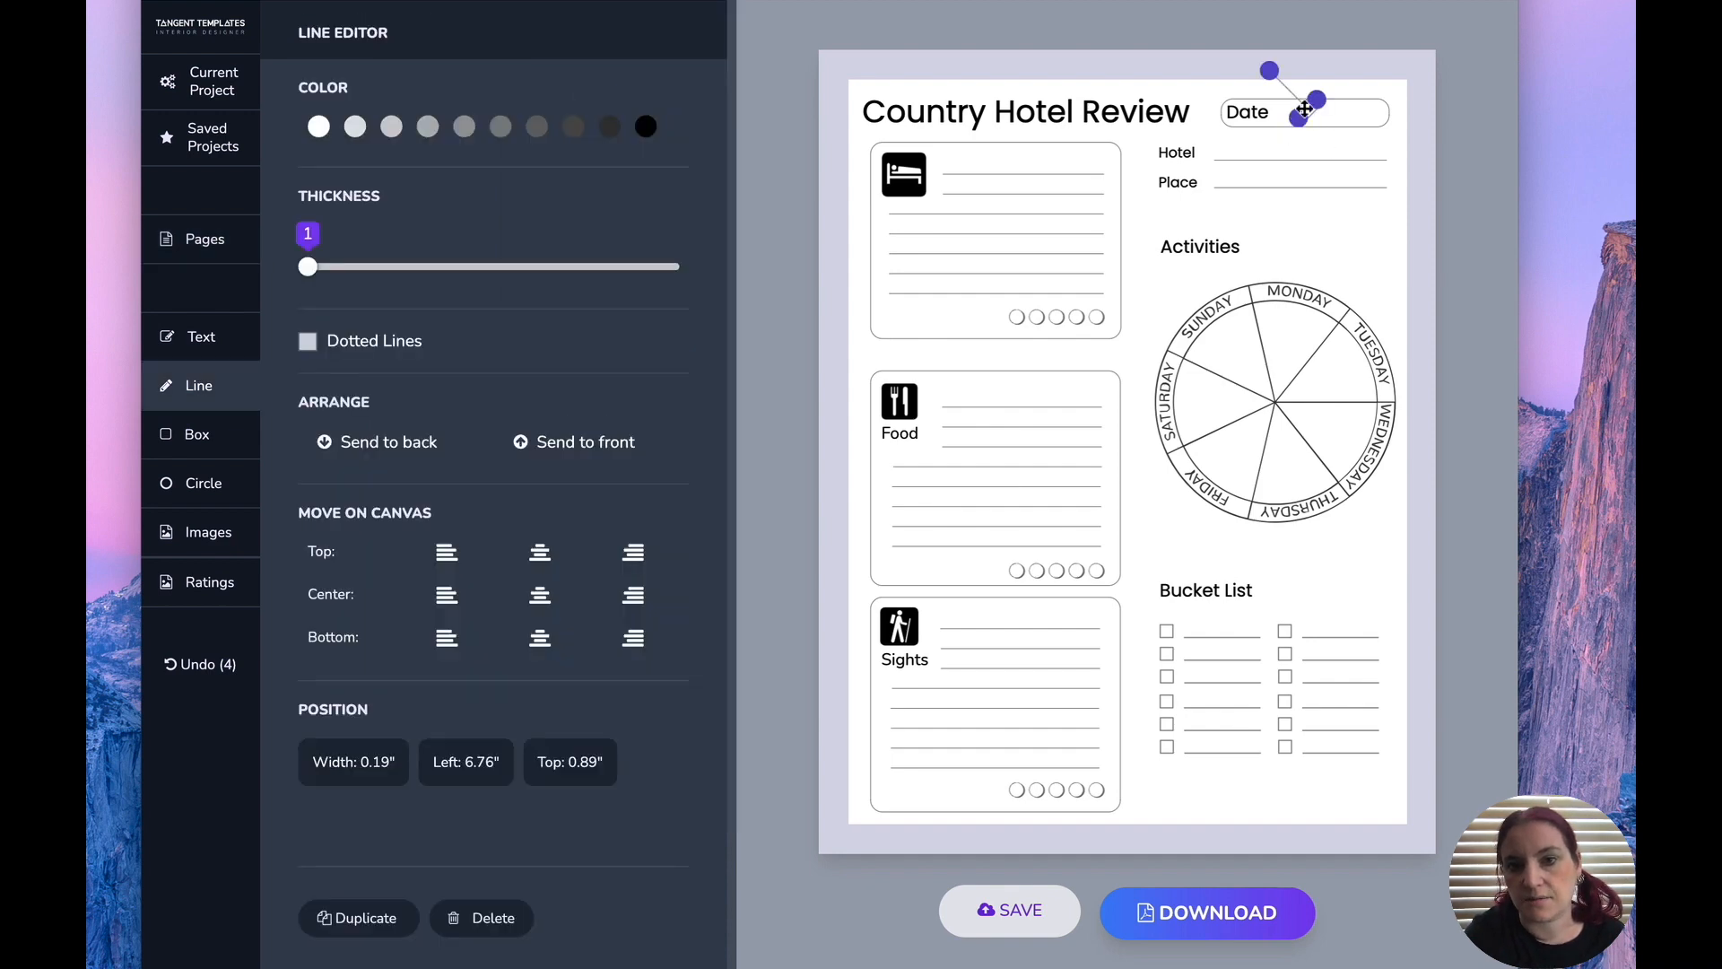
left_click_drag(1294, 118, 1284, 132)
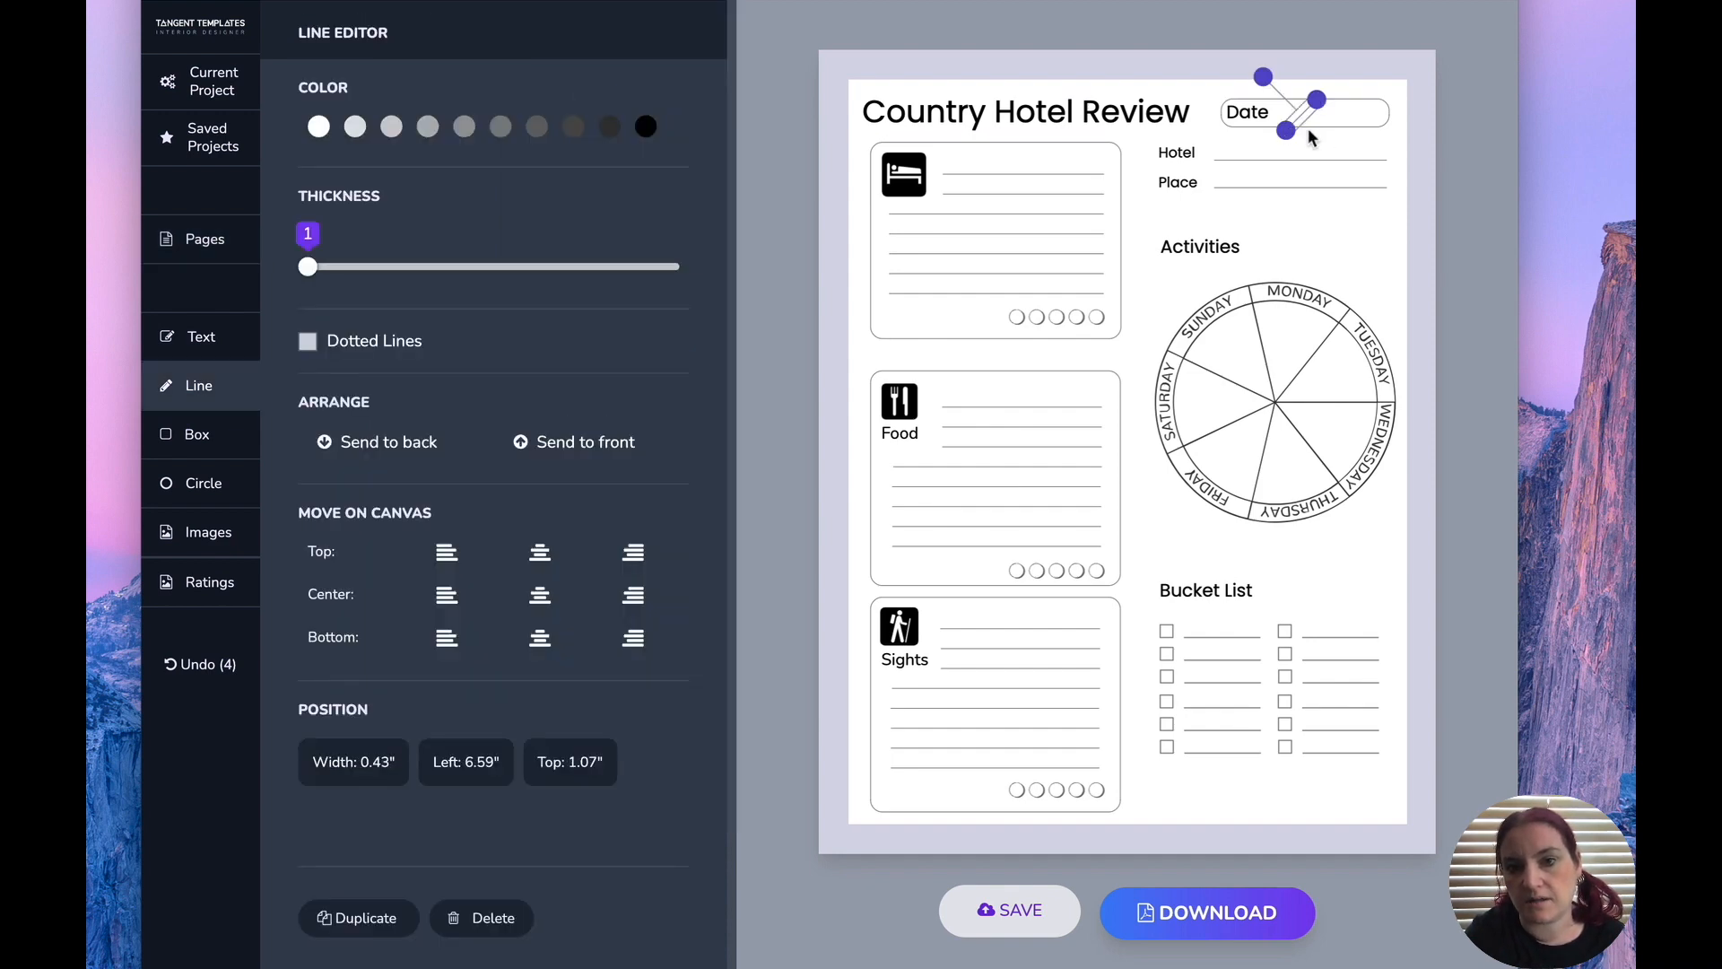
left_click(1317, 131)
left_click(1307, 119)
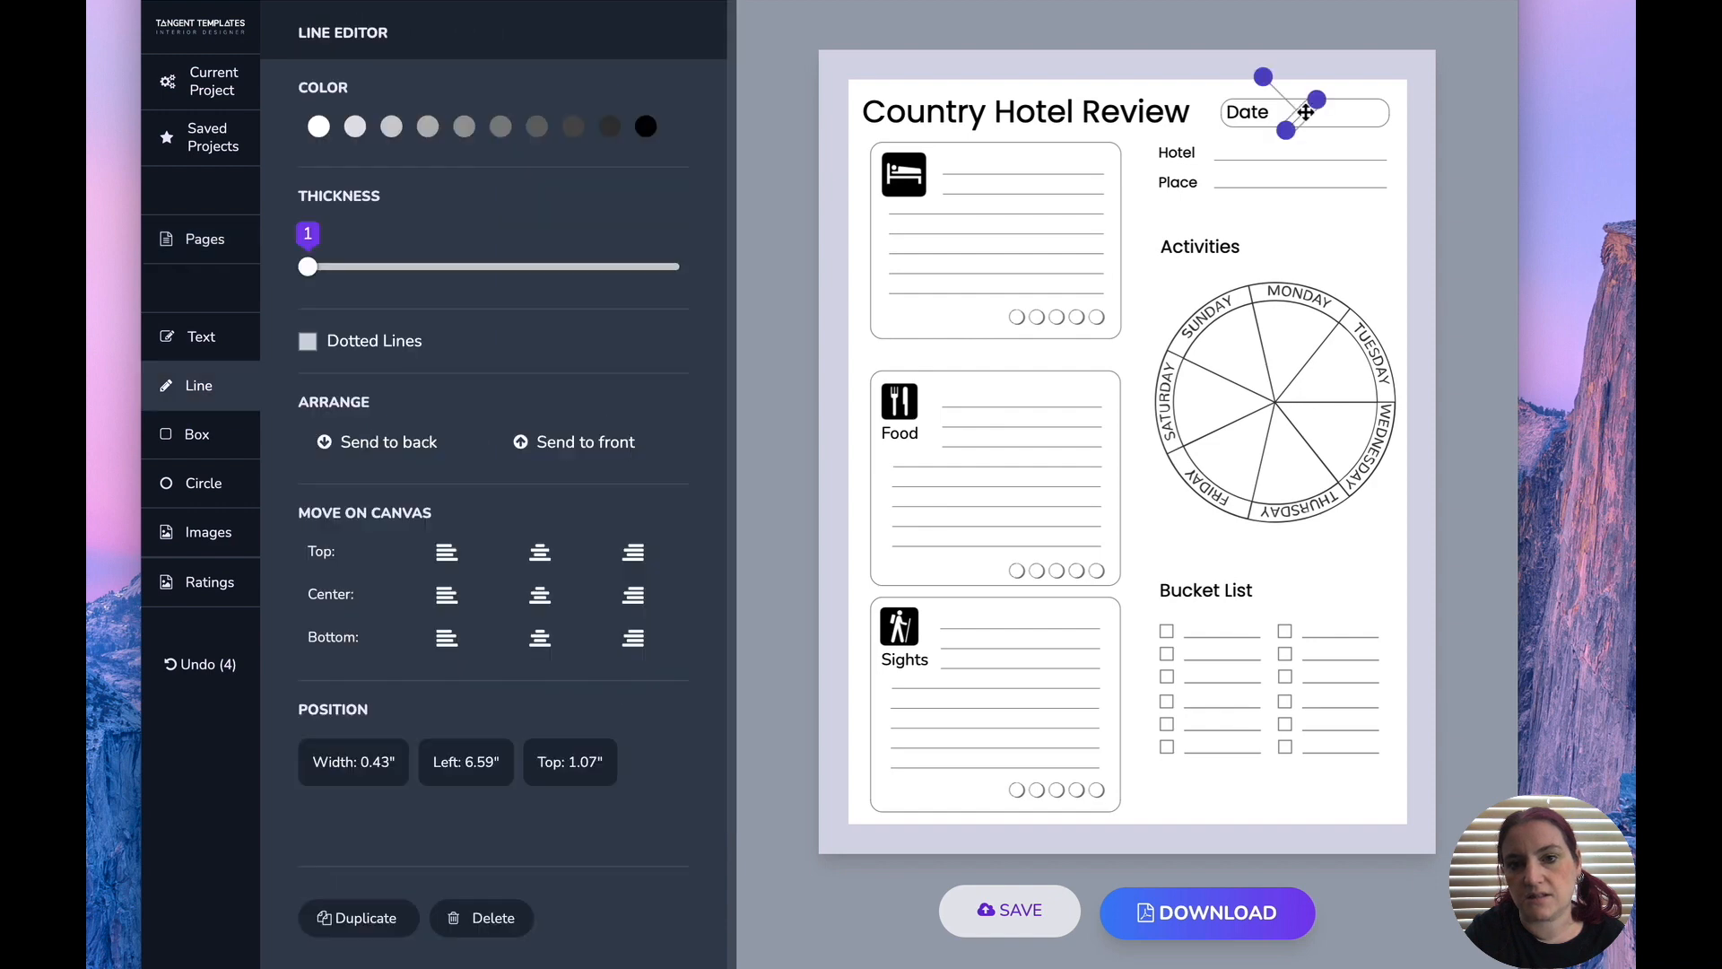
left_click(1336, 148)
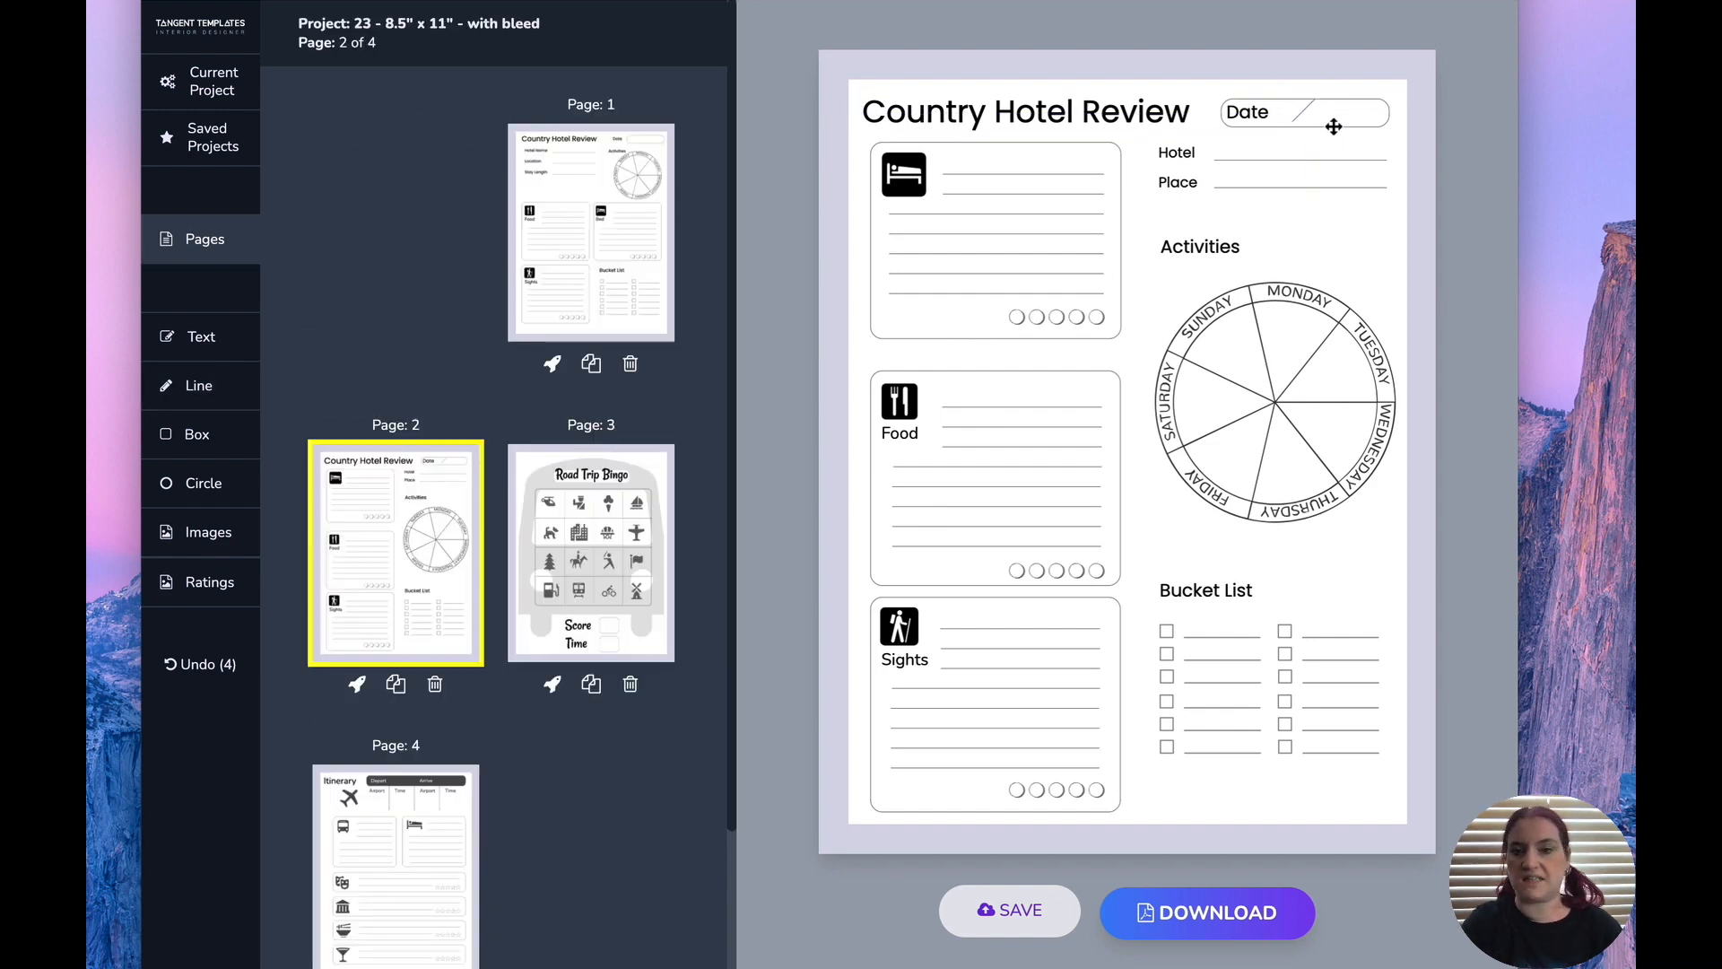
left_click(1307, 115)
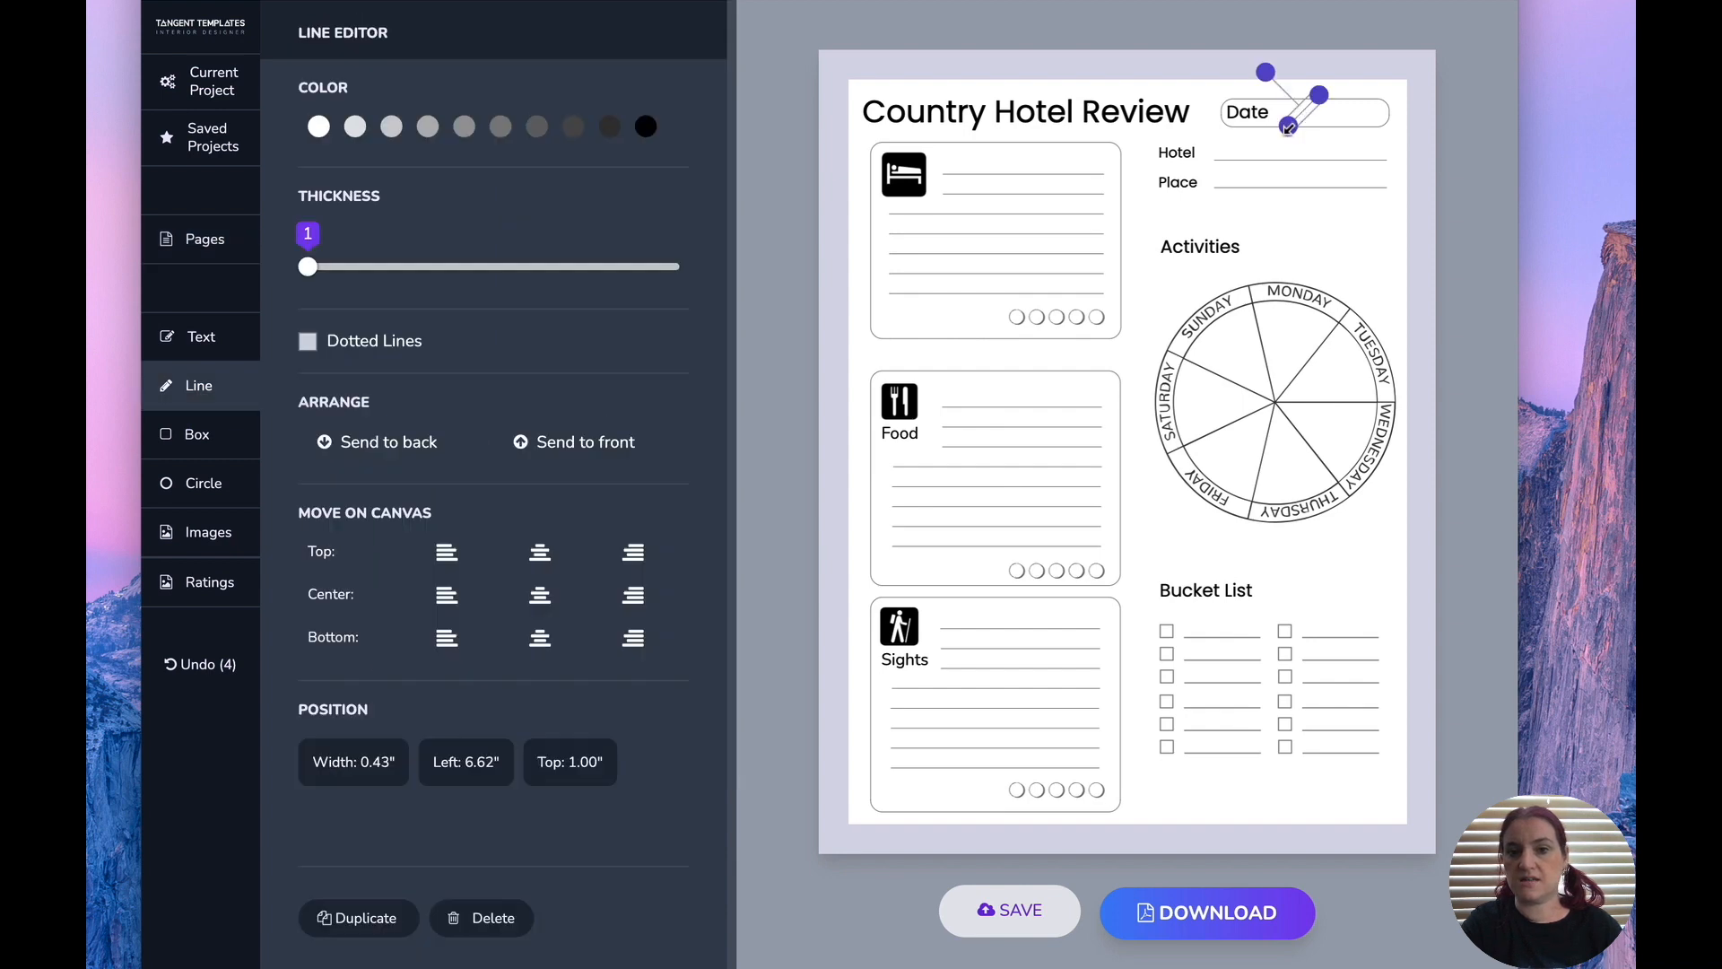
left_click(1328, 144)
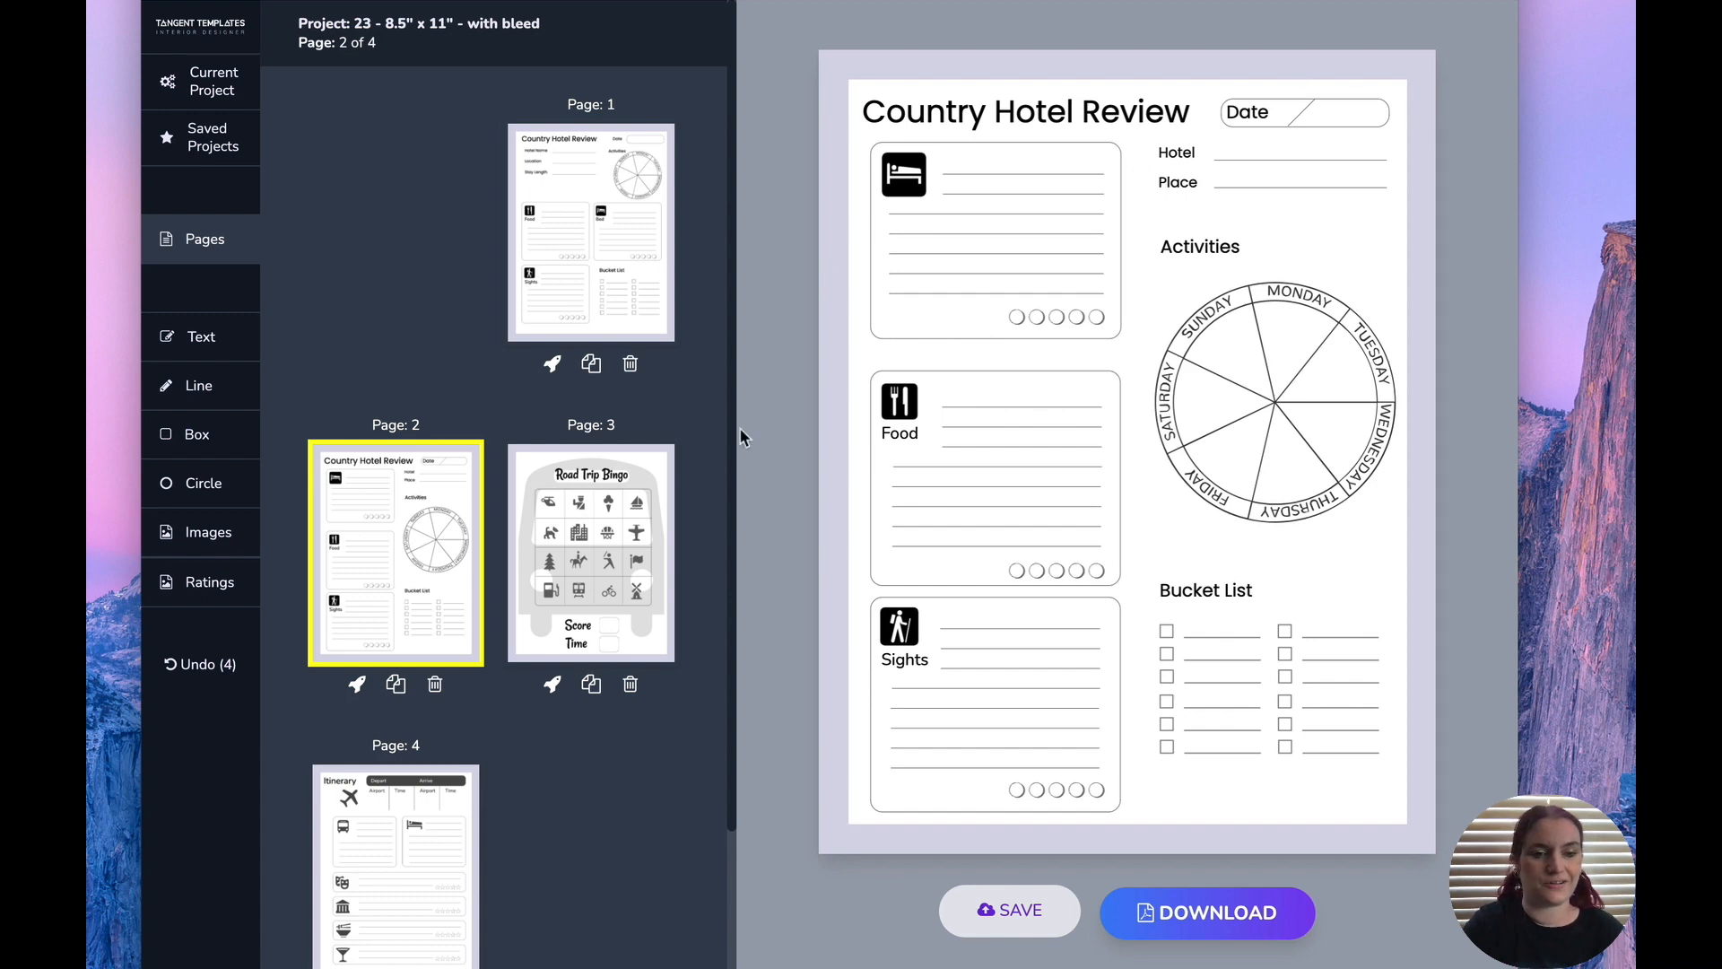
Show page 1 of the project, the other Country Hotel Review layout.
left_click(547, 205)
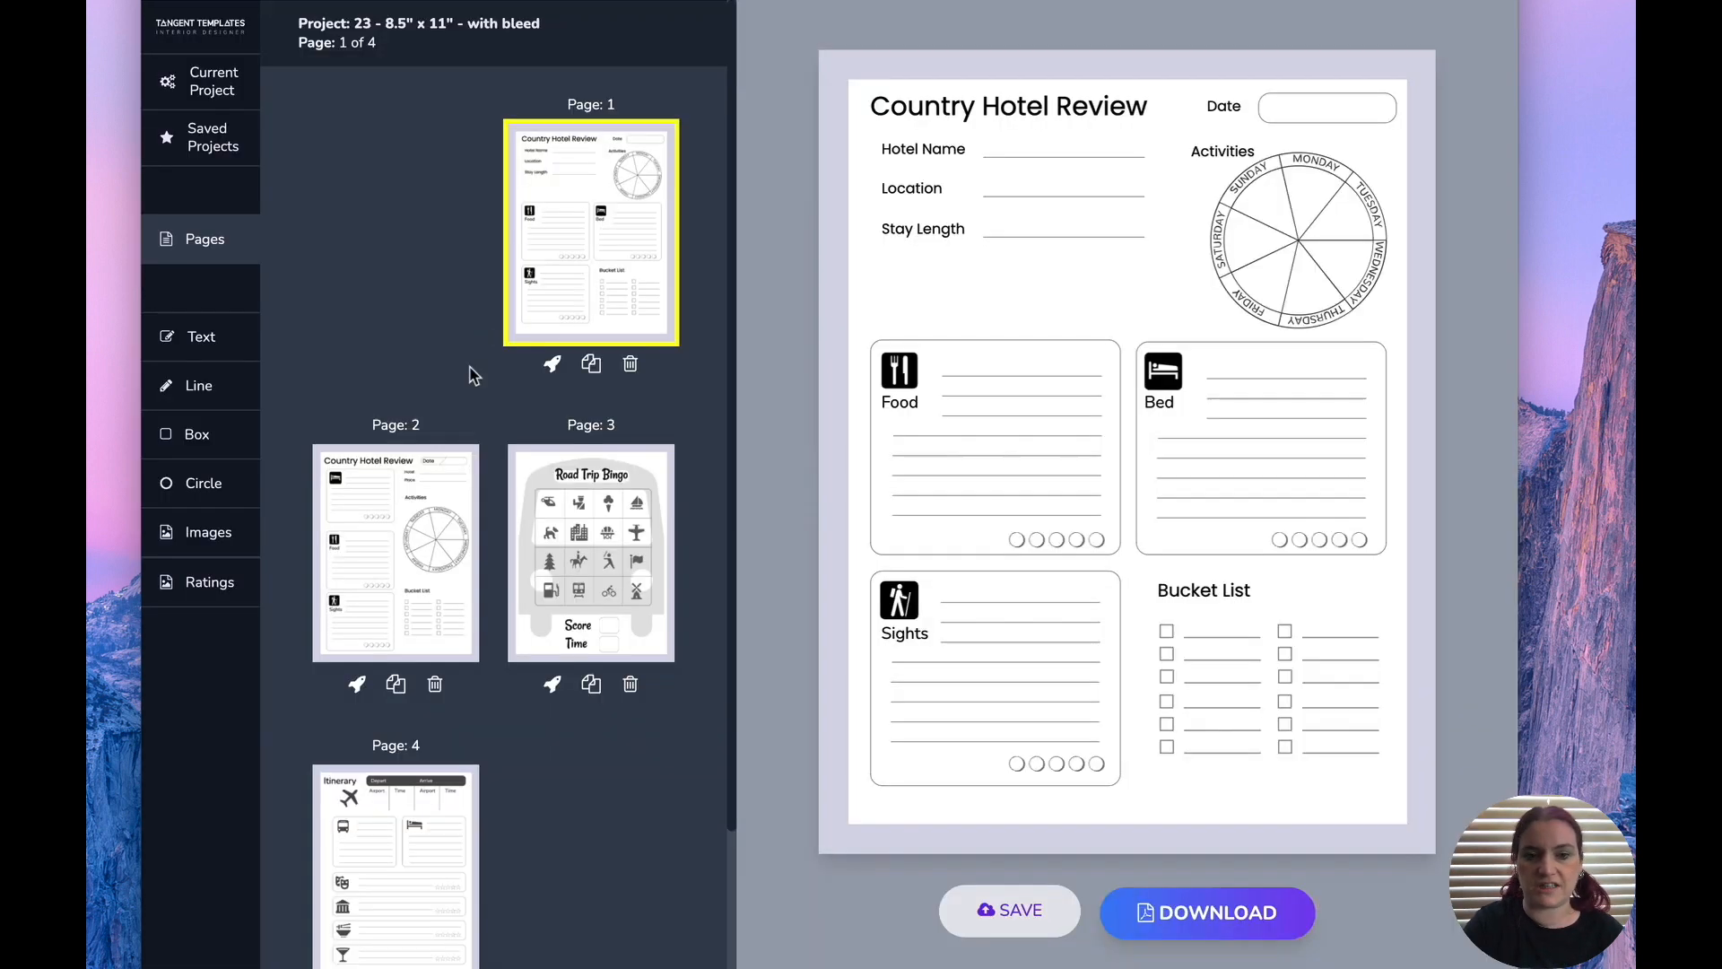
Review the sample Itinerary layout on page 4 and the Road Trip Bingo layout on page 3.
left_click(384, 845)
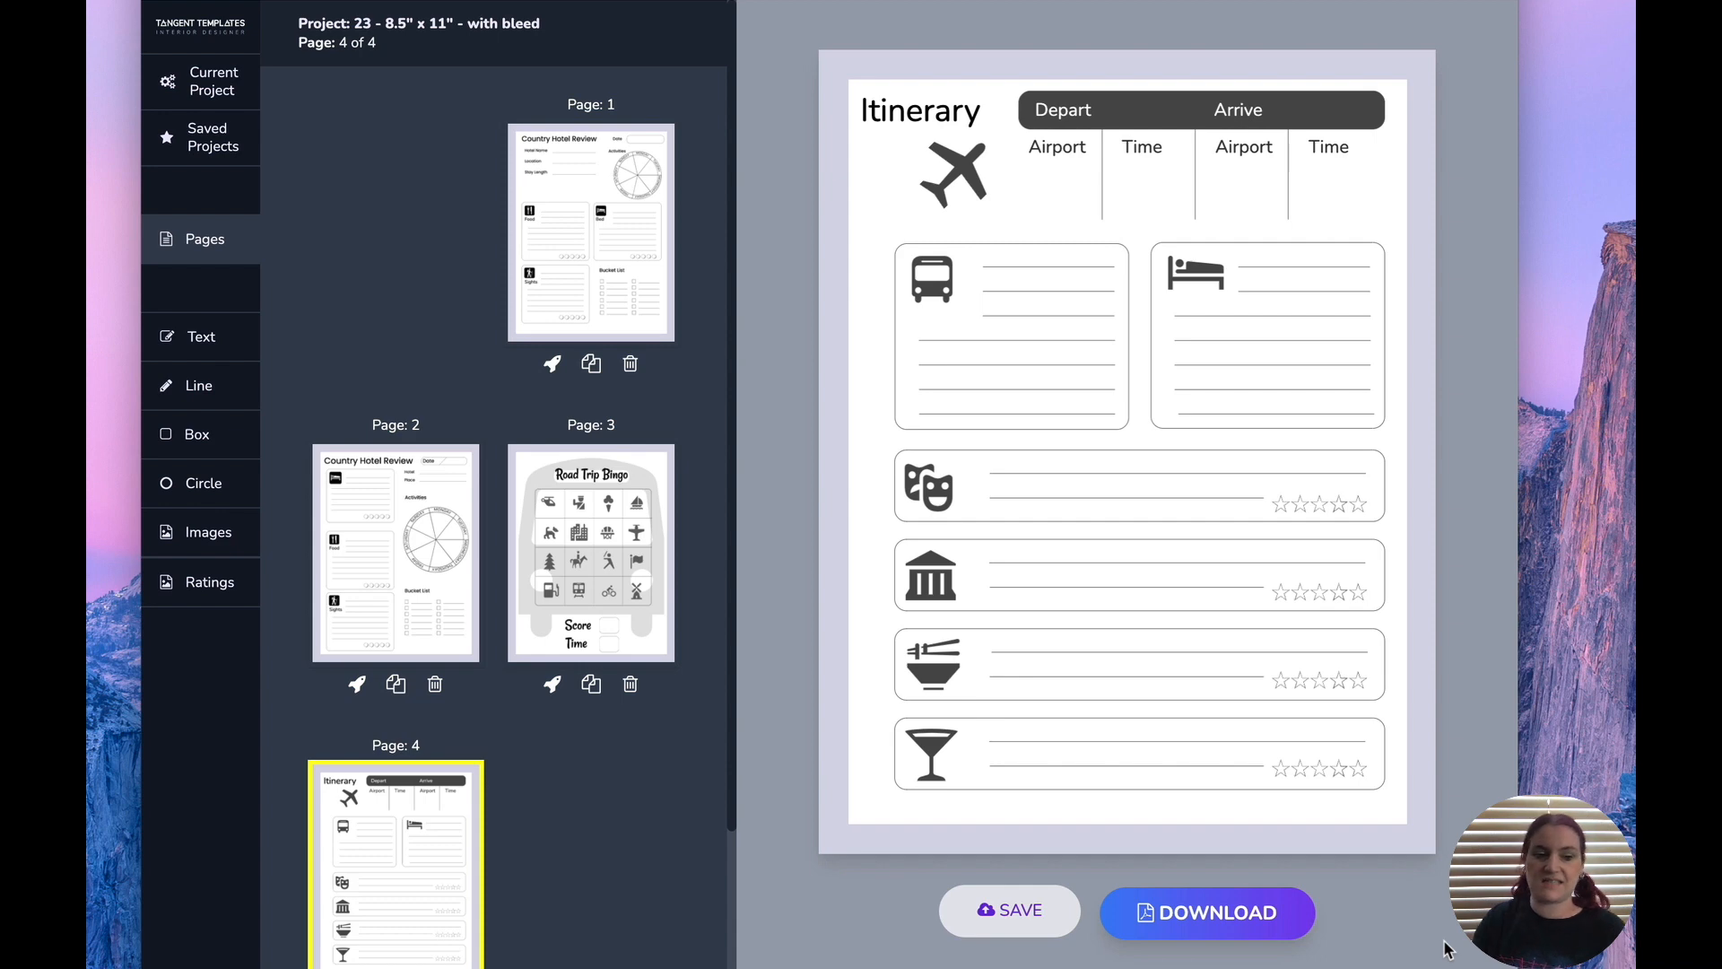
left_click(646, 610)
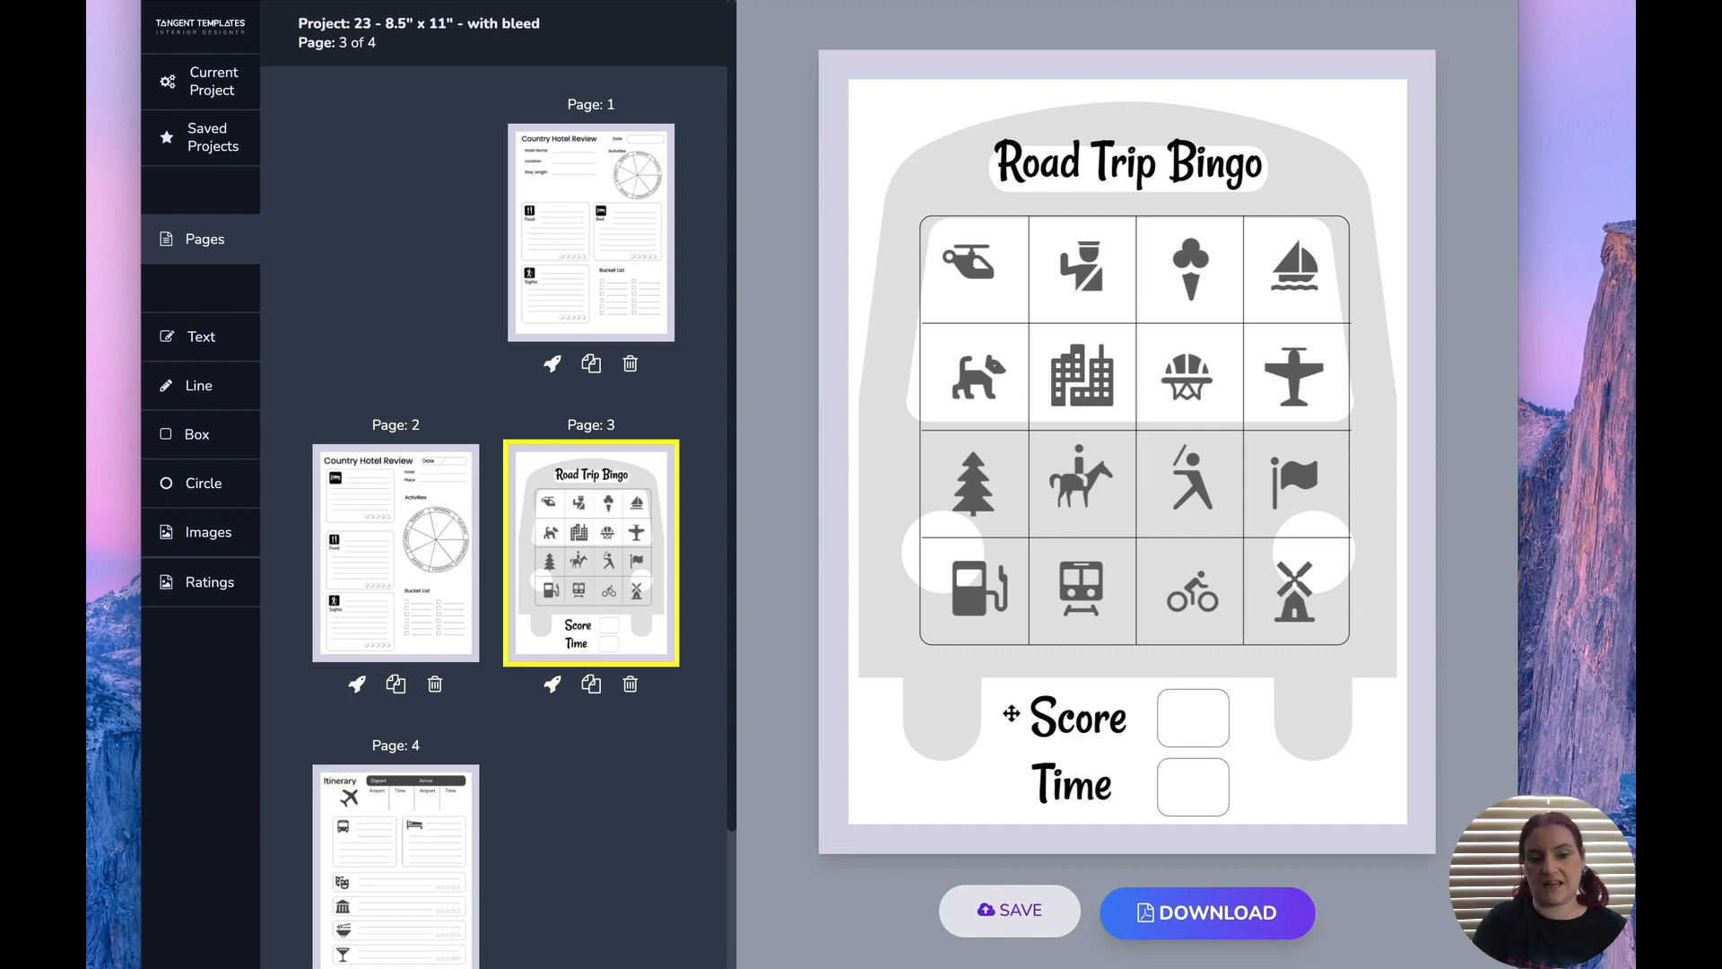
Try a black fill on the bus image behind the bingo grid and restore its light grey fill.
left_click(879, 637)
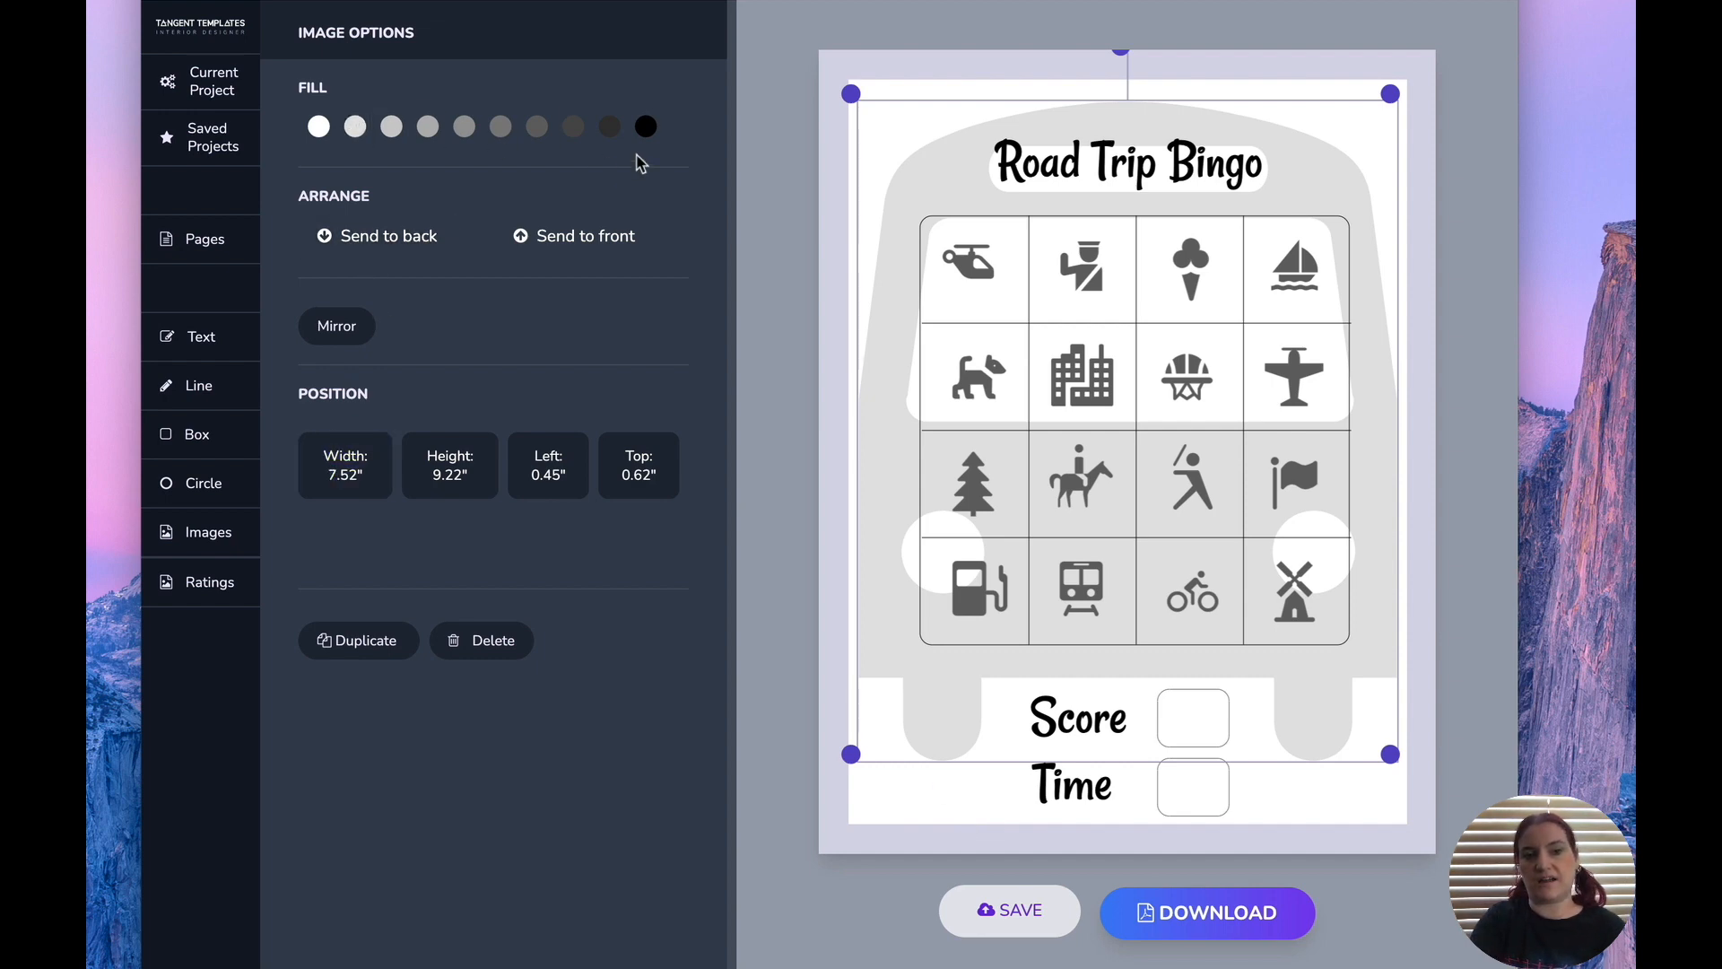
left_click(646, 127)
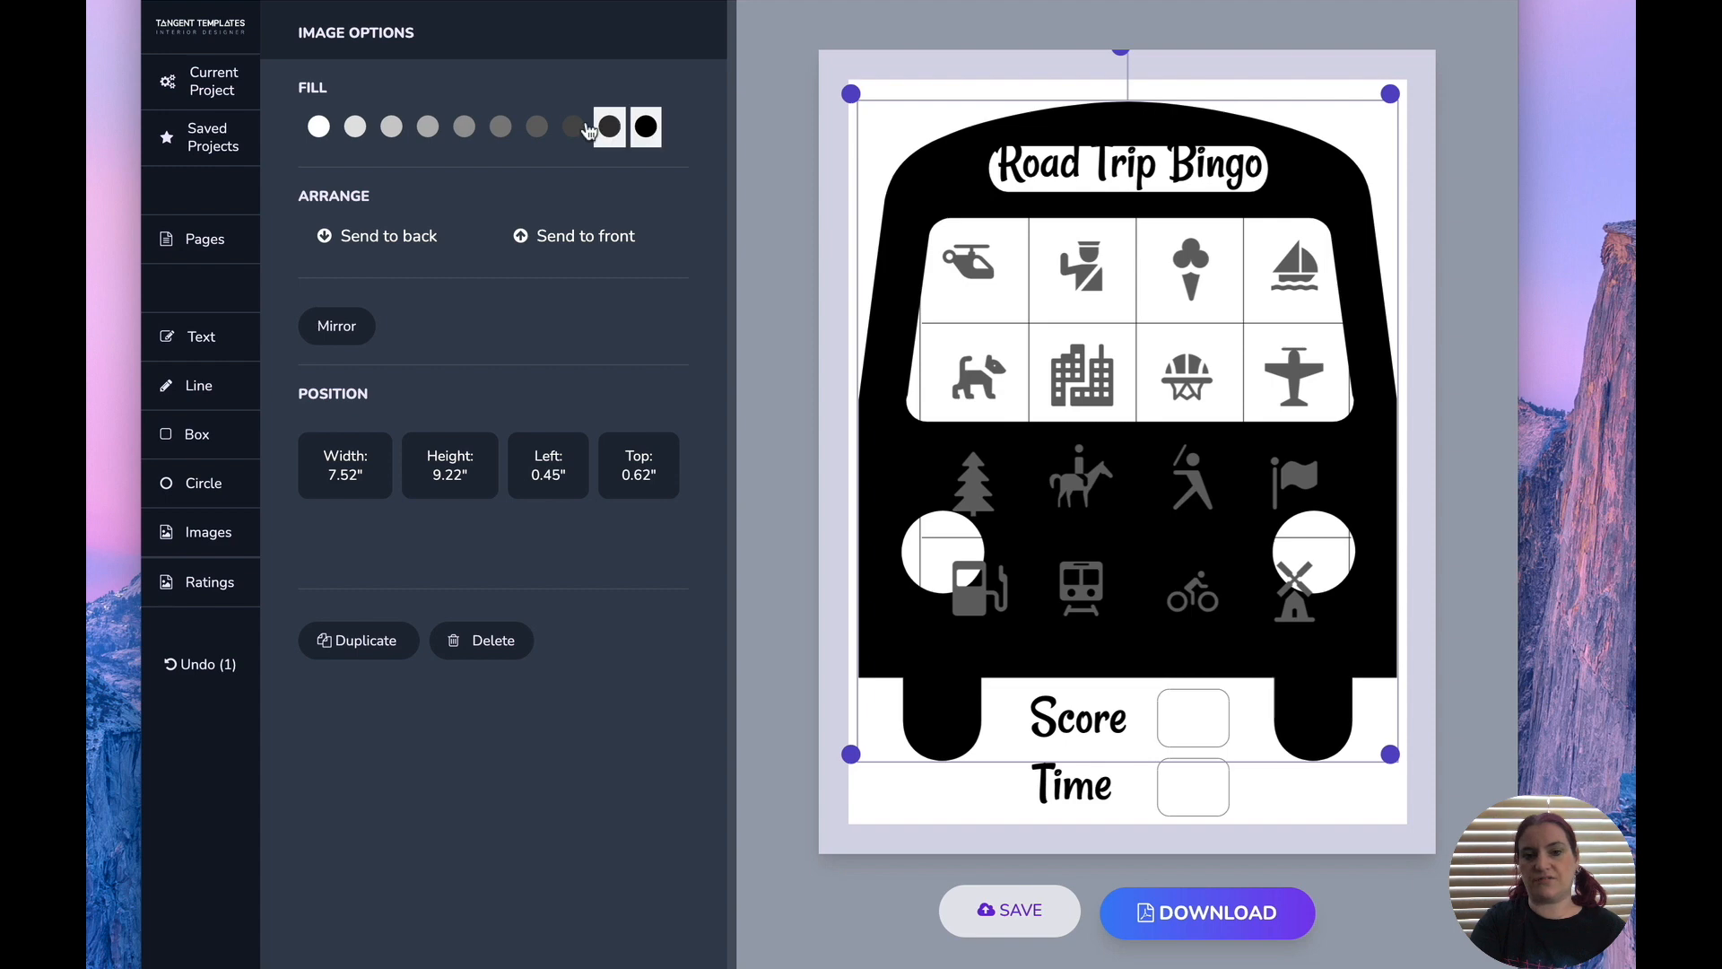
left_click(356, 128)
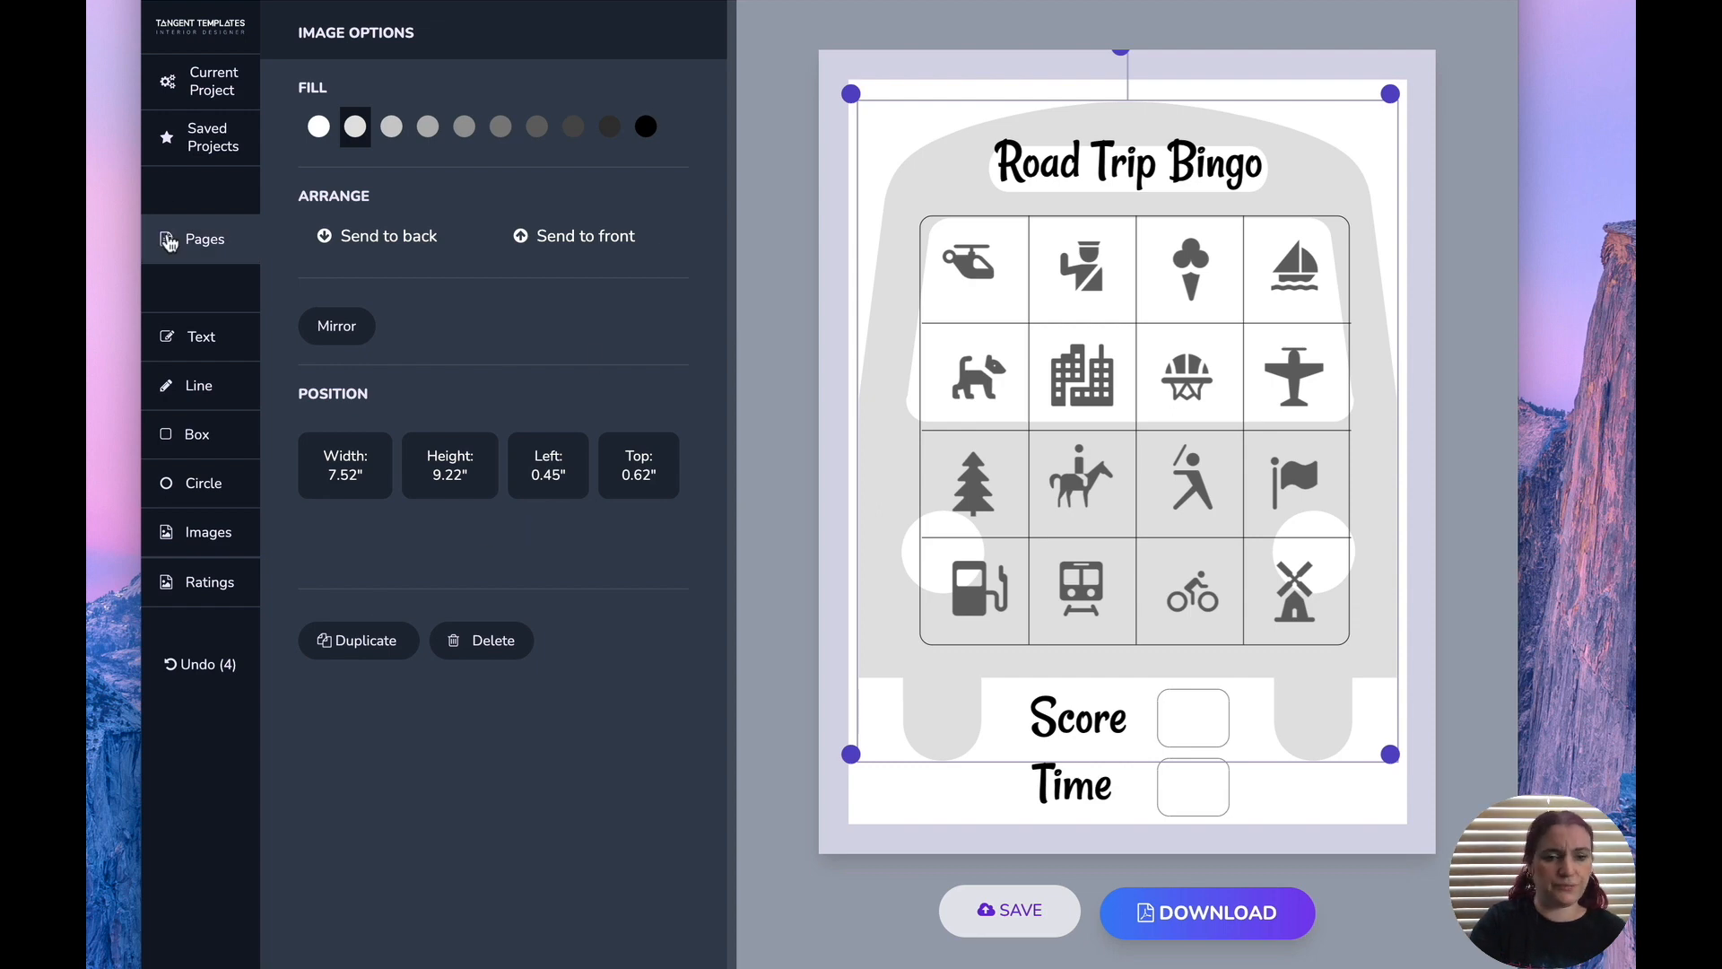
Add one blank page to the end of the project and open it for editing.
left_click(169, 244)
scroll(520, 714, "down", 3)
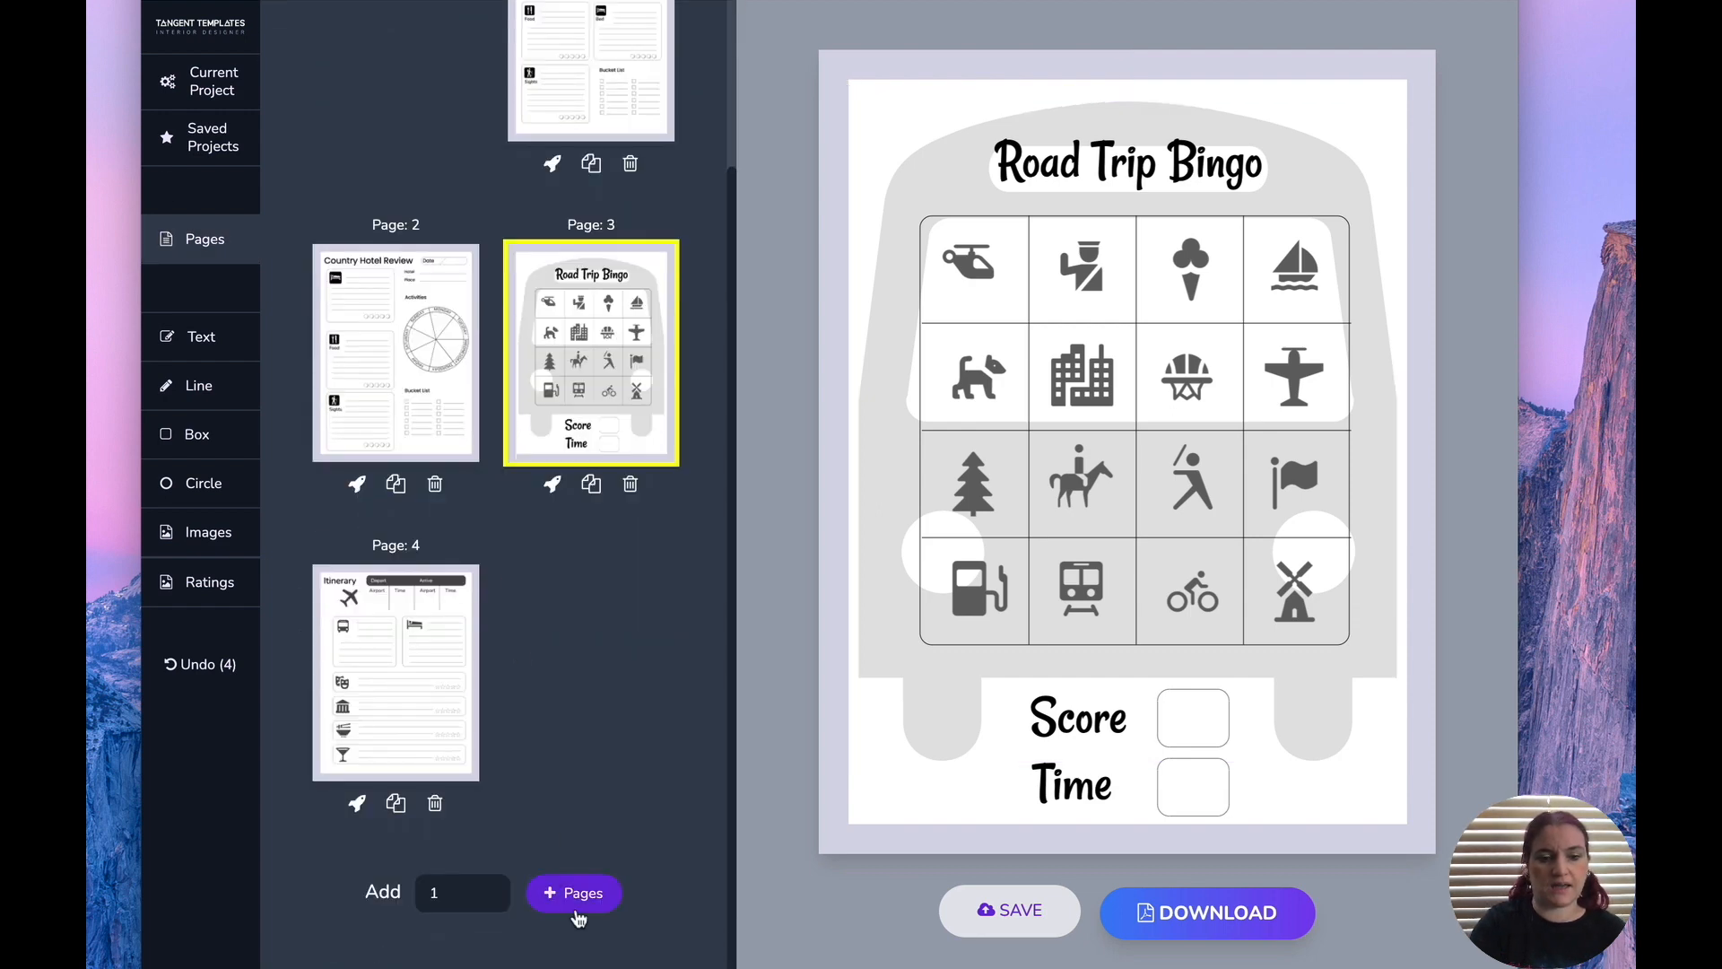
left_click(576, 913)
left_click(569, 231)
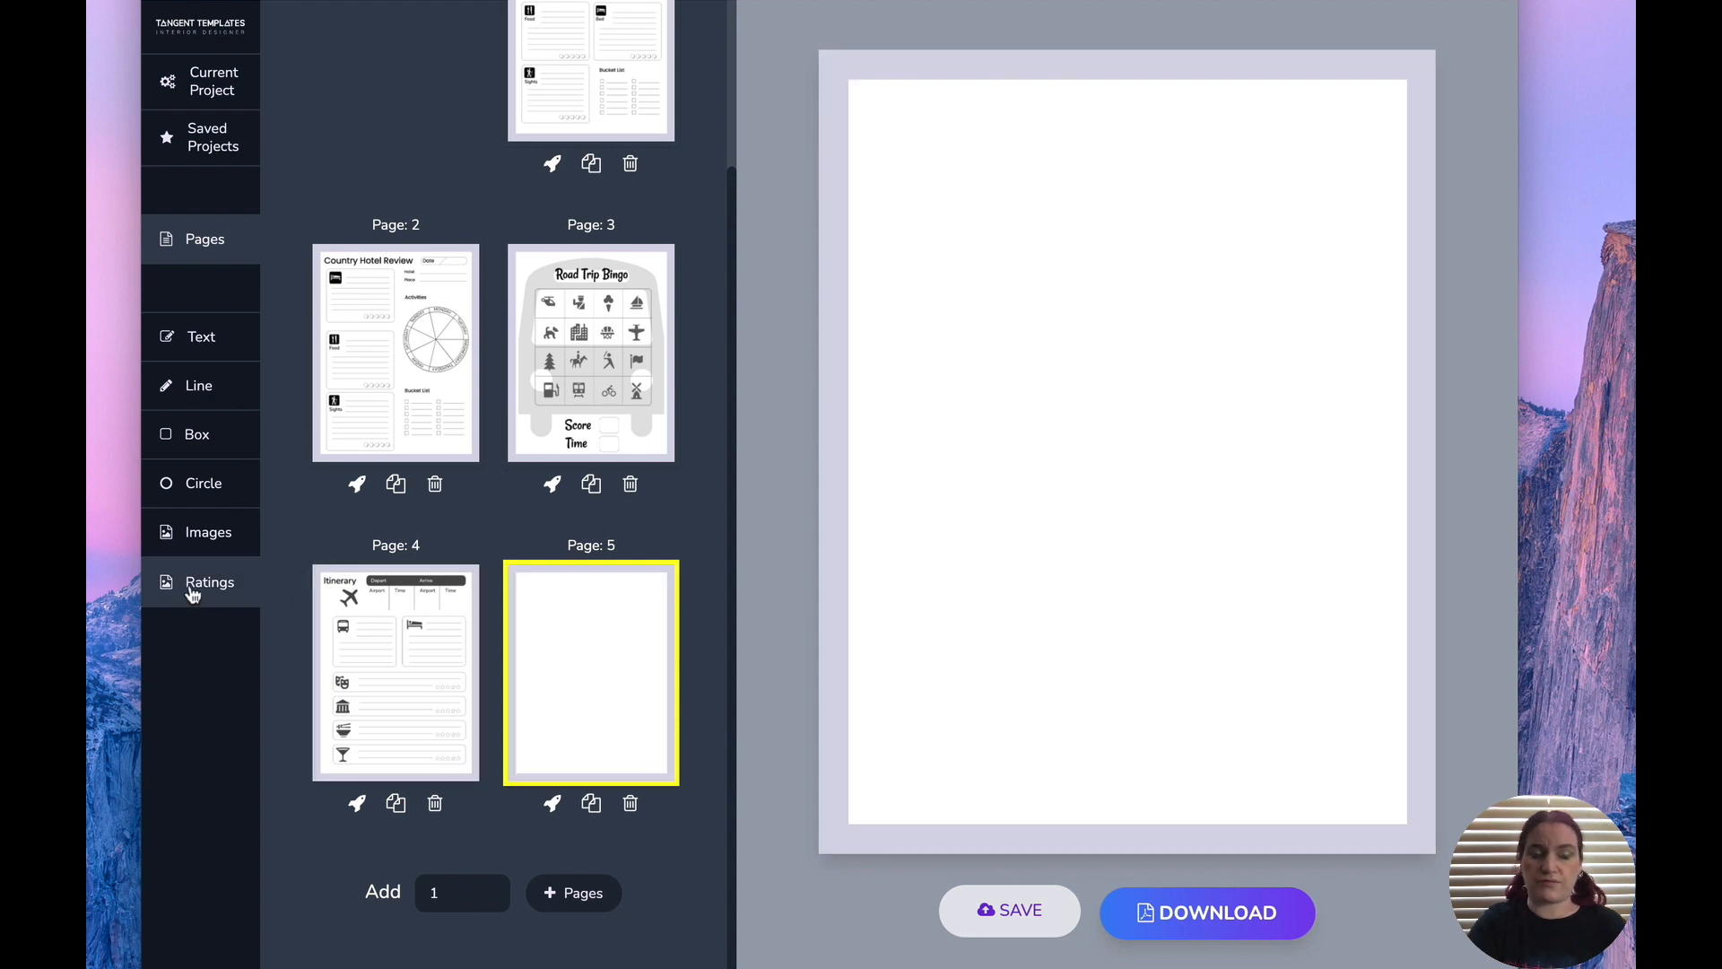
Insert the airplane from the Map Icons collection on page 5 and enlarge it to about 5.88 inches wide.
left_click(199, 538)
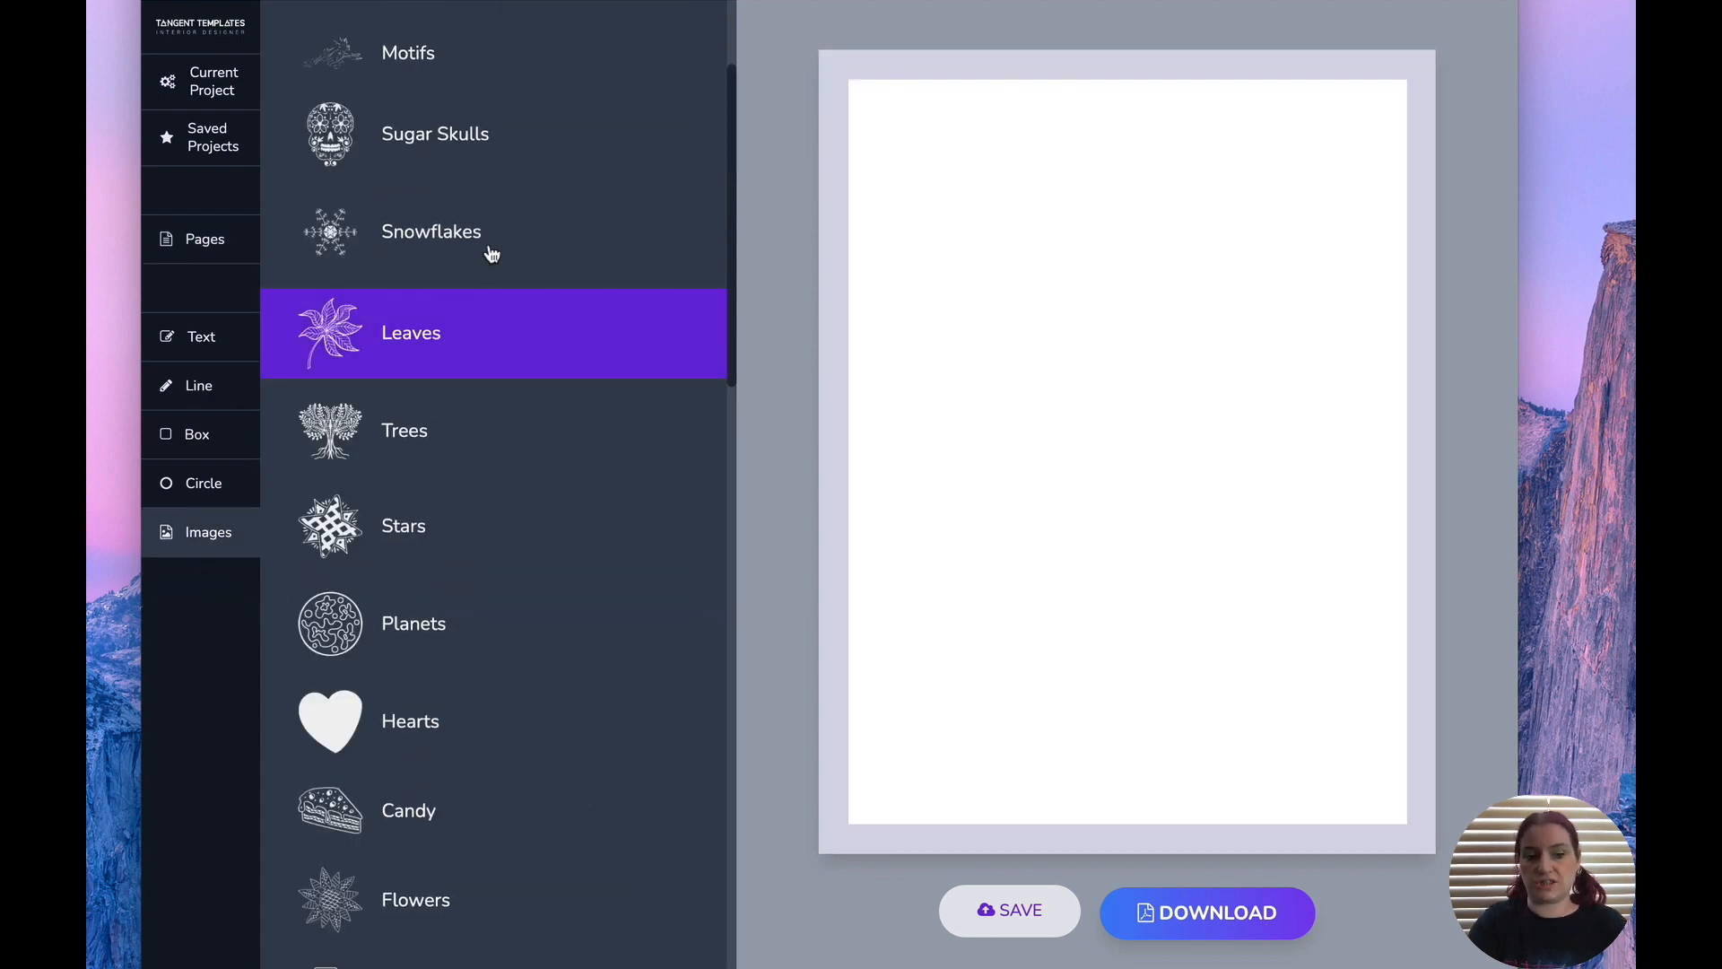
scroll(492, 254, "down", 10)
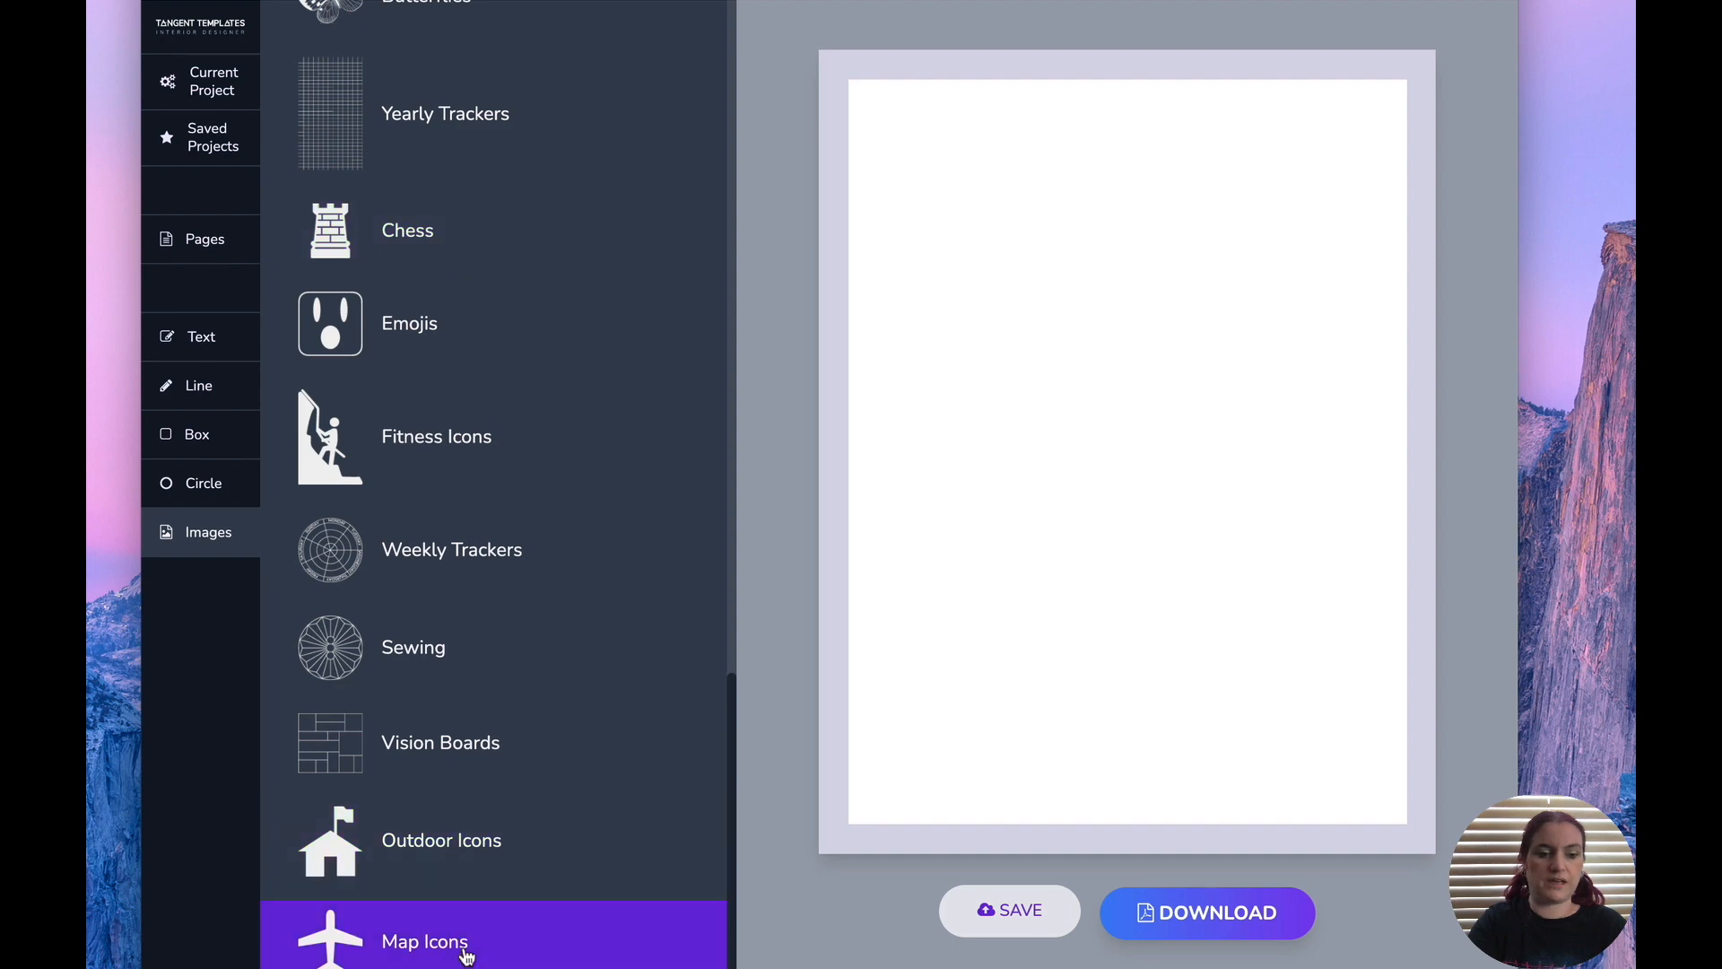
left_click(466, 942)
left_click(496, 104)
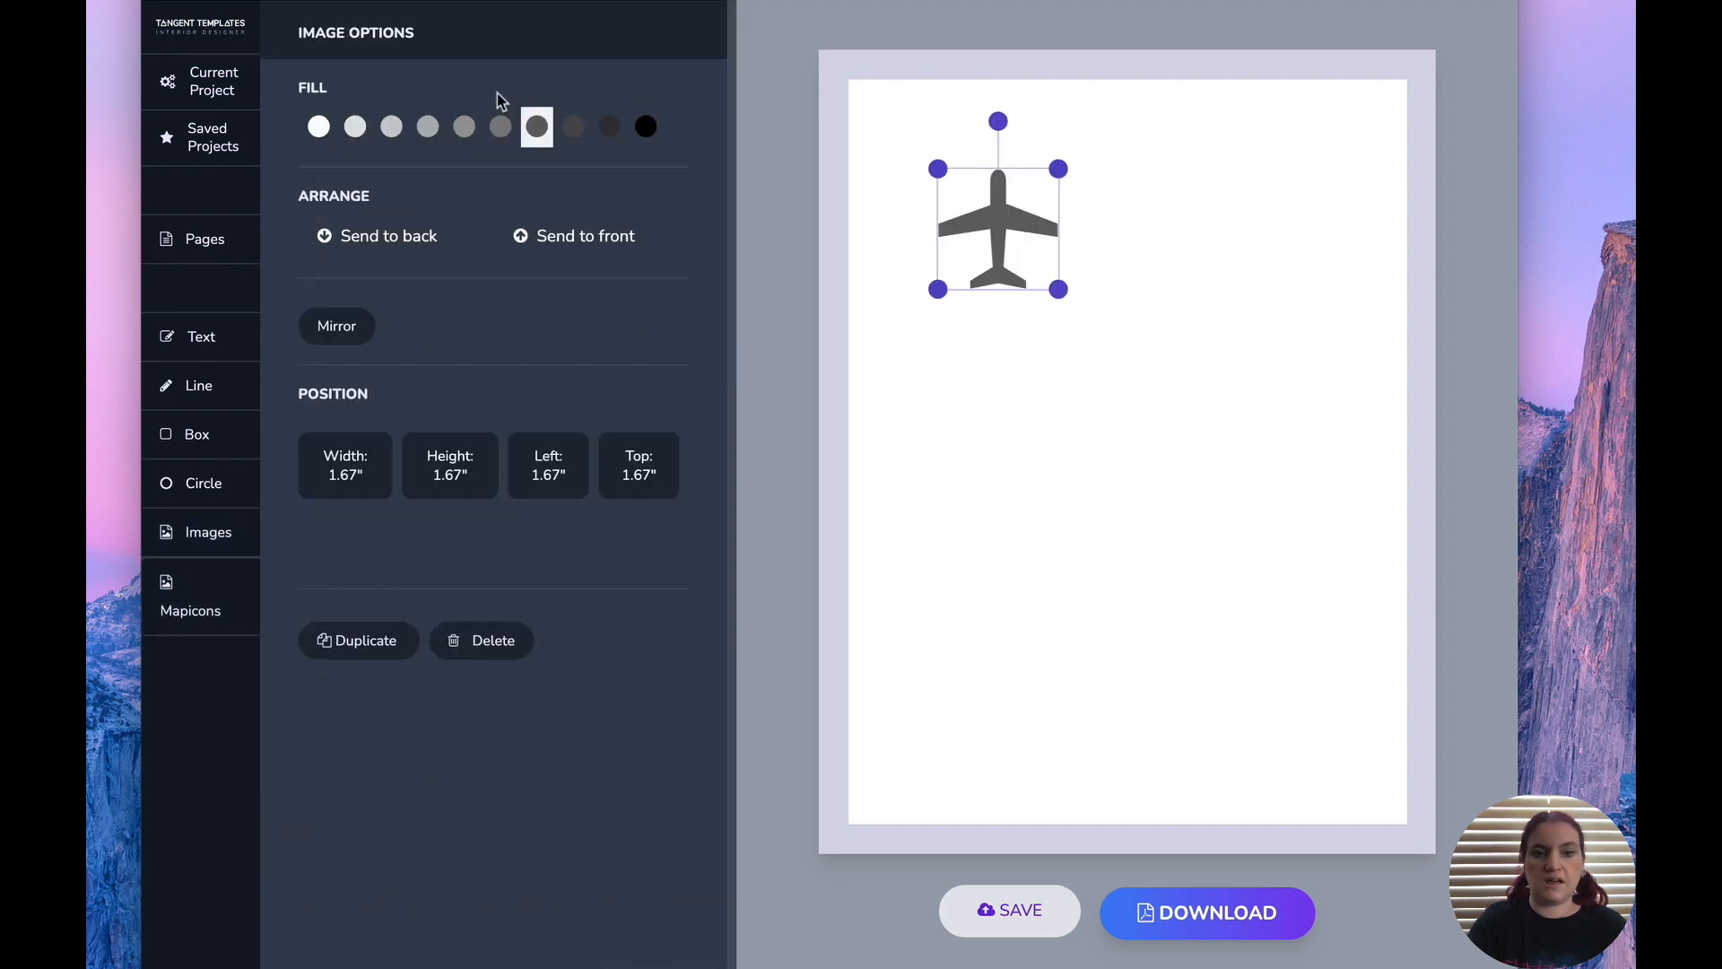
left_click_drag(1058, 290, 1338, 619)
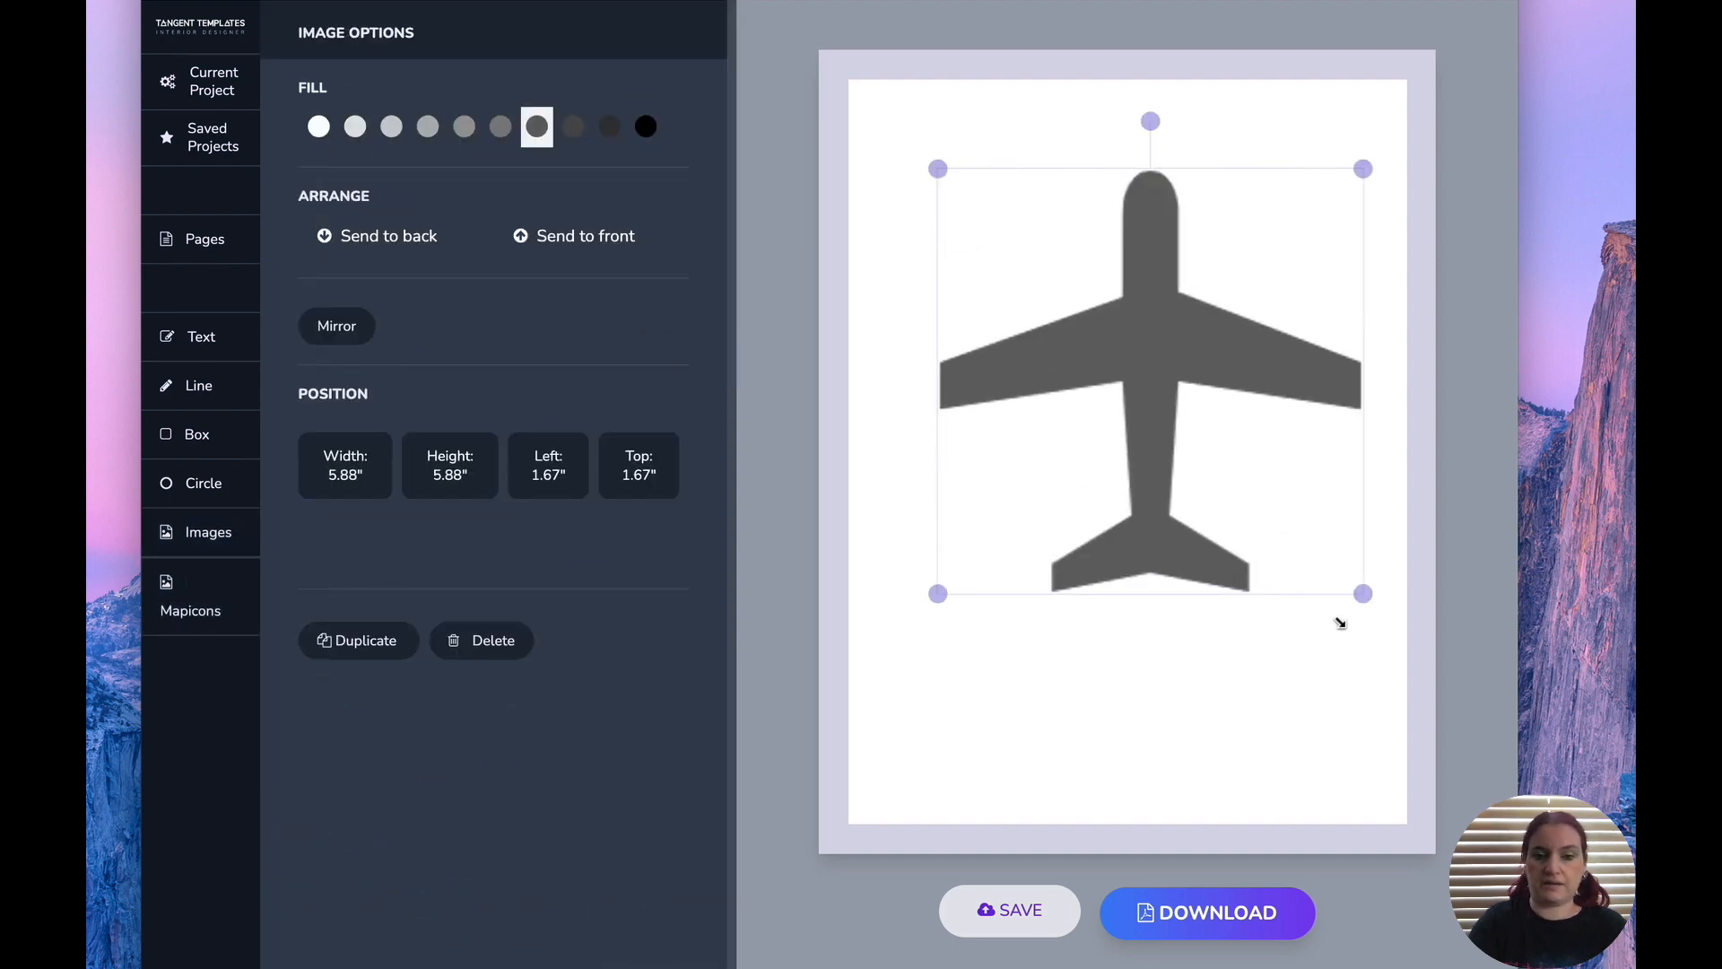
Rotate the airplane 90 degrees clockwise, fill it with light grey and move it near the middle of the page.
left_click_drag(1144, 115, 1349, 426)
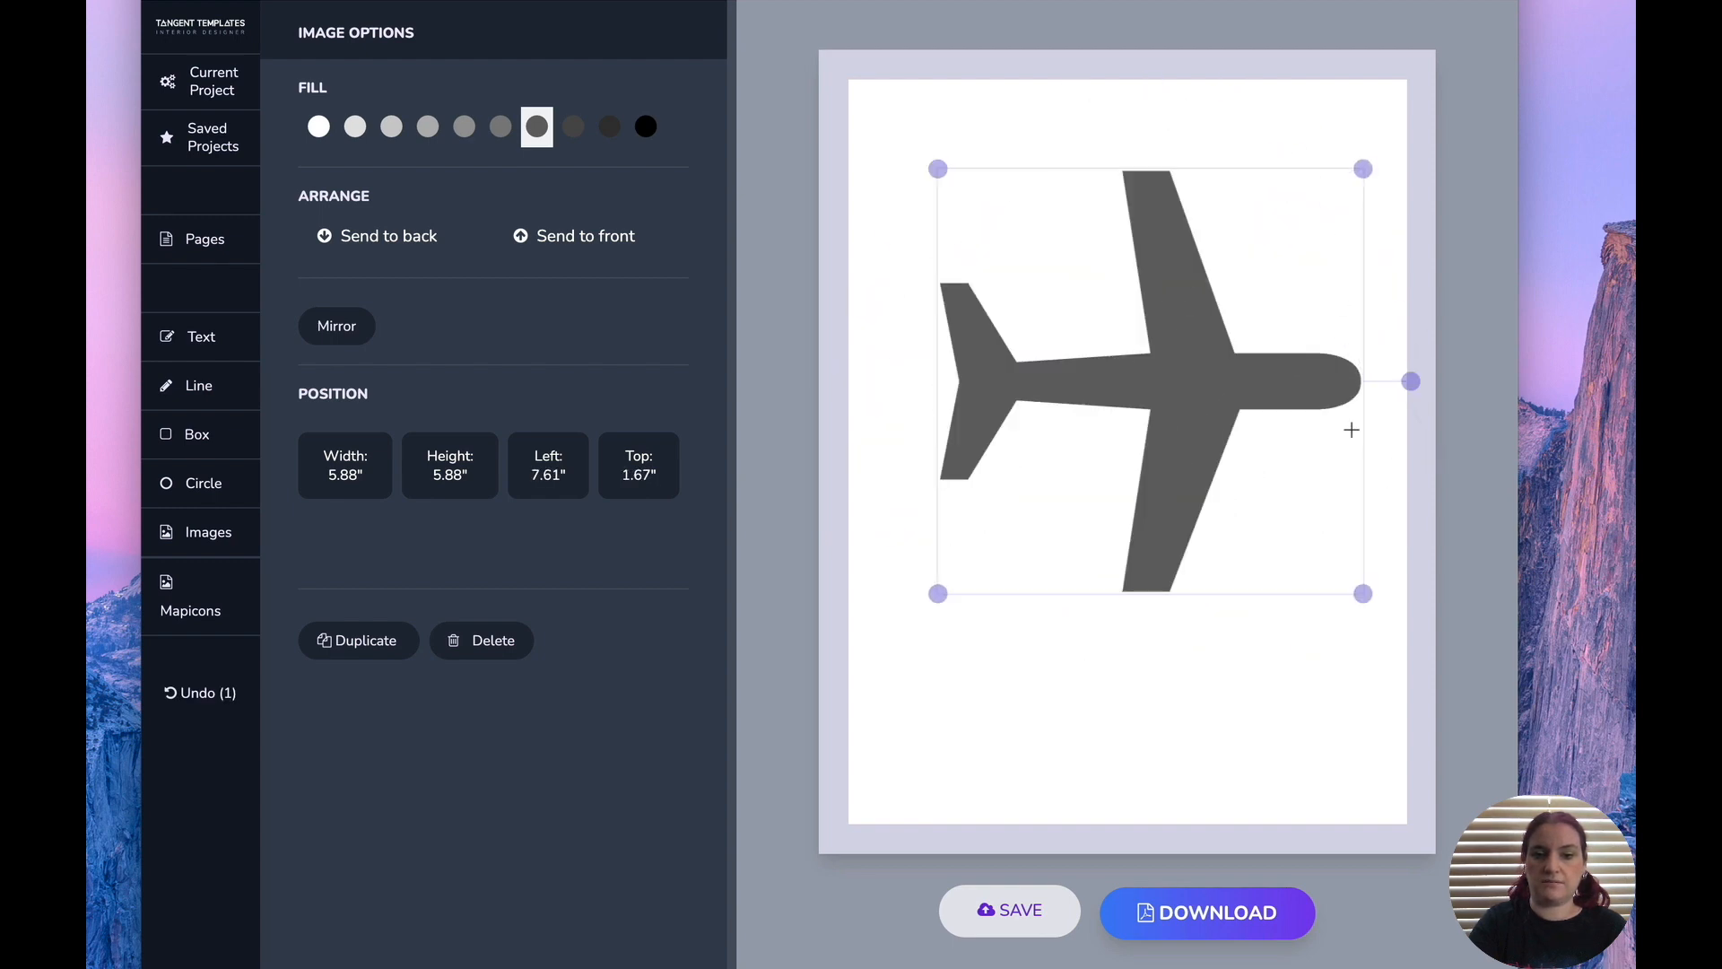
left_click(355, 126)
left_click_drag(1097, 431, 1067, 477)
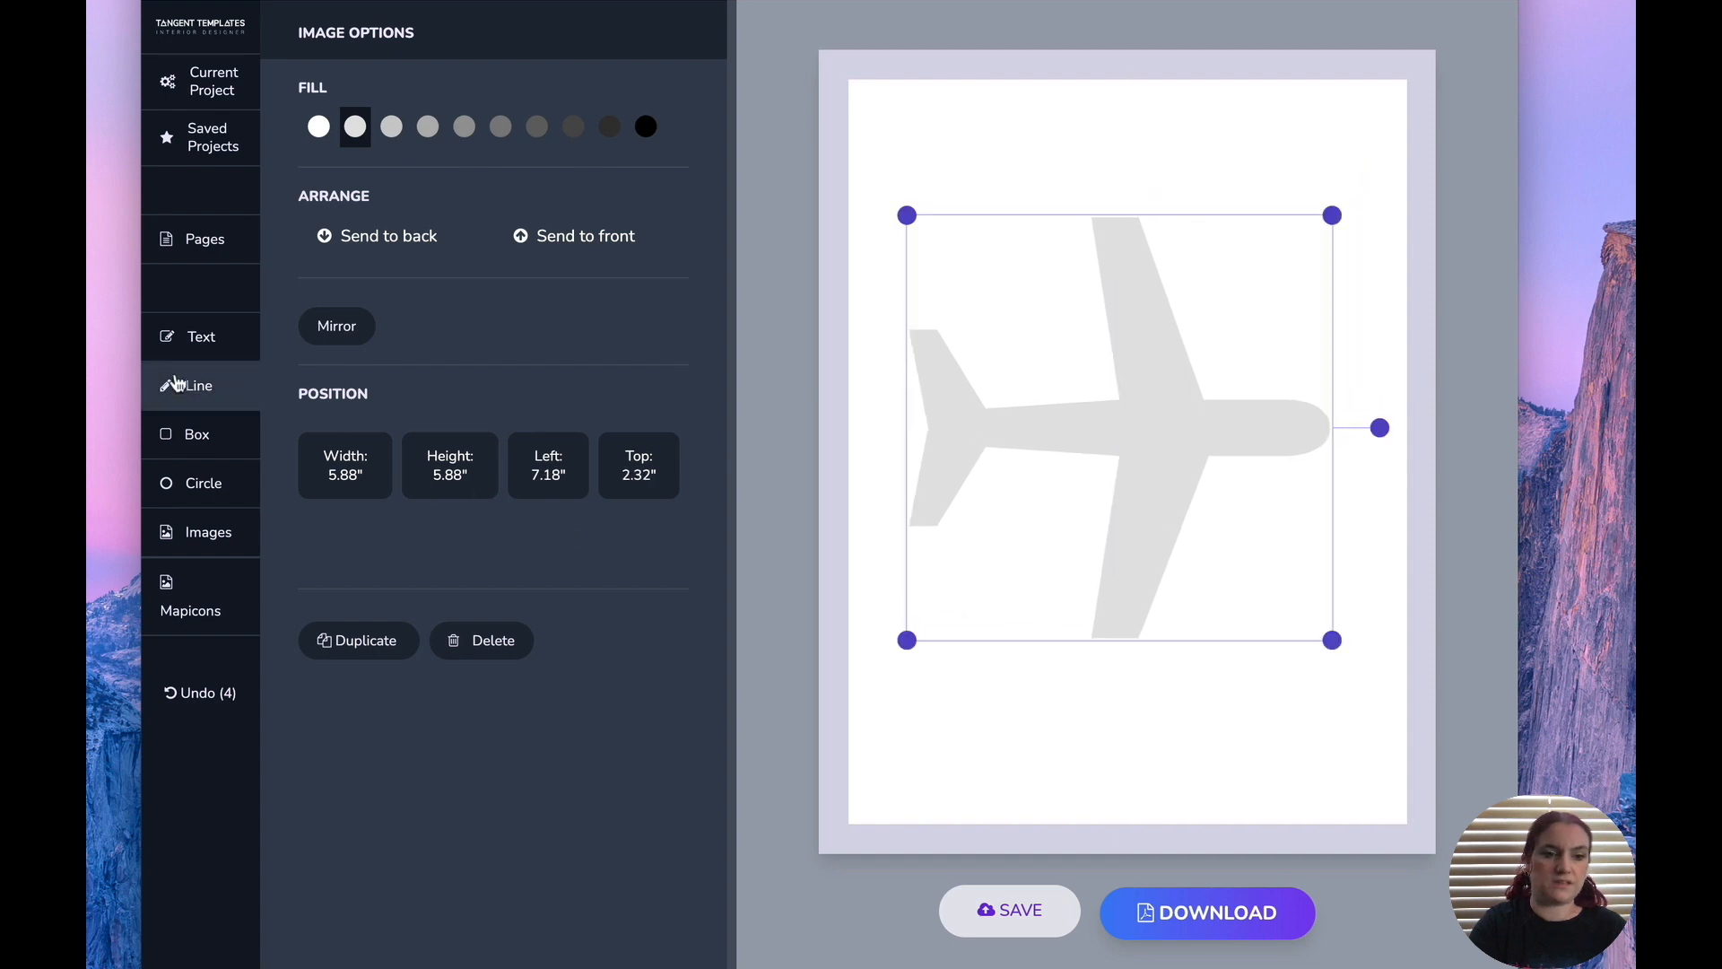
Copy the Date label and its rounded box from page 1 and paste them onto page 5.
left_click(199, 238)
left_click(613, 234)
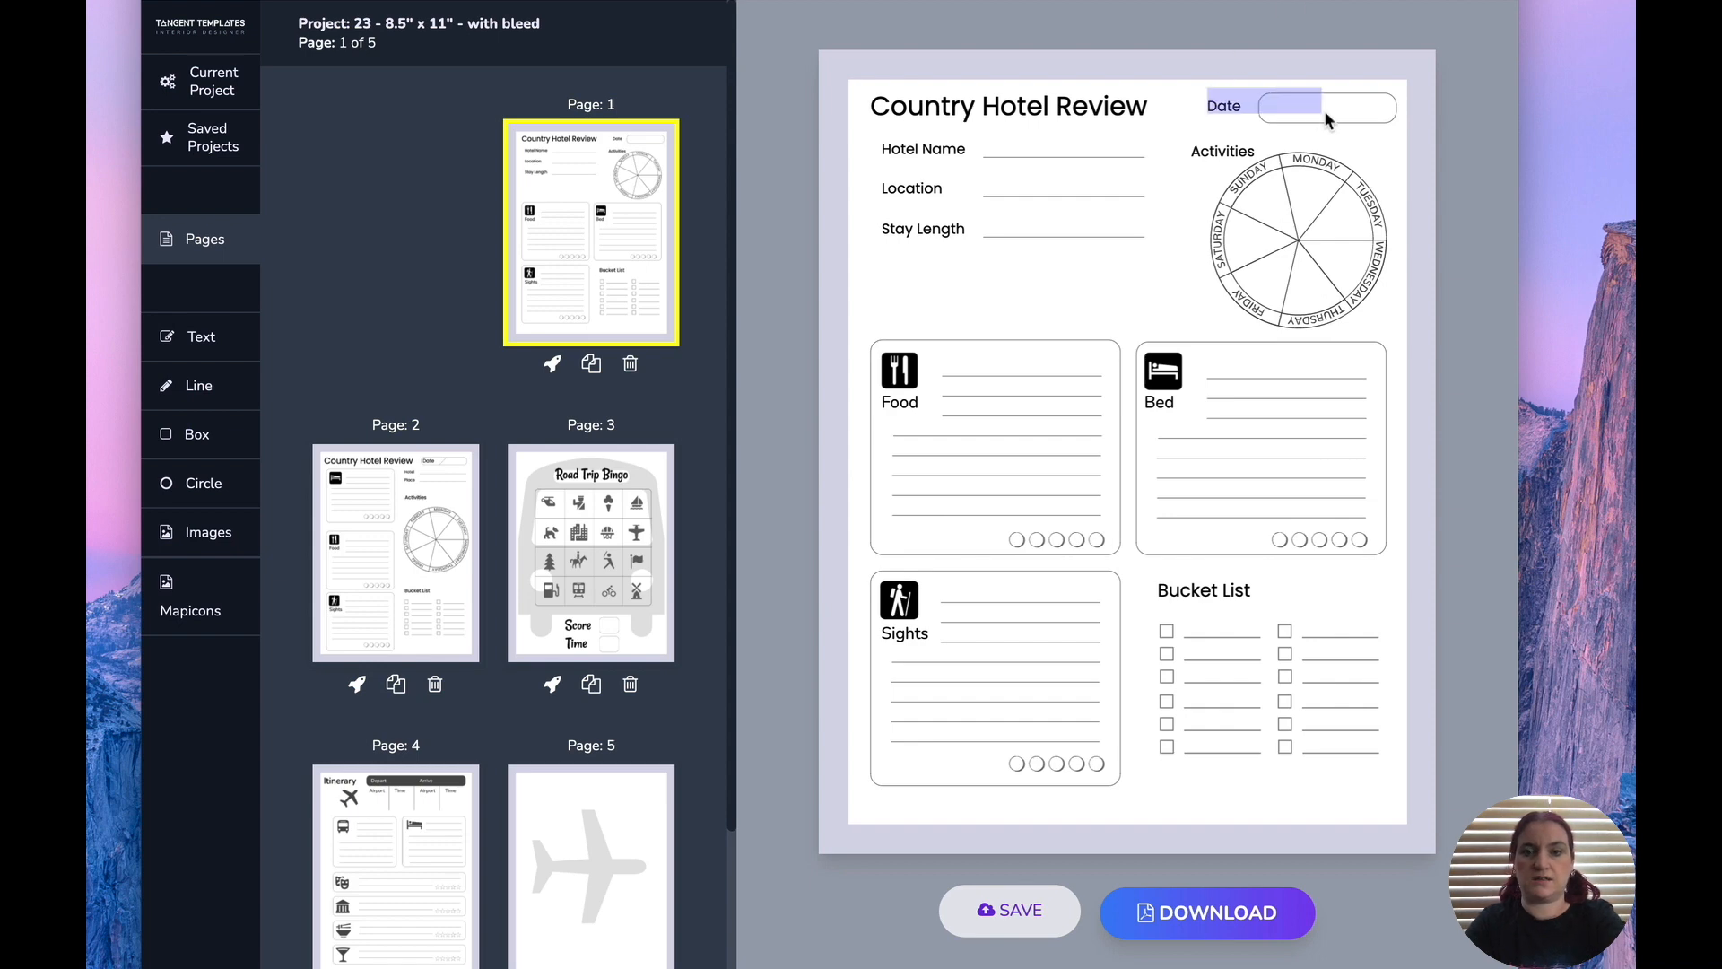
left_click(1325, 115)
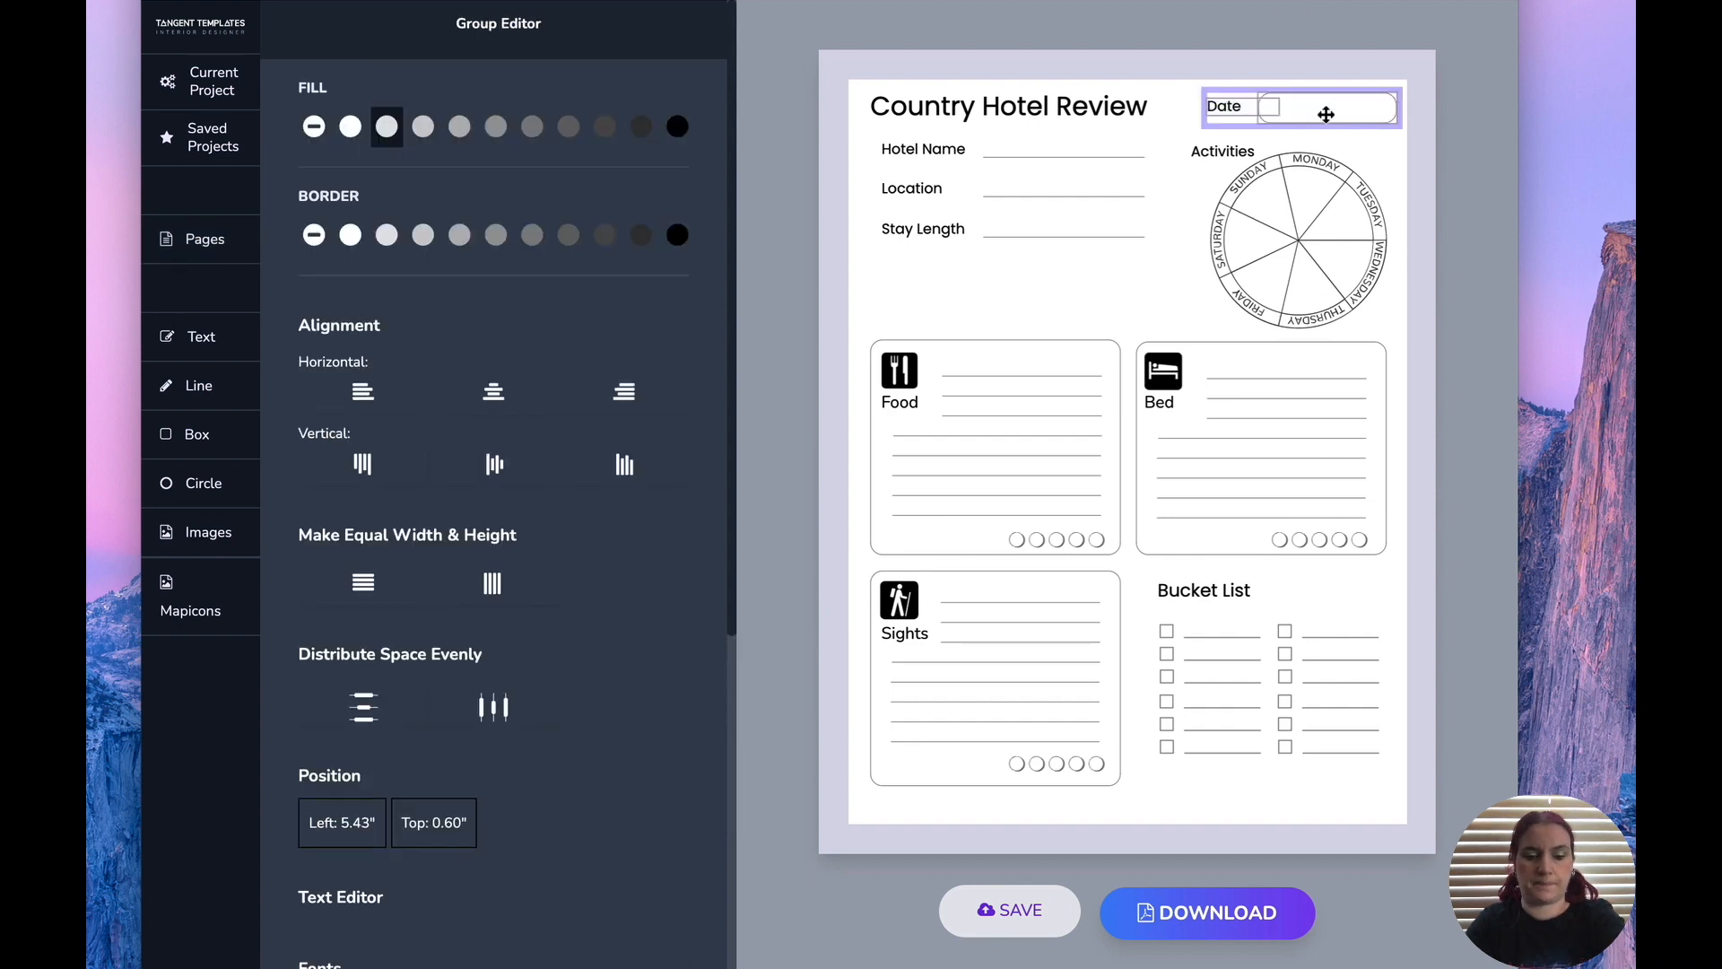
left_click(213, 244)
left_click(648, 867)
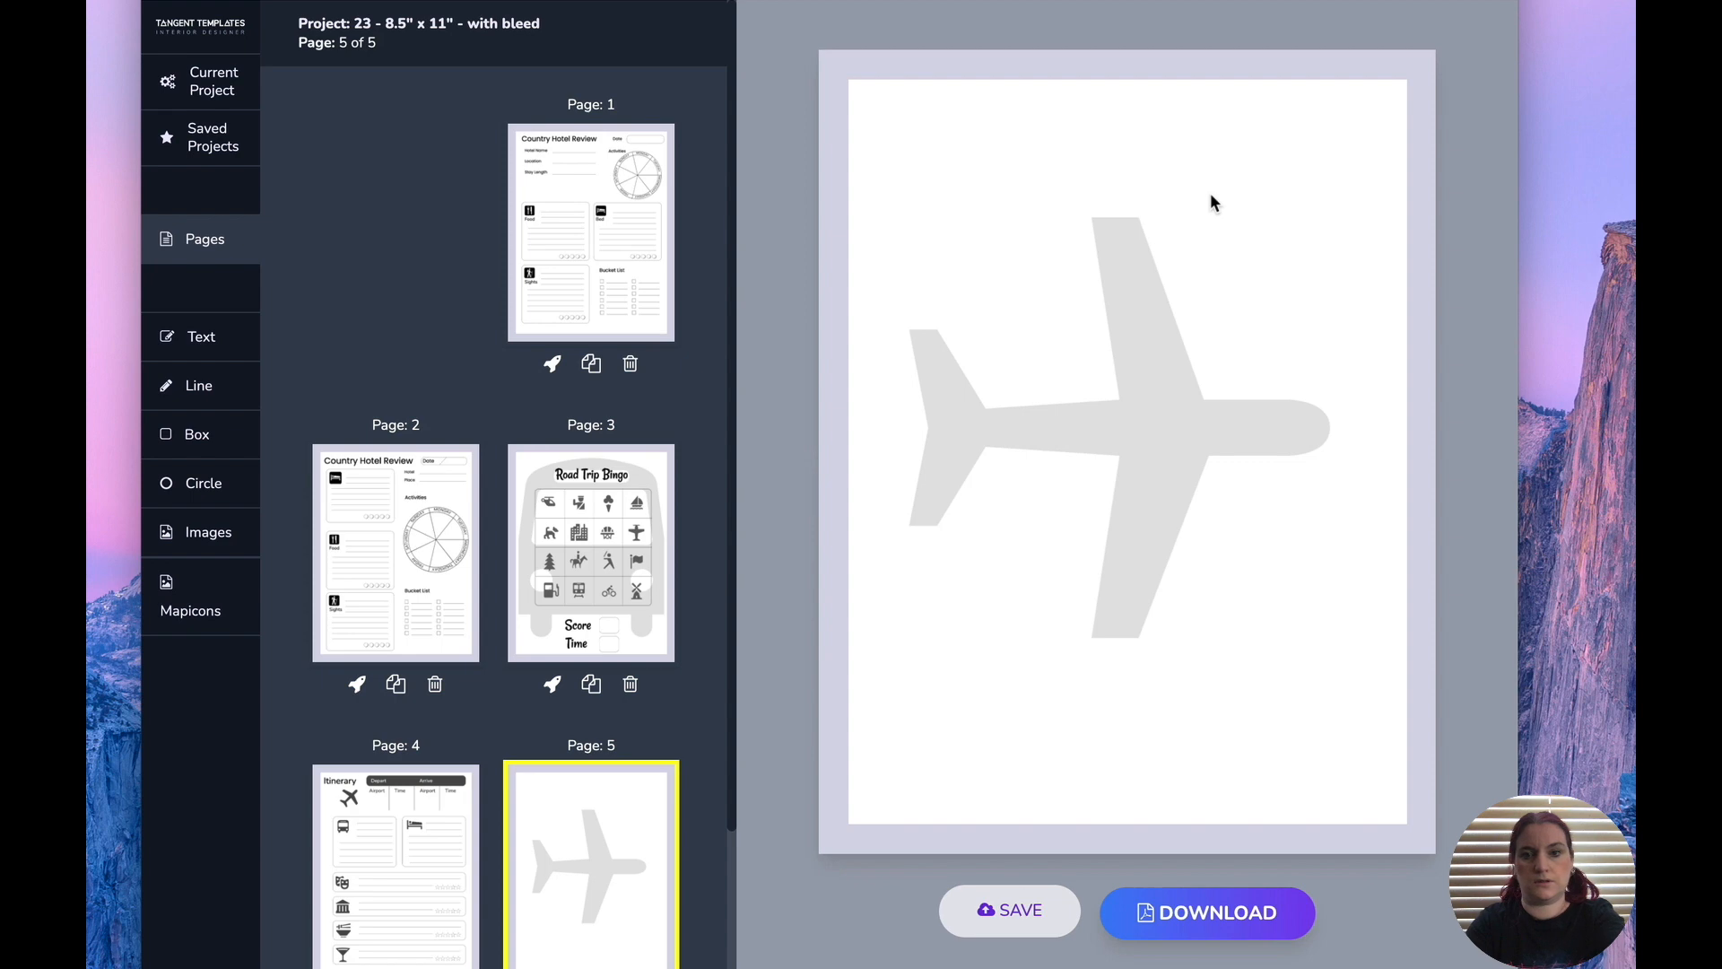
left_click(1211, 197)
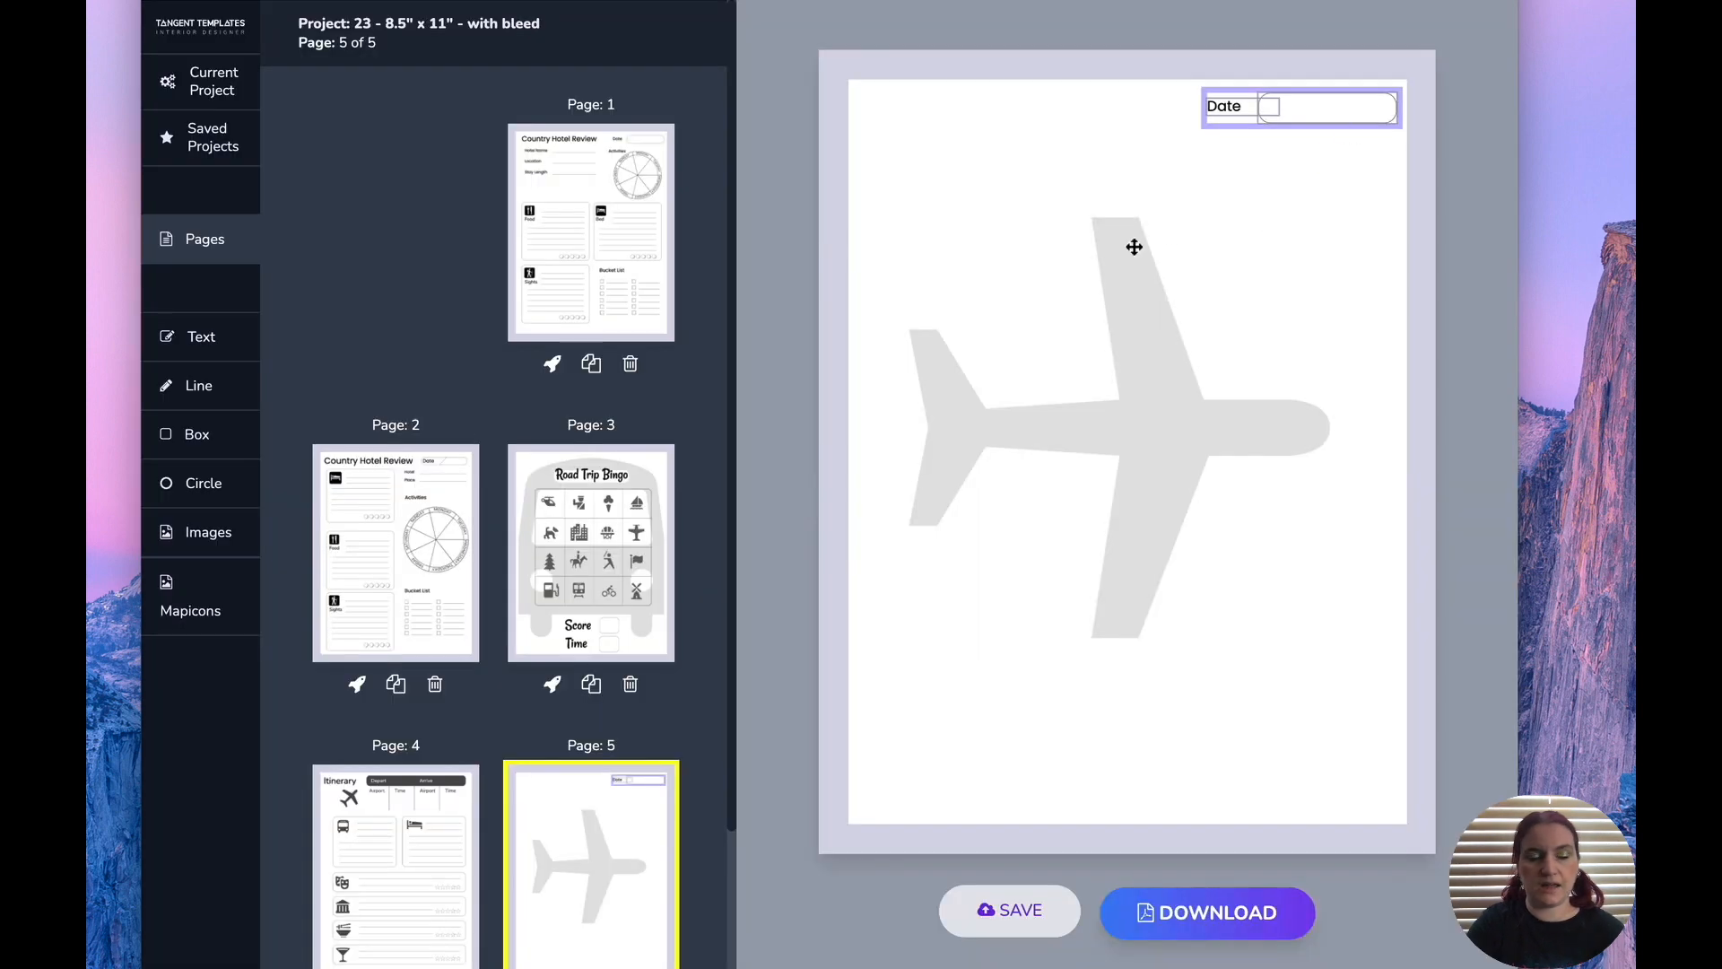
Draw a box about 6.82 by 7.81 inches over the airplane and fill it with Wide Ruled lines.
left_click(207, 439)
left_click_drag(1104, 384, 1396, 646)
left_click_drag(1133, 664, 1134, 738)
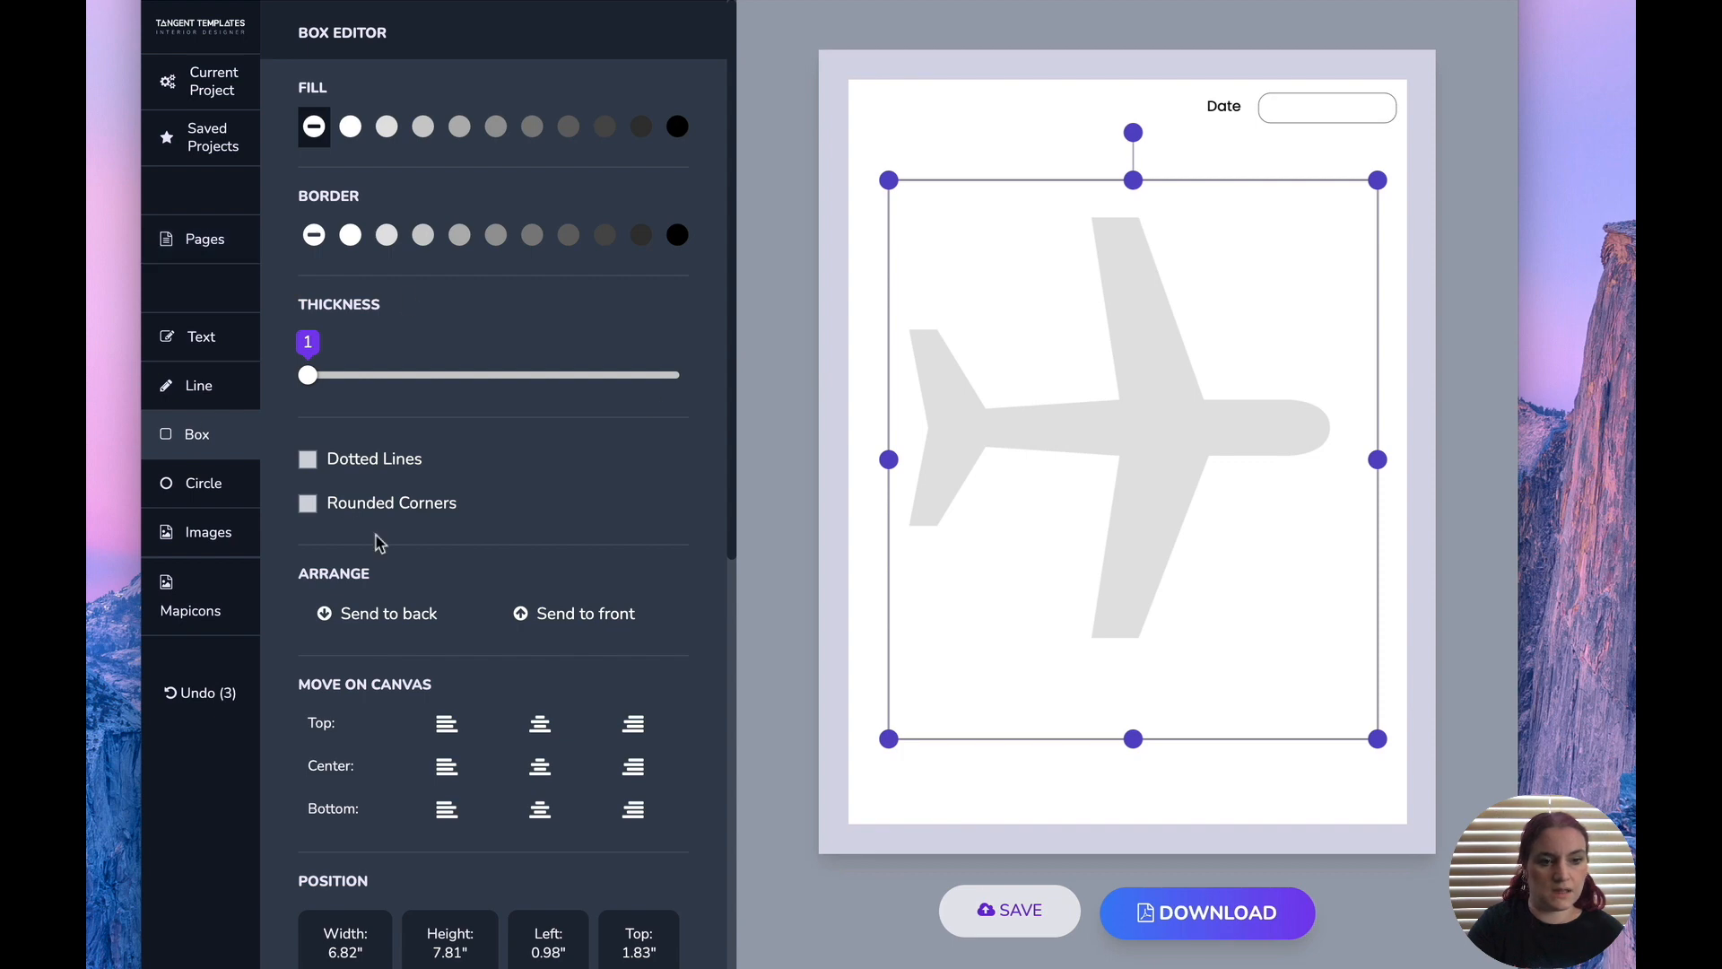
scroll(380, 535, "down", 8)
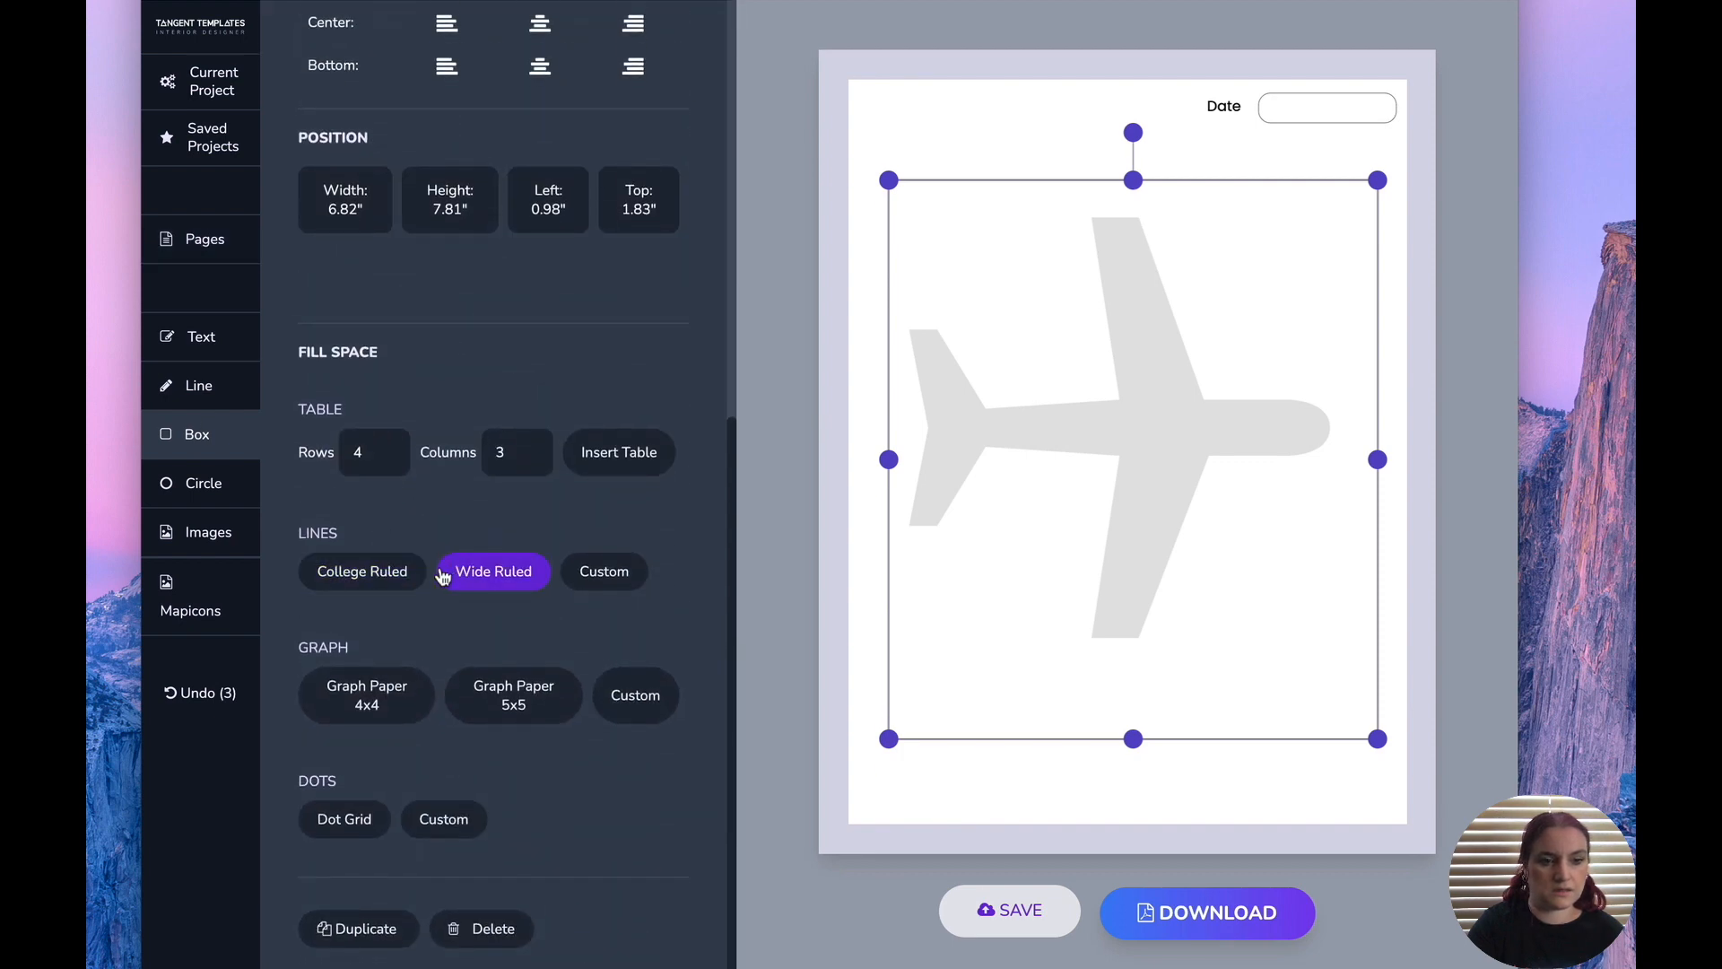
left_click(493, 576)
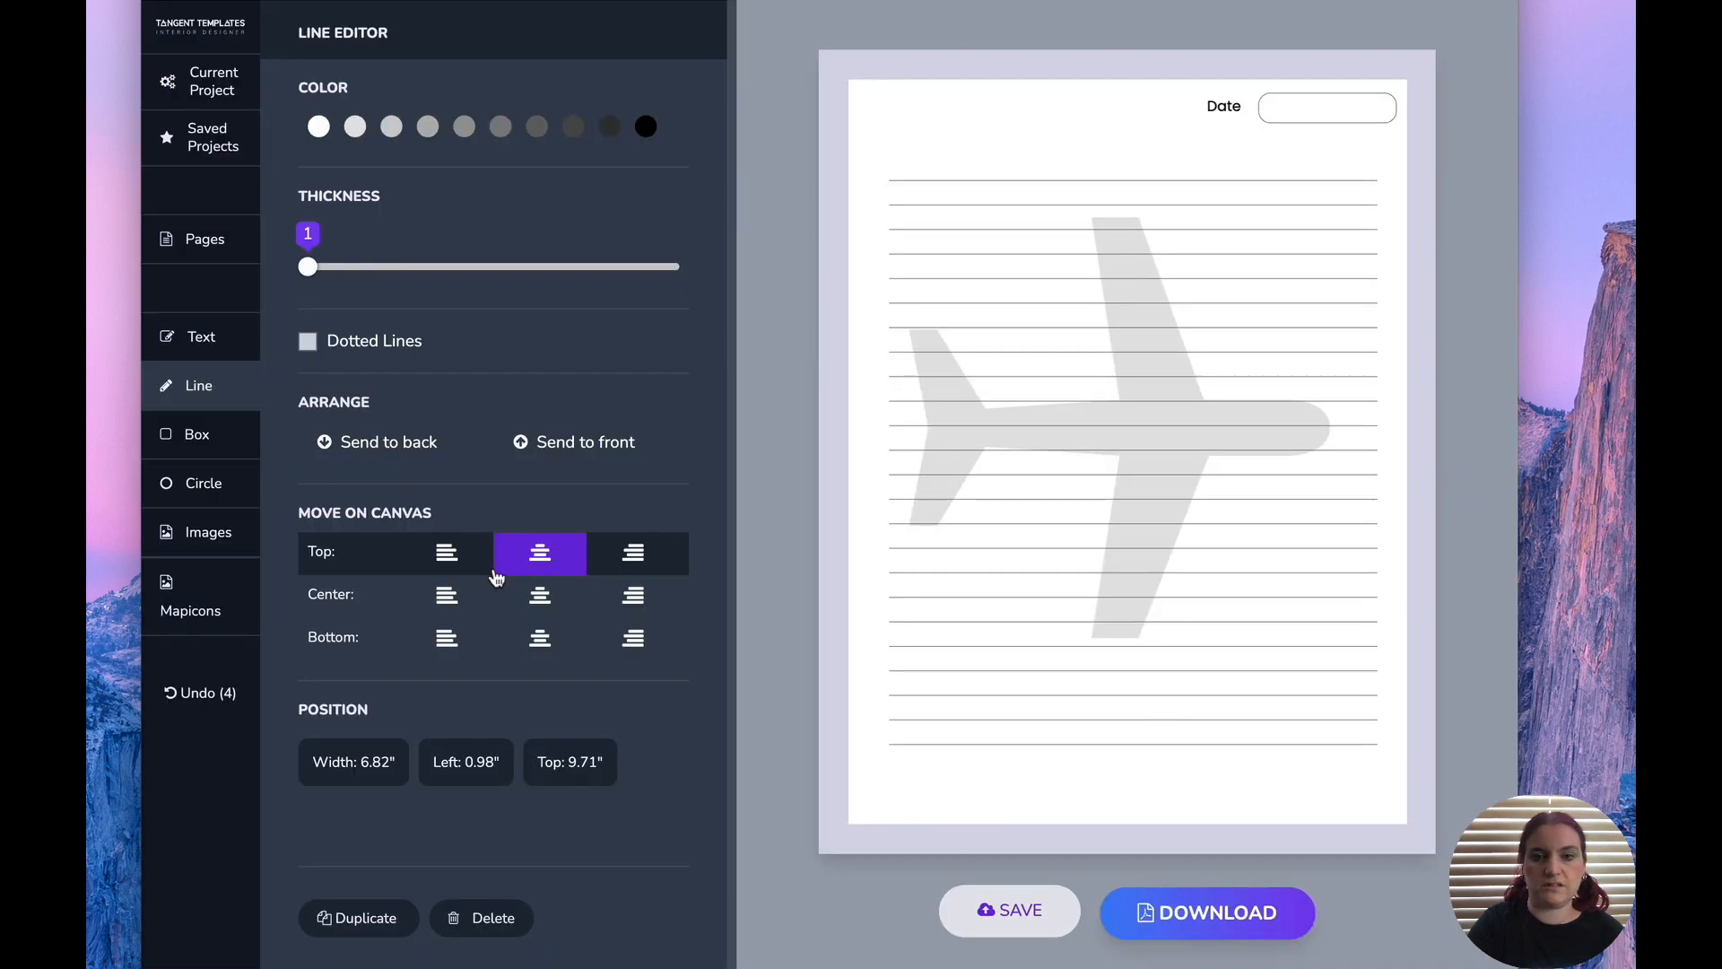
Add the theatre masks map icon, shrink it to about 1.23 inches and place it centred at the bottom of the page.
left_click(200, 598)
scroll(373, 737, "down", 20)
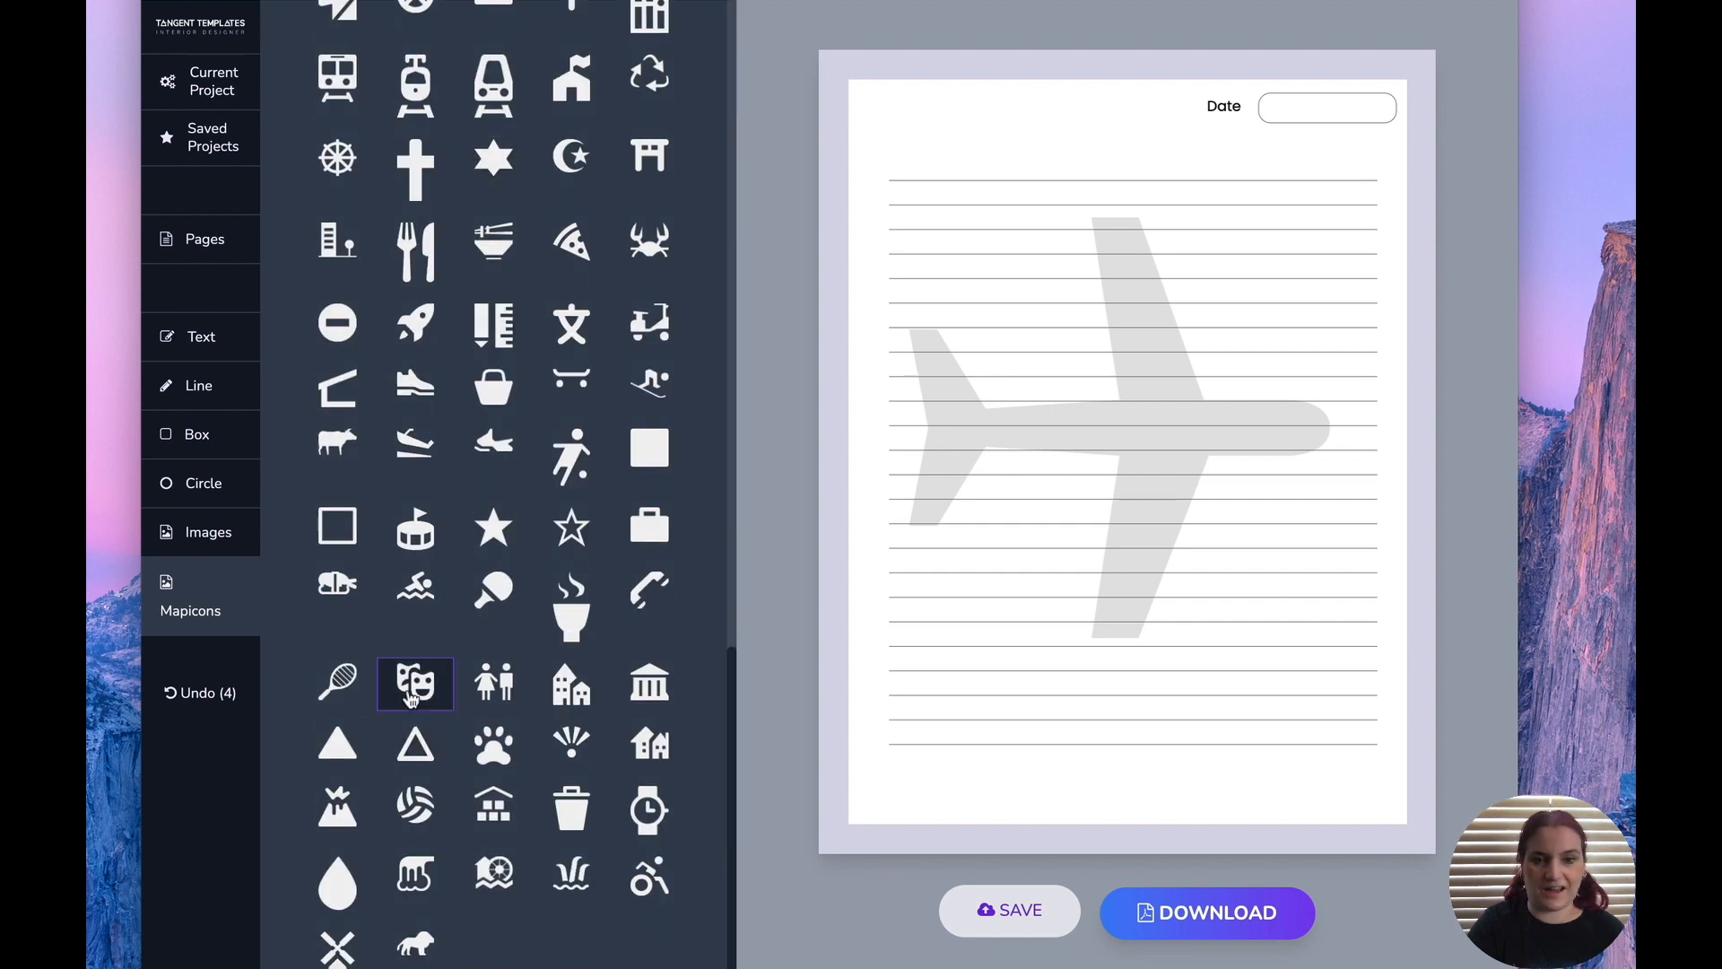
left_click(411, 698)
left_click_drag(1000, 256, 1148, 792)
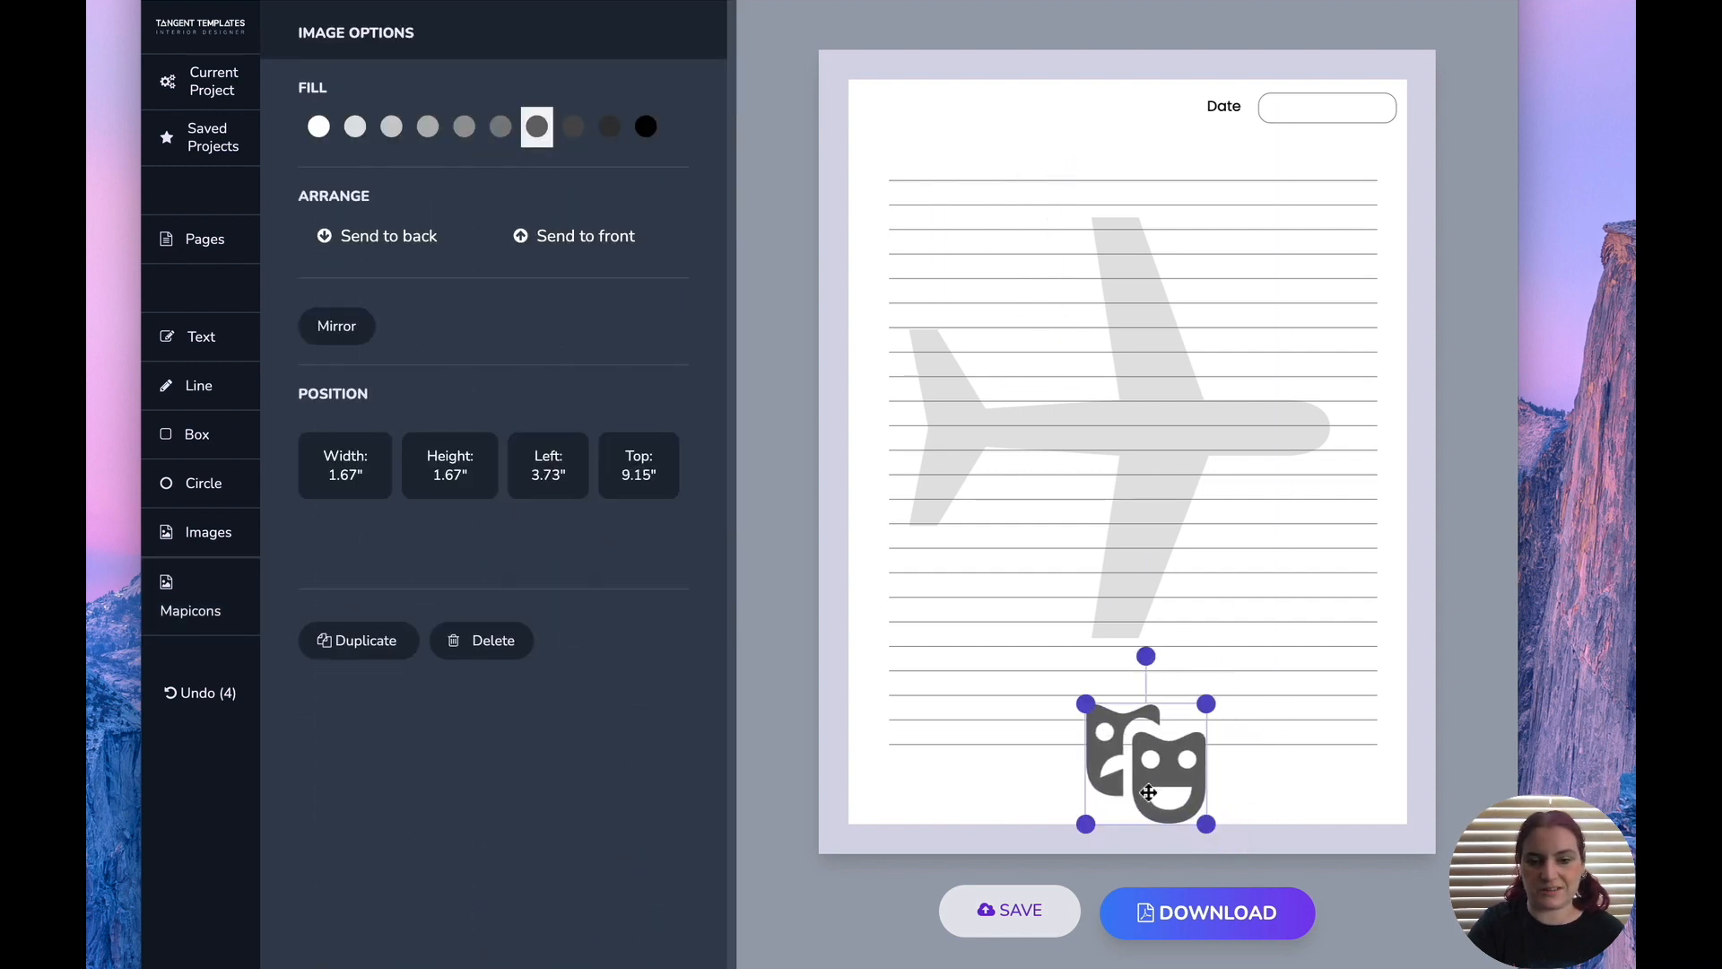
left_click_drag(1206, 704, 1175, 732)
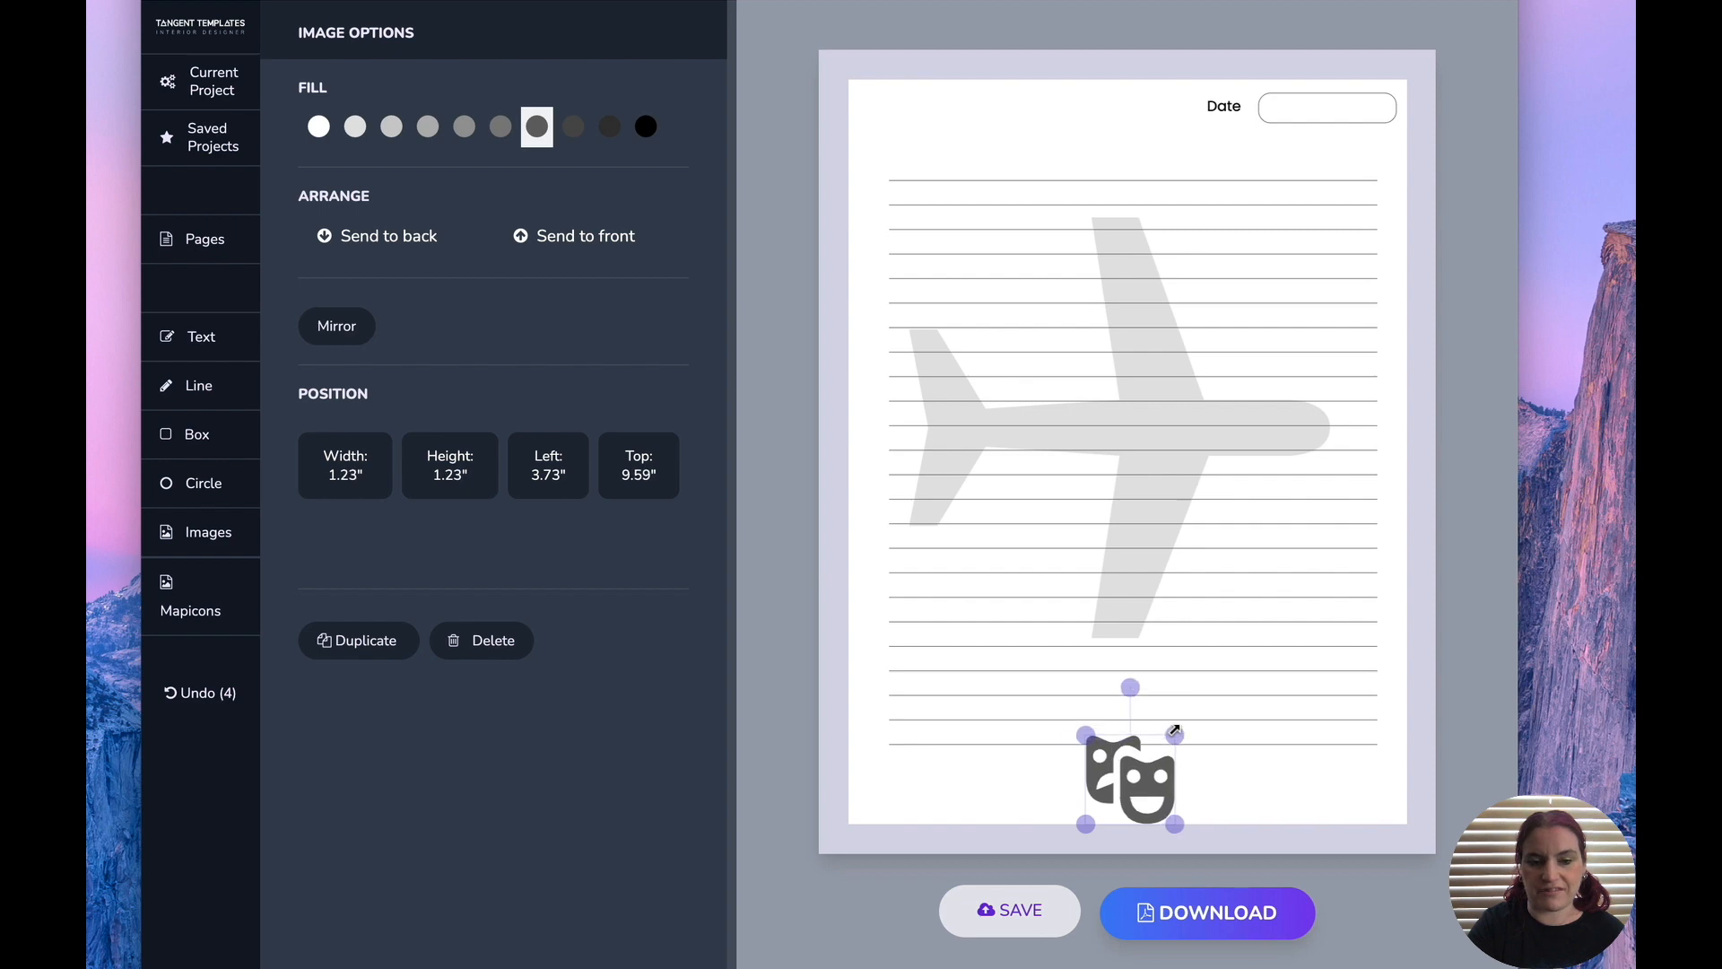
left_click_drag(1145, 813, 1154, 811)
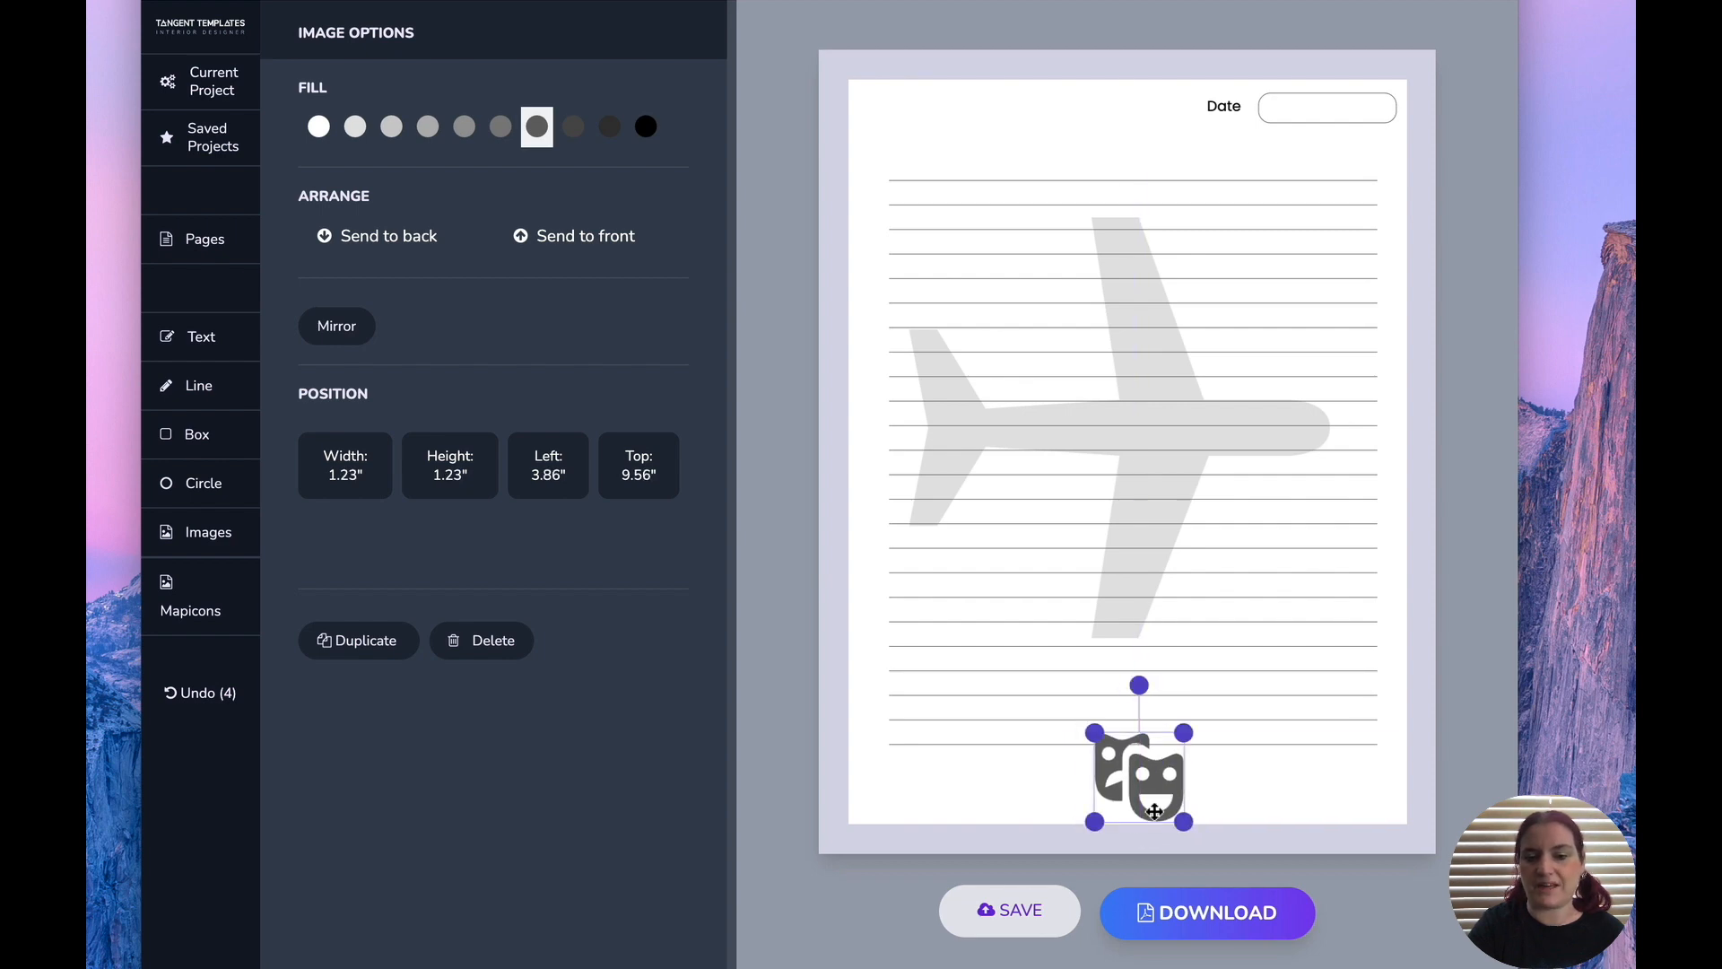
left_click(1369, 809)
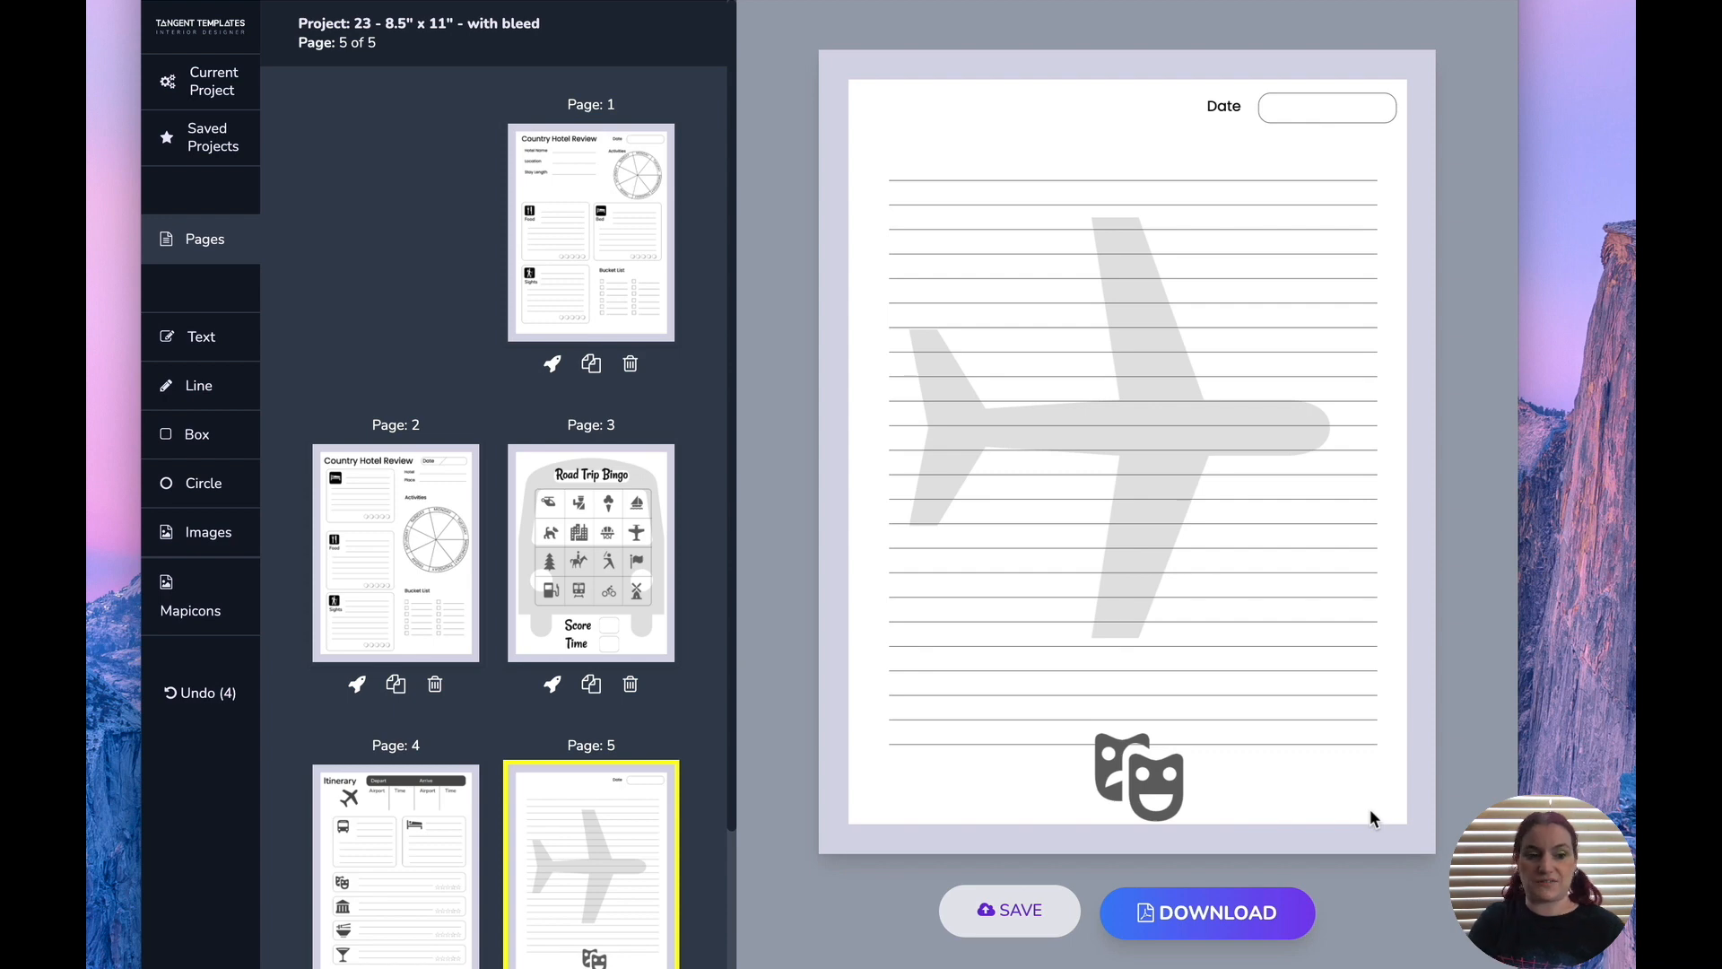
Delete the theatre masks icon from the bottom of the page.
left_click(190, 596)
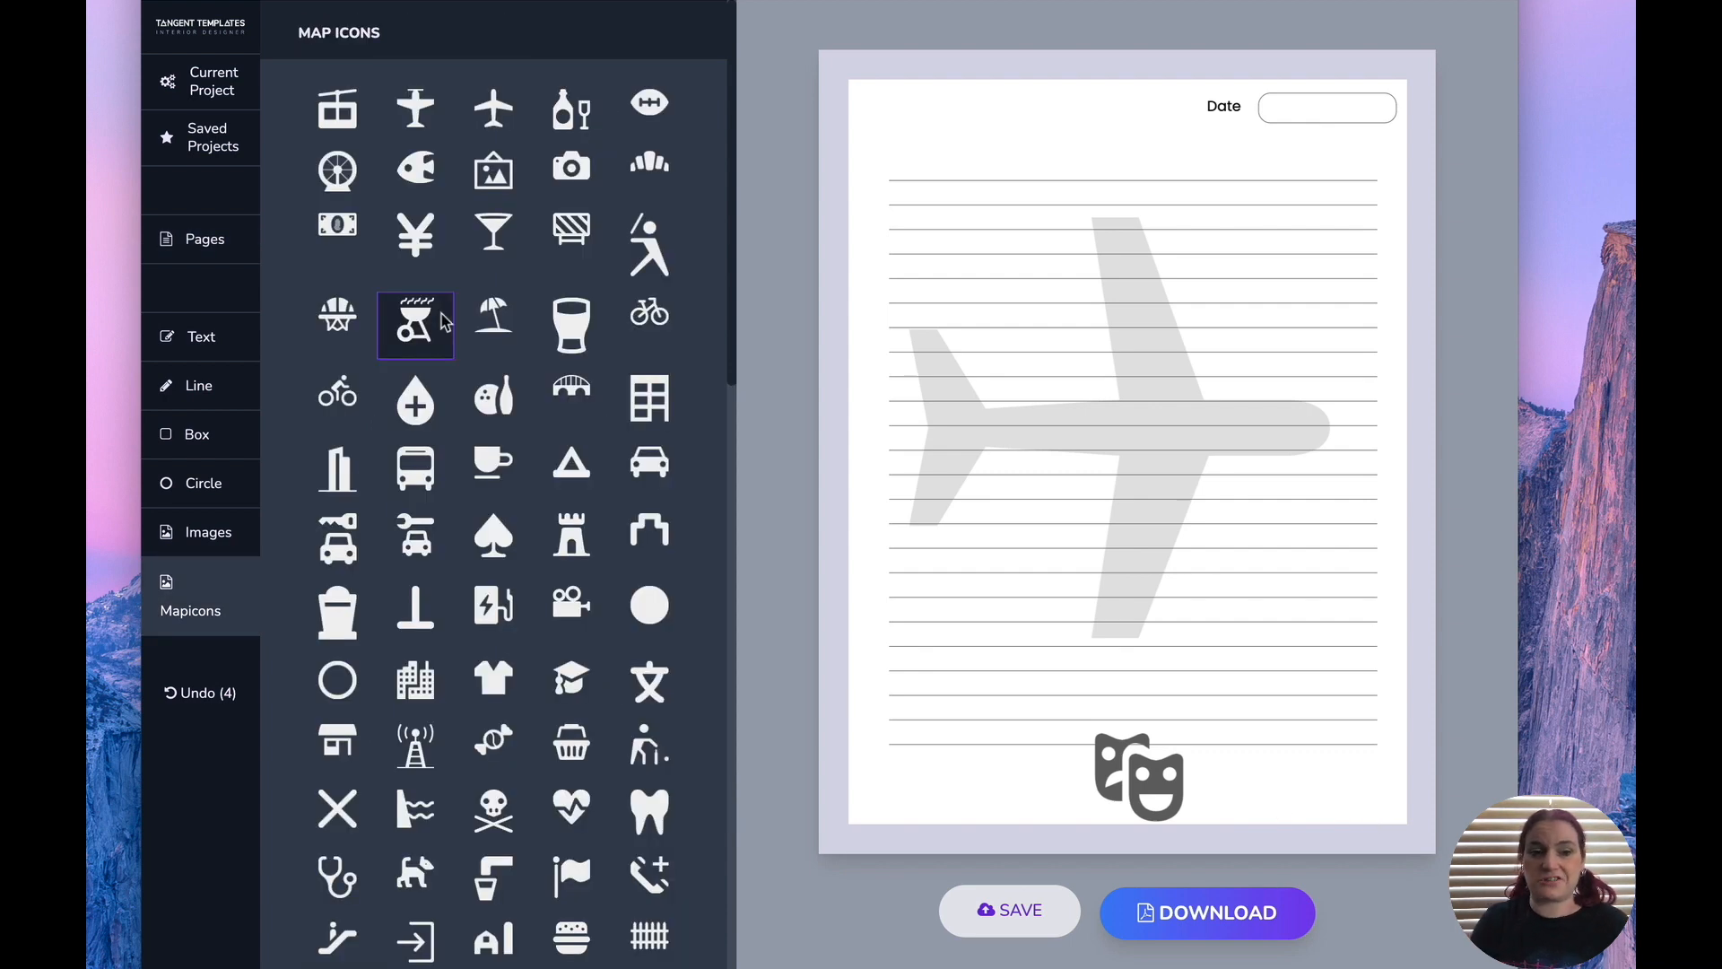
left_click(1134, 778)
key("Delete")
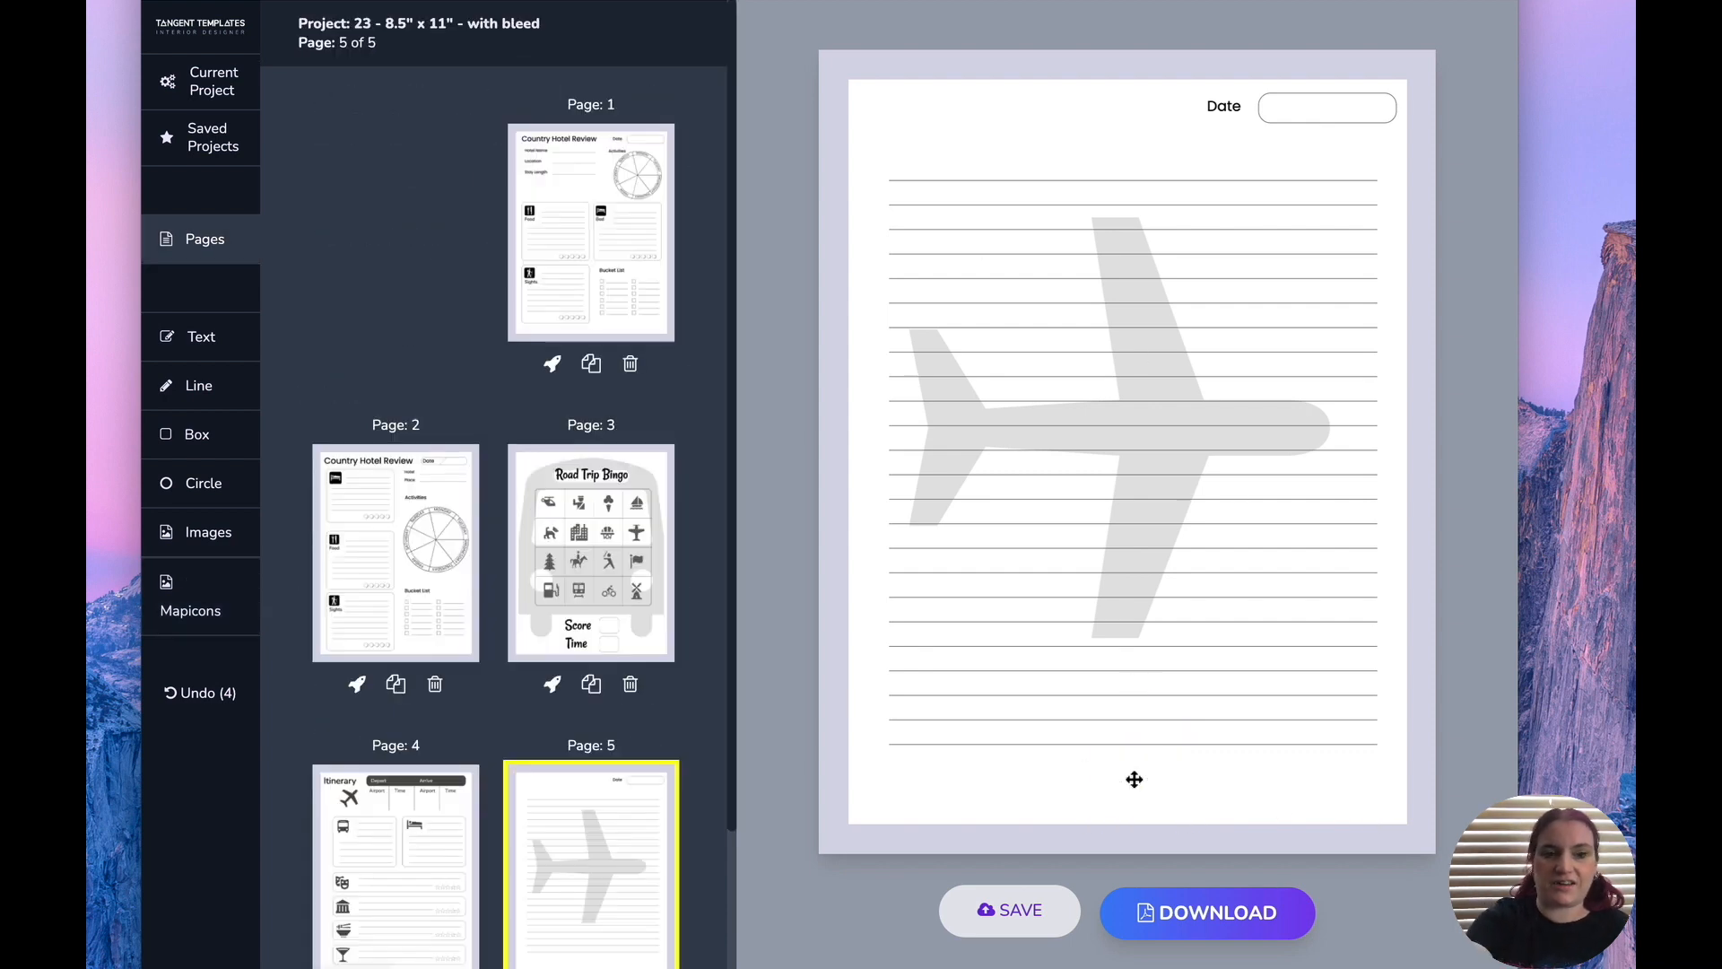
Add the cocktail glass map icon at about 0.67 inches wide and duplicate it into a centred row of three beneath the ruled lines.
left_click(190, 596)
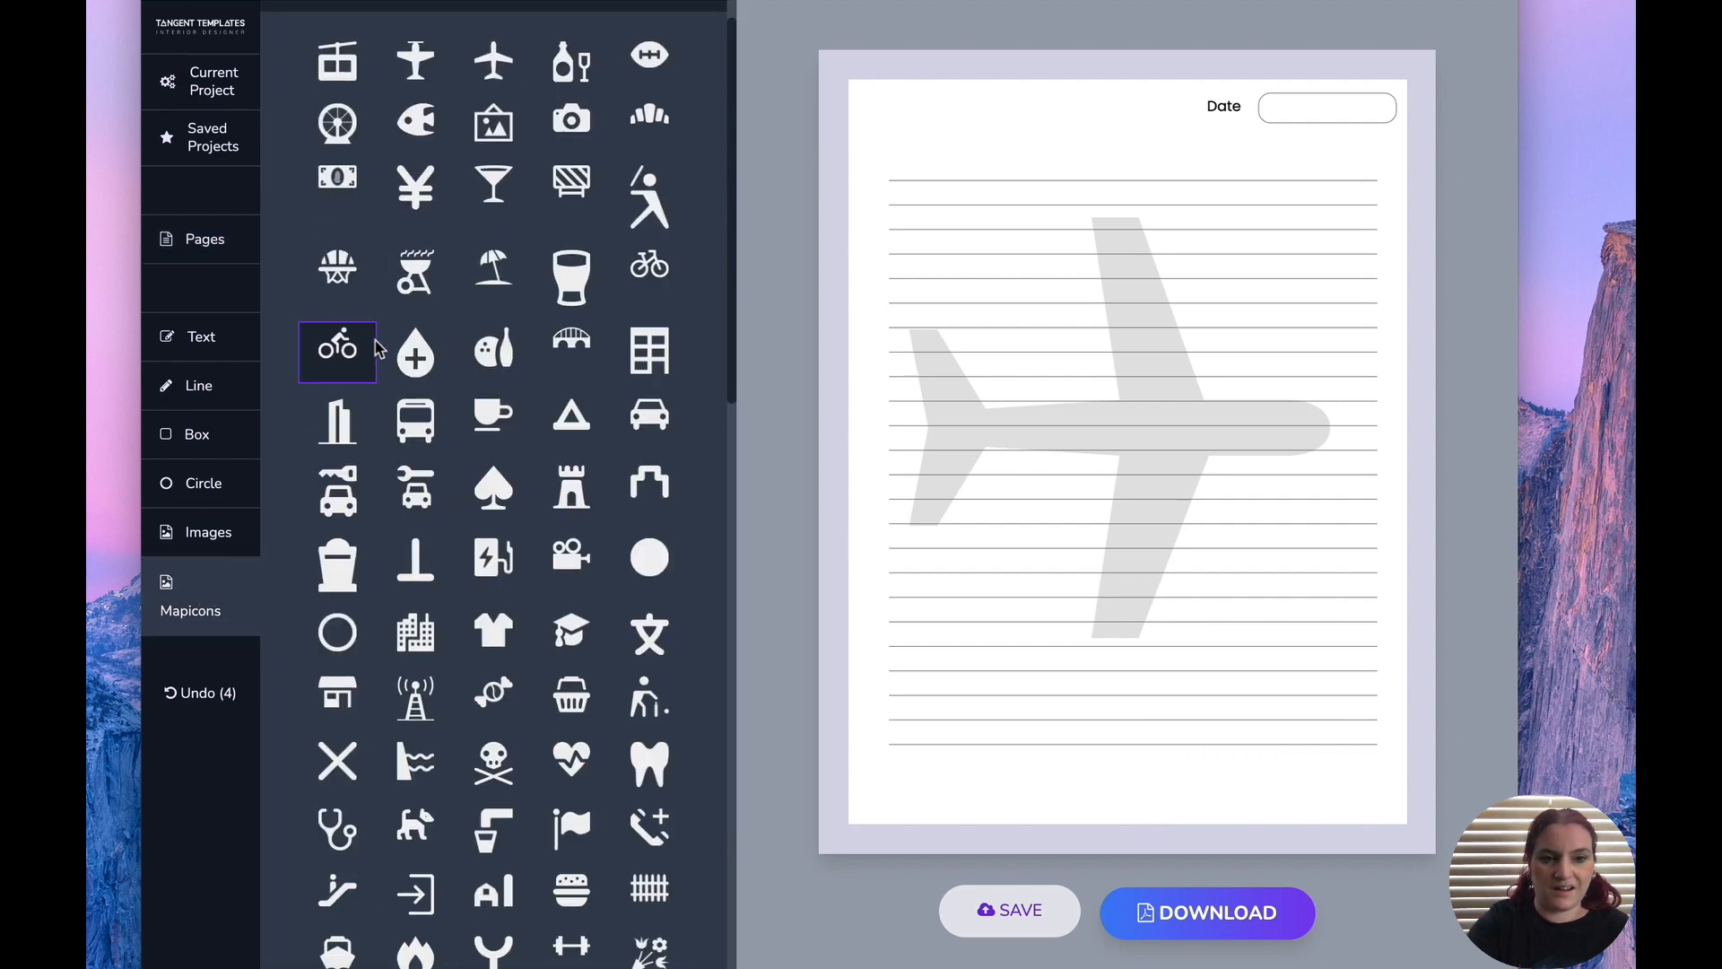
left_click(492, 230)
left_click_drag(1064, 159, 1204, 774)
key("ctrl+d")
left_click(1292, 812)
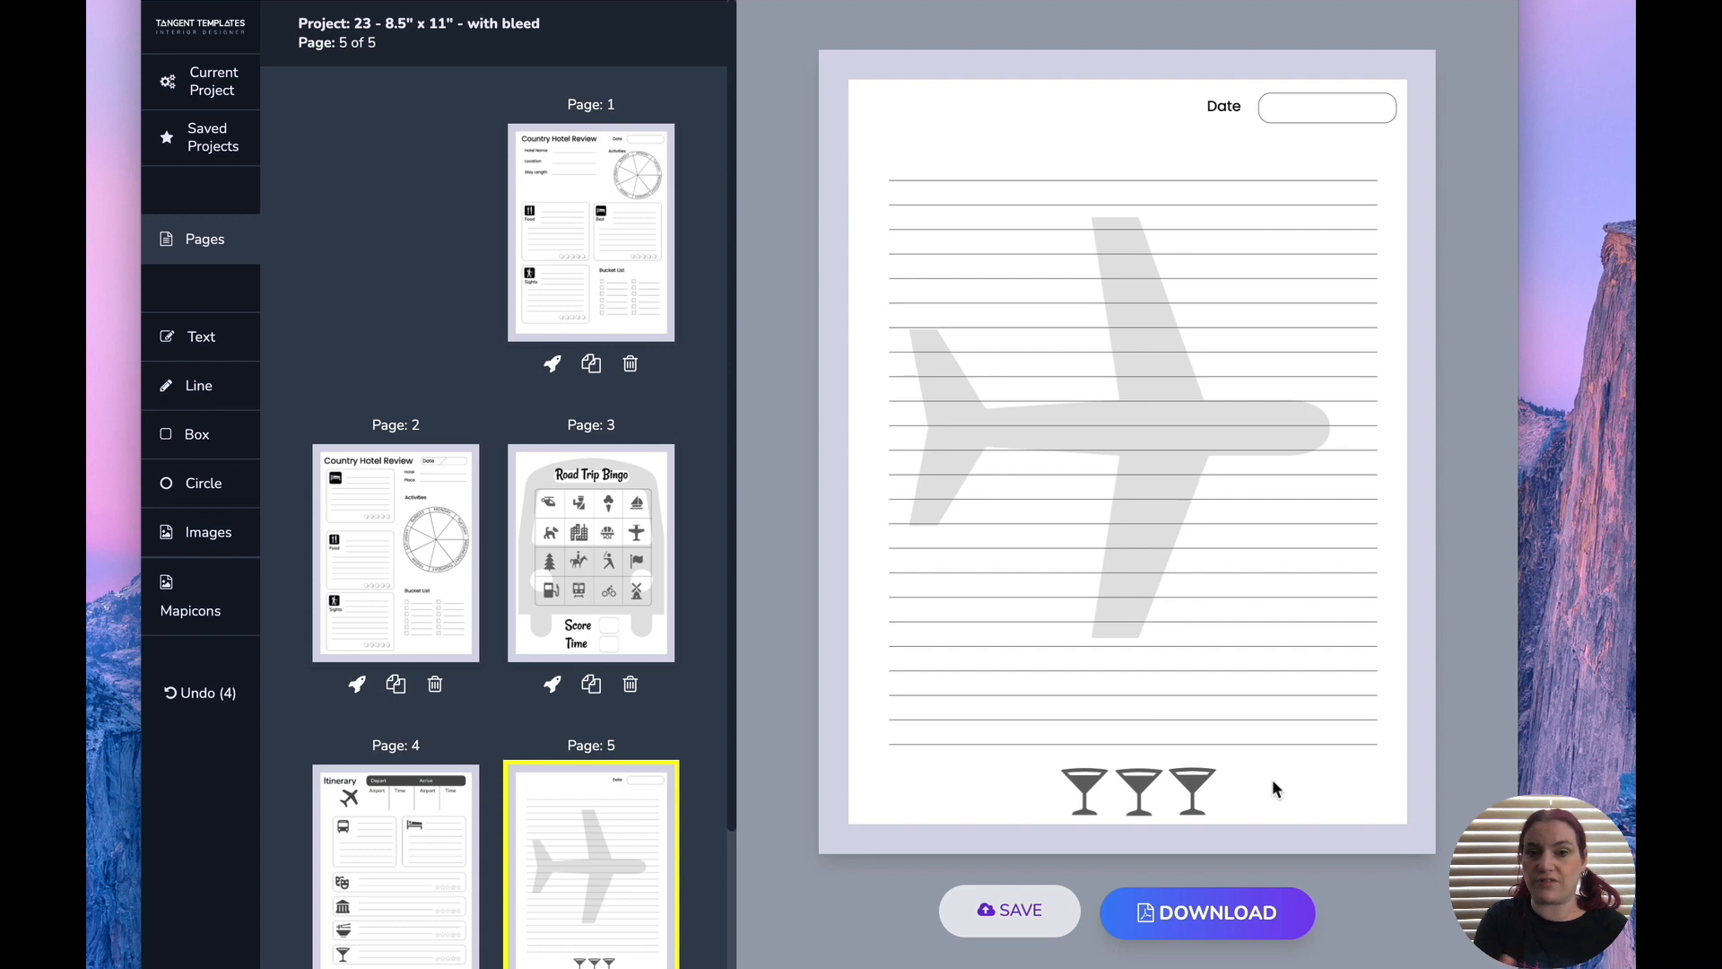
Fill the rightmost cocktail glass with light grey and deselect it.
left_click(1193, 789)
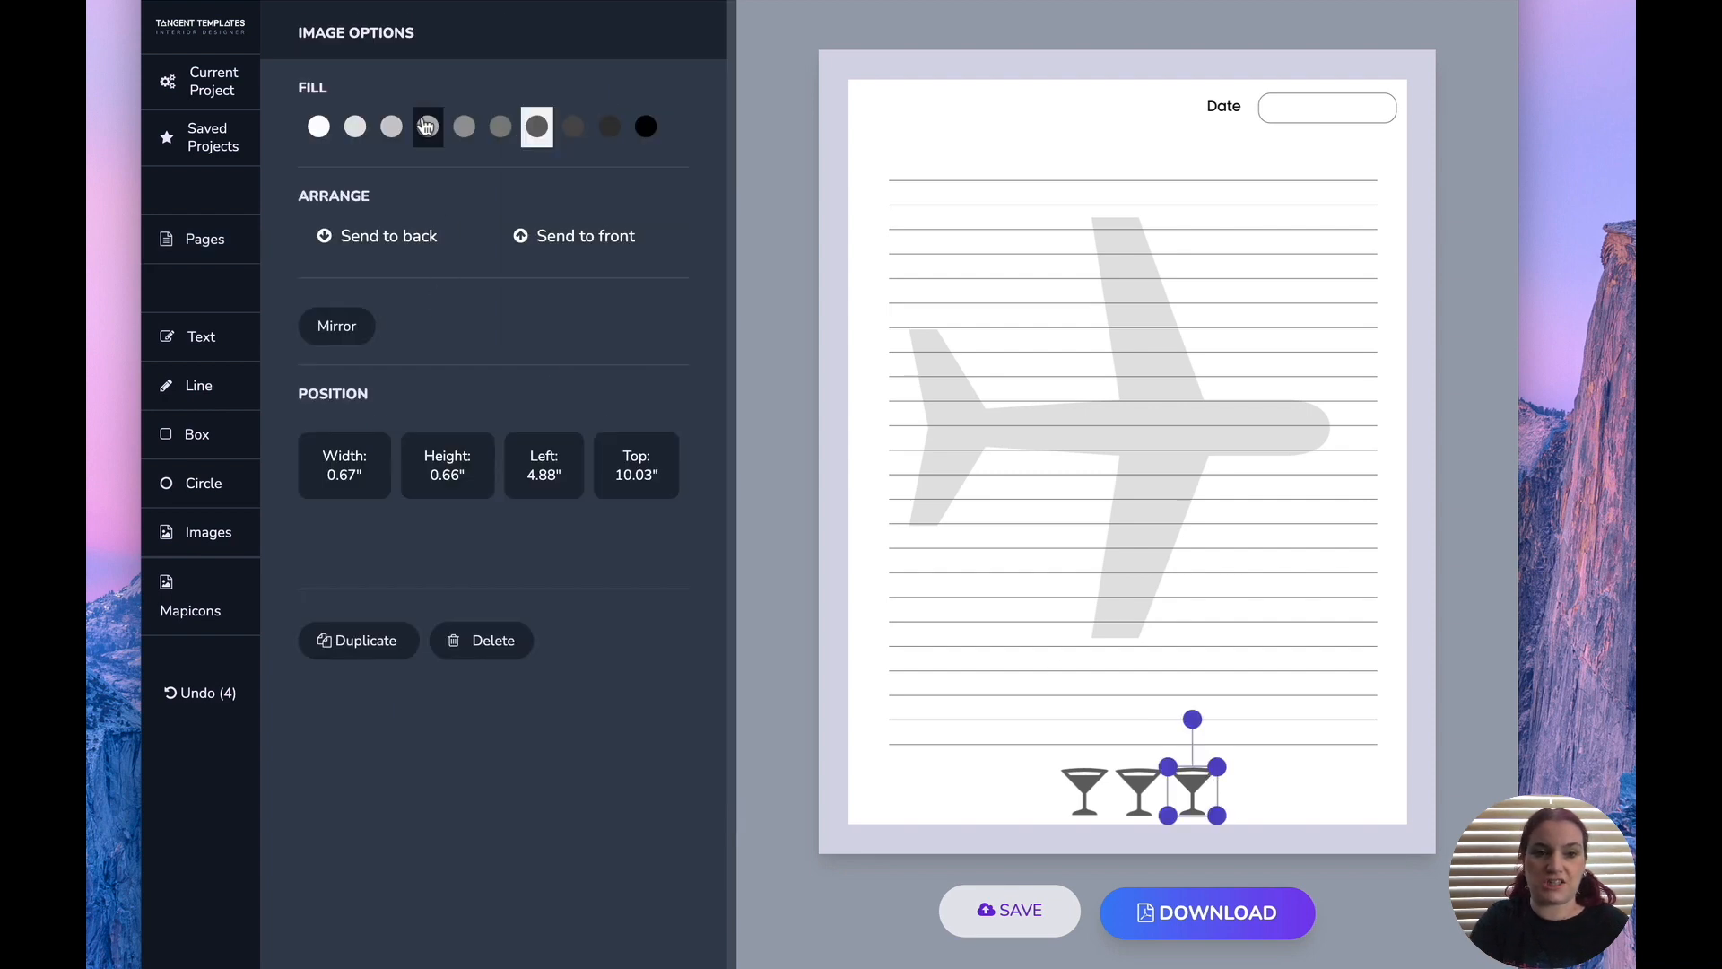
left_click(391, 126)
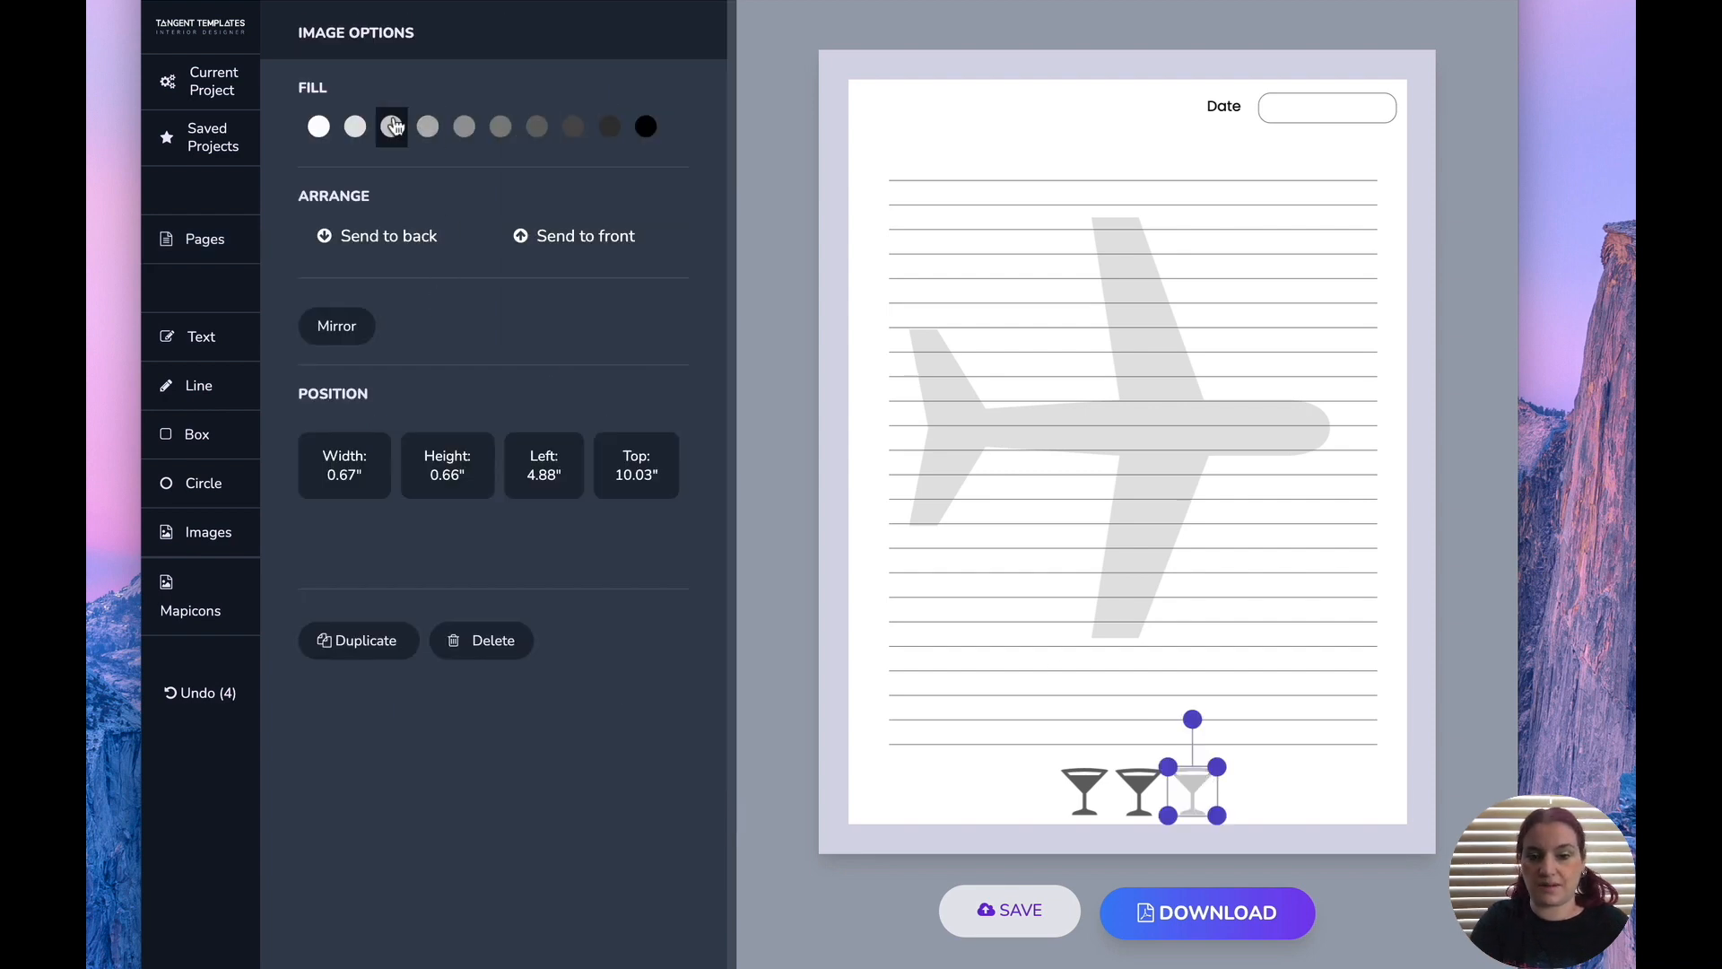
left_click(1278, 757)
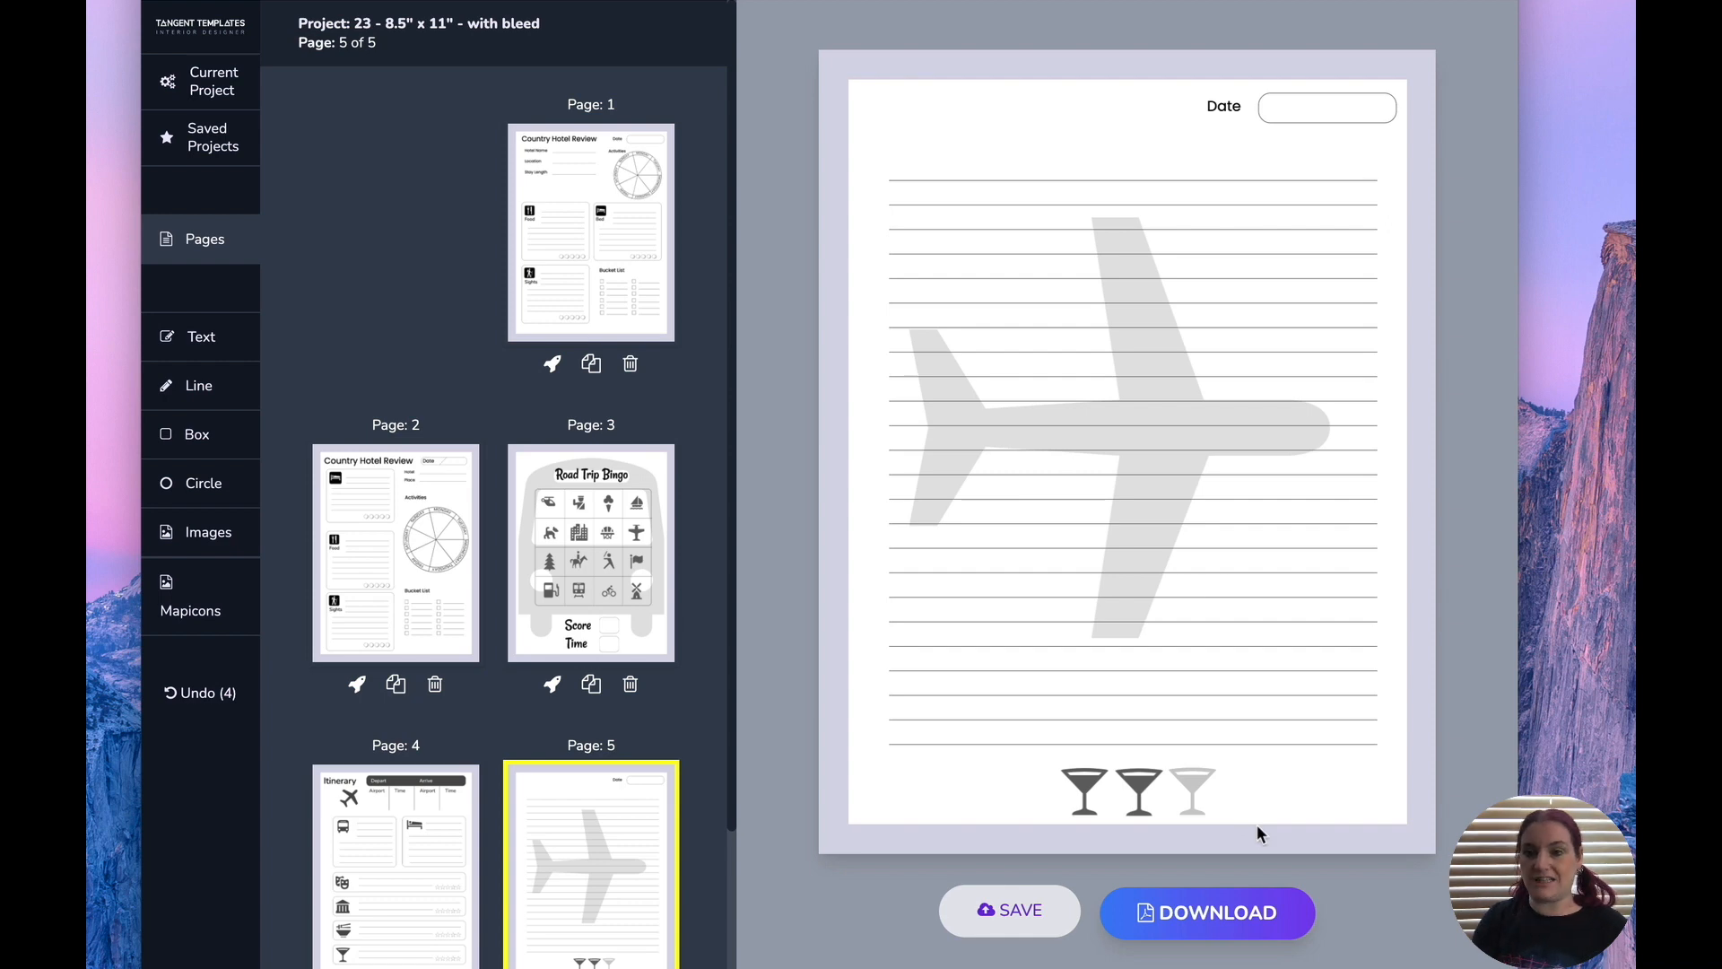